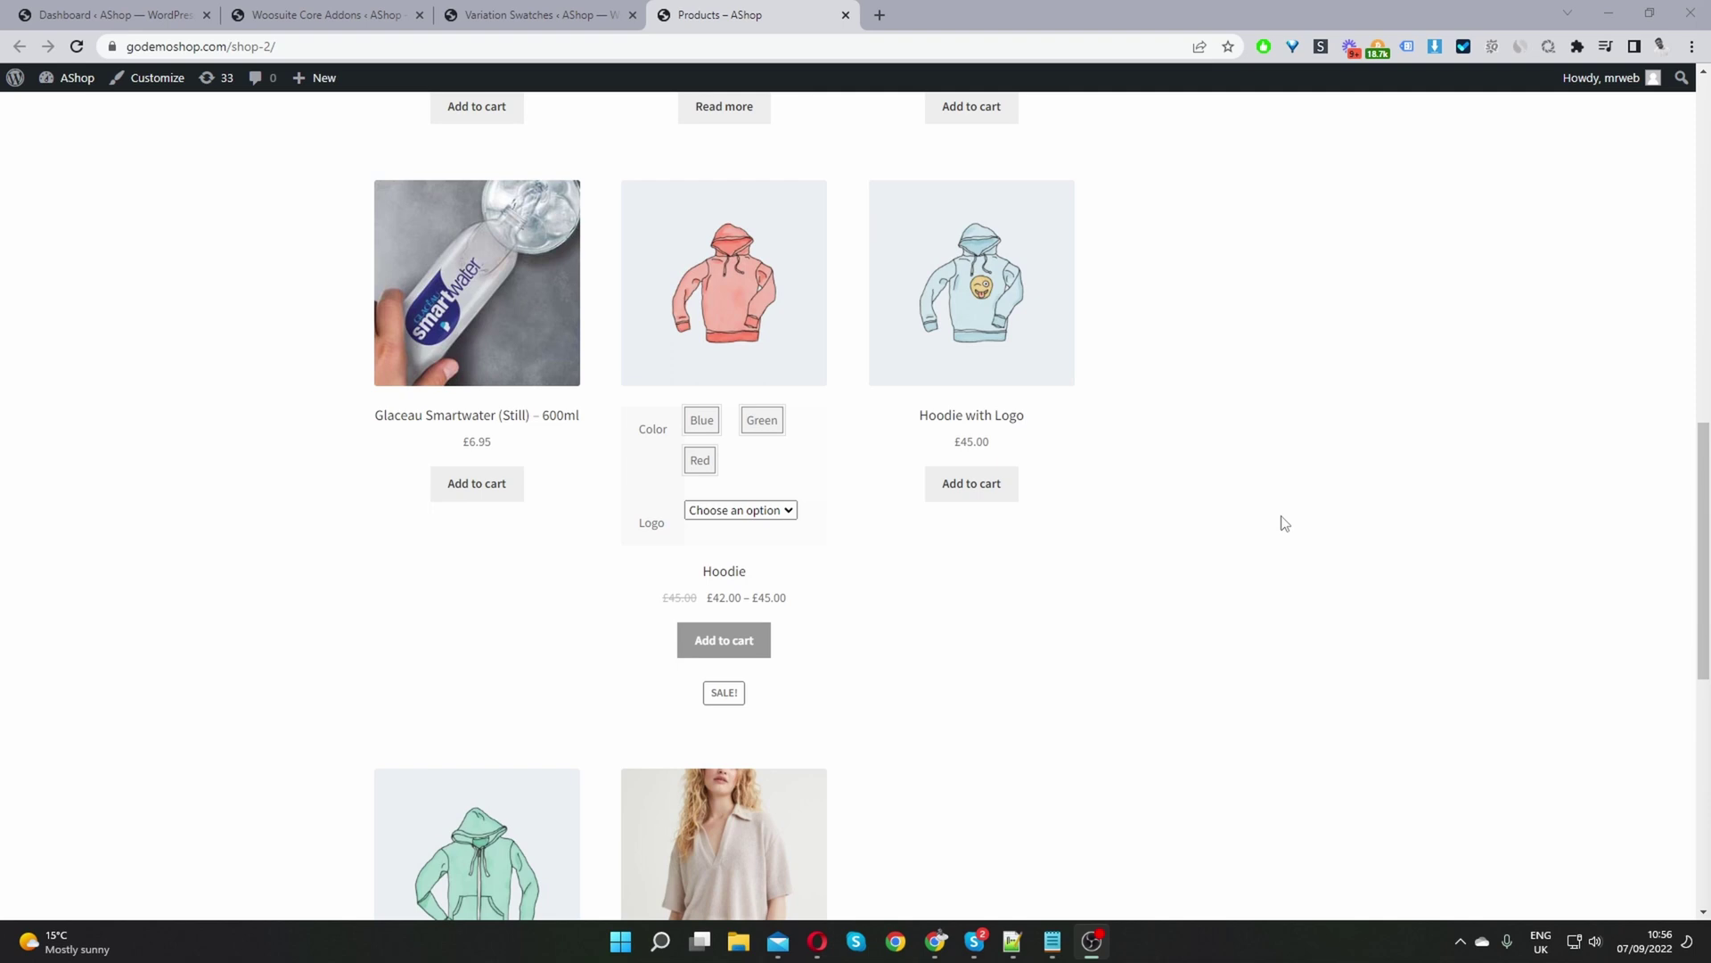
Step: Preview the Knitted collared top on the shop page in Brown and Cream using its color swatches
click(1209, 483)
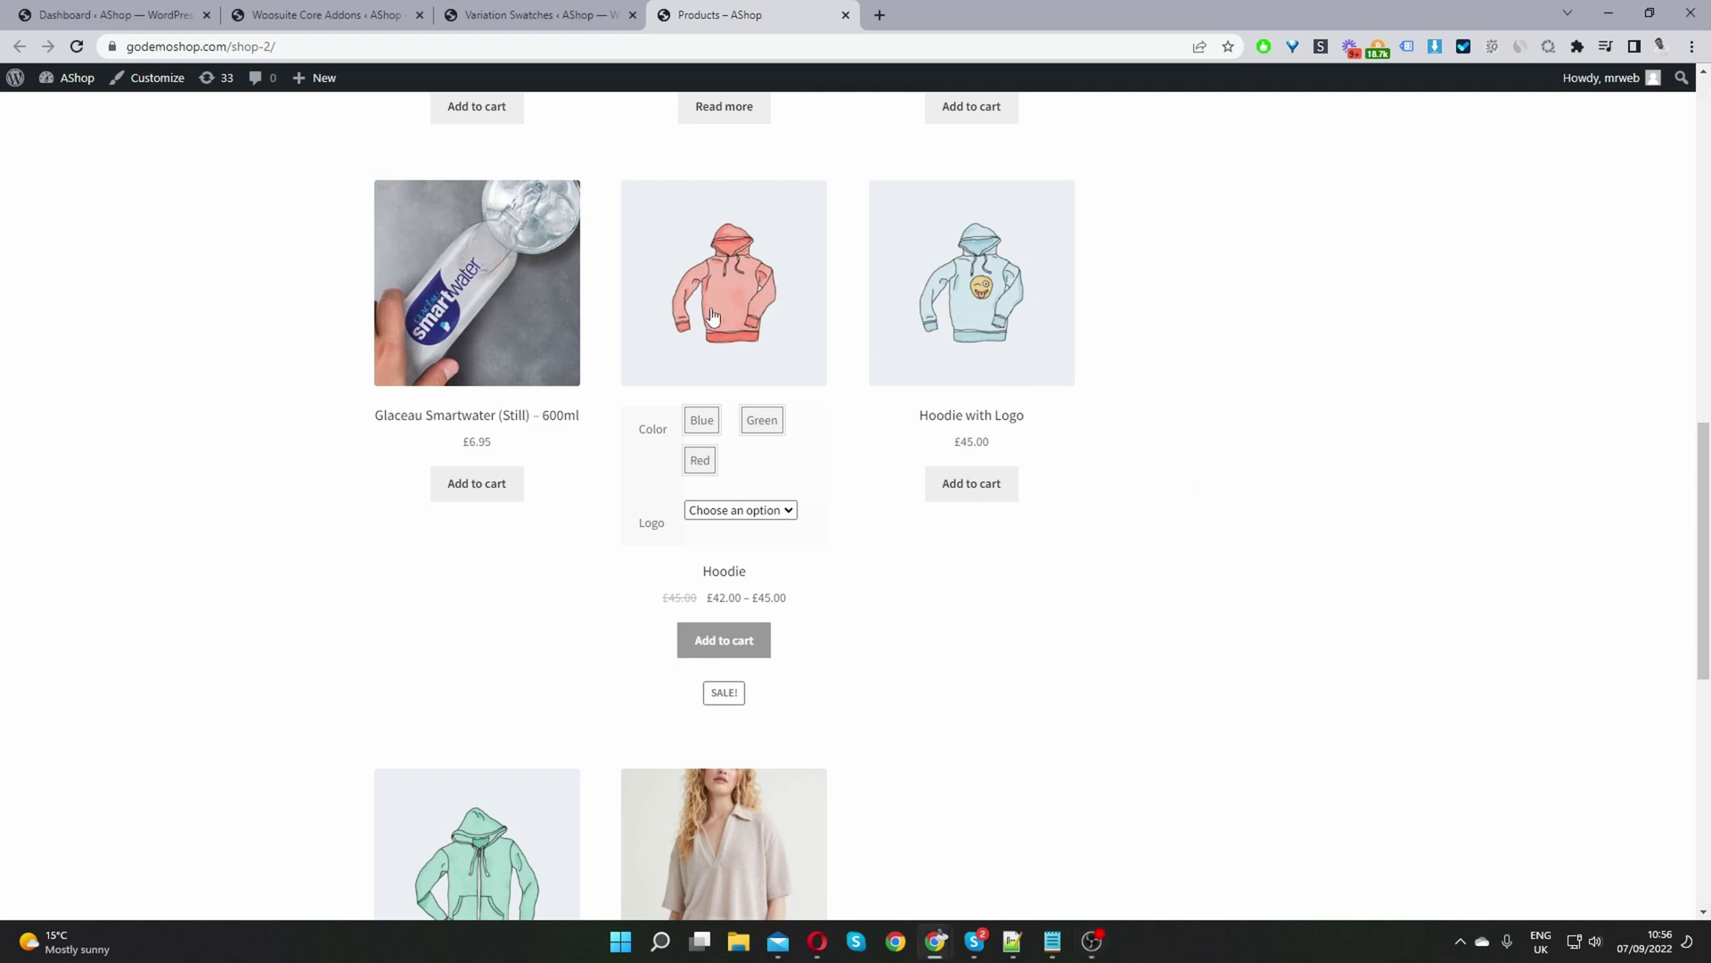
scroll(715, 307, down, 4)
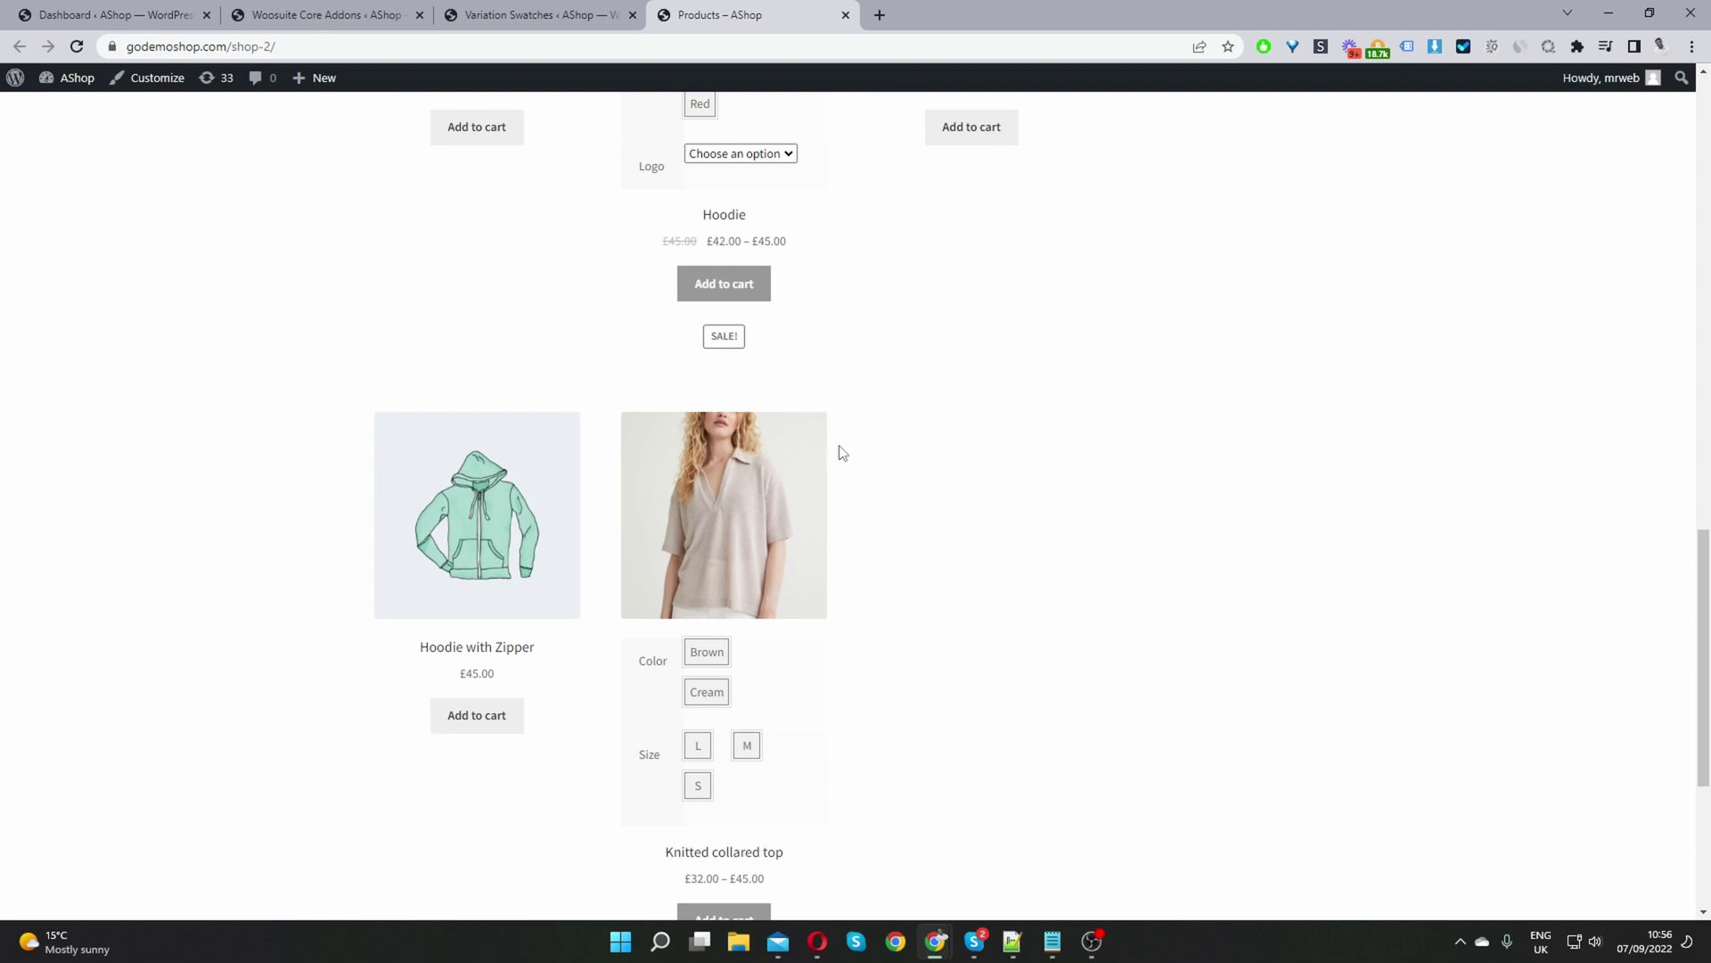
click(707, 656)
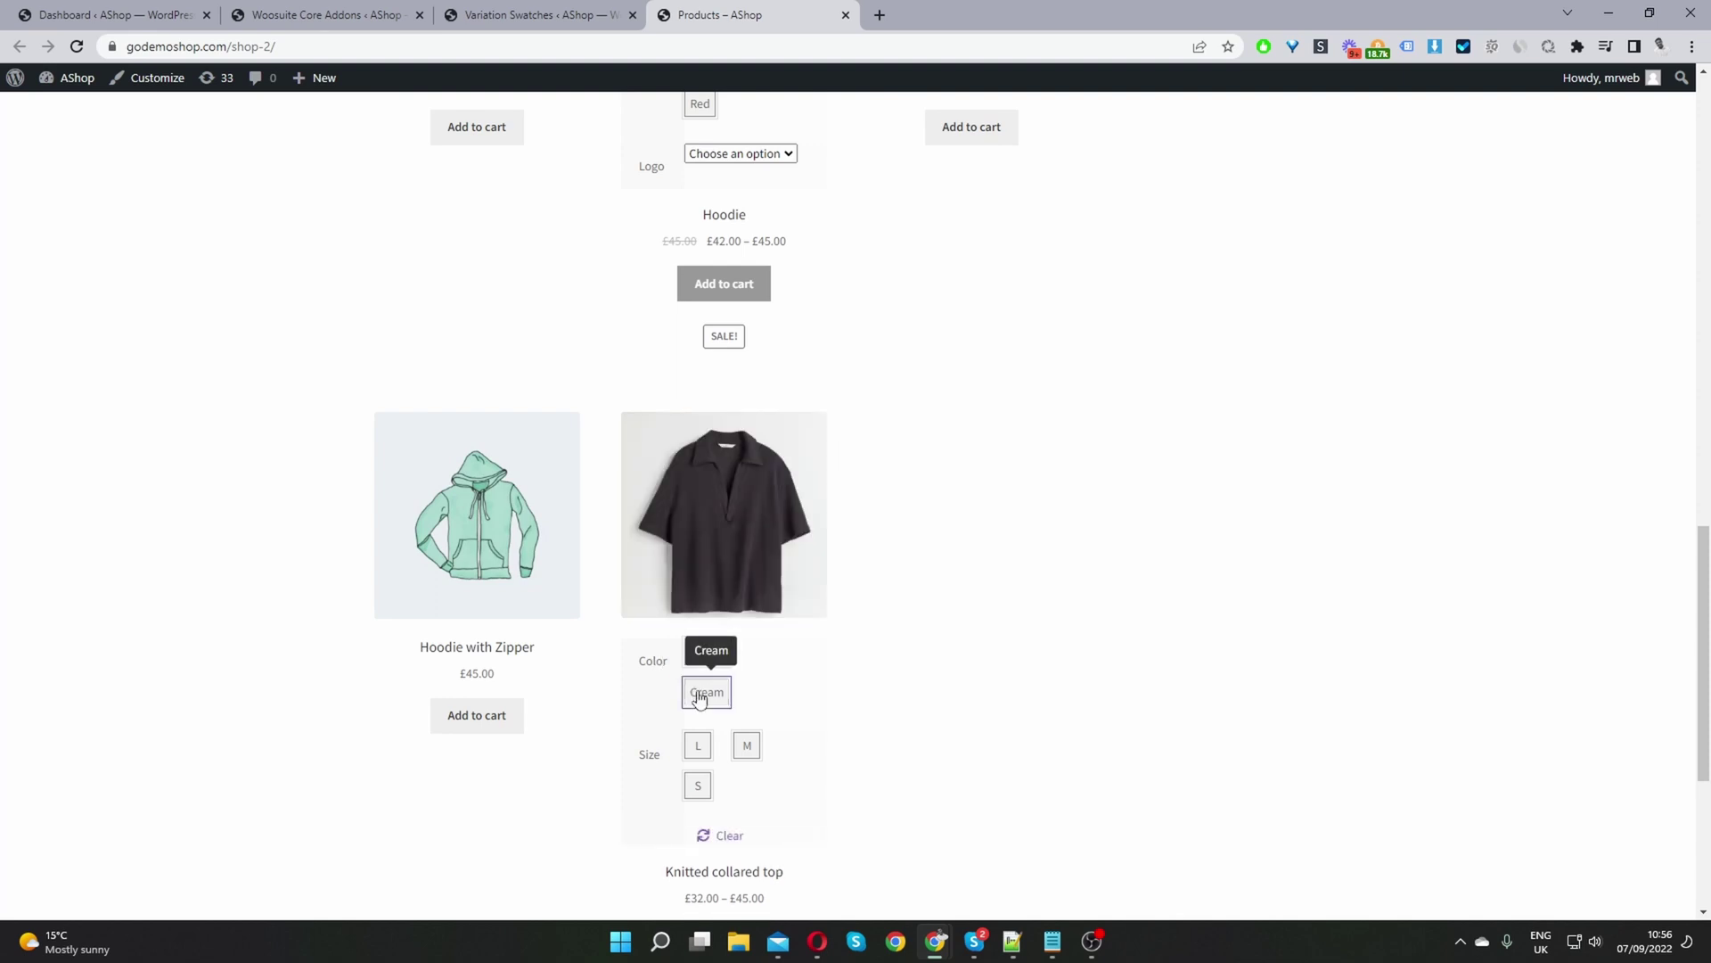
click(705, 699)
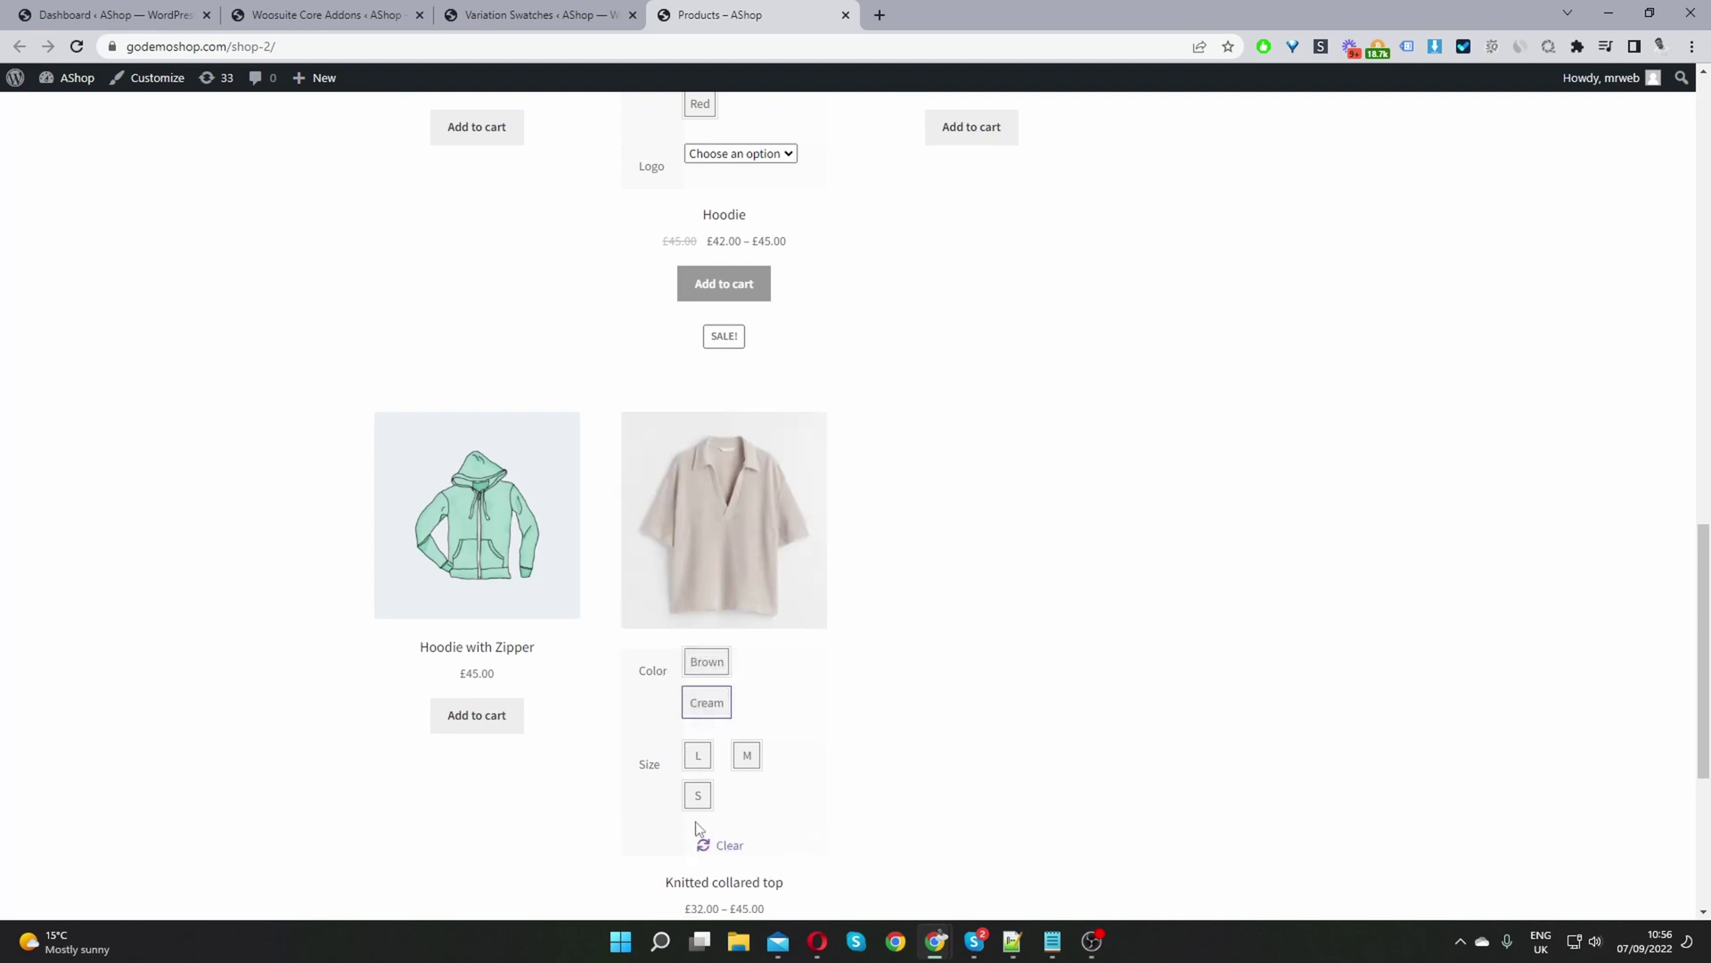
click(707, 704)
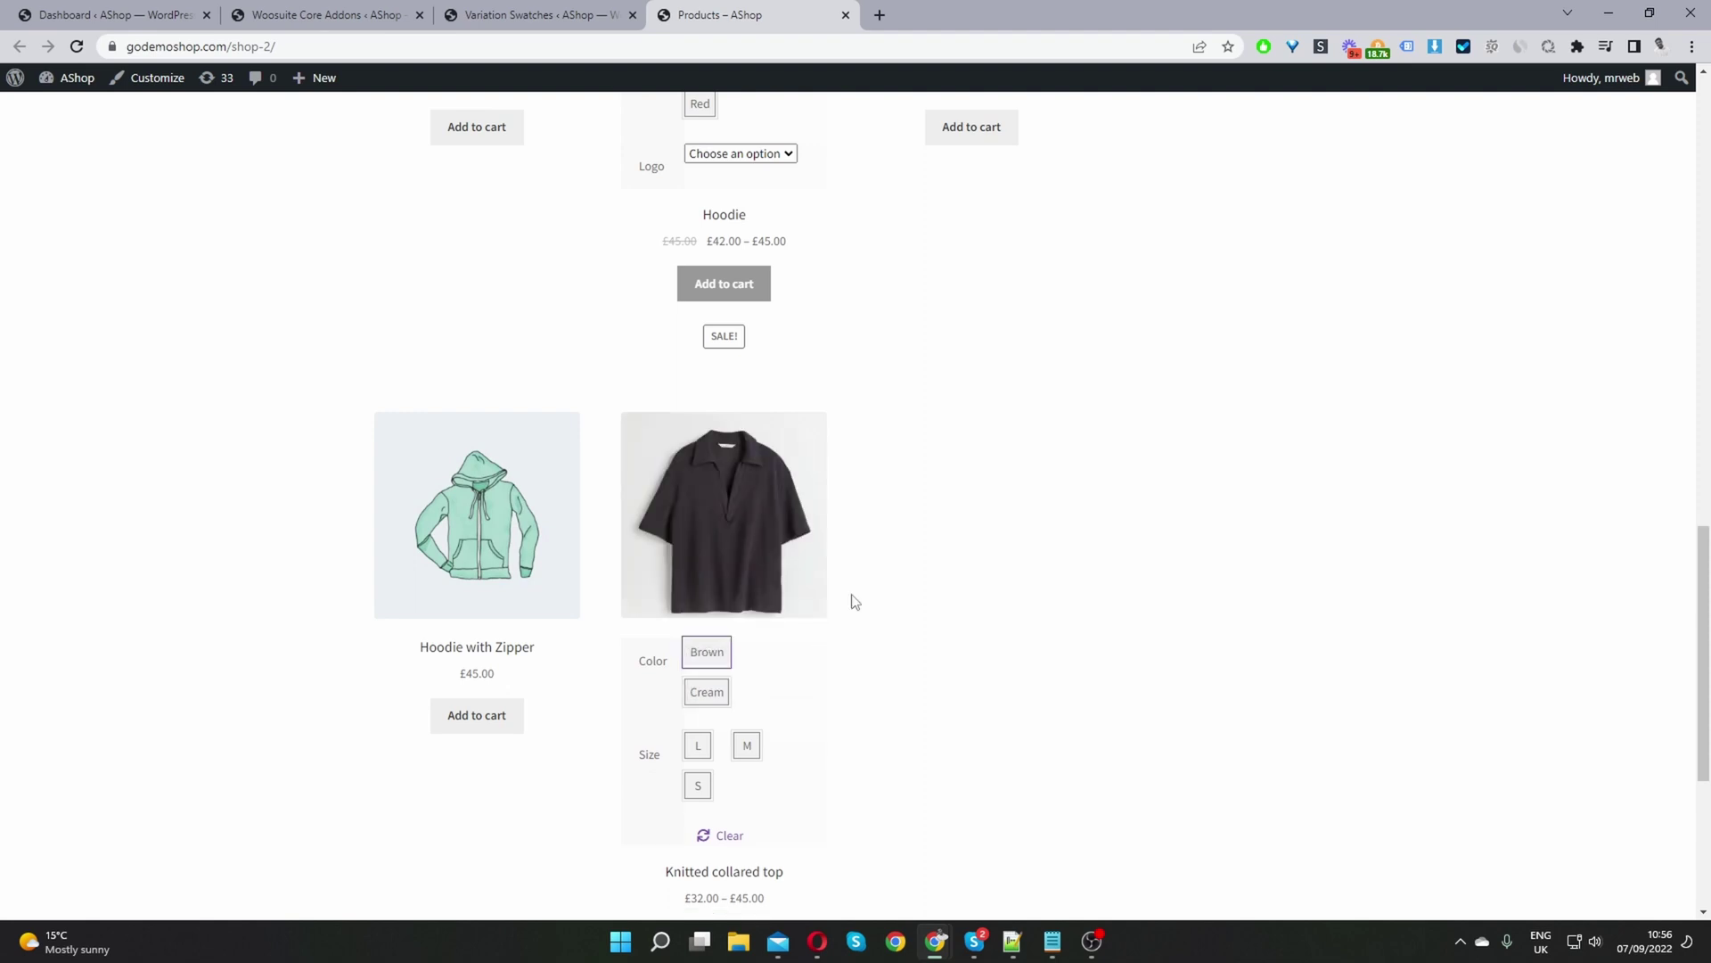
click(711, 703)
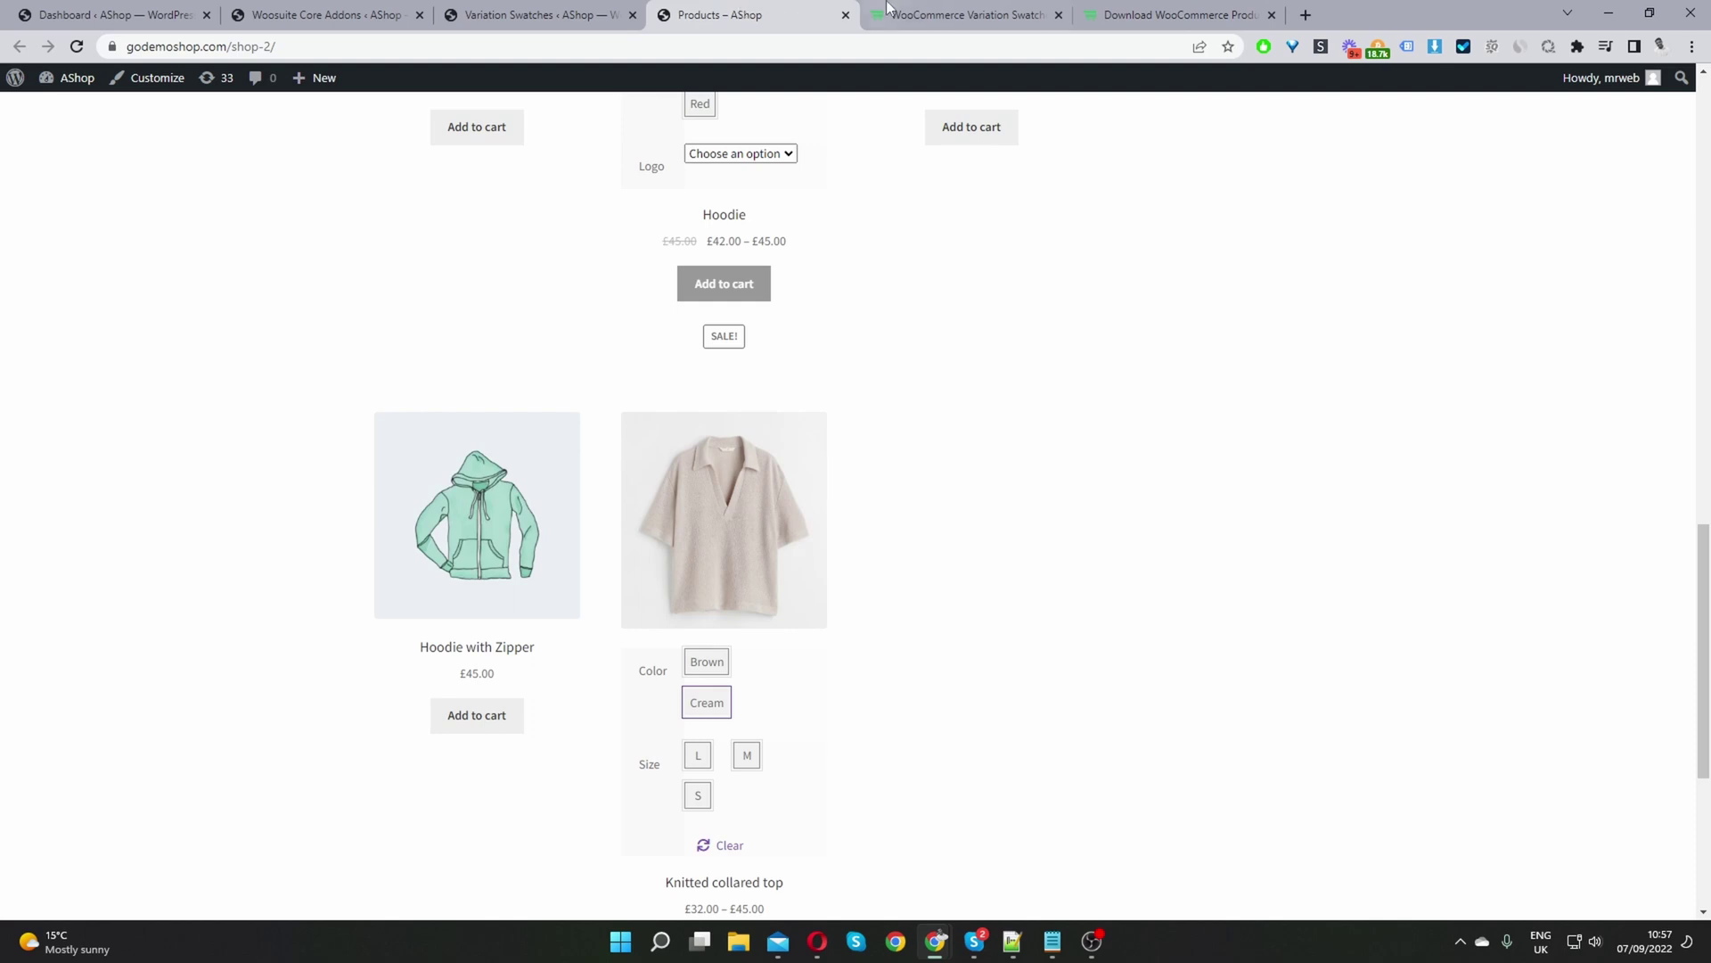
Step: Review the WooCommerce Variation Swatches and WooCommerce Product Table plugin pages on the Woosuite site
click(1043, 16)
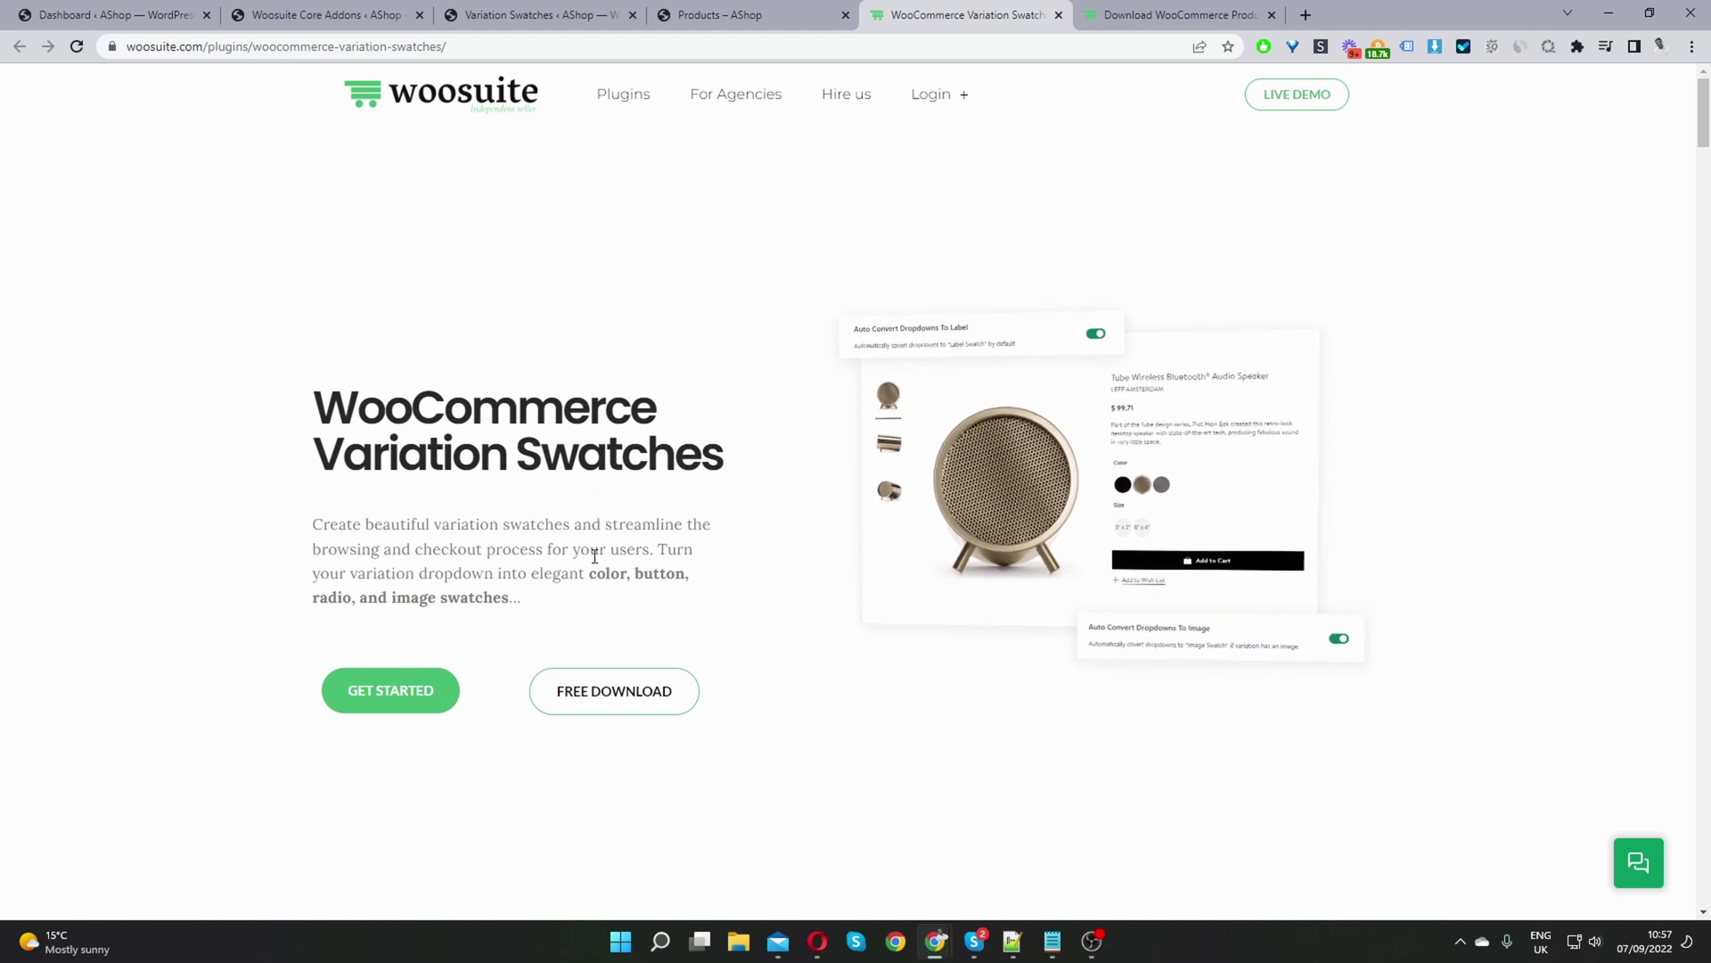
click(1113, 11)
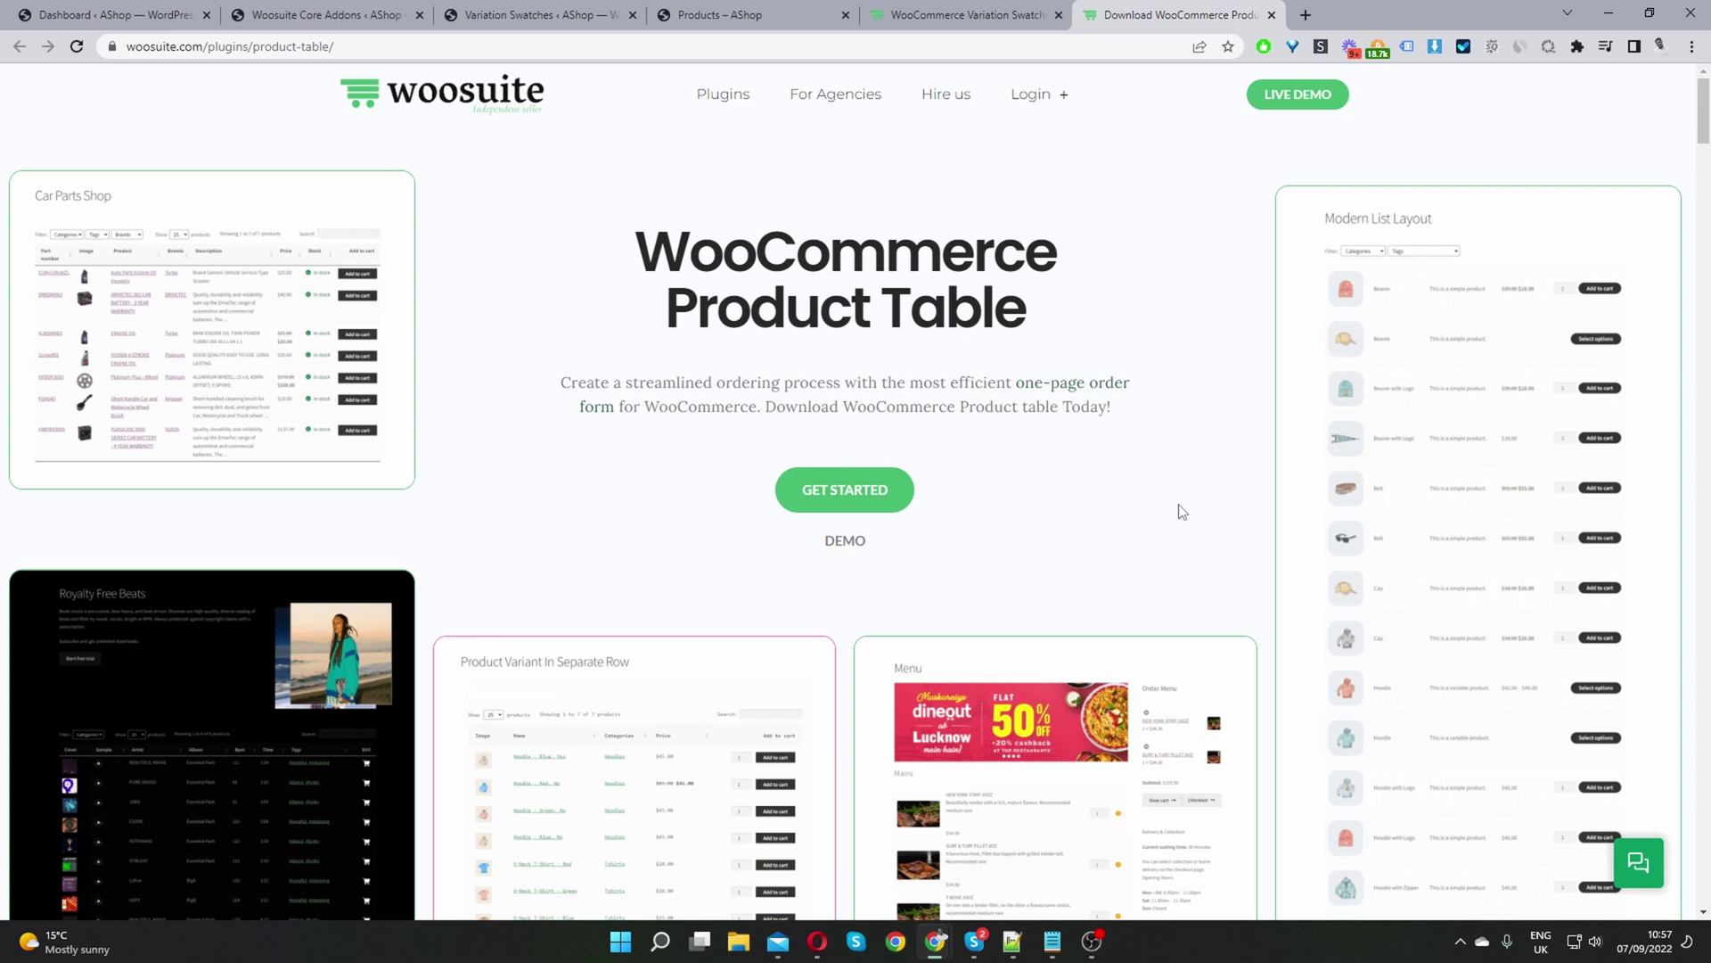
scroll(1182, 512, down, 3)
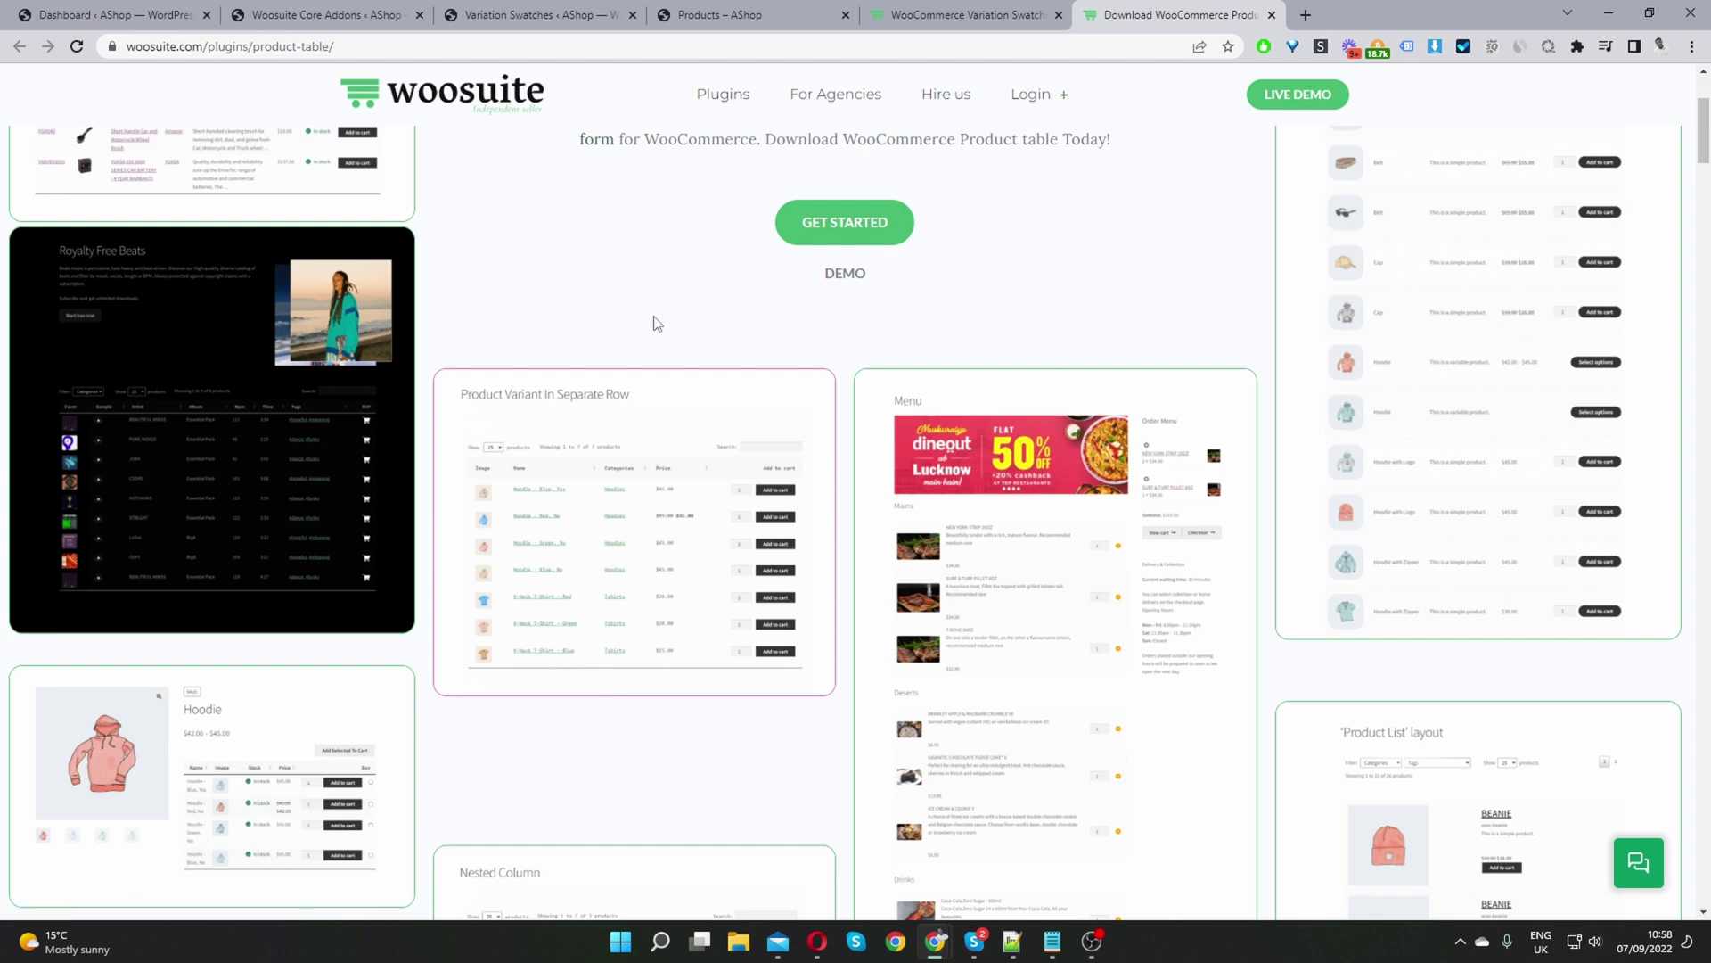
Step: Open the Woosuite addons in the WordPress admin and check the activation of Product Table, Variation Swatches and Variation Swatches Pro
click(179, 18)
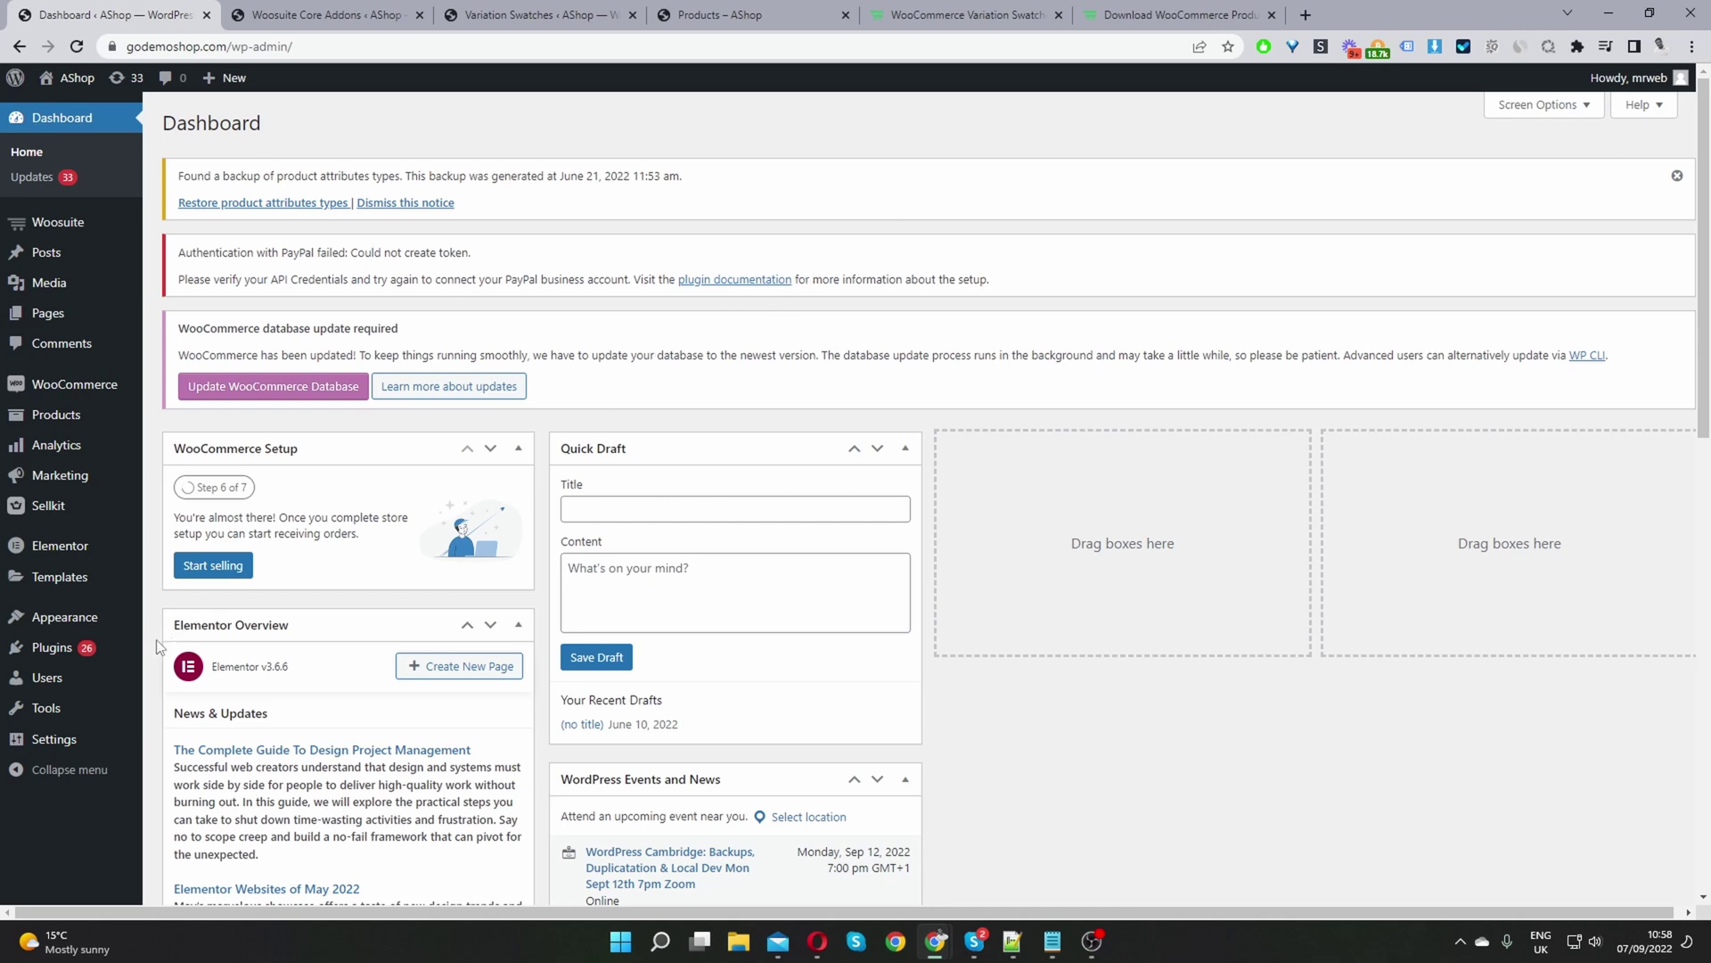
mouse_move(84, 648)
mouse_move(87, 222)
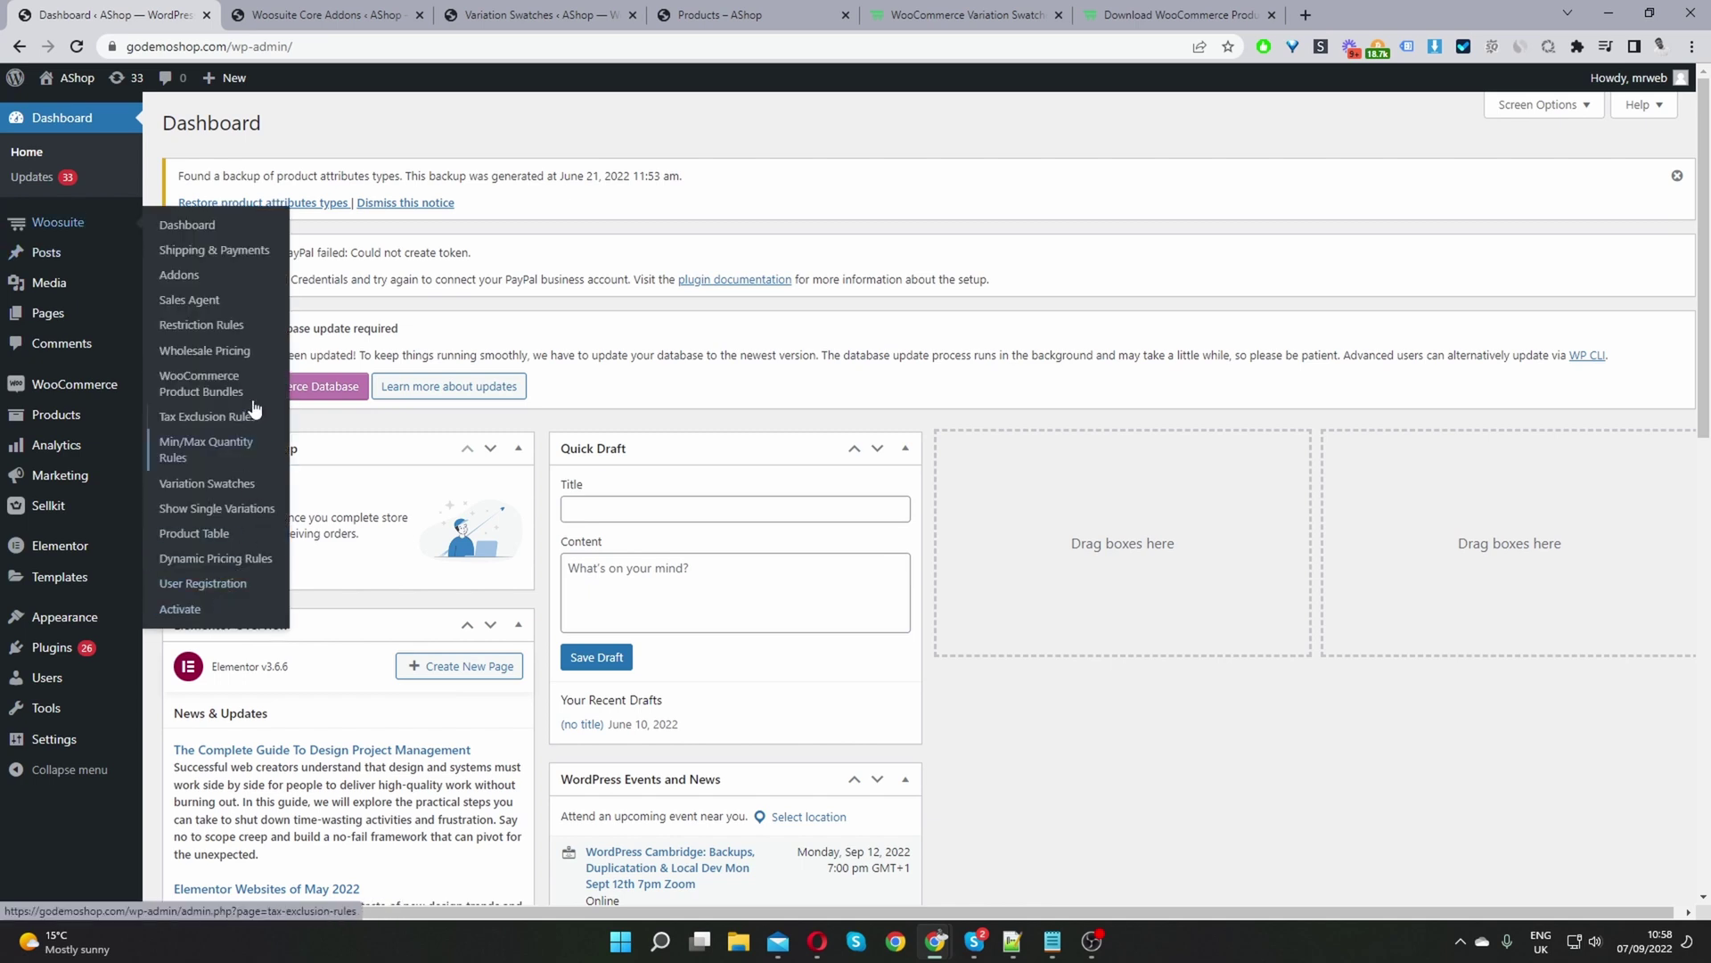
click(199, 285)
scroll(724, 617, down, 3)
scroll(724, 616, down, 2)
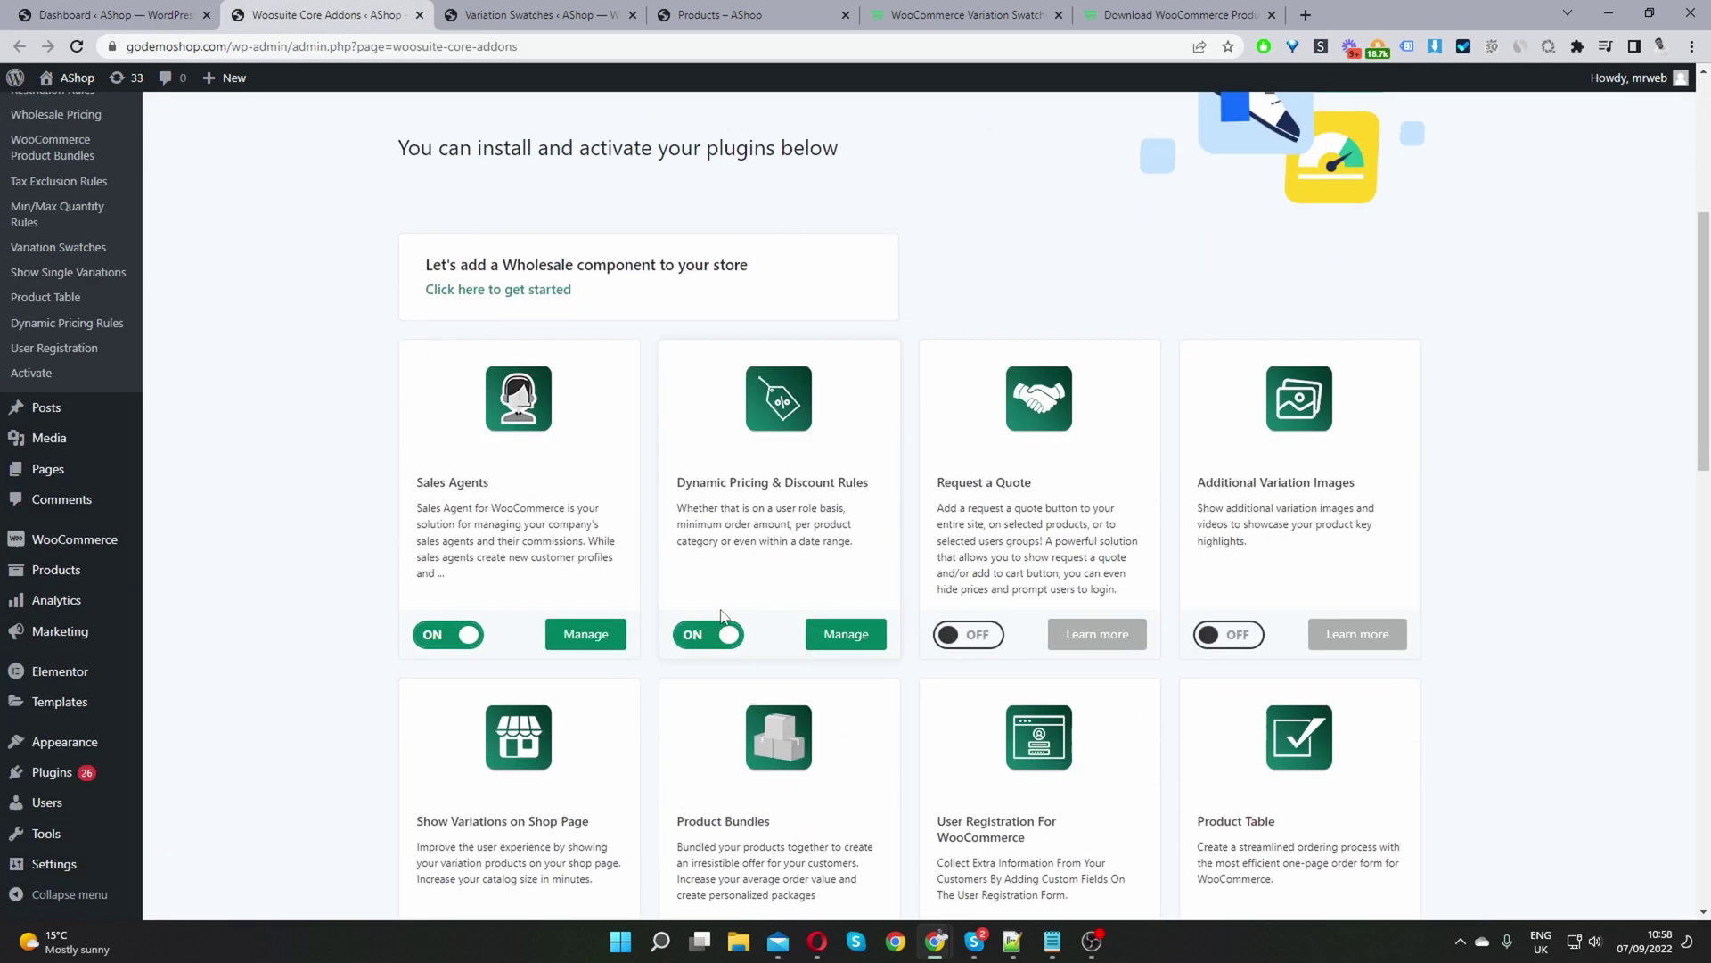
scroll(887, 606, down, 5)
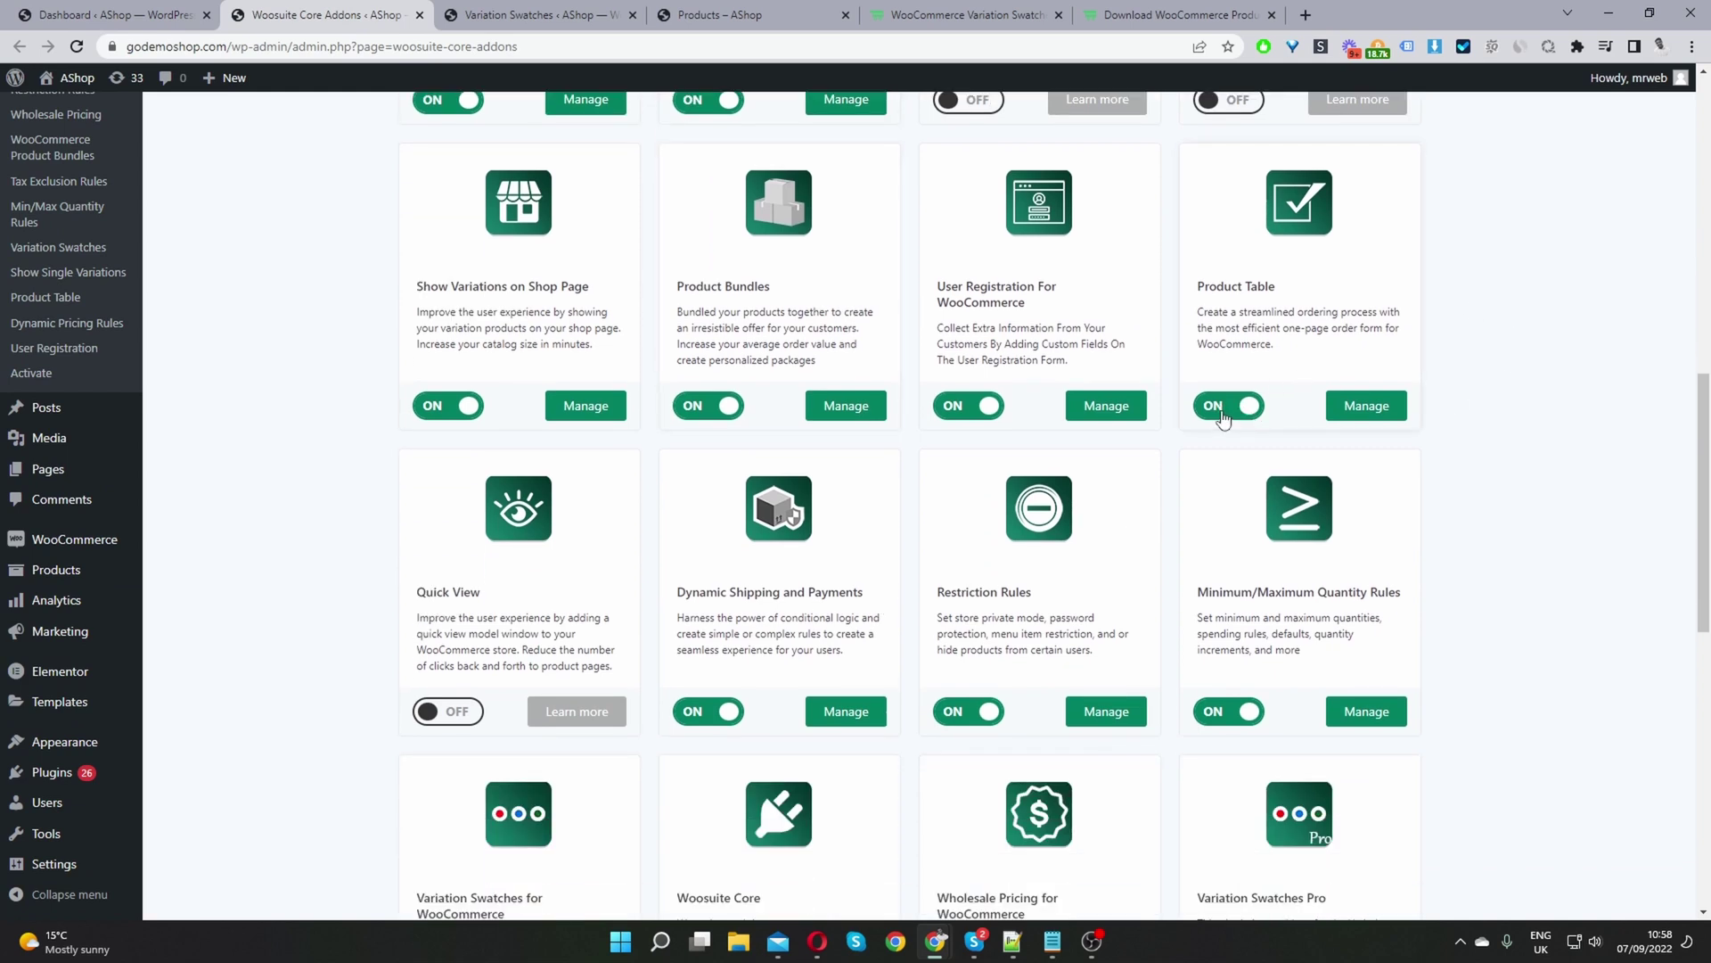
scroll(1222, 413, down, 4)
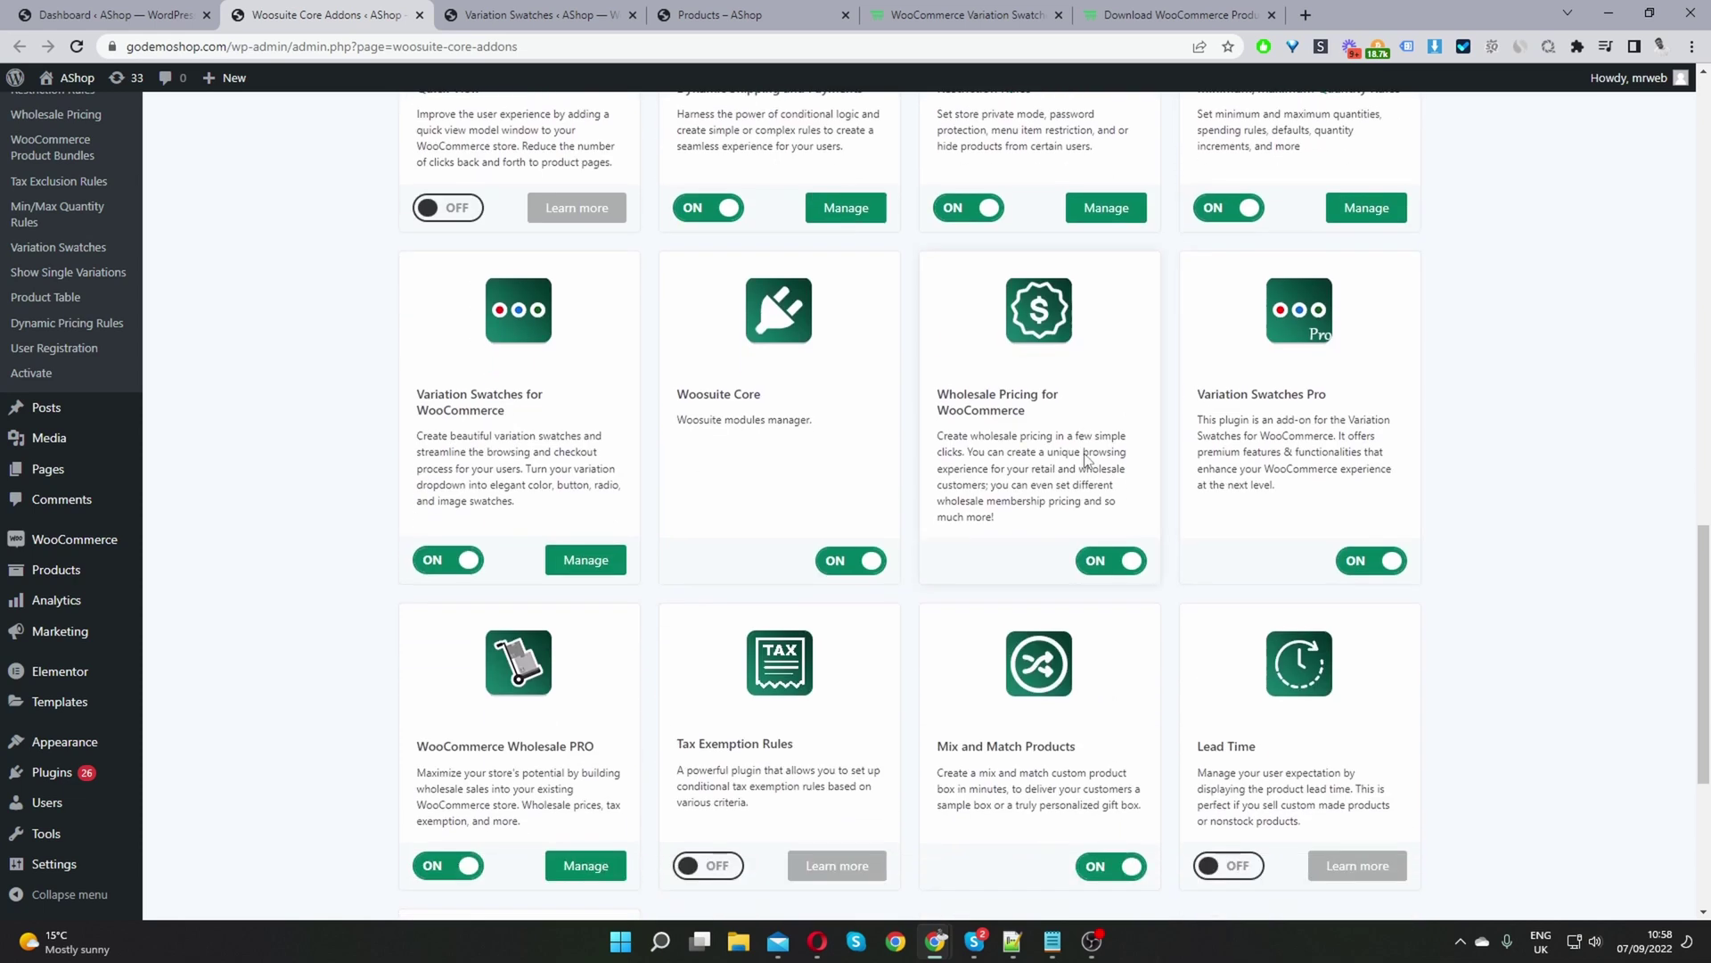
scroll(1086, 460, down, 3)
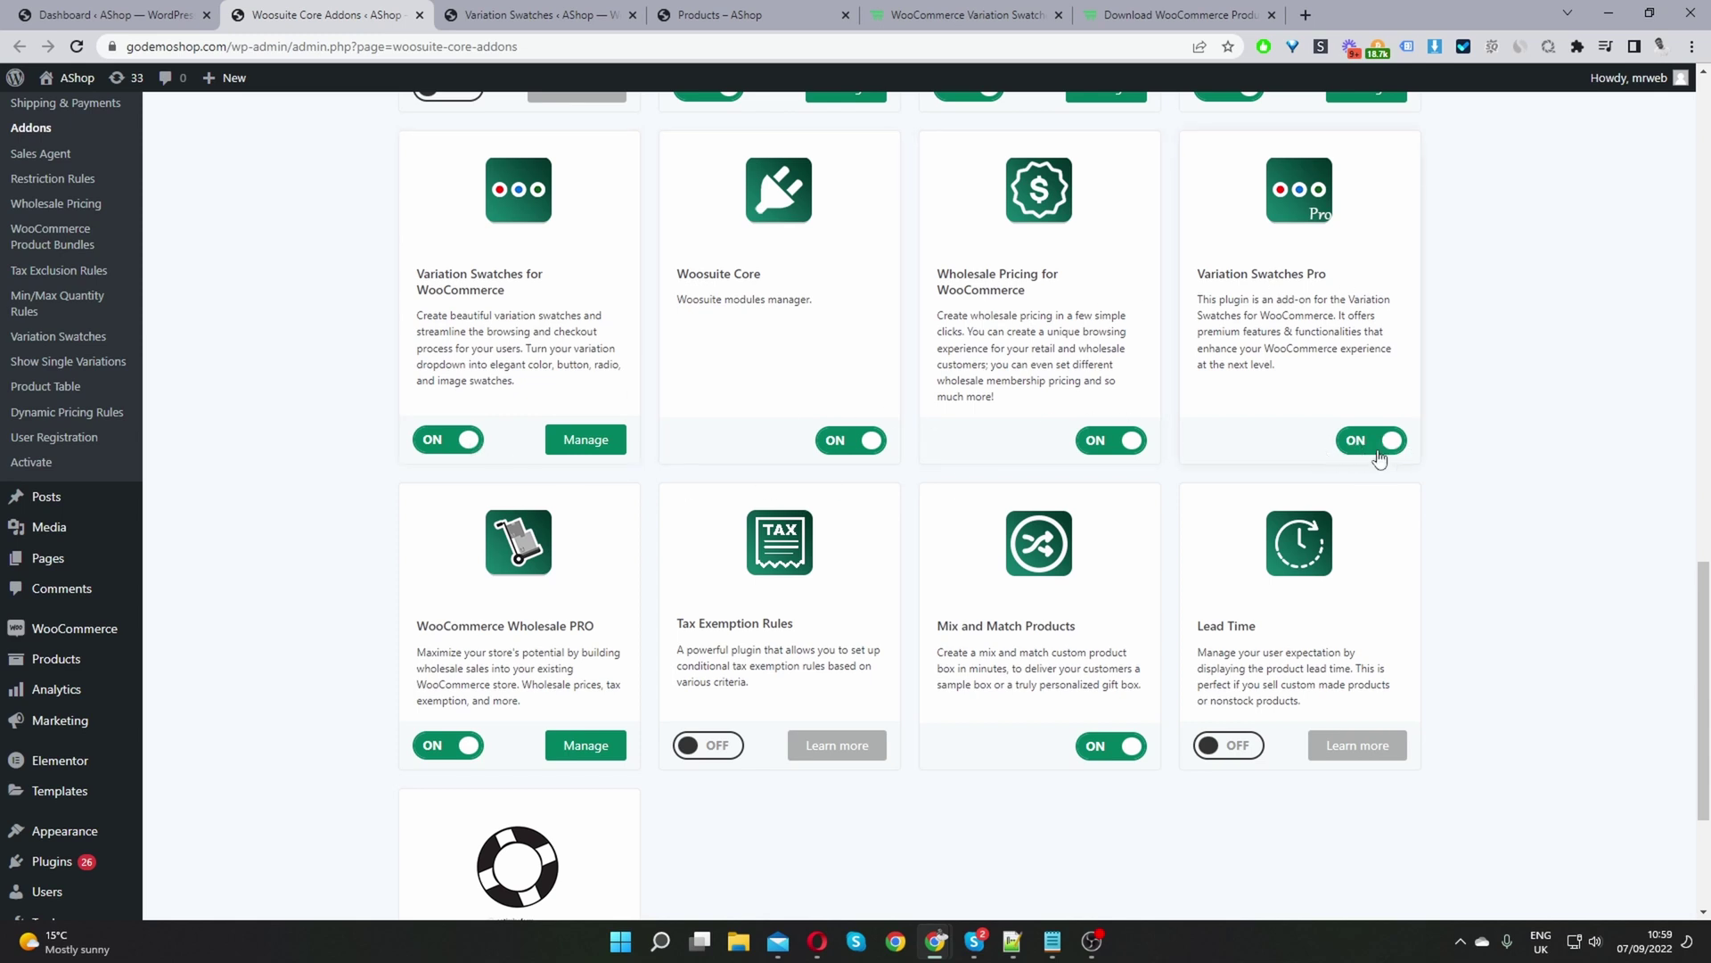
scroll(1356, 441, up, 1)
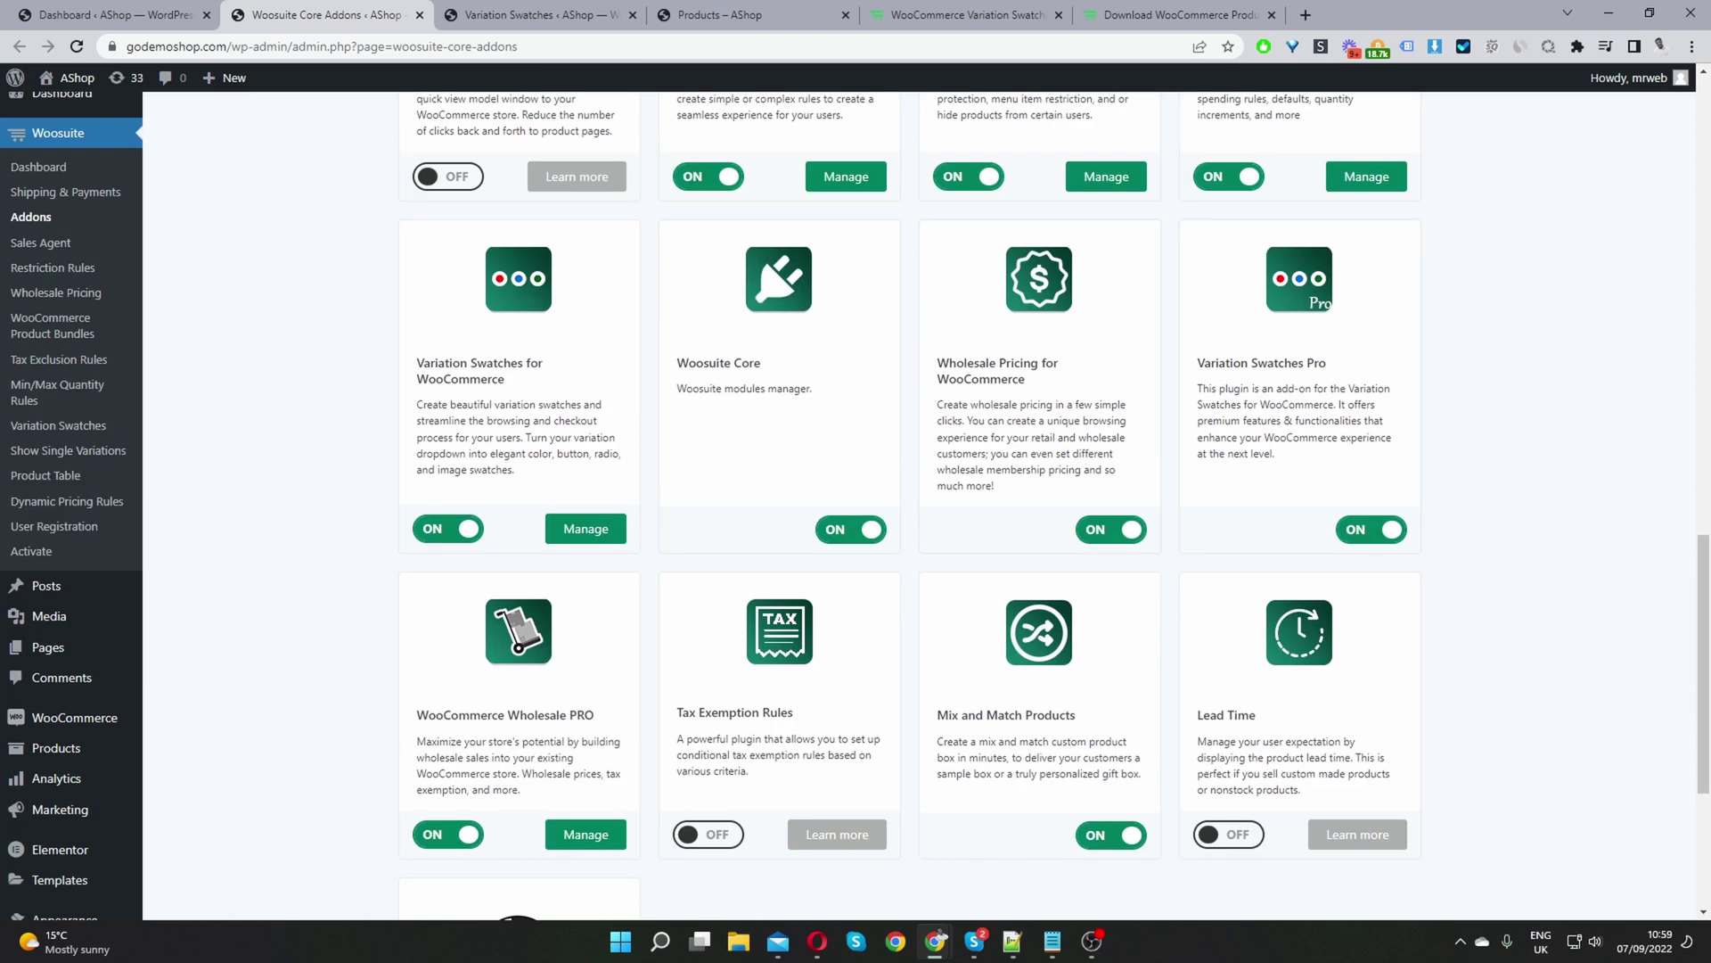
scroll(80, 586, down, 2)
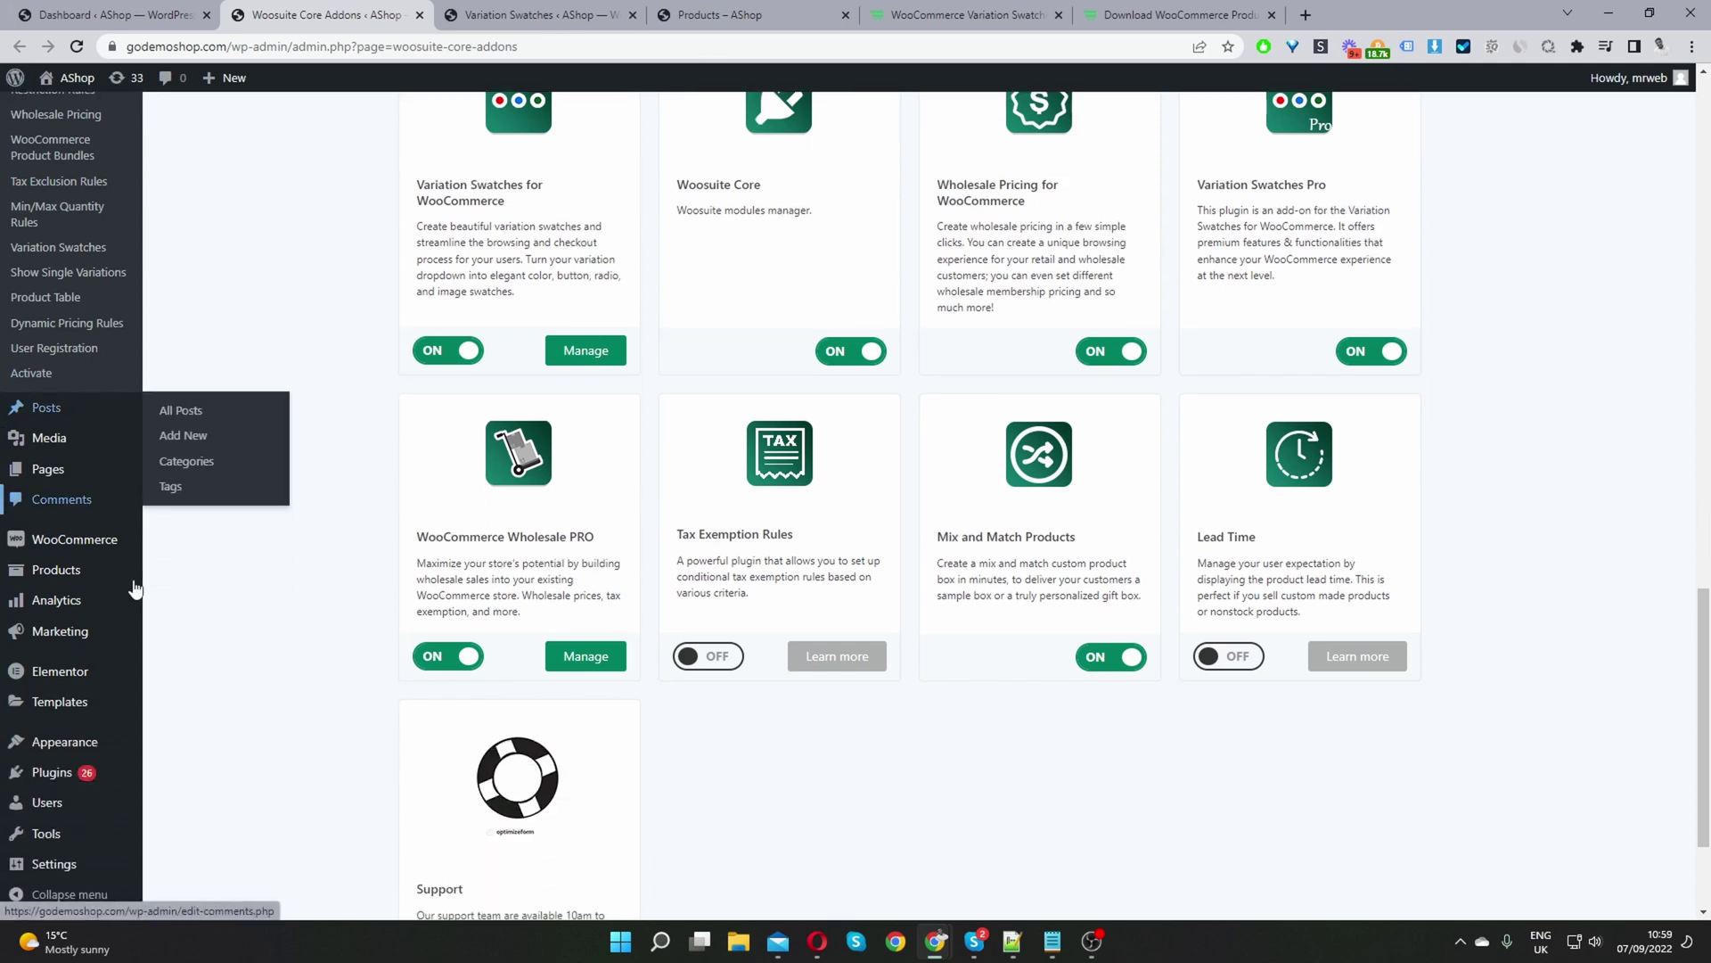
Step: Go to the product attributes and add a new attribute named Fabric
mouse_move(98, 575)
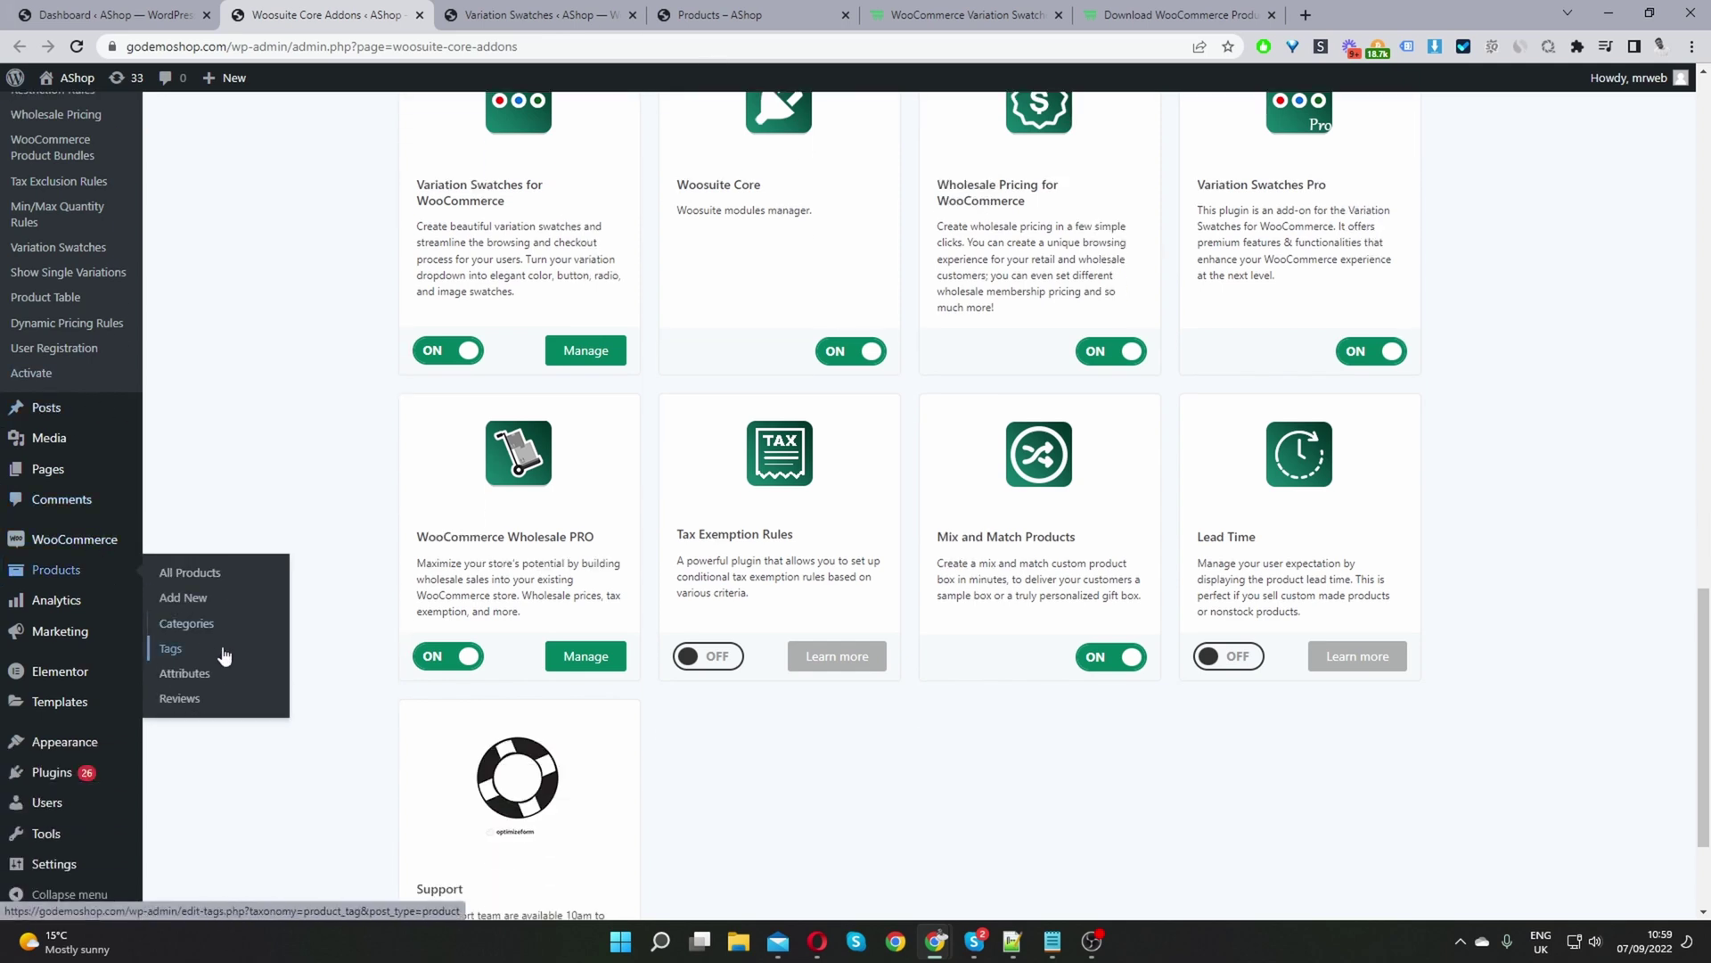
click(216, 681)
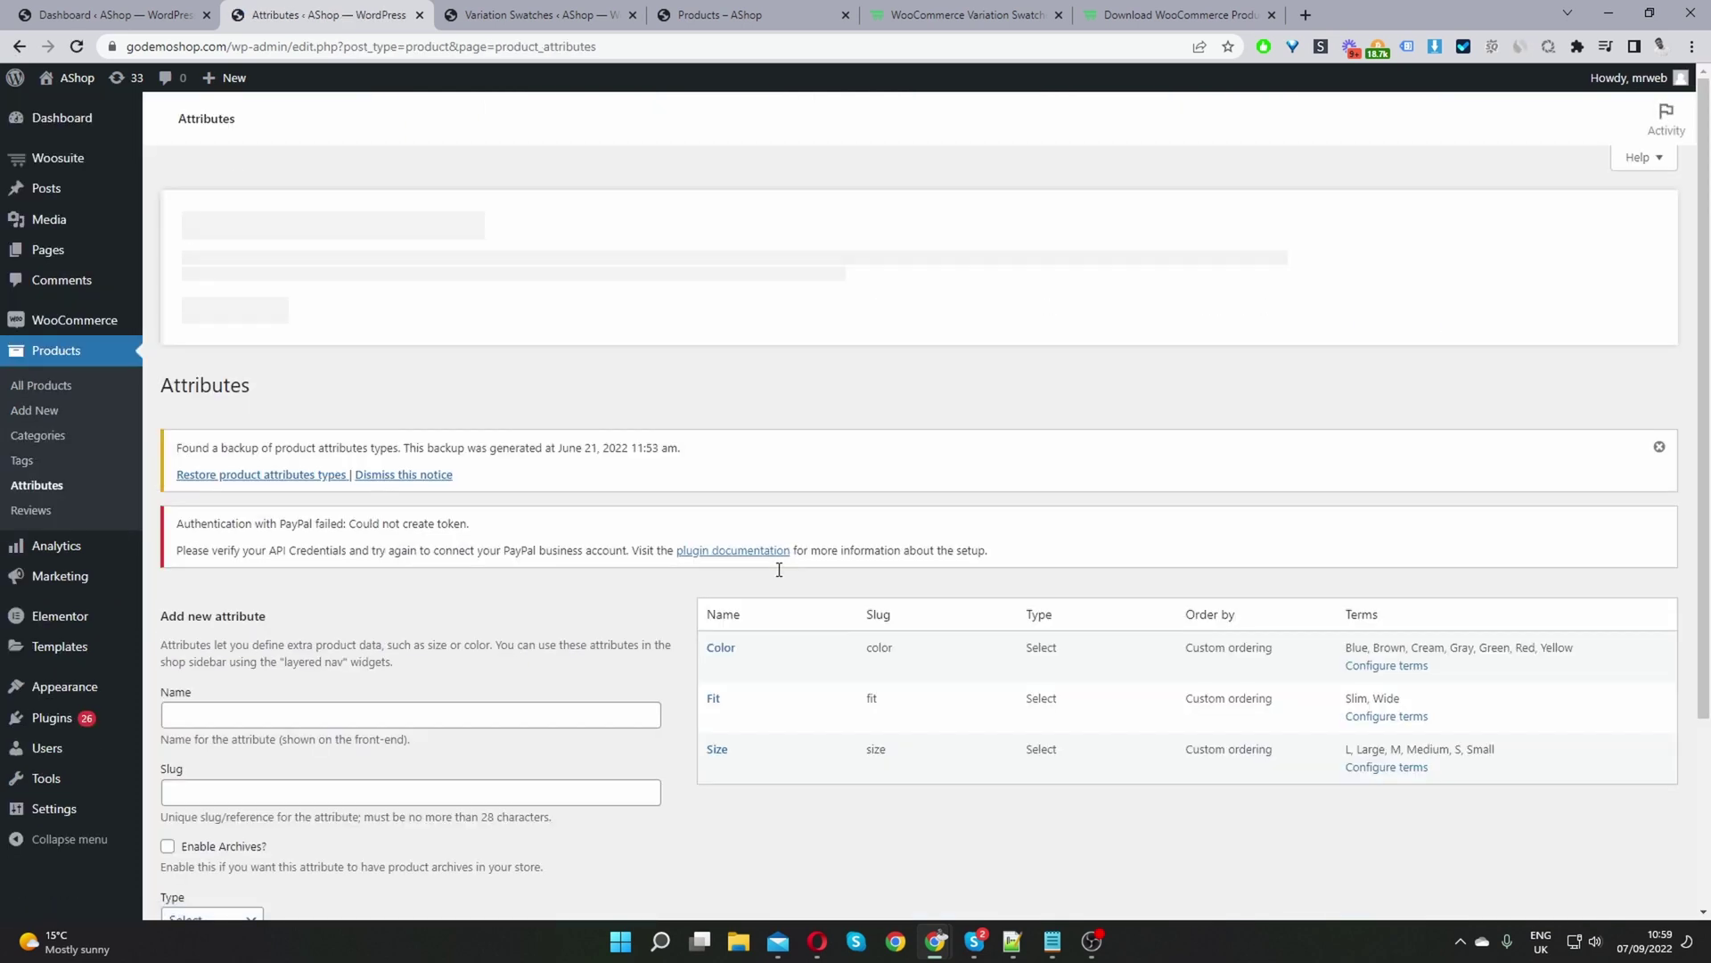
scroll(776, 567, down, 2)
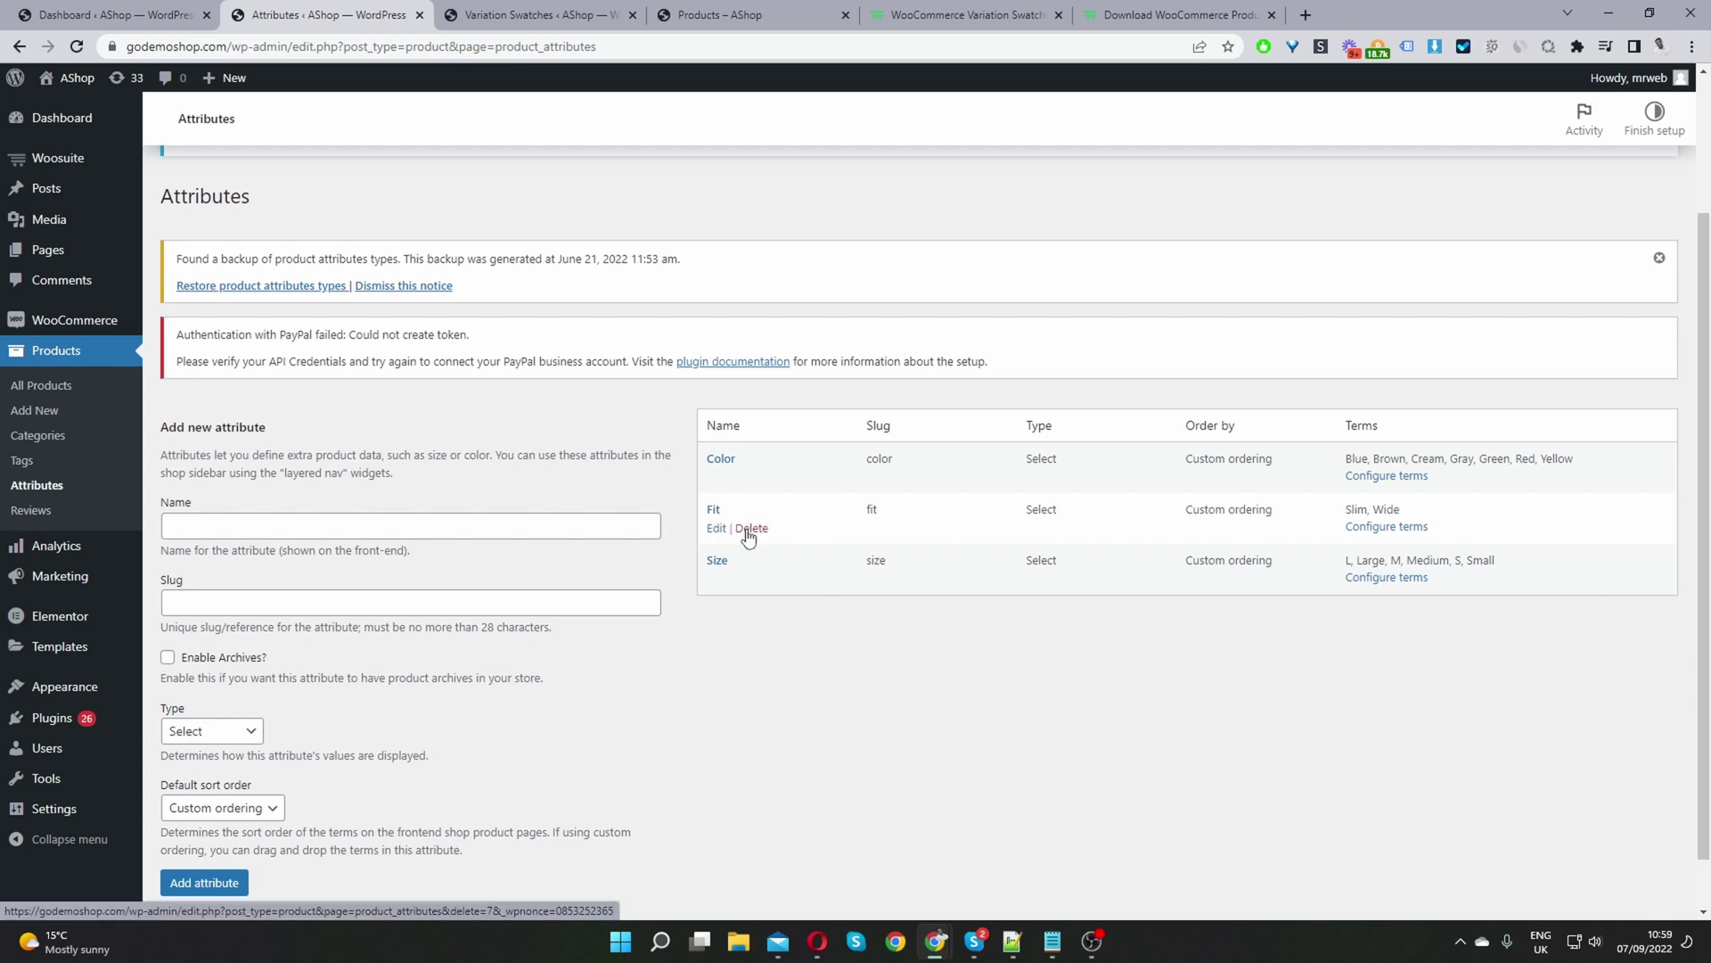
click(372, 522)
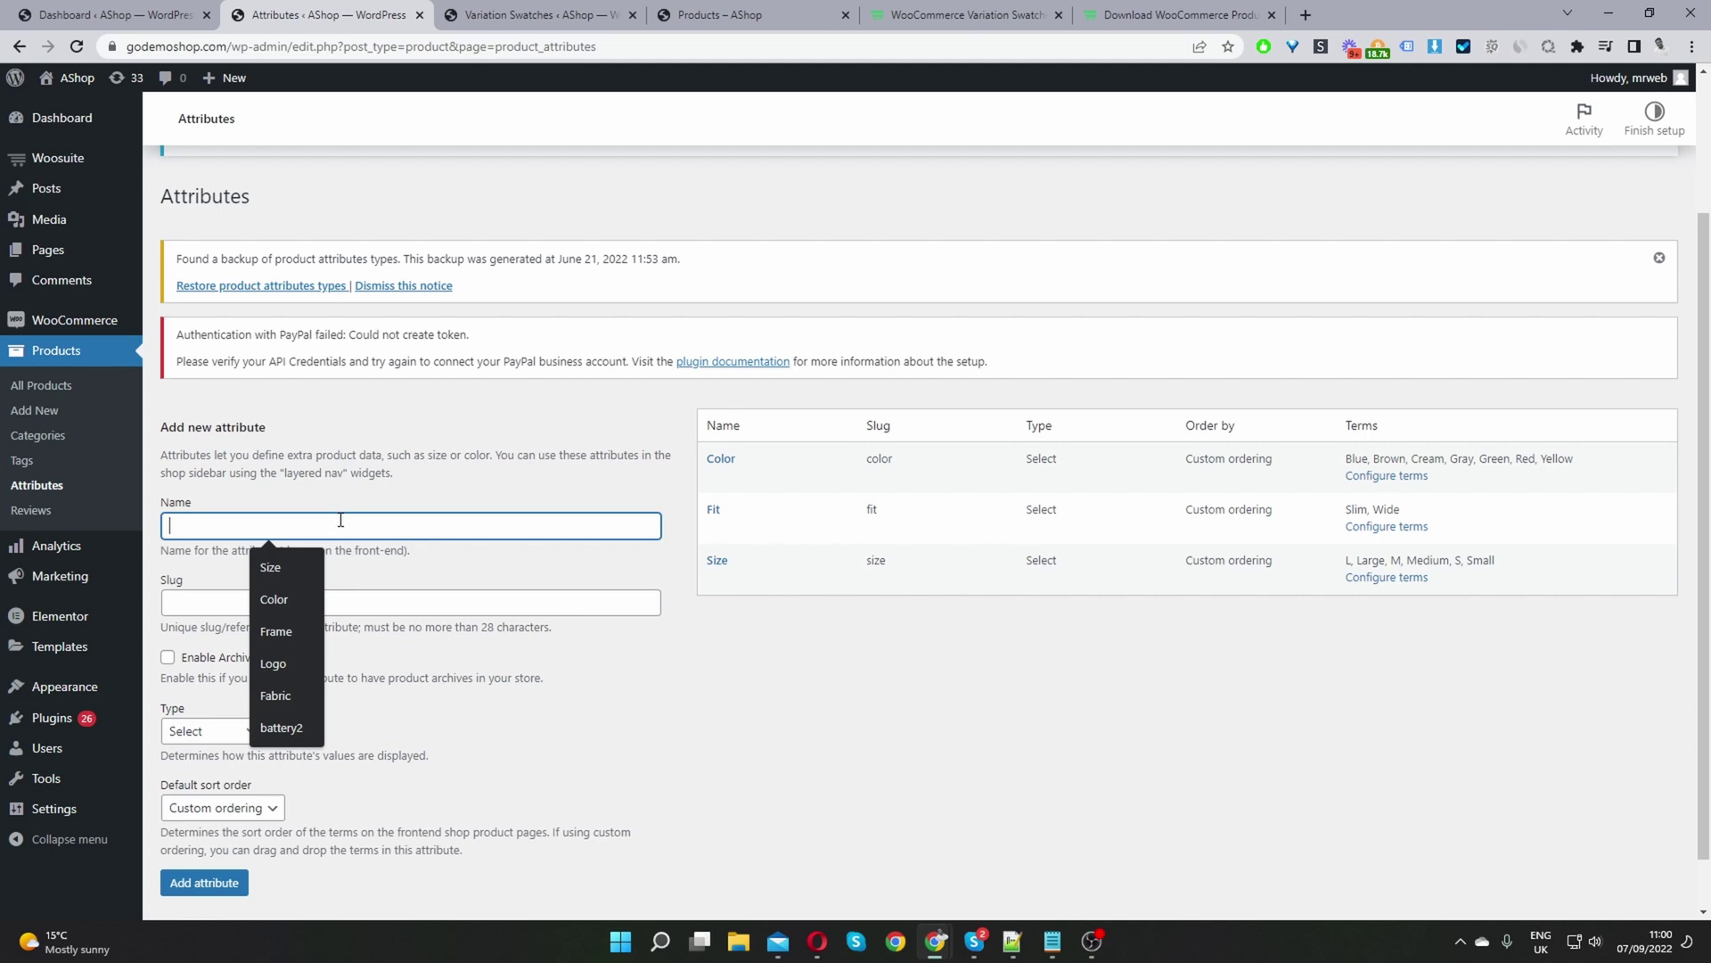
click(285, 702)
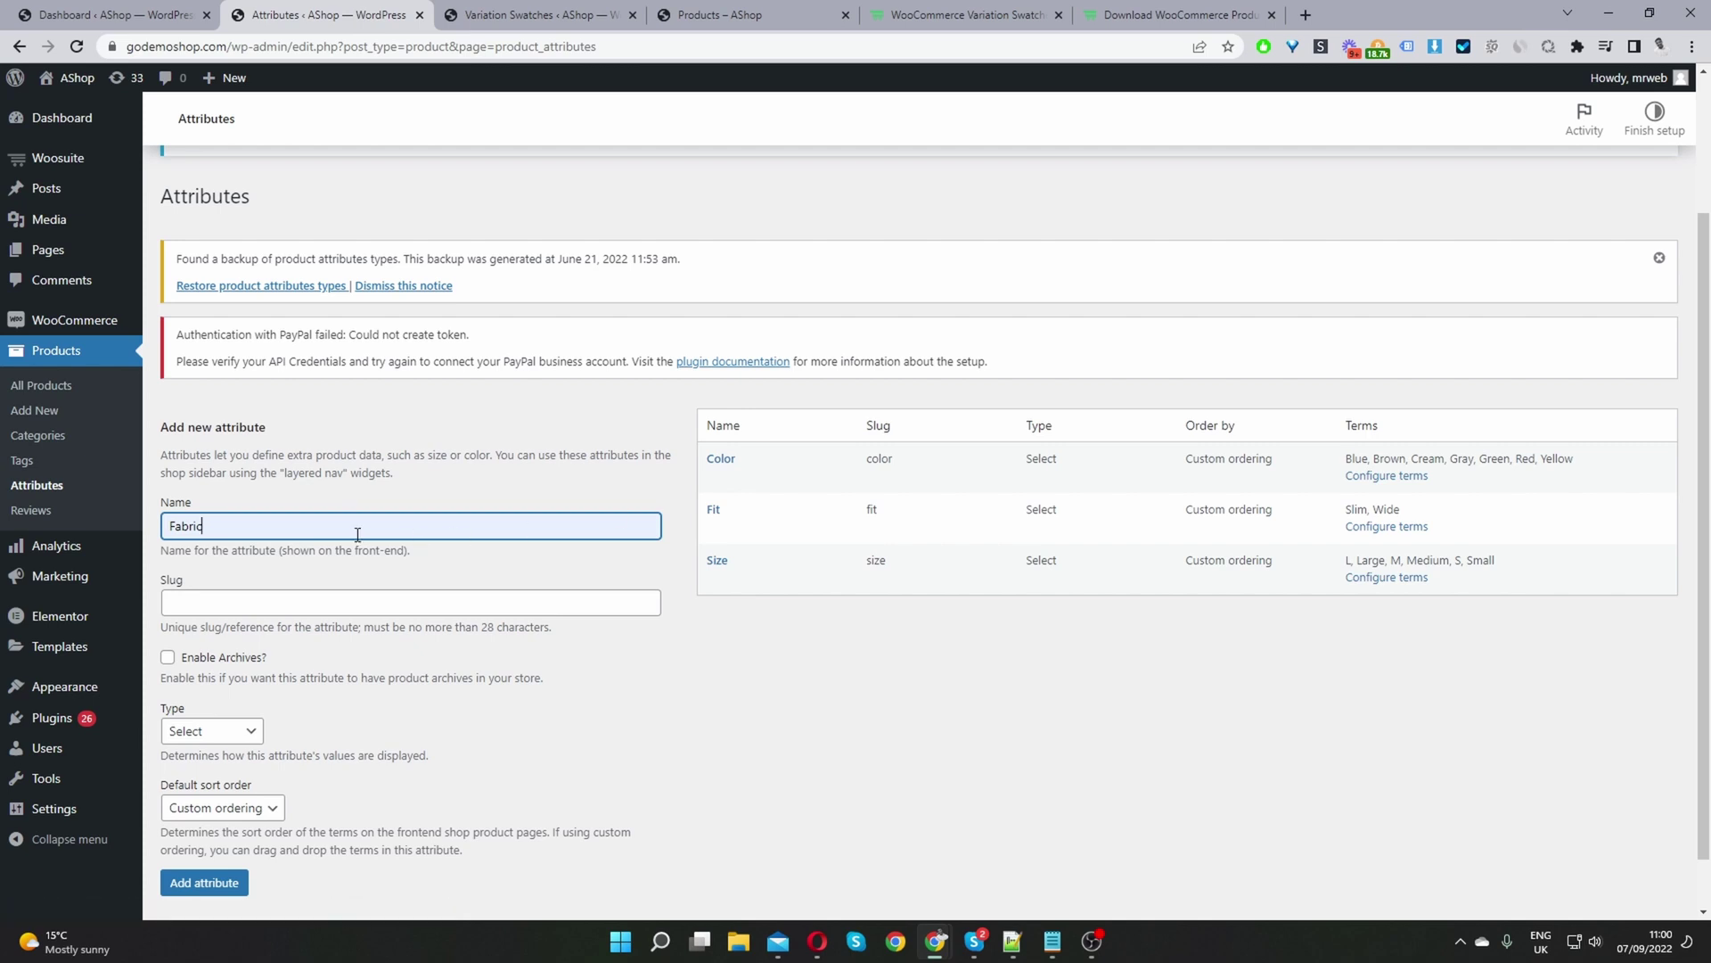
drag(295, 523, 173, 518)
scroll(384, 651, down, 1)
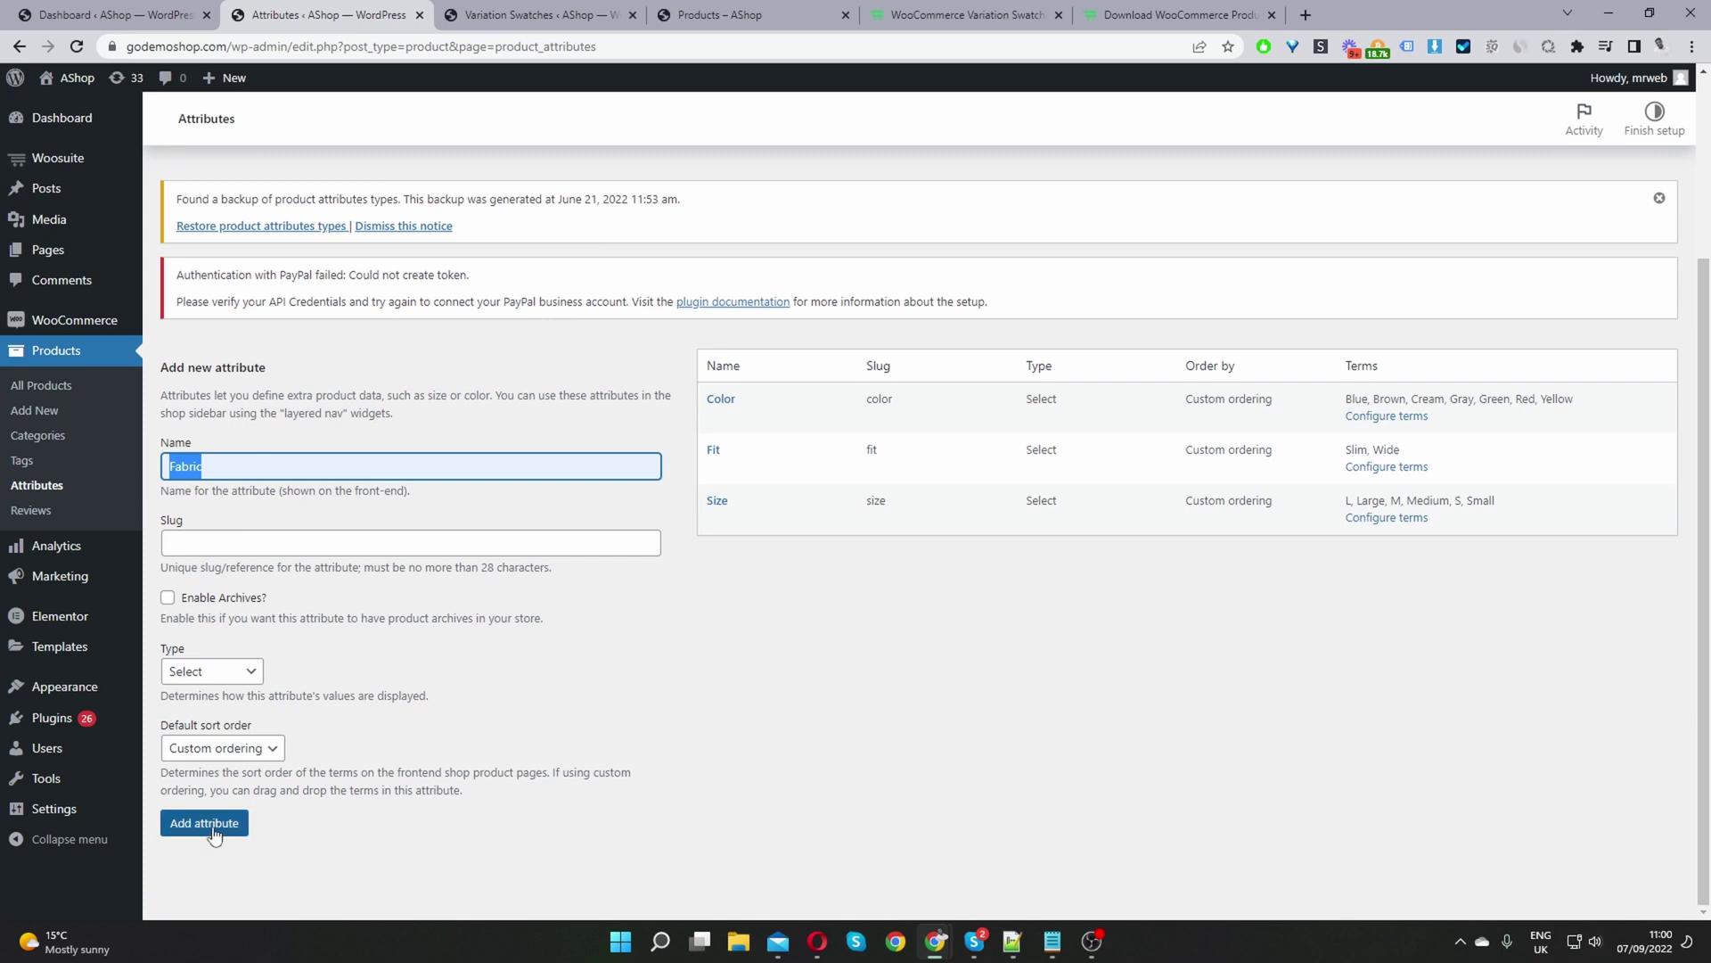
click(214, 829)
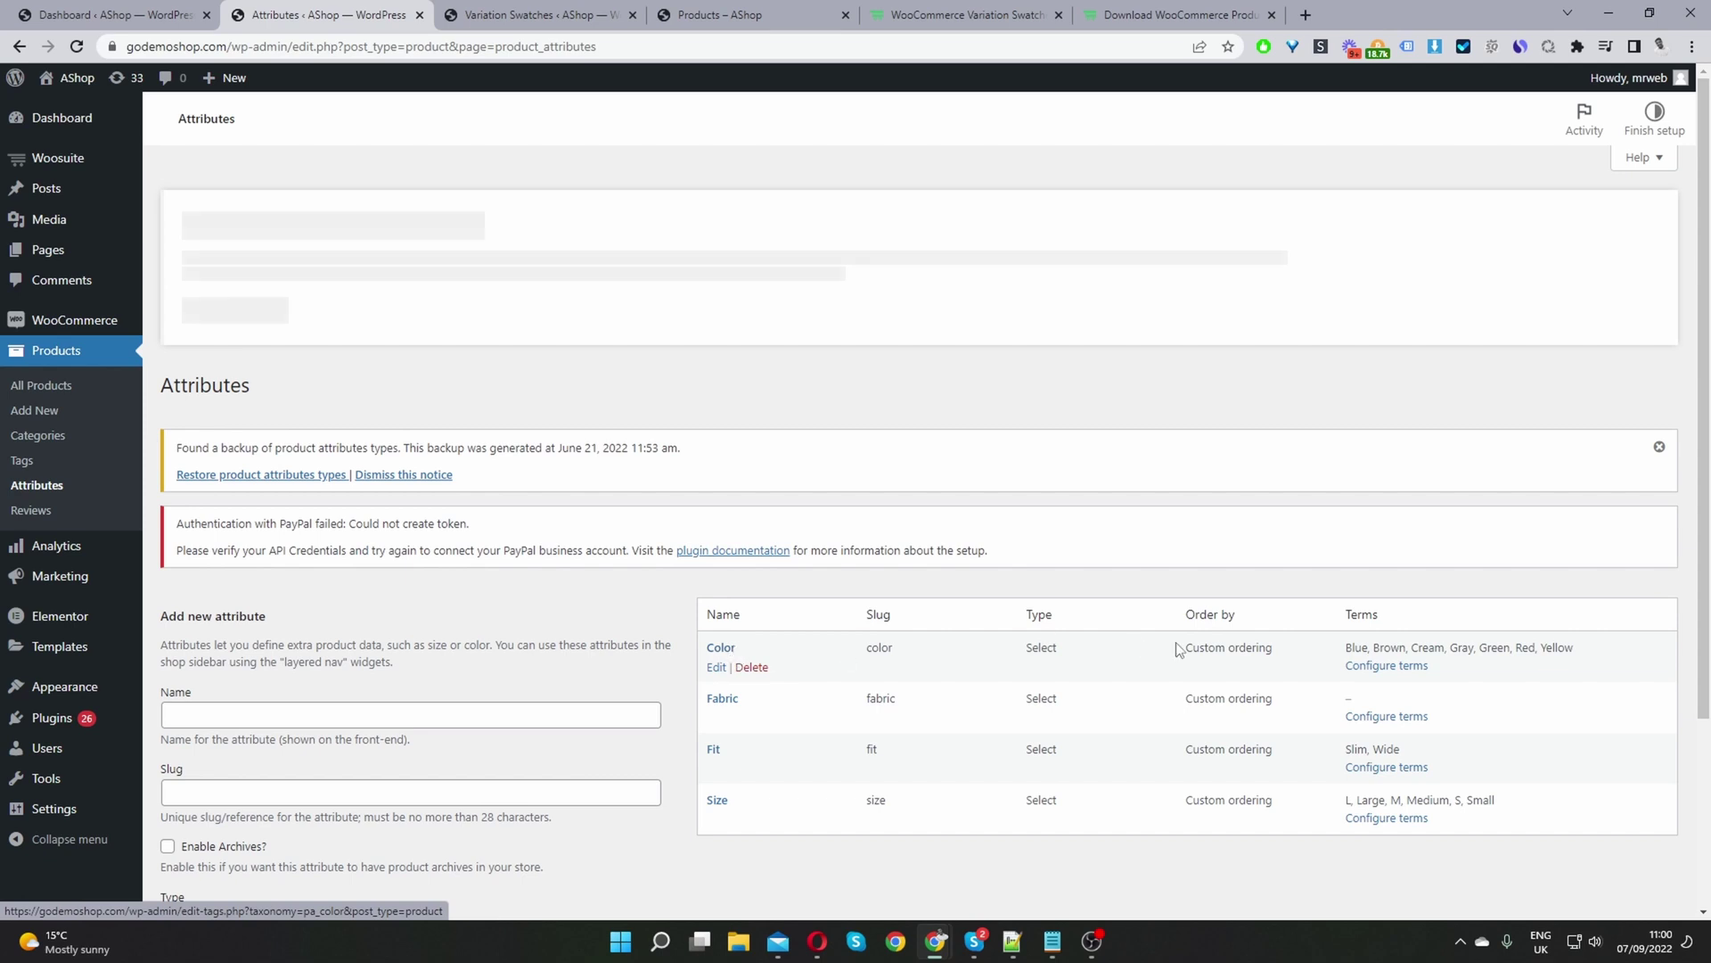
Step: Configure the Fabric attribute's terms by adding Wool and Cotton
drag(1493, 634, 1393, 638)
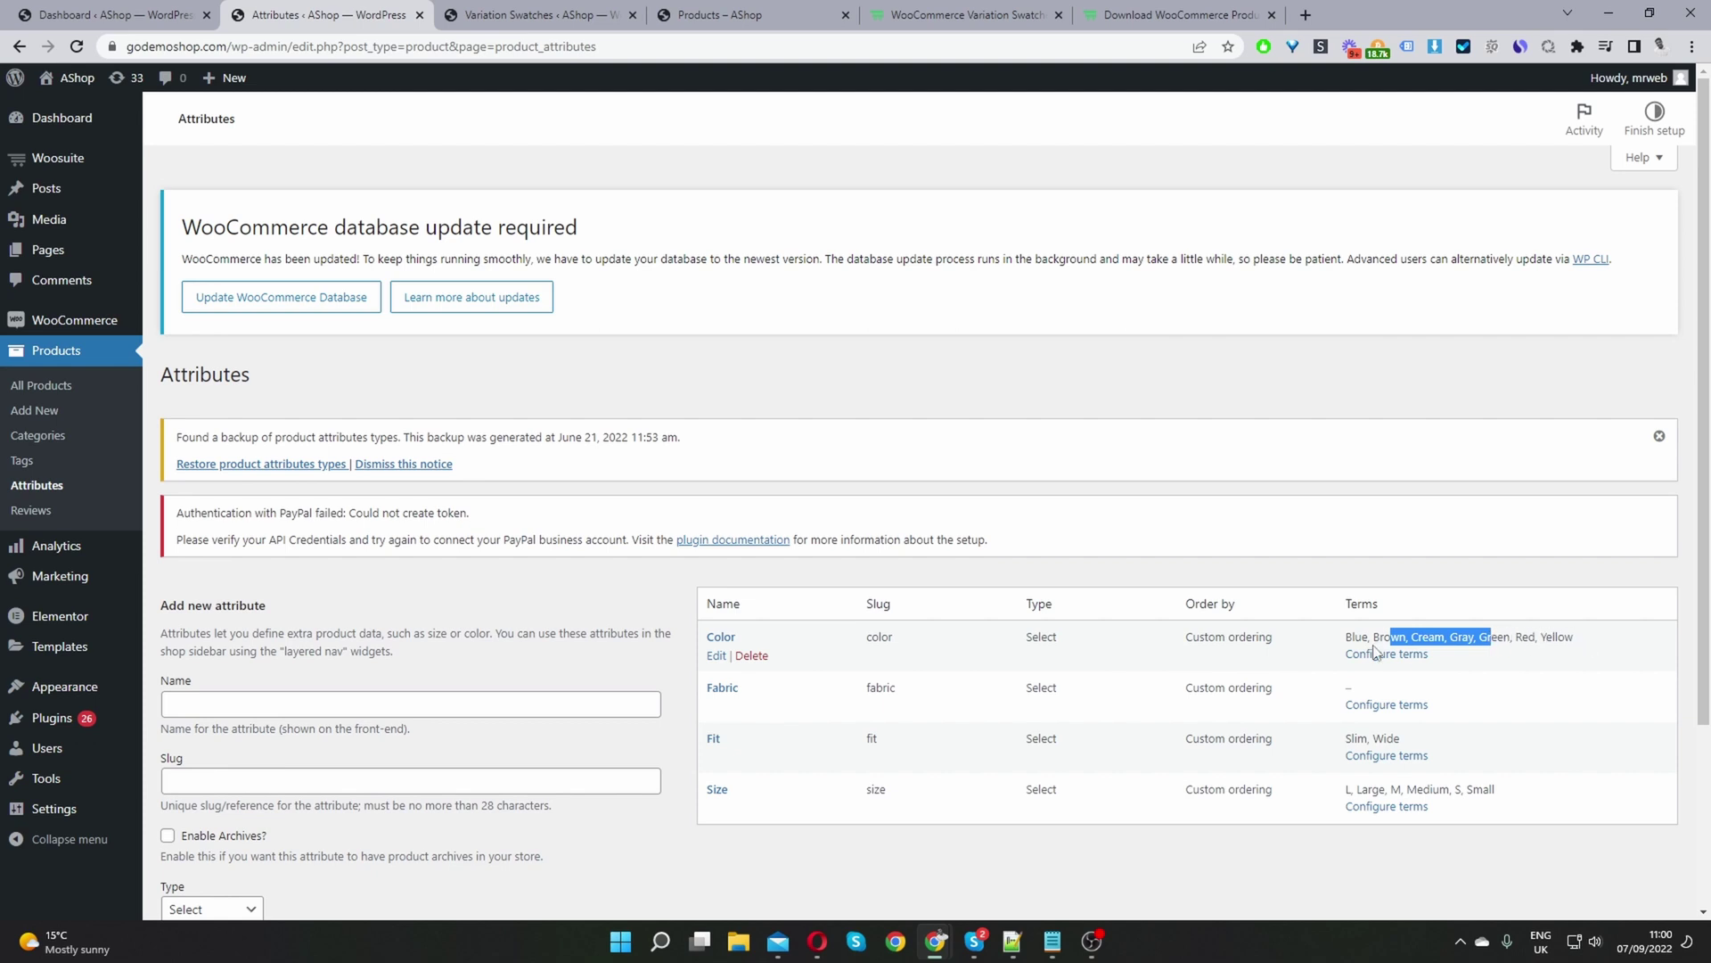
click(1390, 707)
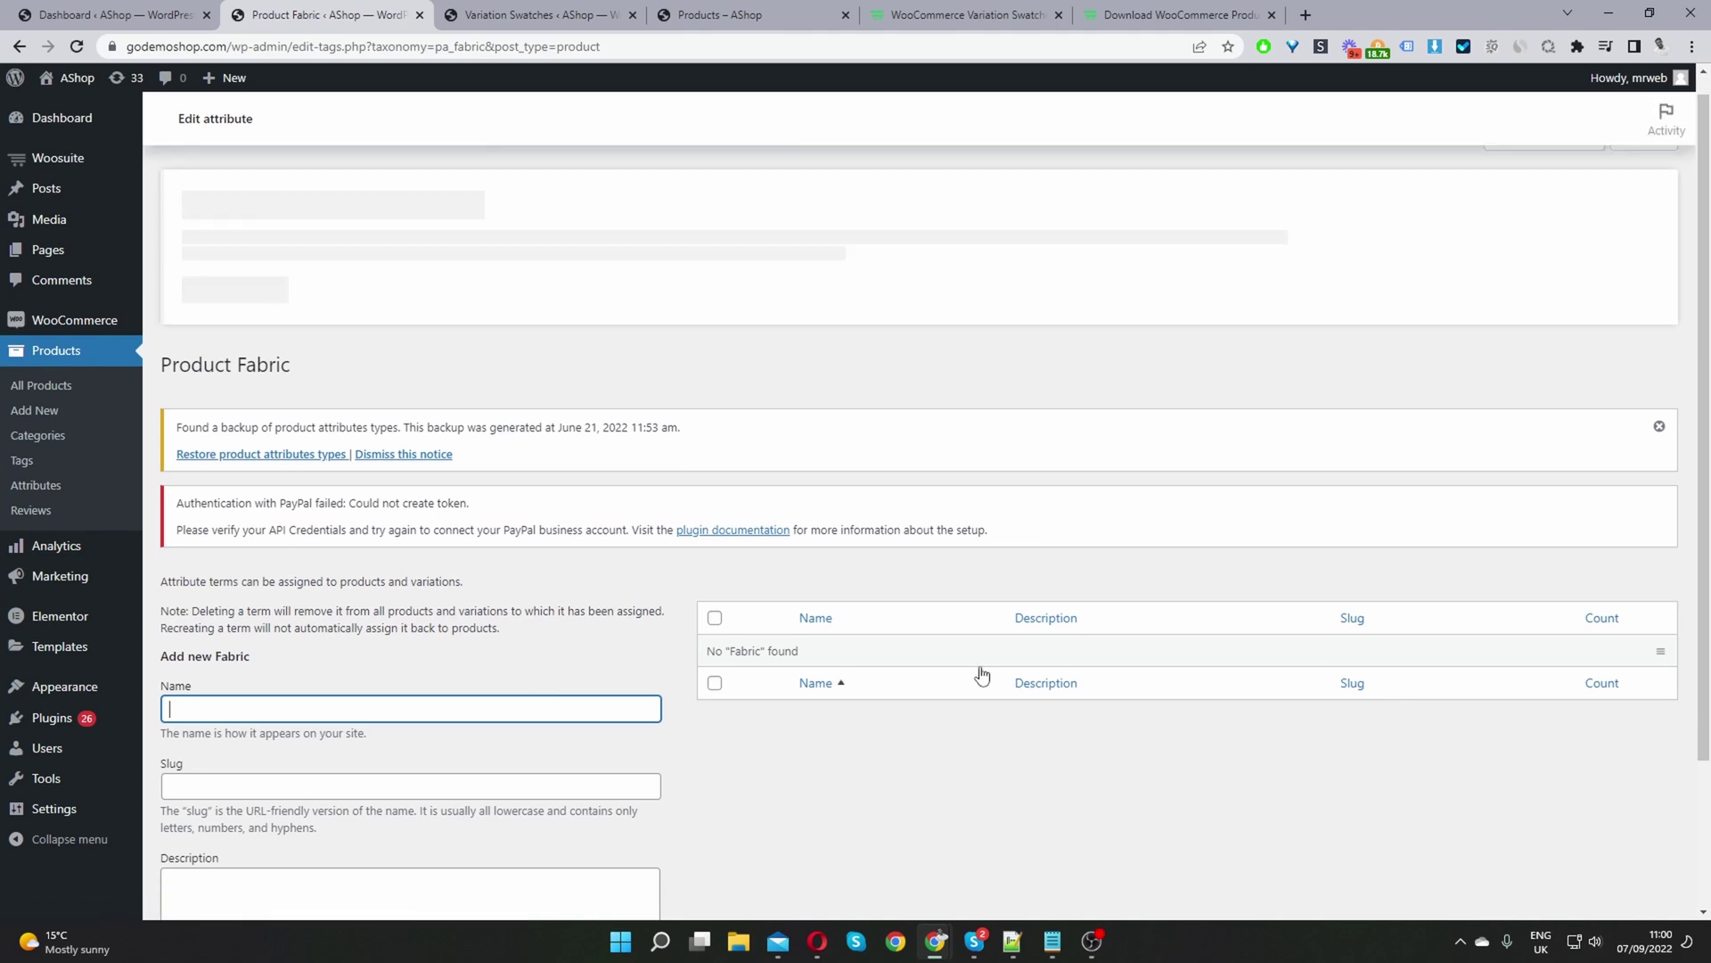
scroll(984, 673, down, 2)
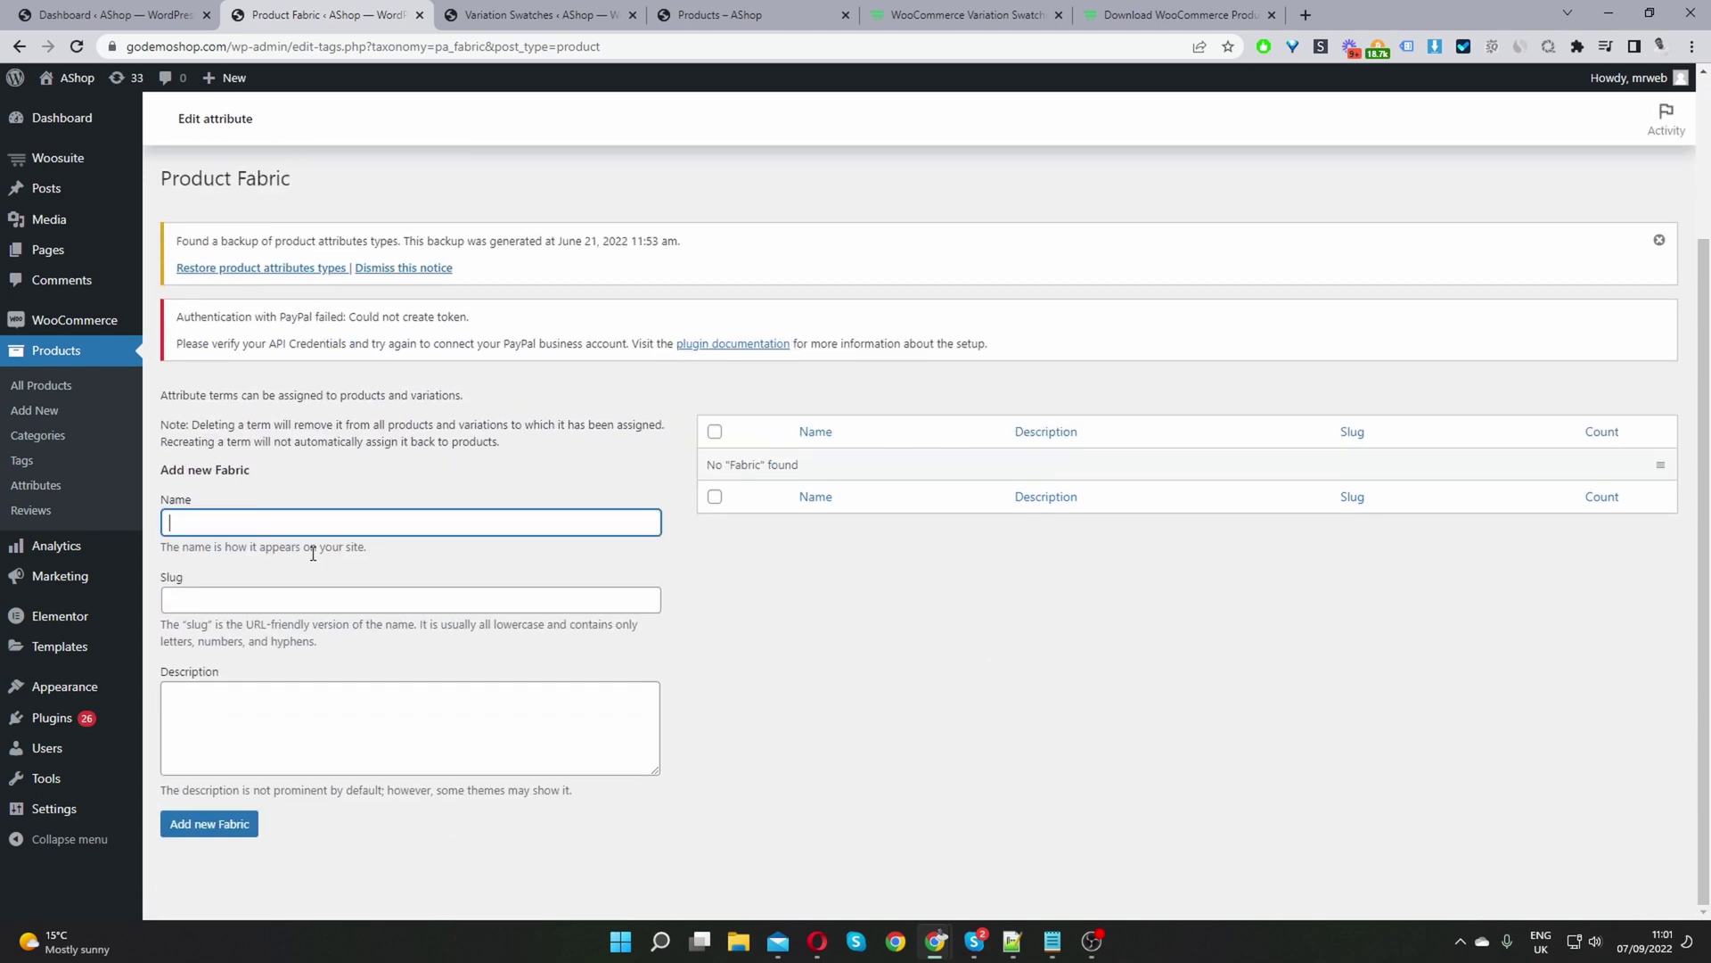
text(ool)
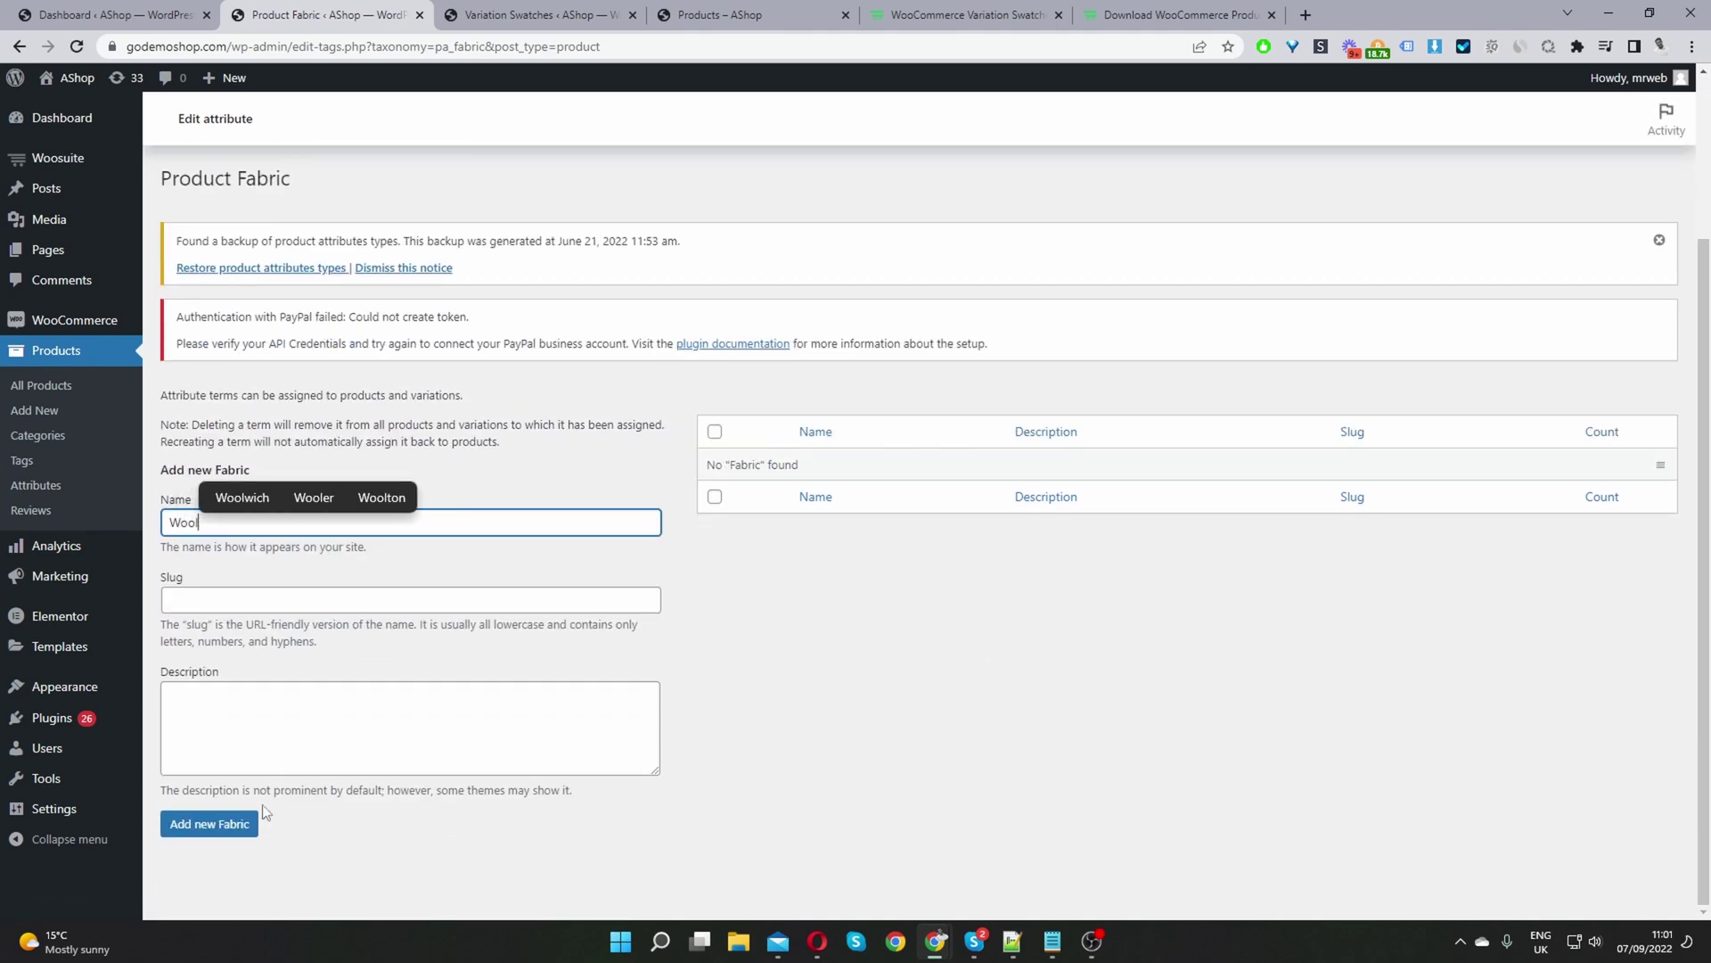
click(247, 826)
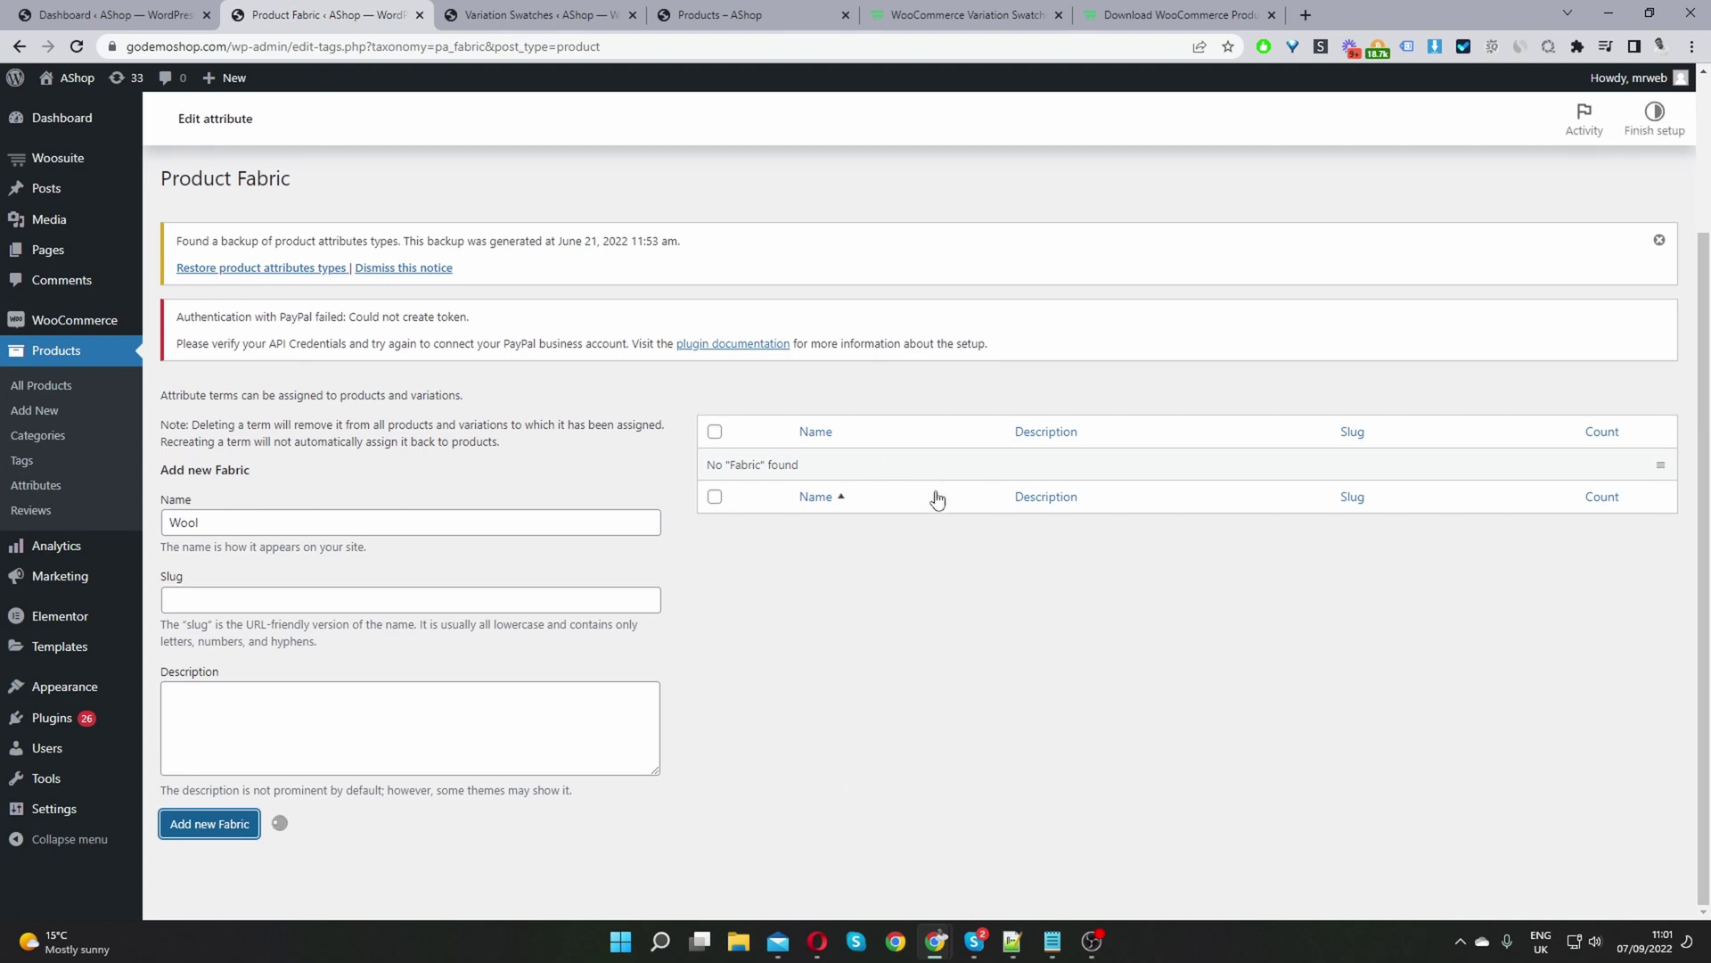
click(240, 560)
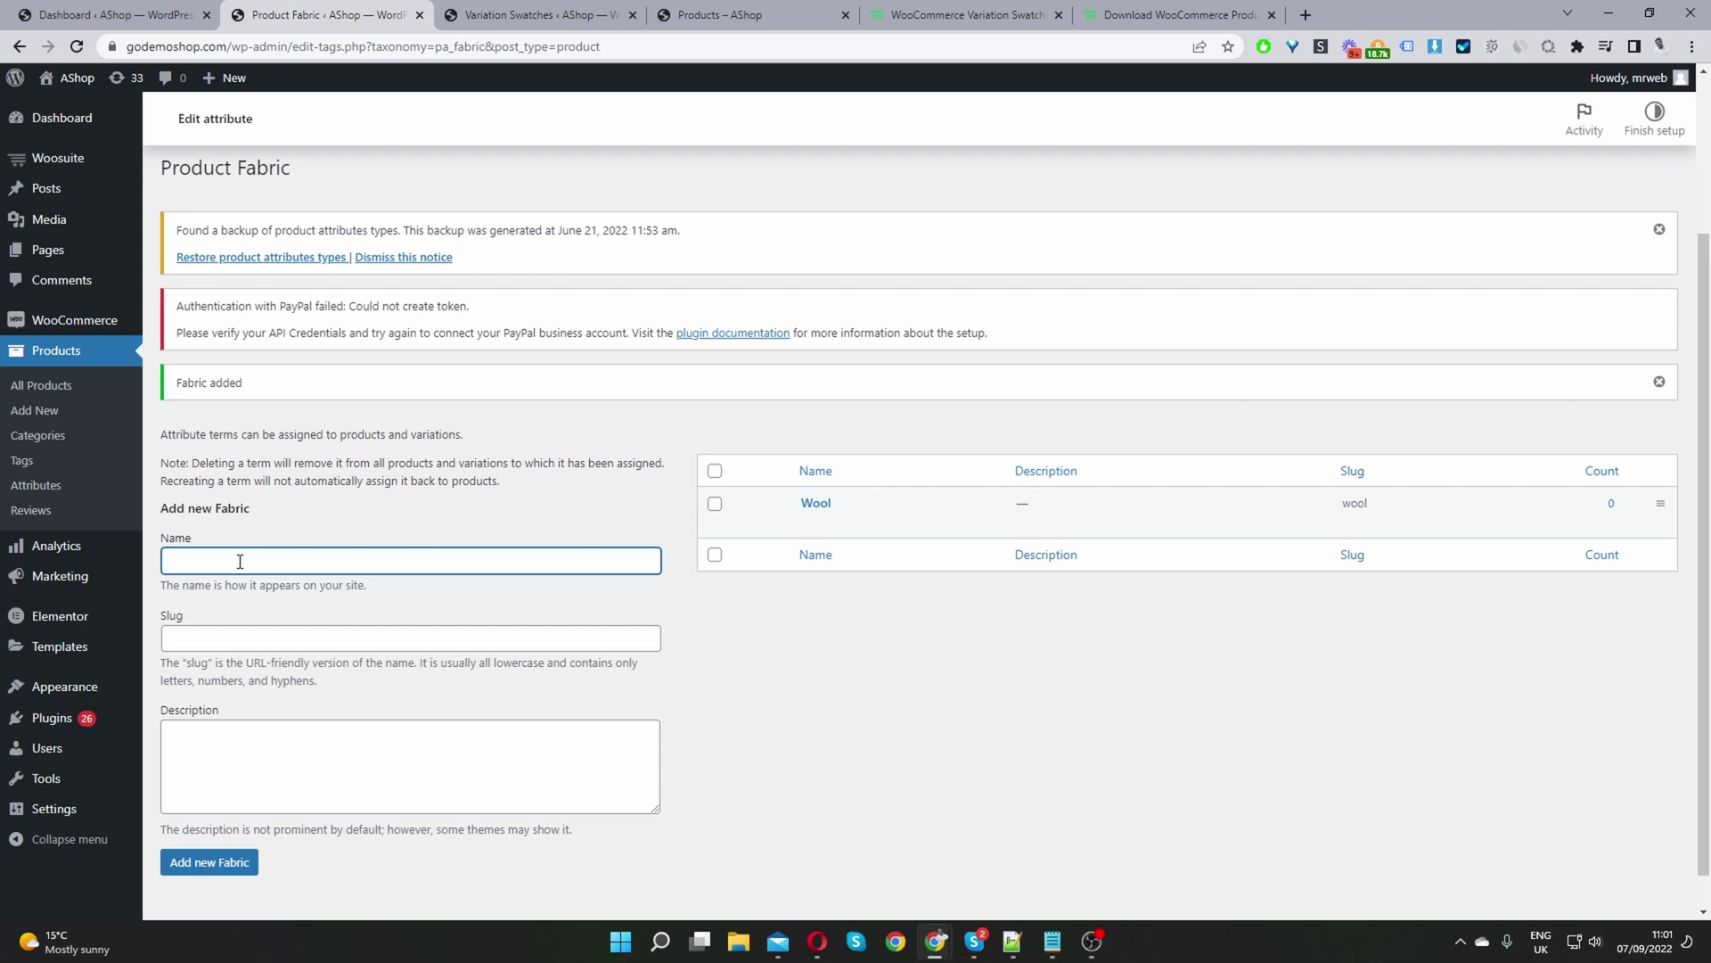
text(Cotton)
key(Return)
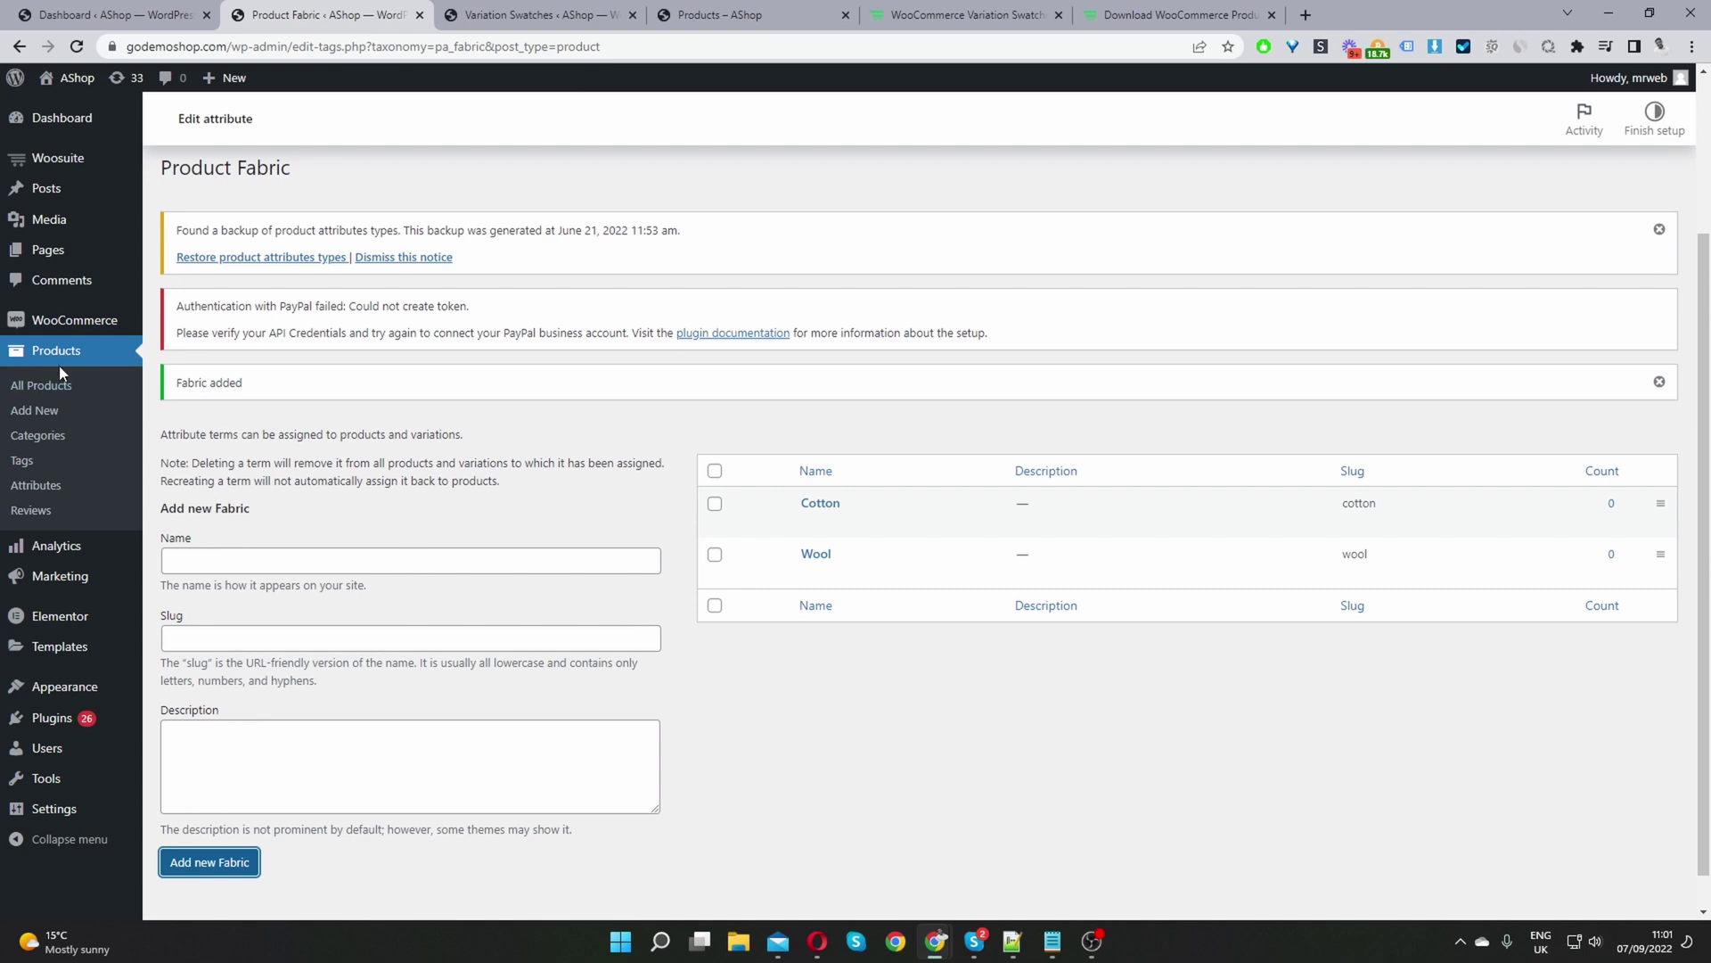
Step: Open the Knitted collared top product for editing and bring up its attributes
click(67, 388)
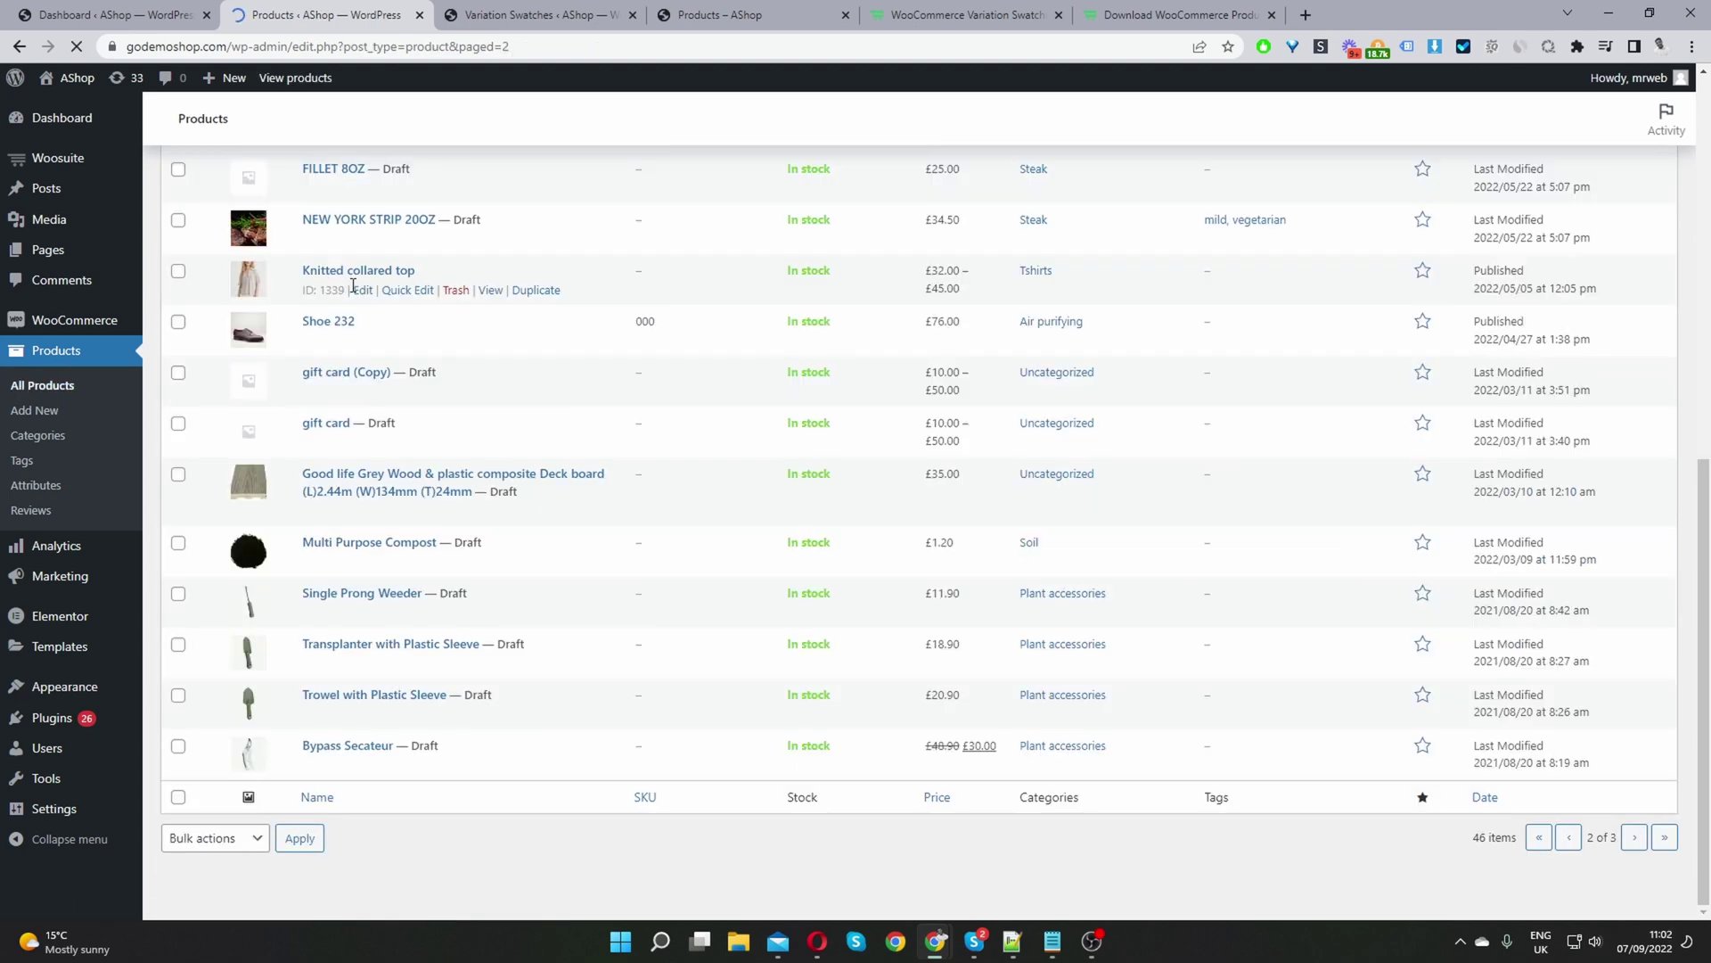
click(362, 290)
scroll(469, 312, down, 2)
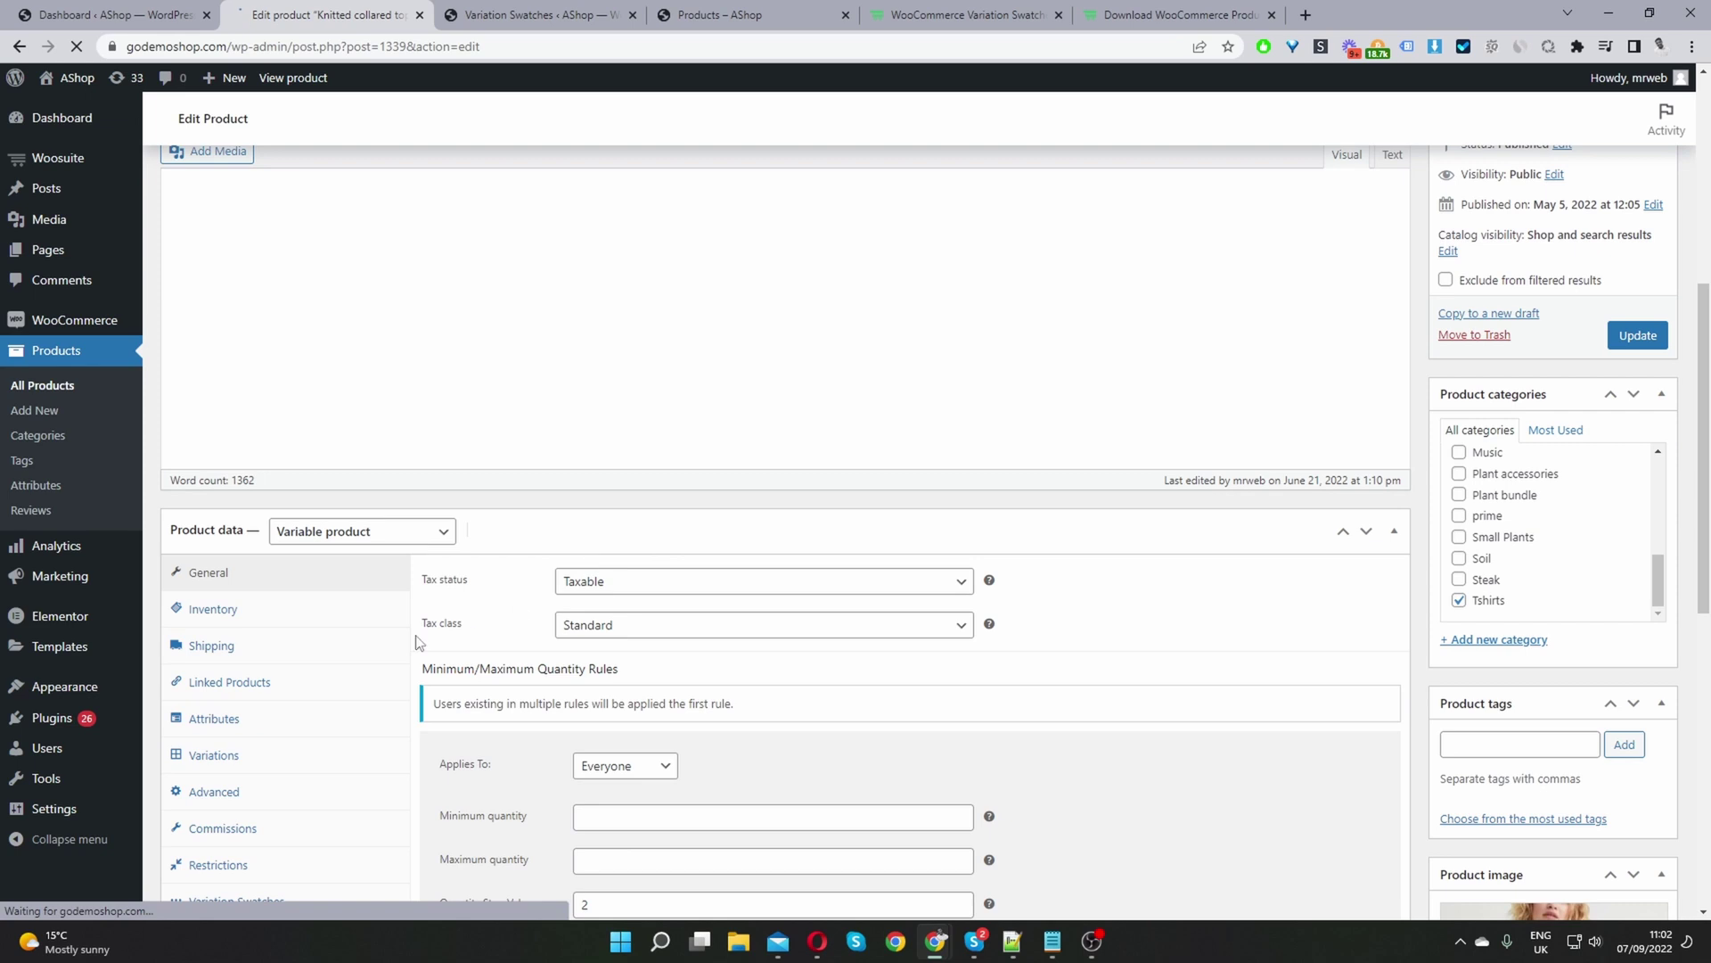
scroll(419, 642, down, 2)
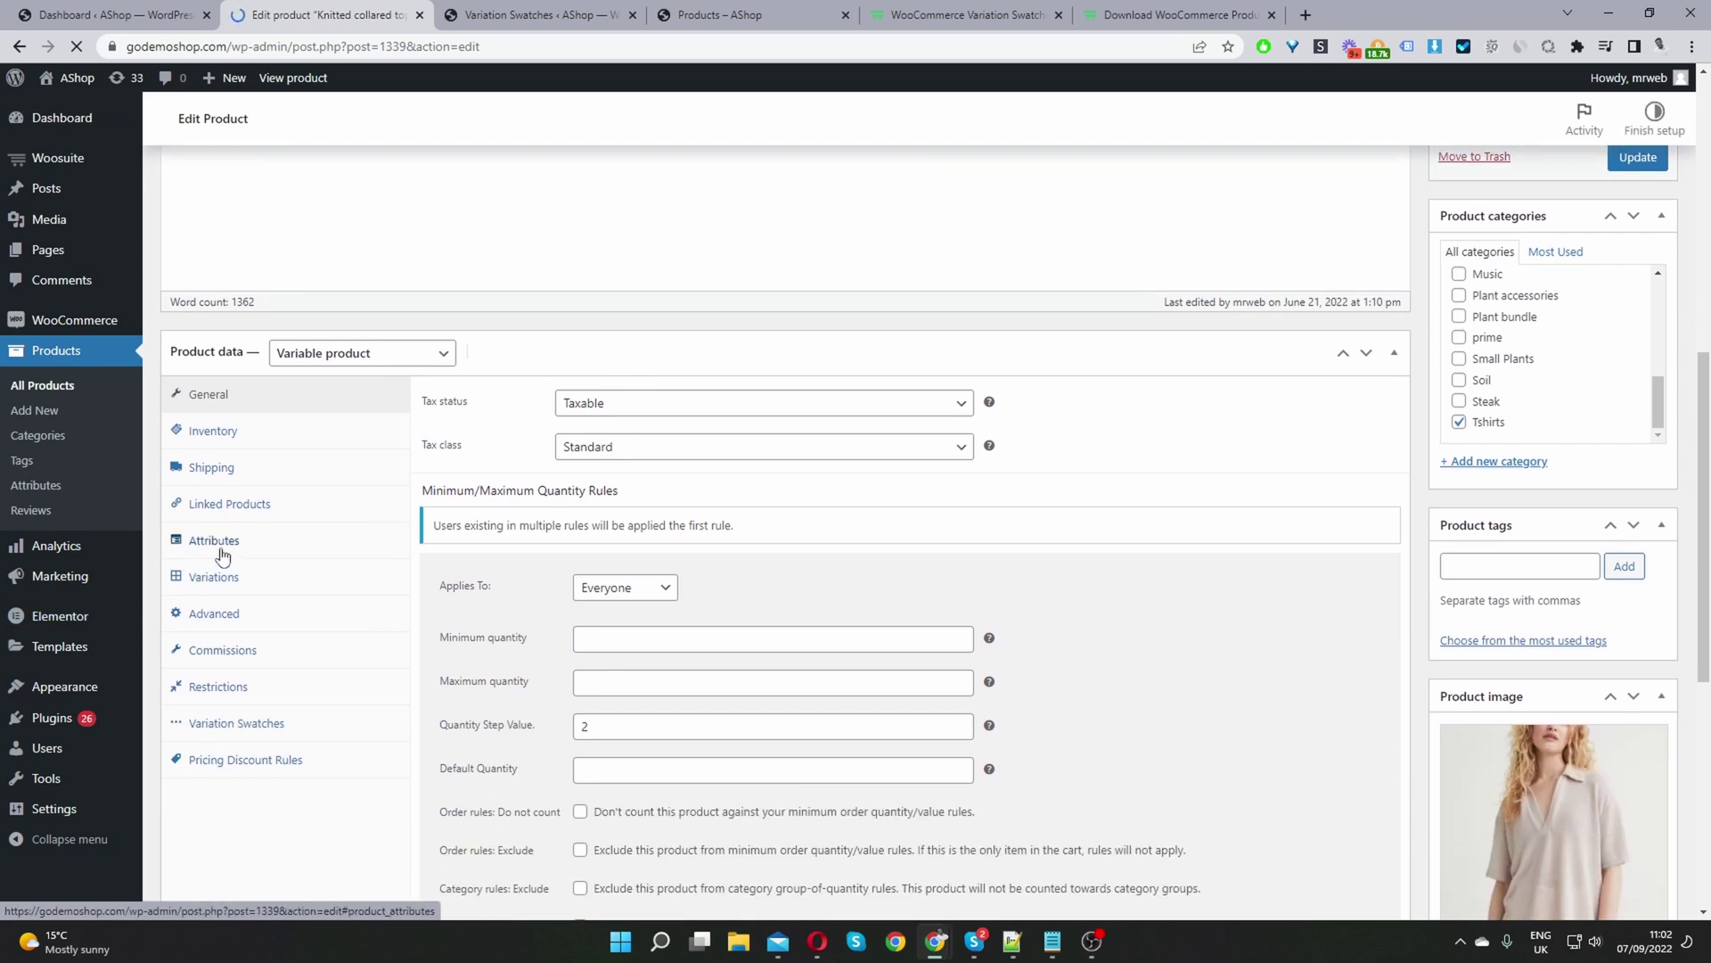
click(222, 554)
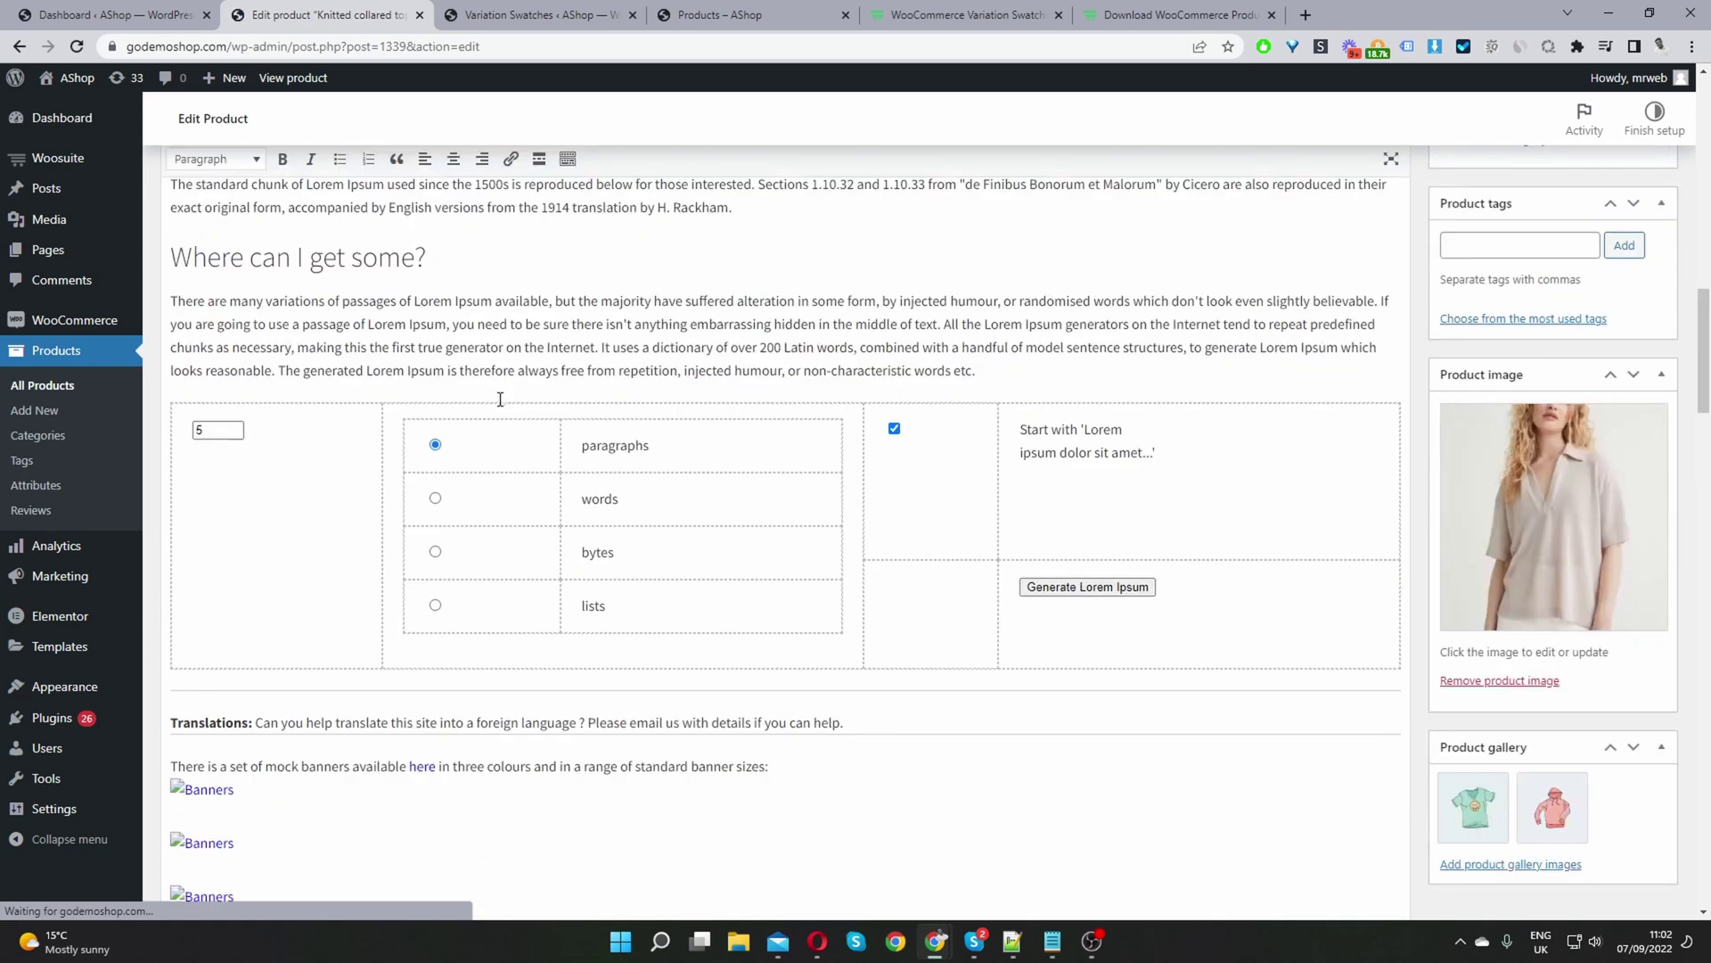
scroll(535, 464, down, 15)
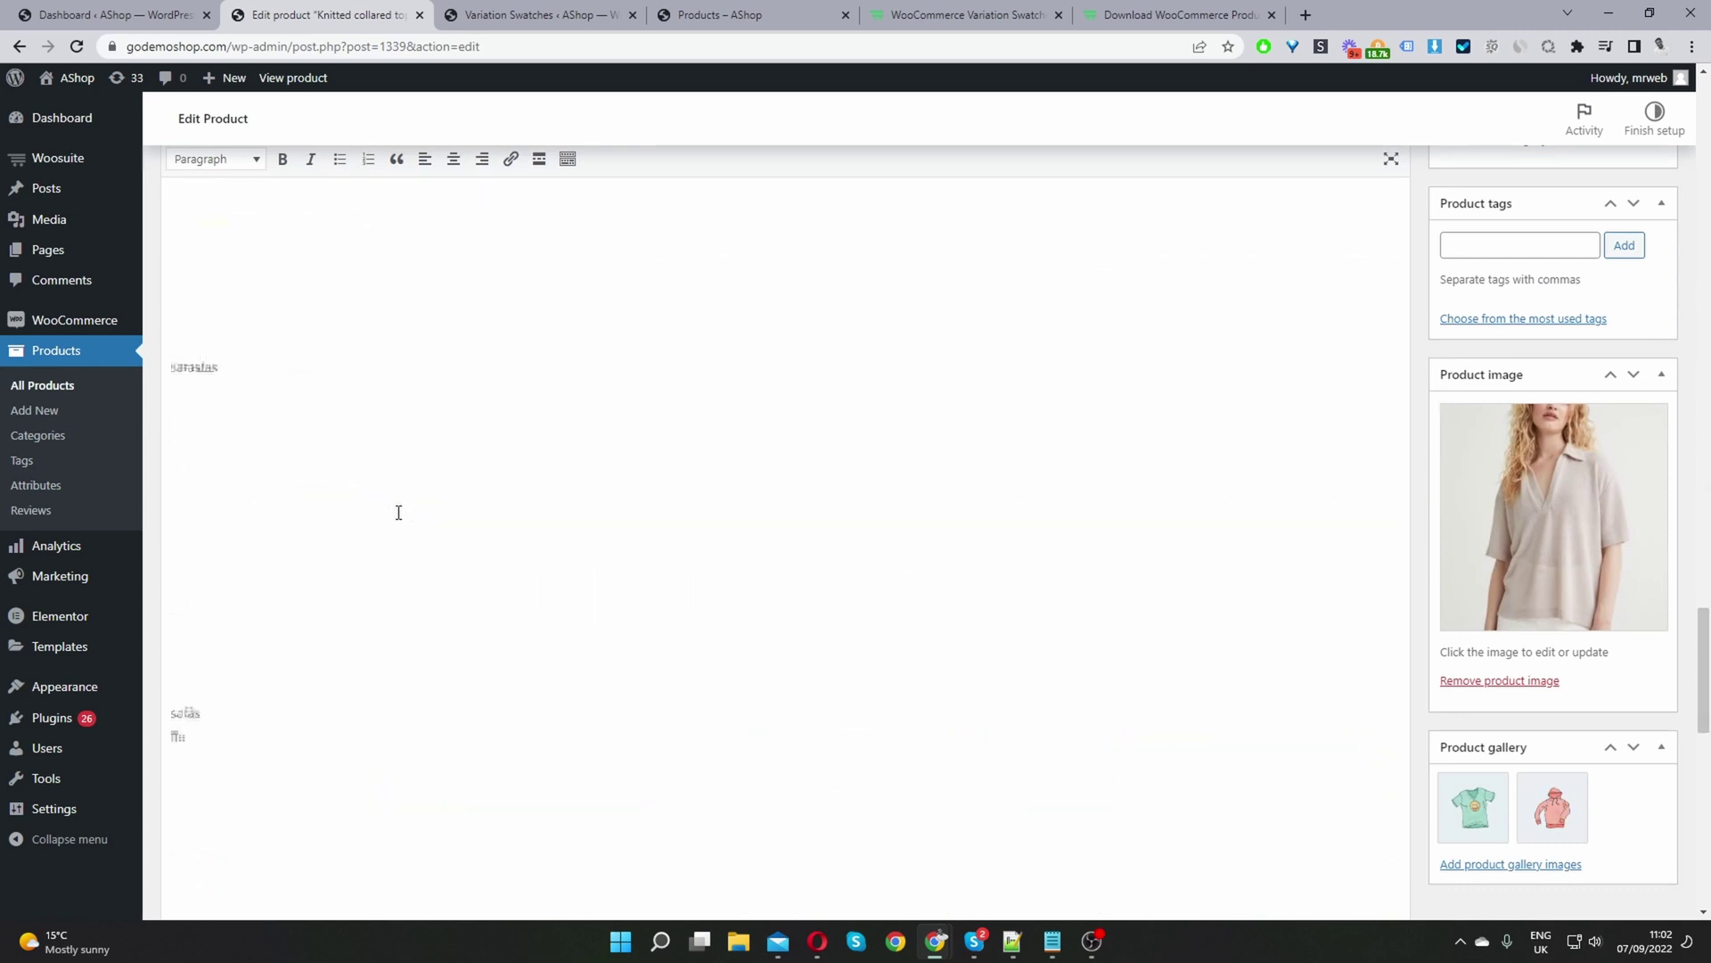
scroll(399, 513, down, 10)
scroll(375, 455, up, 4)
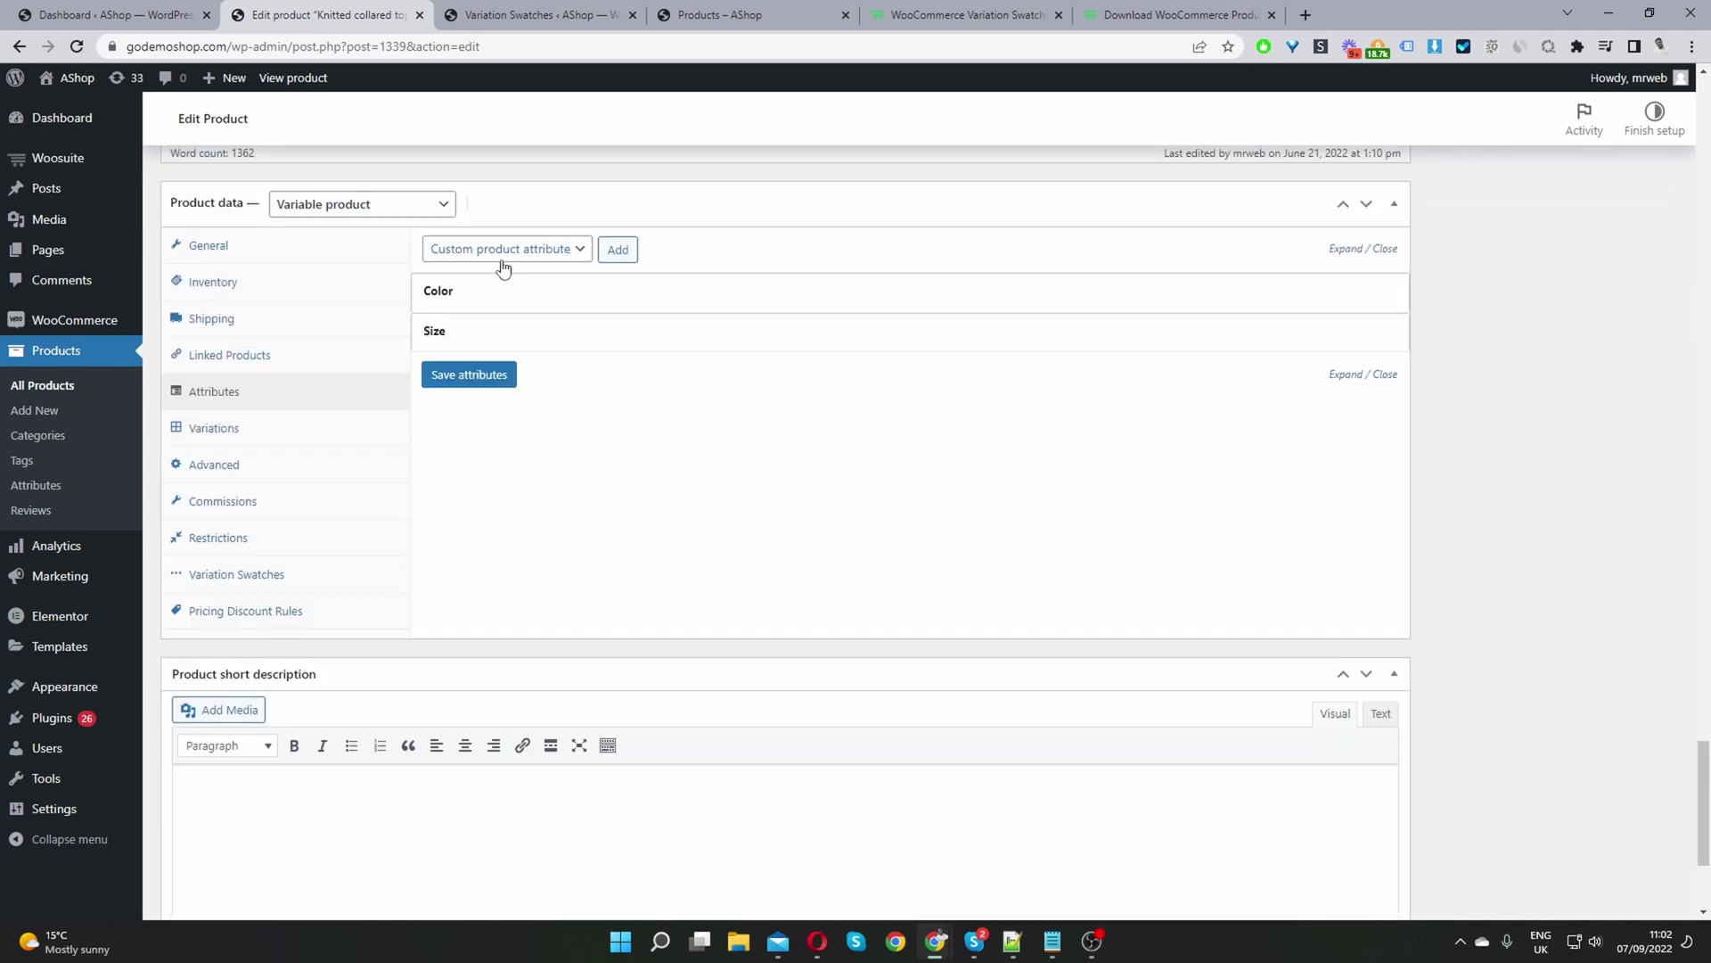
Step: Add the Fabric attribute to the product's attributes
click(504, 254)
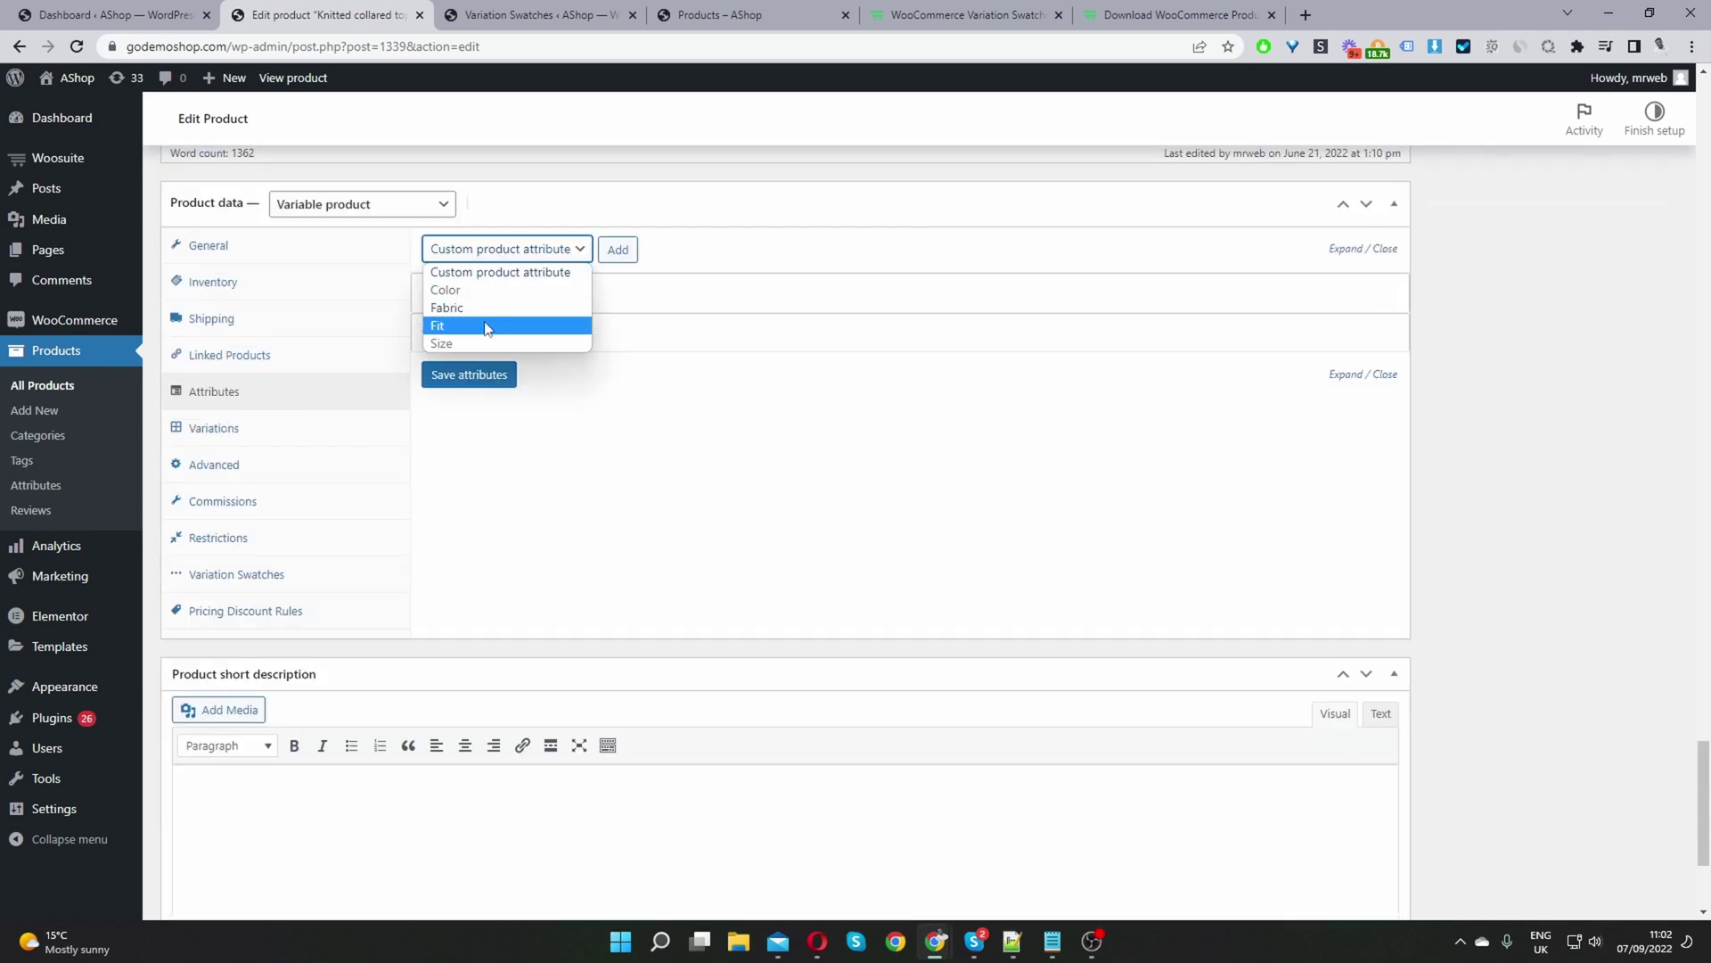
click(486, 308)
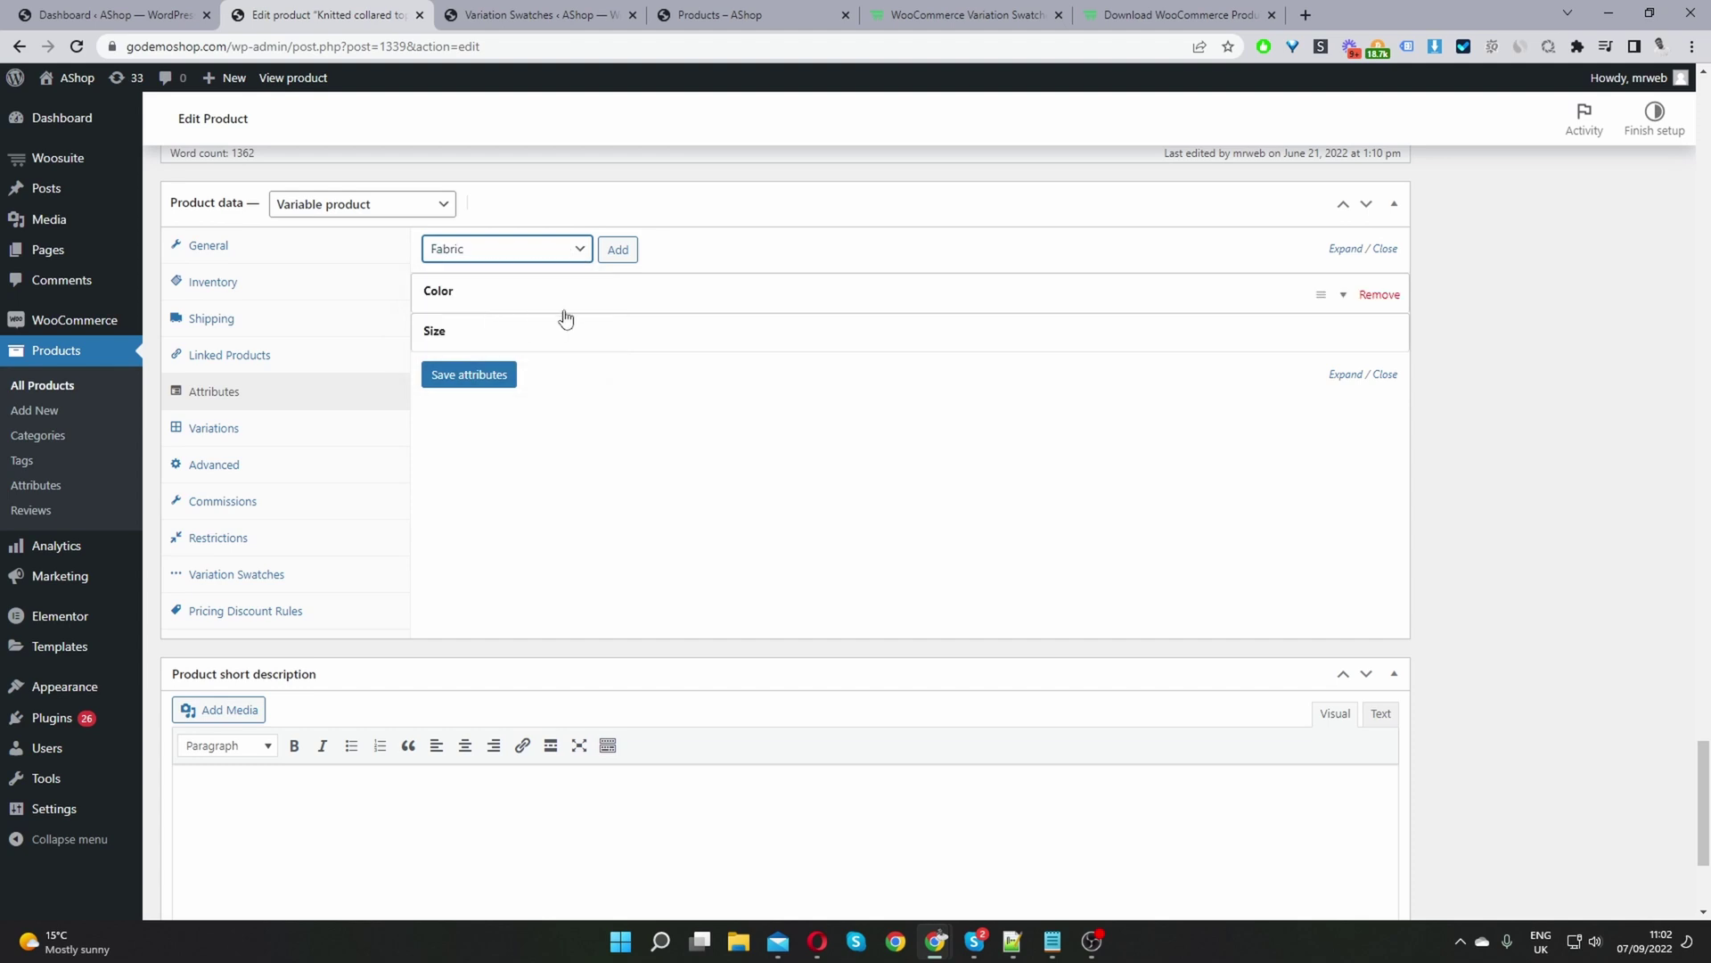
click(619, 251)
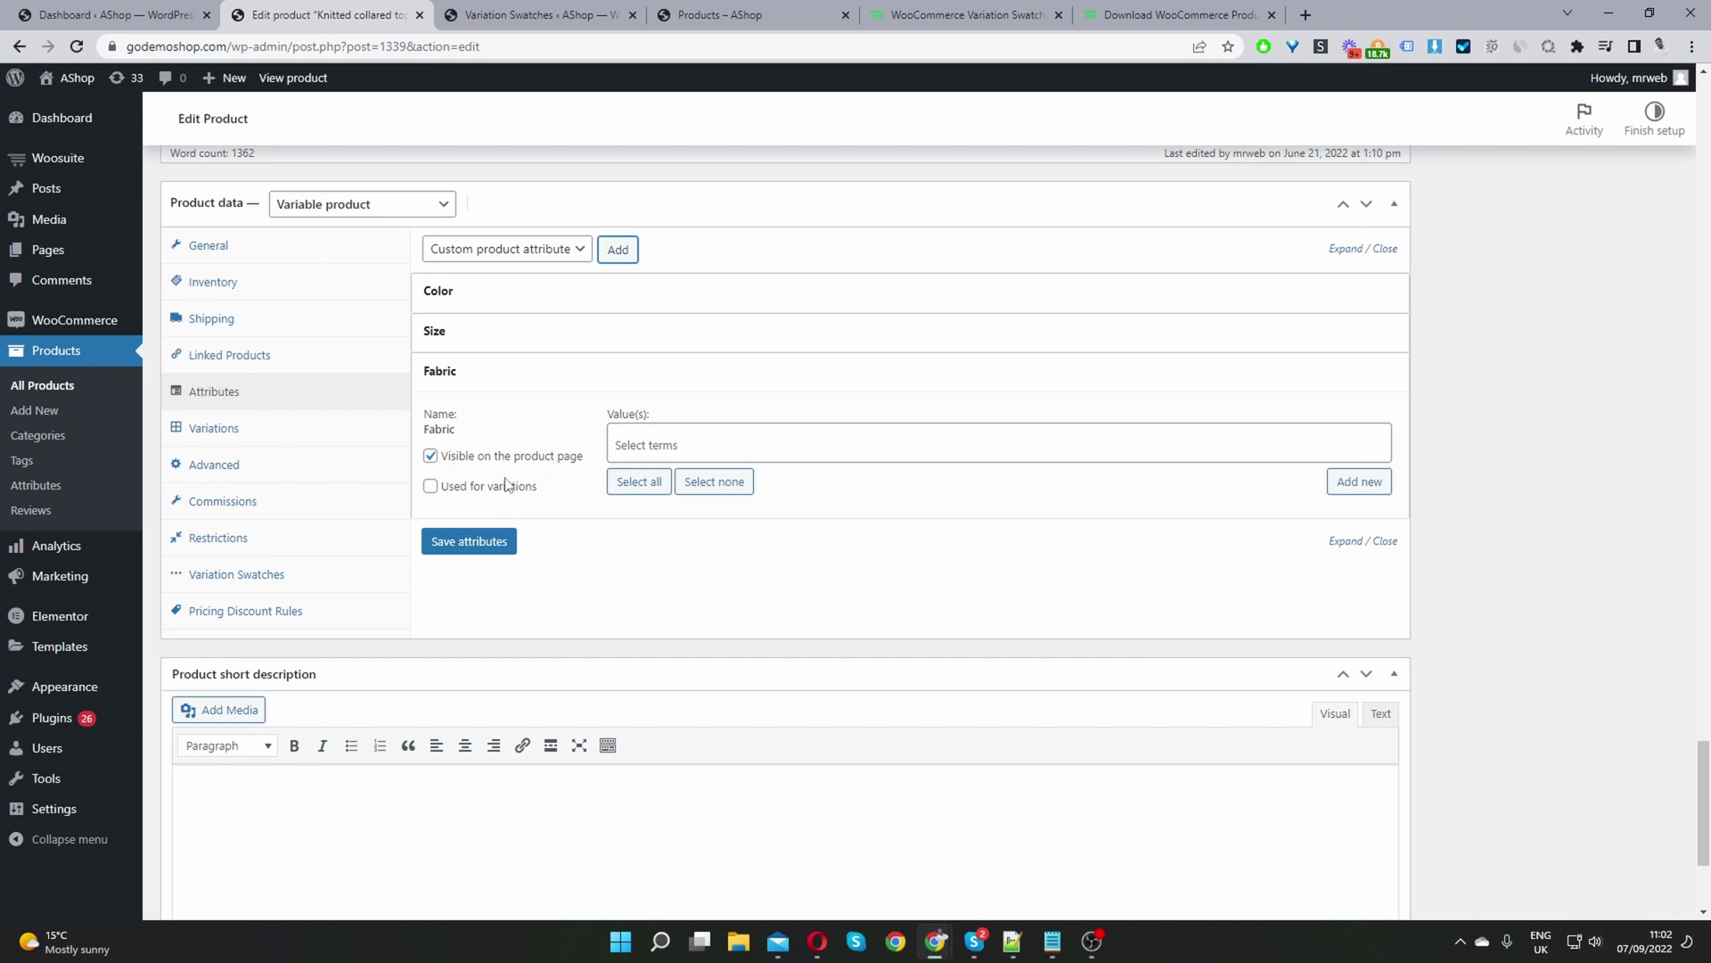
Step: Use Fabric for variations, hide it from the product page, include all its terms (Cotton and Wool), and save the attributes
click(431, 488)
click(660, 445)
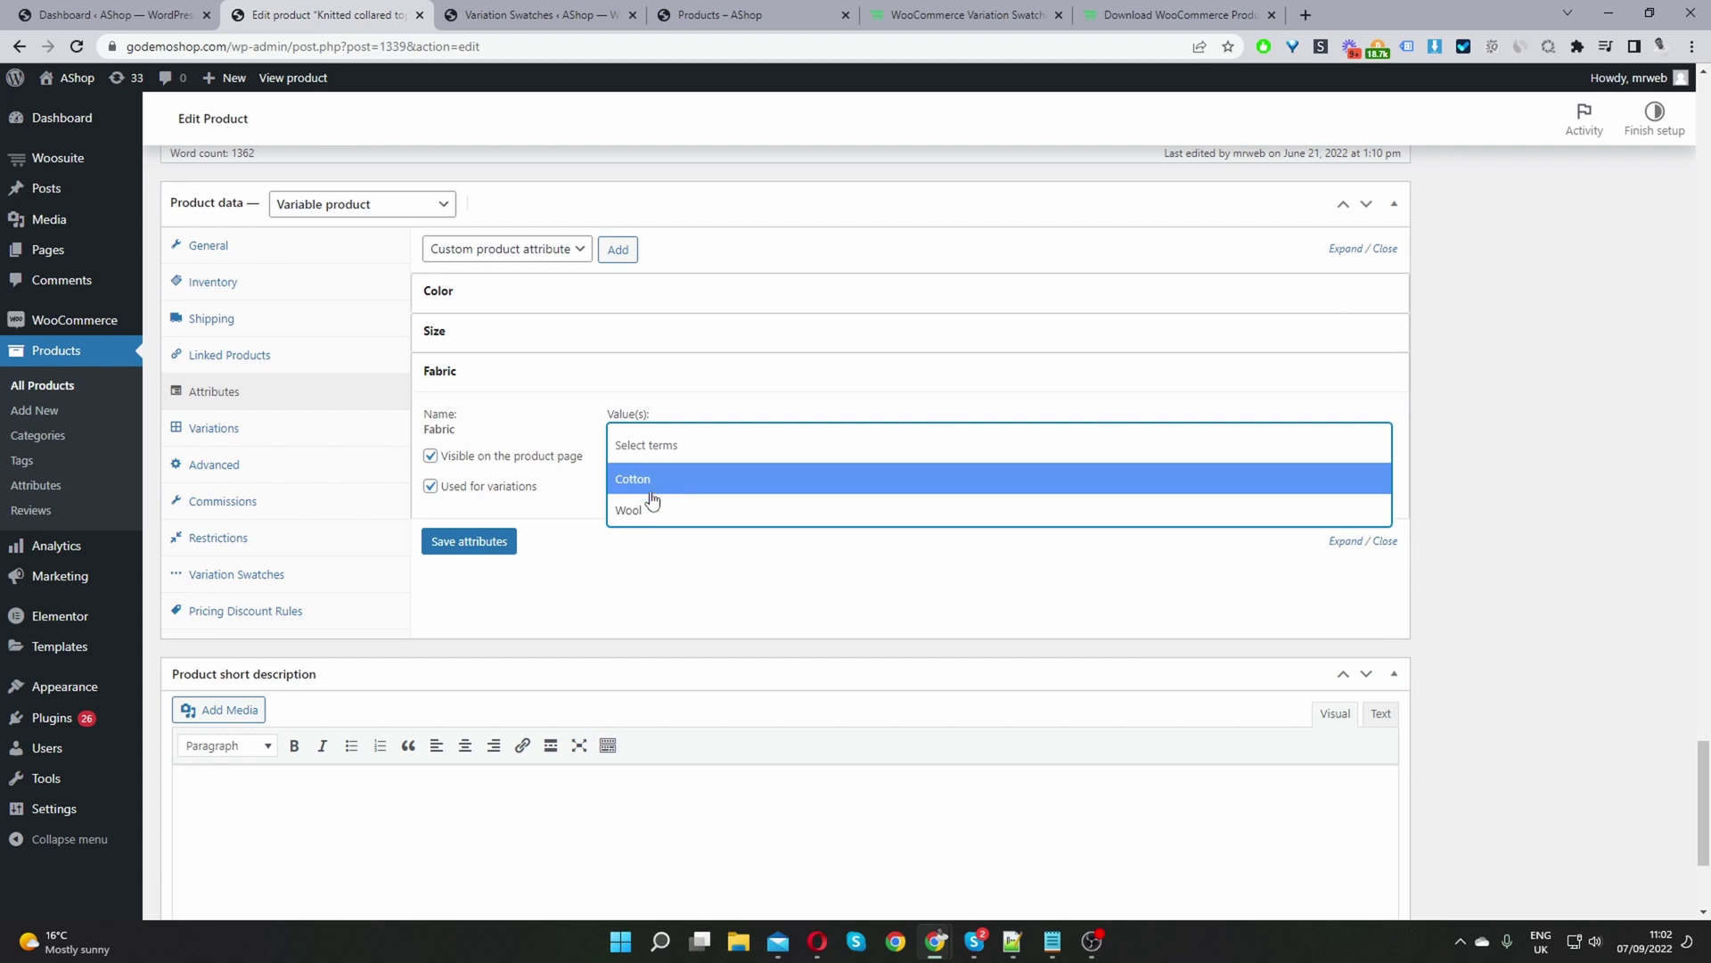
click(562, 464)
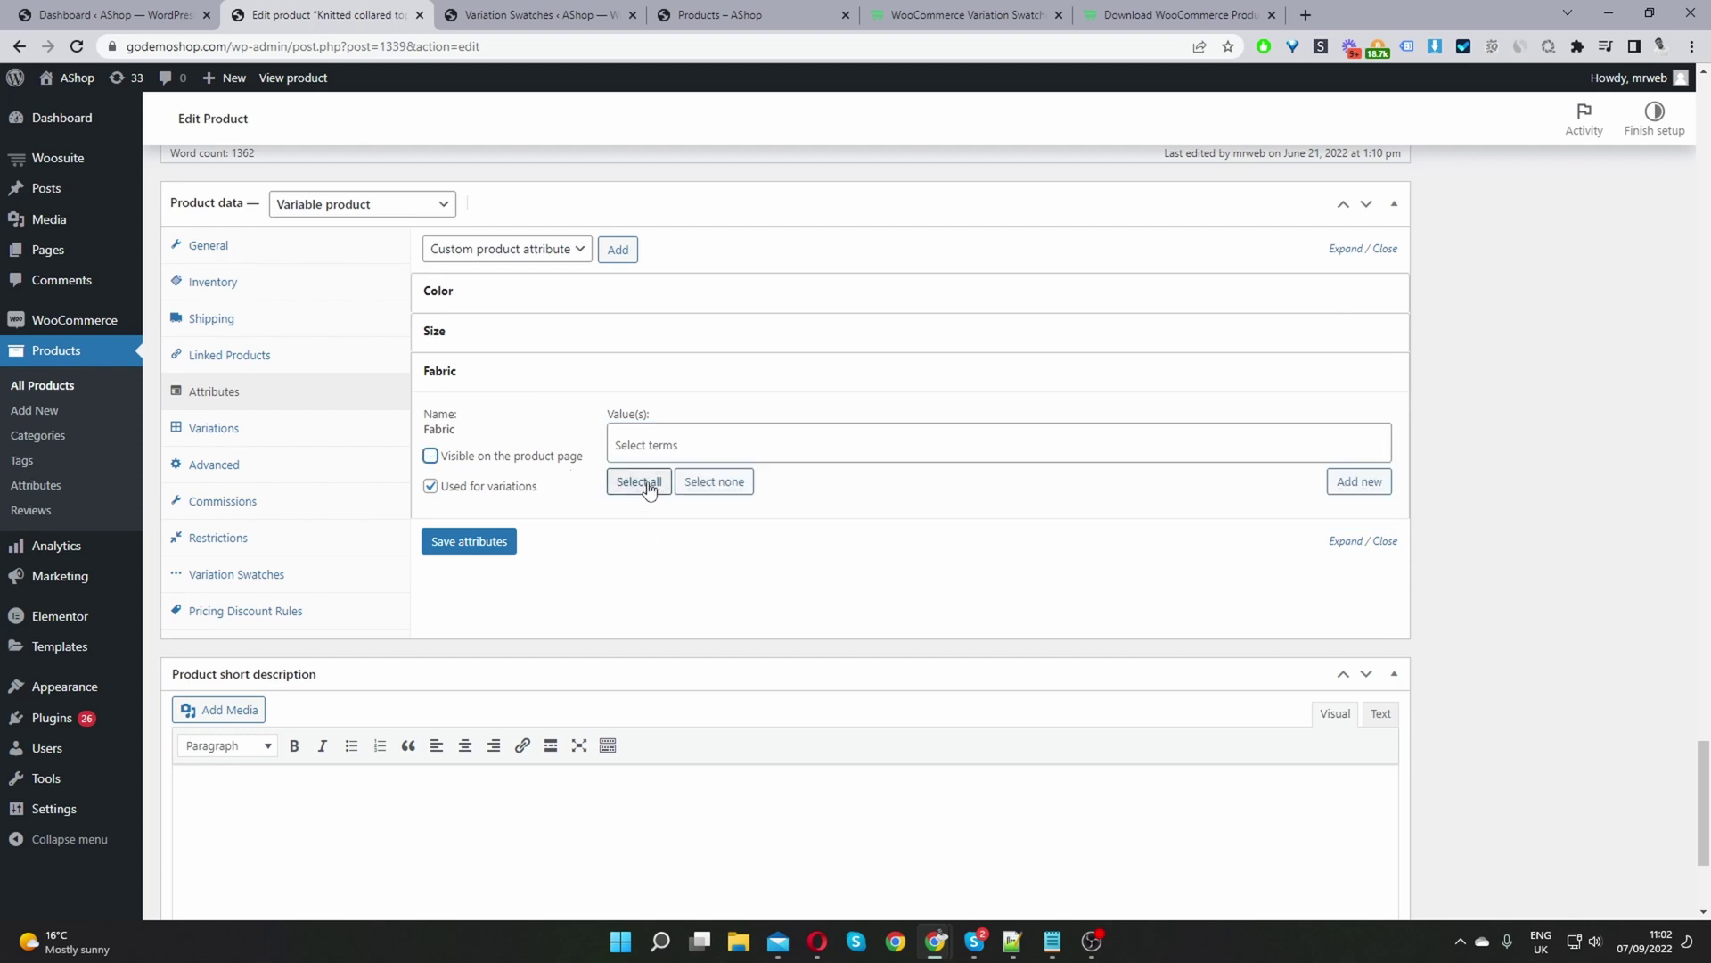
click(649, 486)
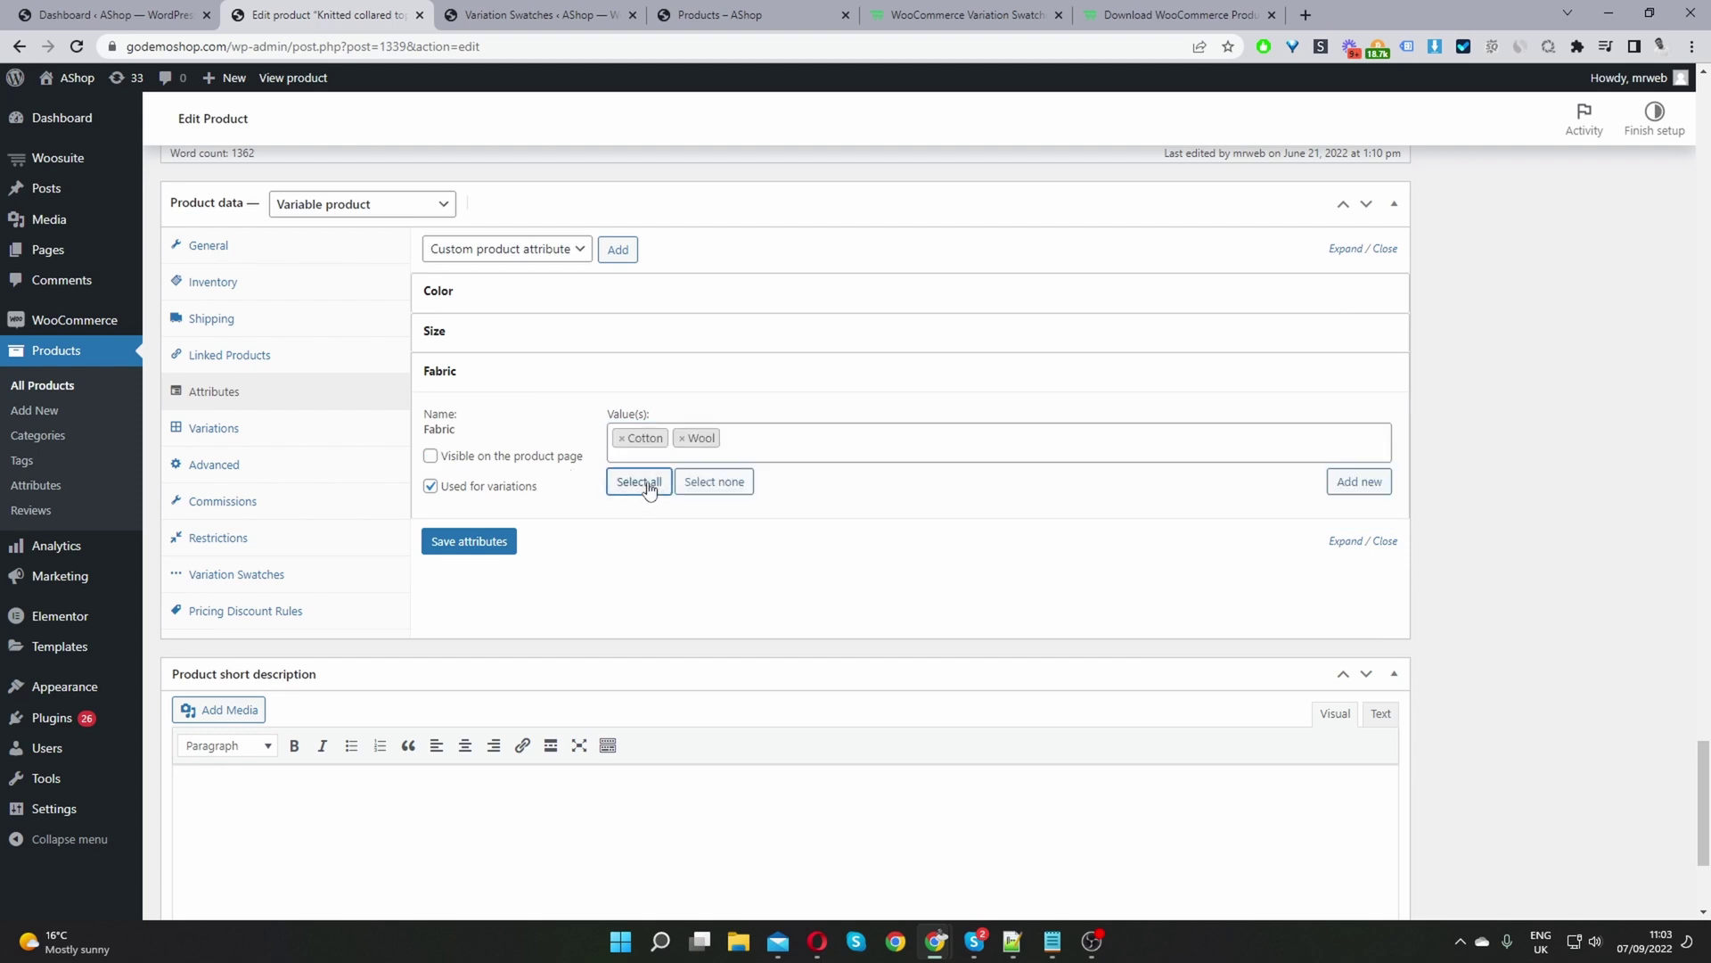
click(486, 548)
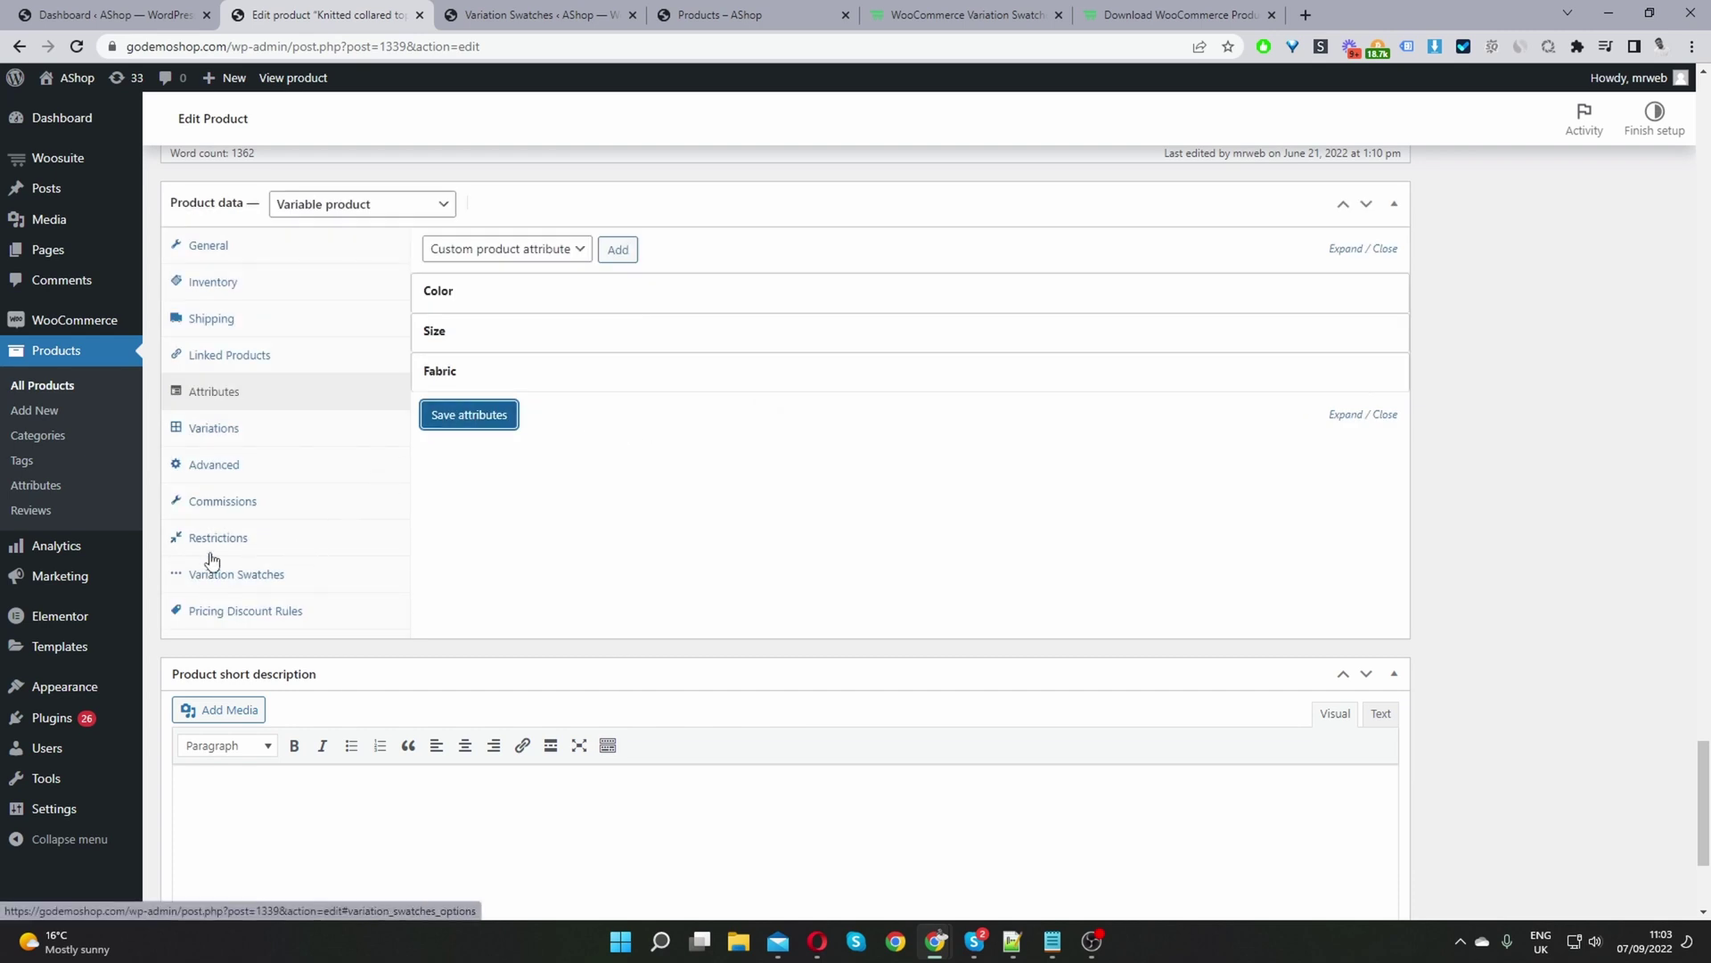
Step: Add a single new variation to the product's variations
click(219, 437)
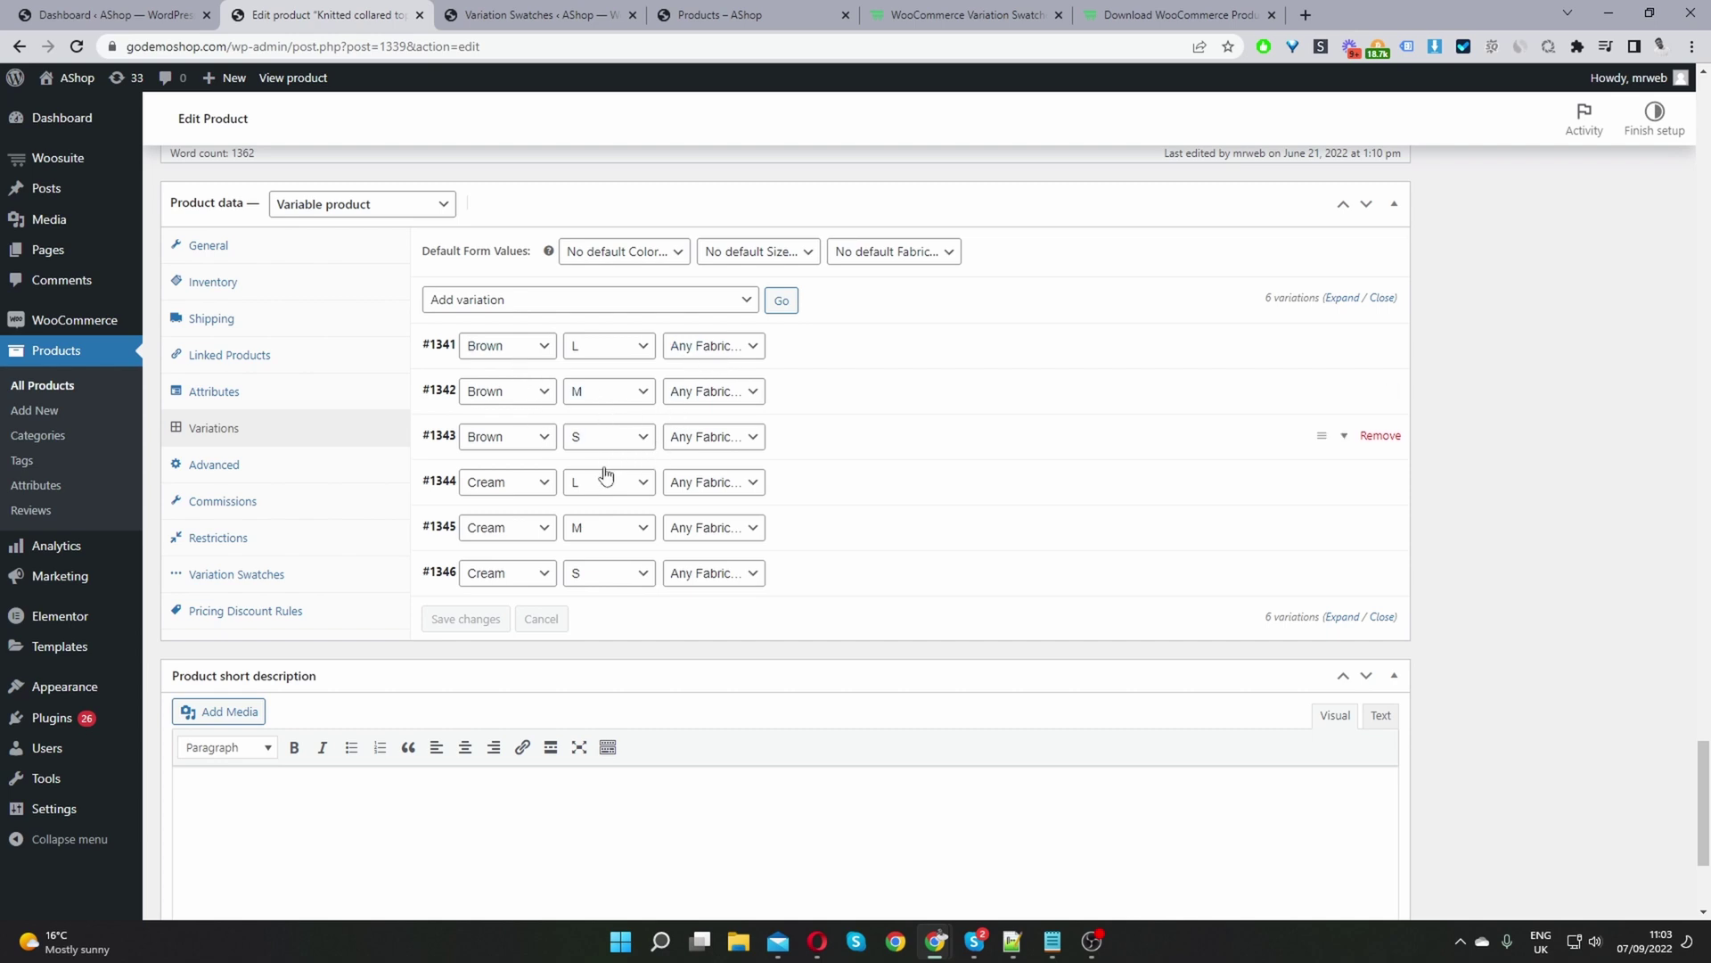
click(535, 299)
click(534, 301)
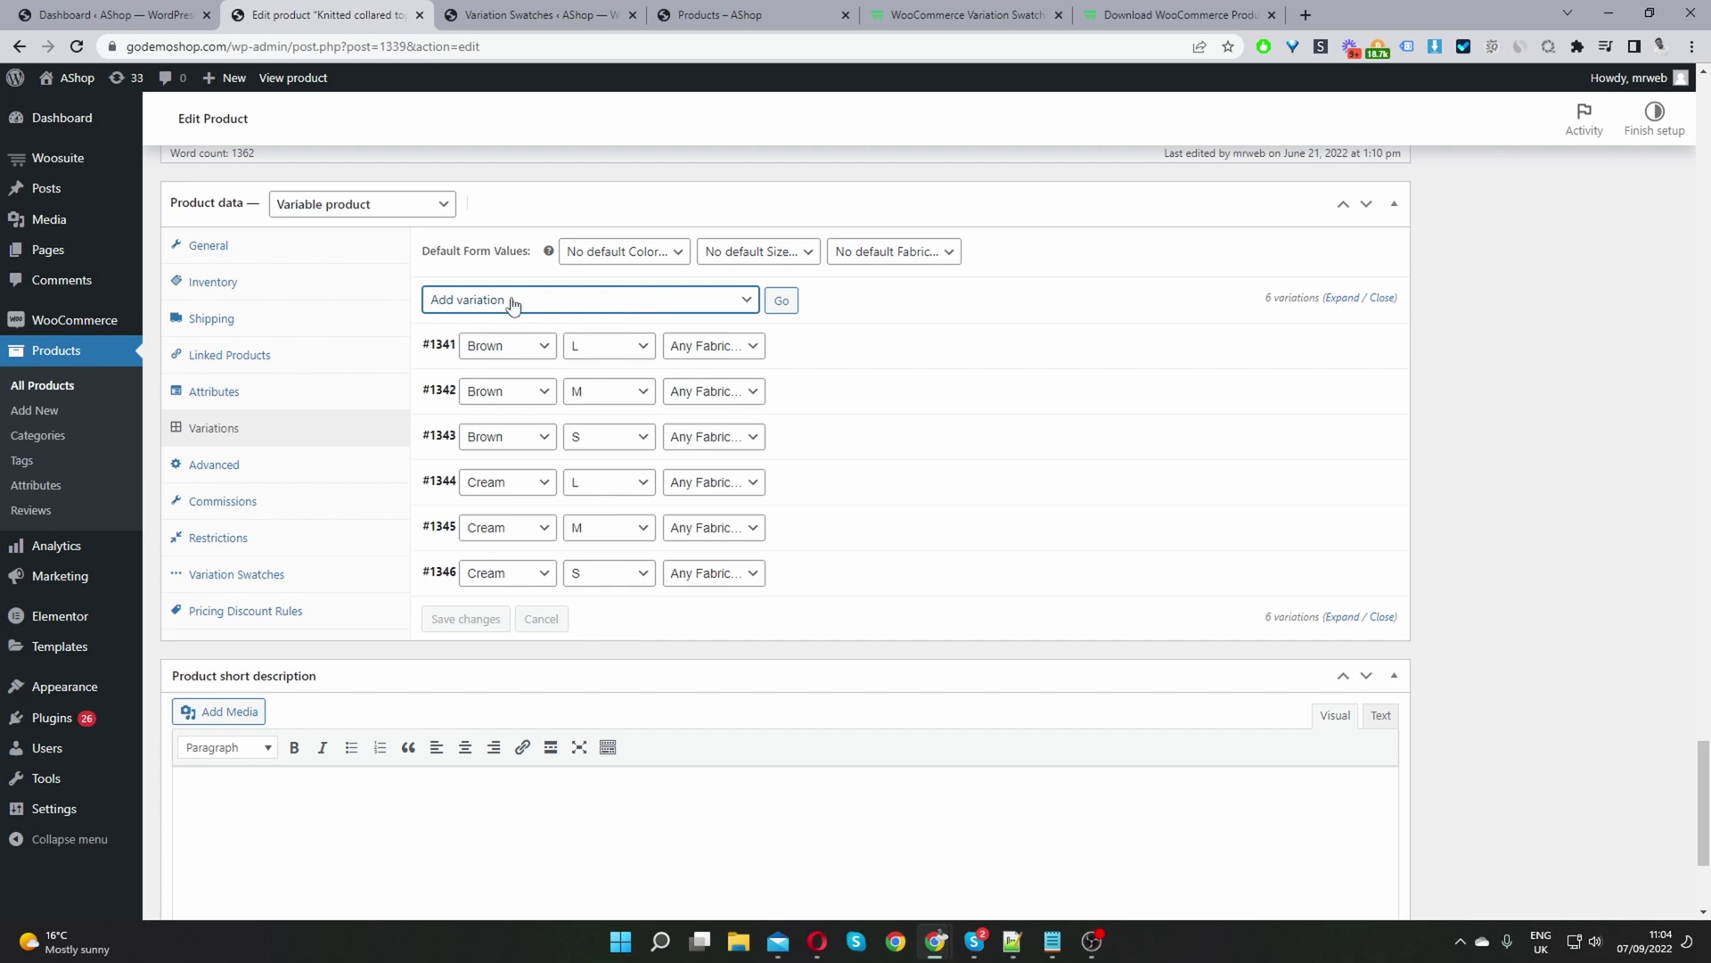
click(789, 303)
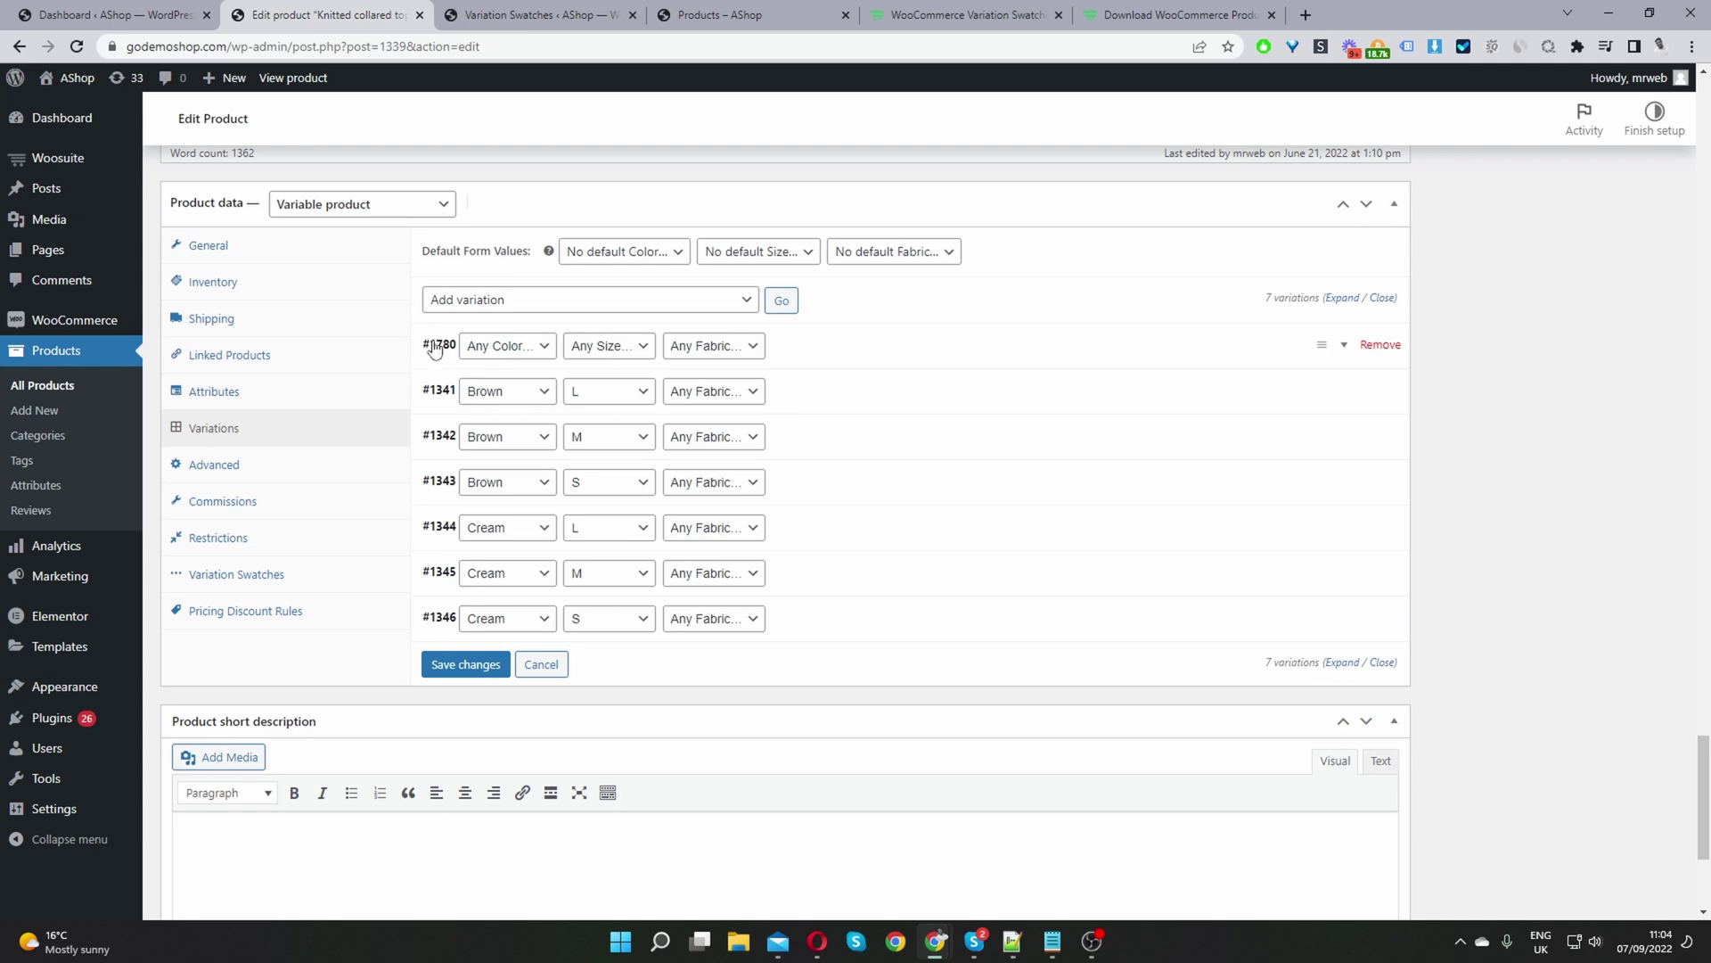
Step: Set the new variation's color to Brown, size to S and fabric to Cotton
click(484, 348)
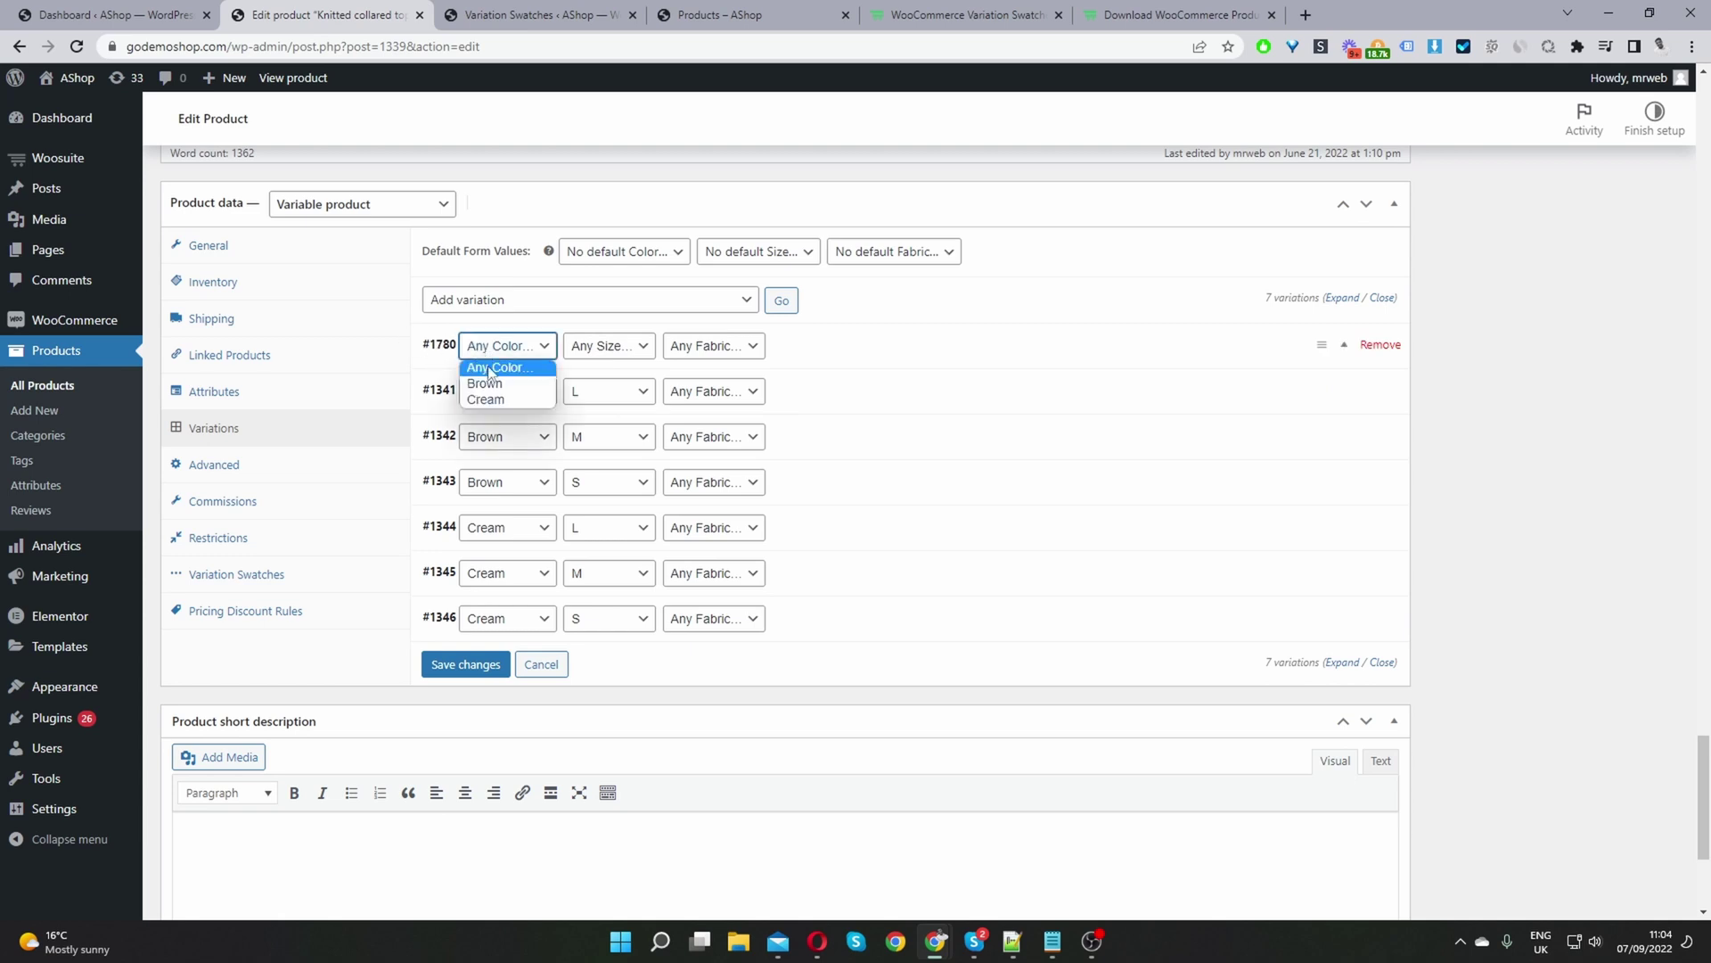
click(499, 386)
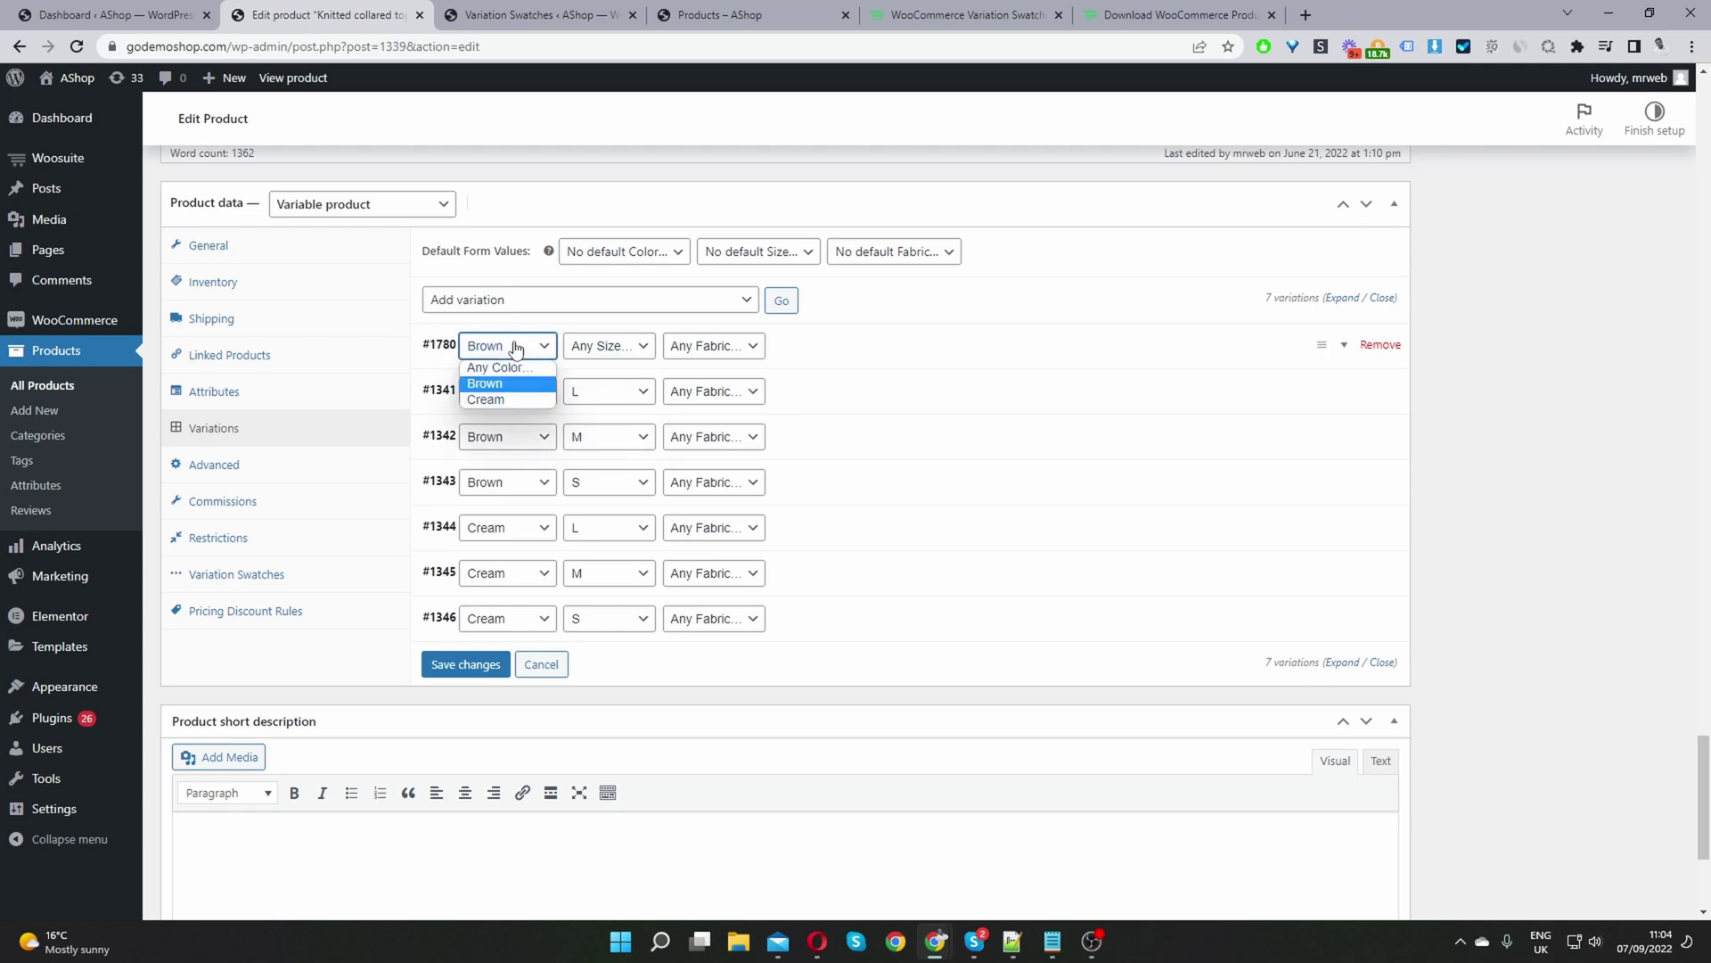
click(506, 389)
click(600, 348)
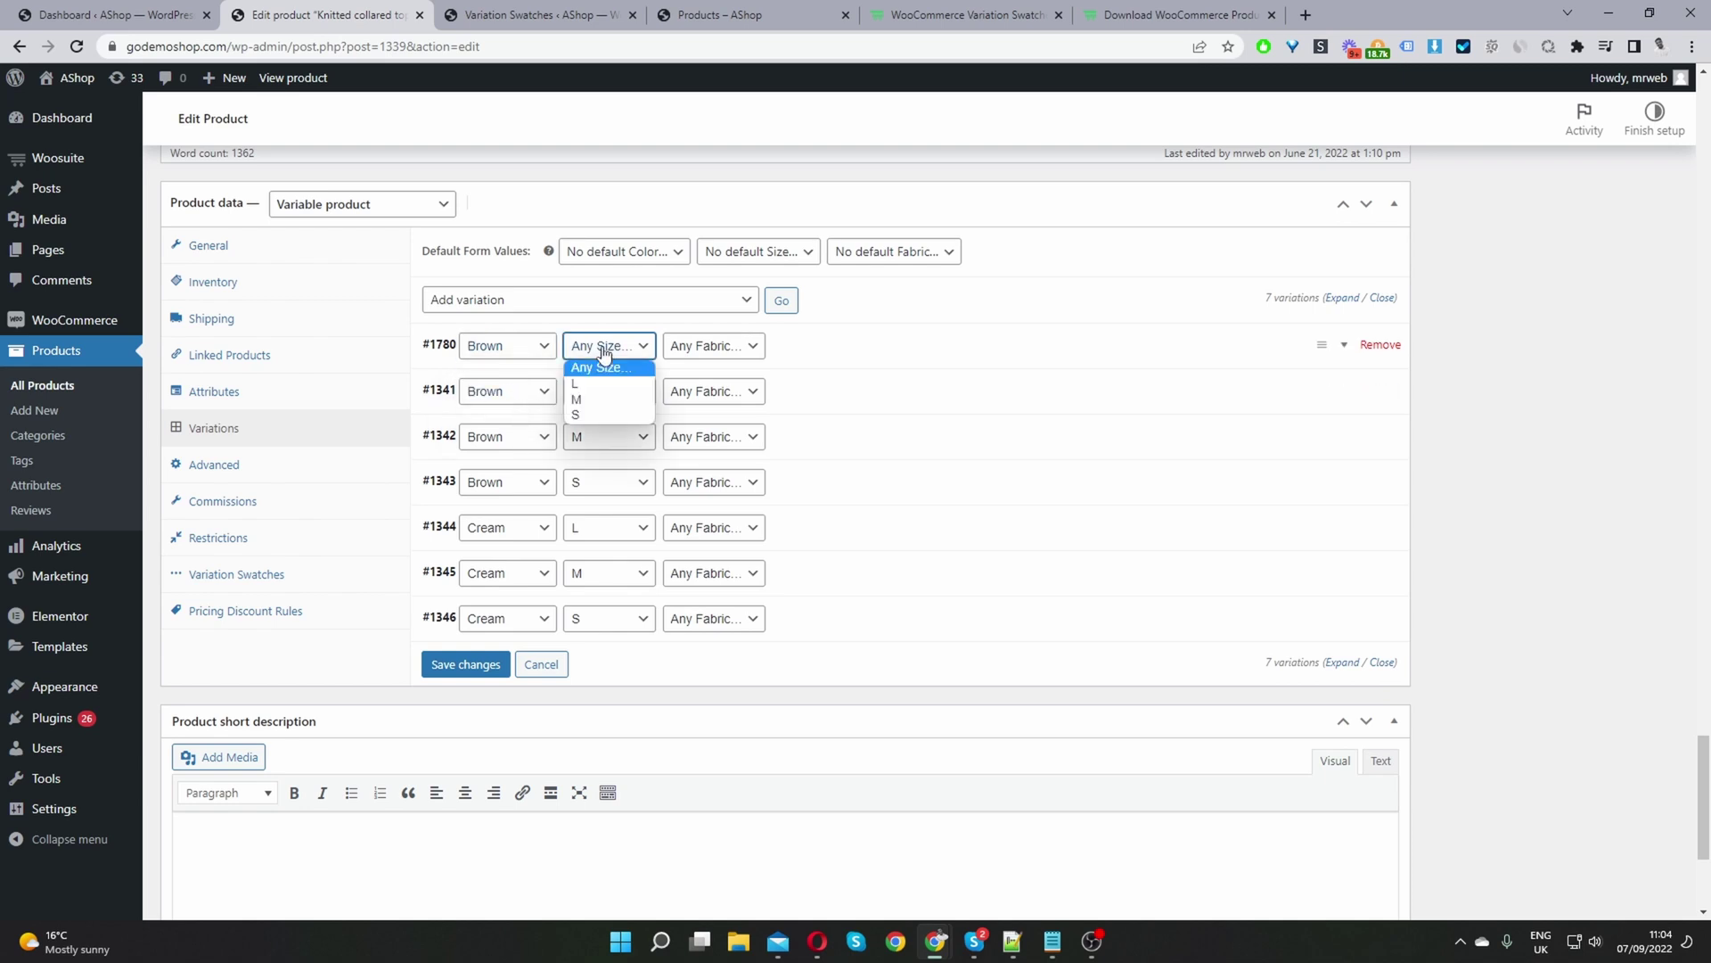
click(588, 415)
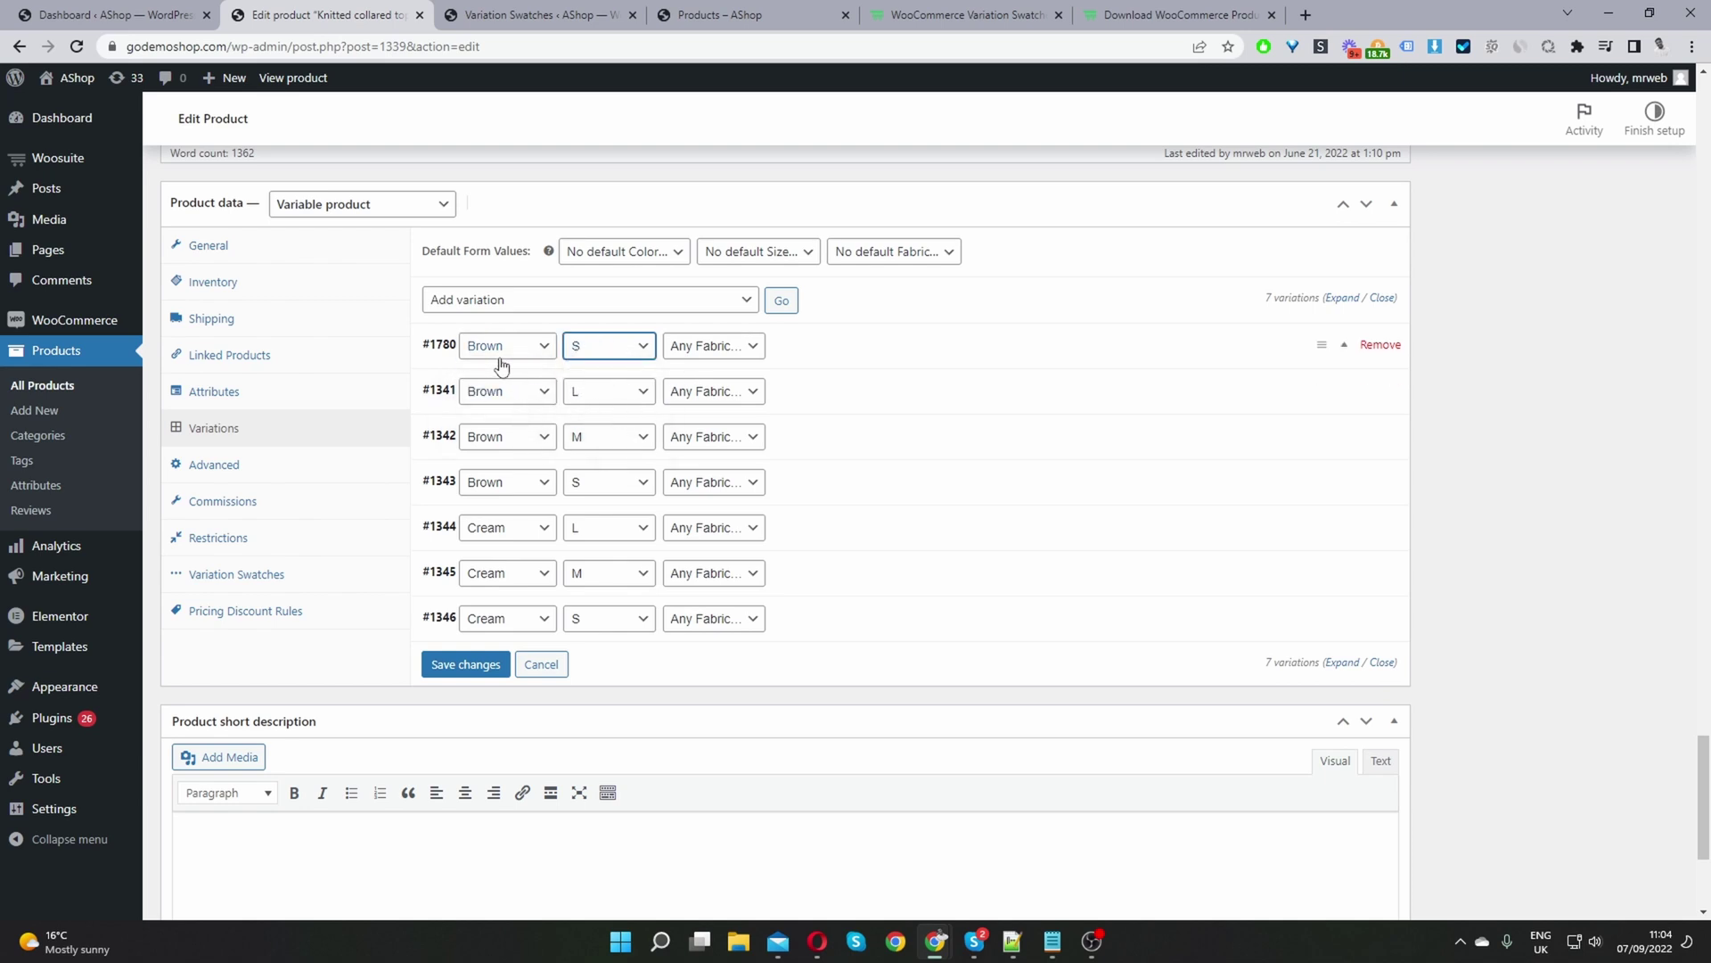
click(700, 346)
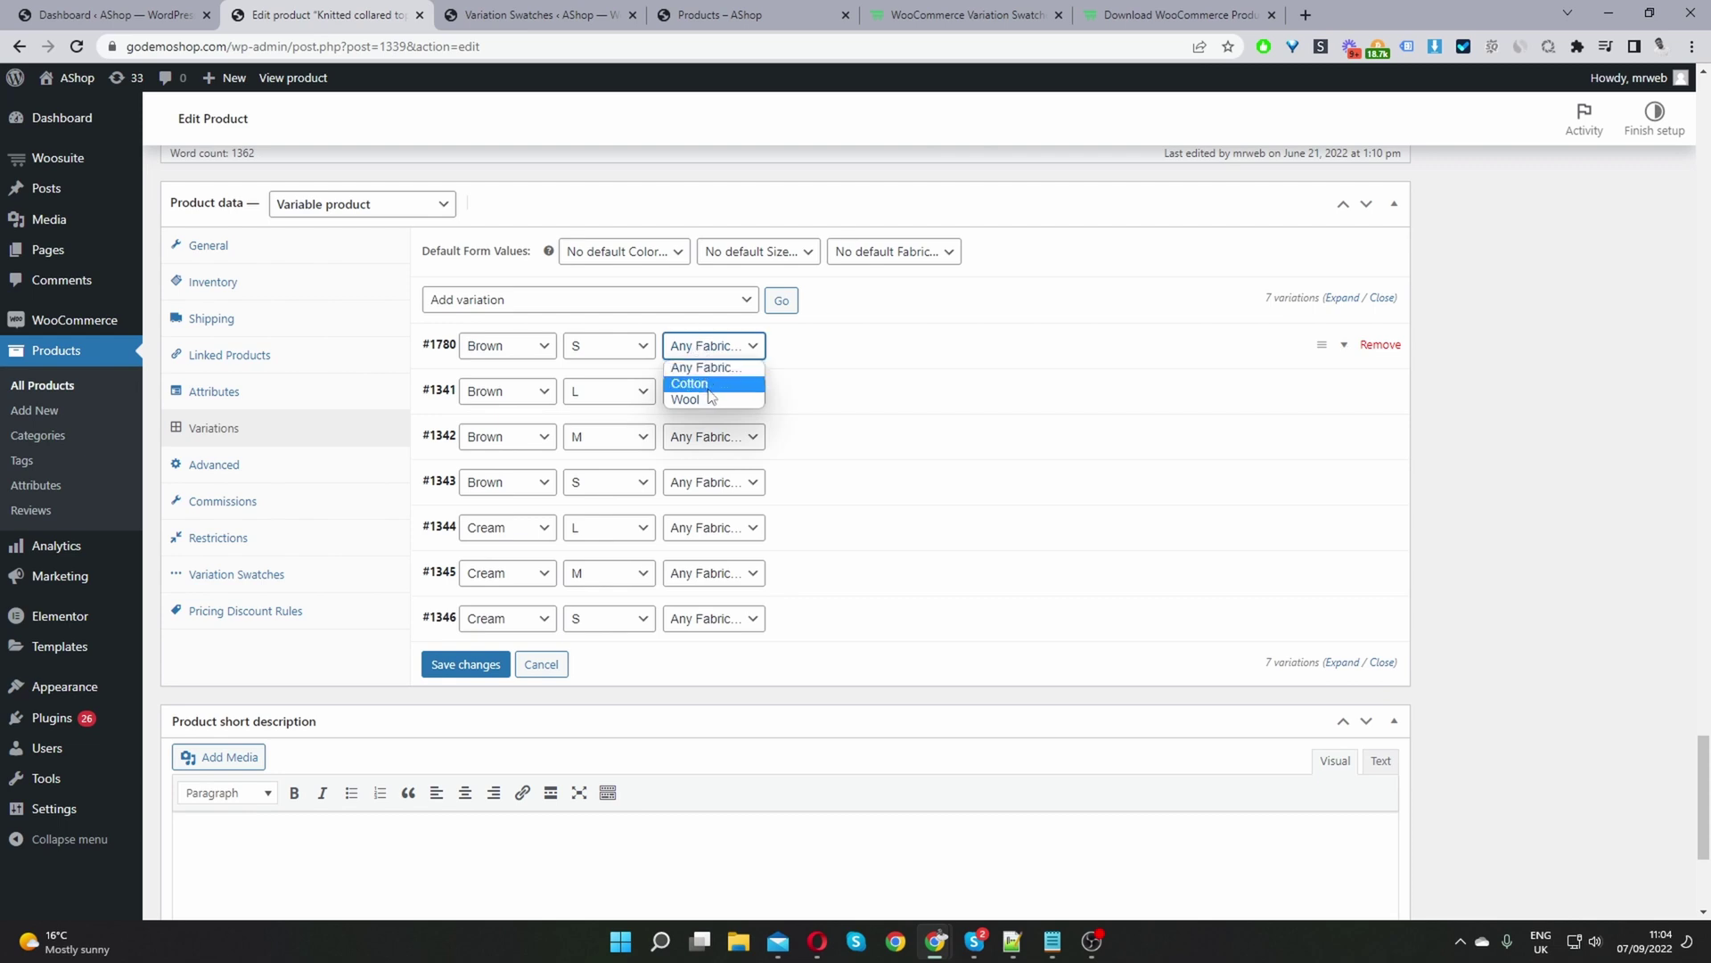
click(710, 385)
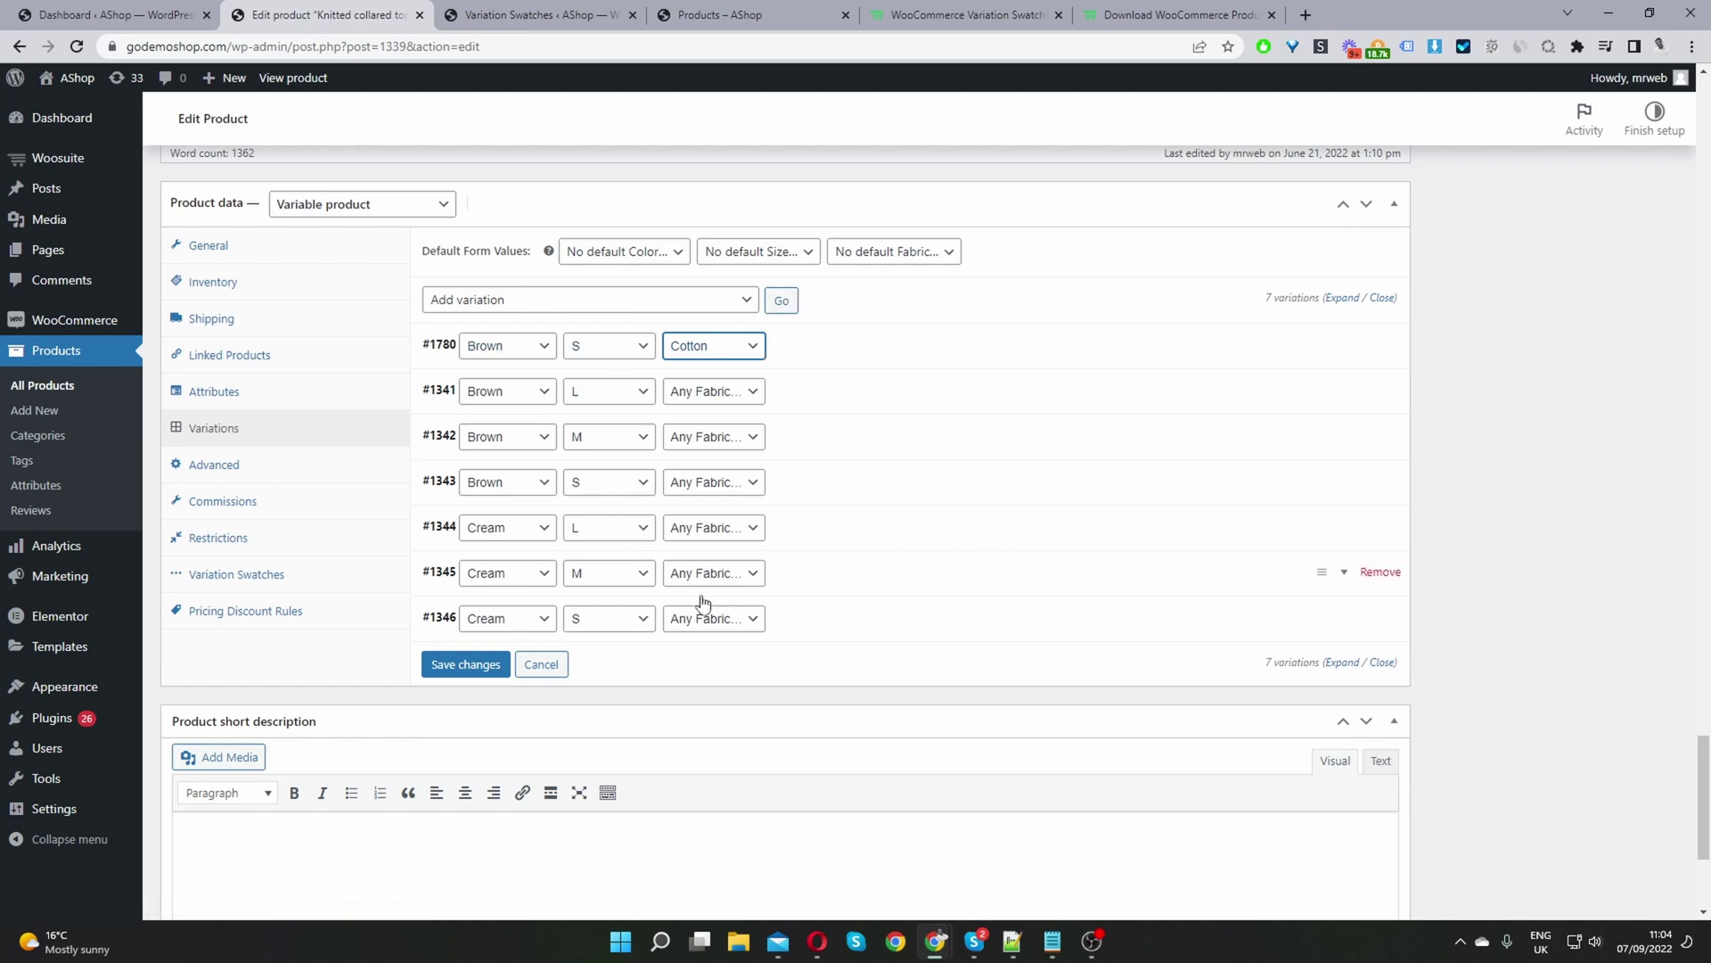
Step: Choose to create variations from all attributes, and review the values assigned to Color, Size and Fabric
click(641, 301)
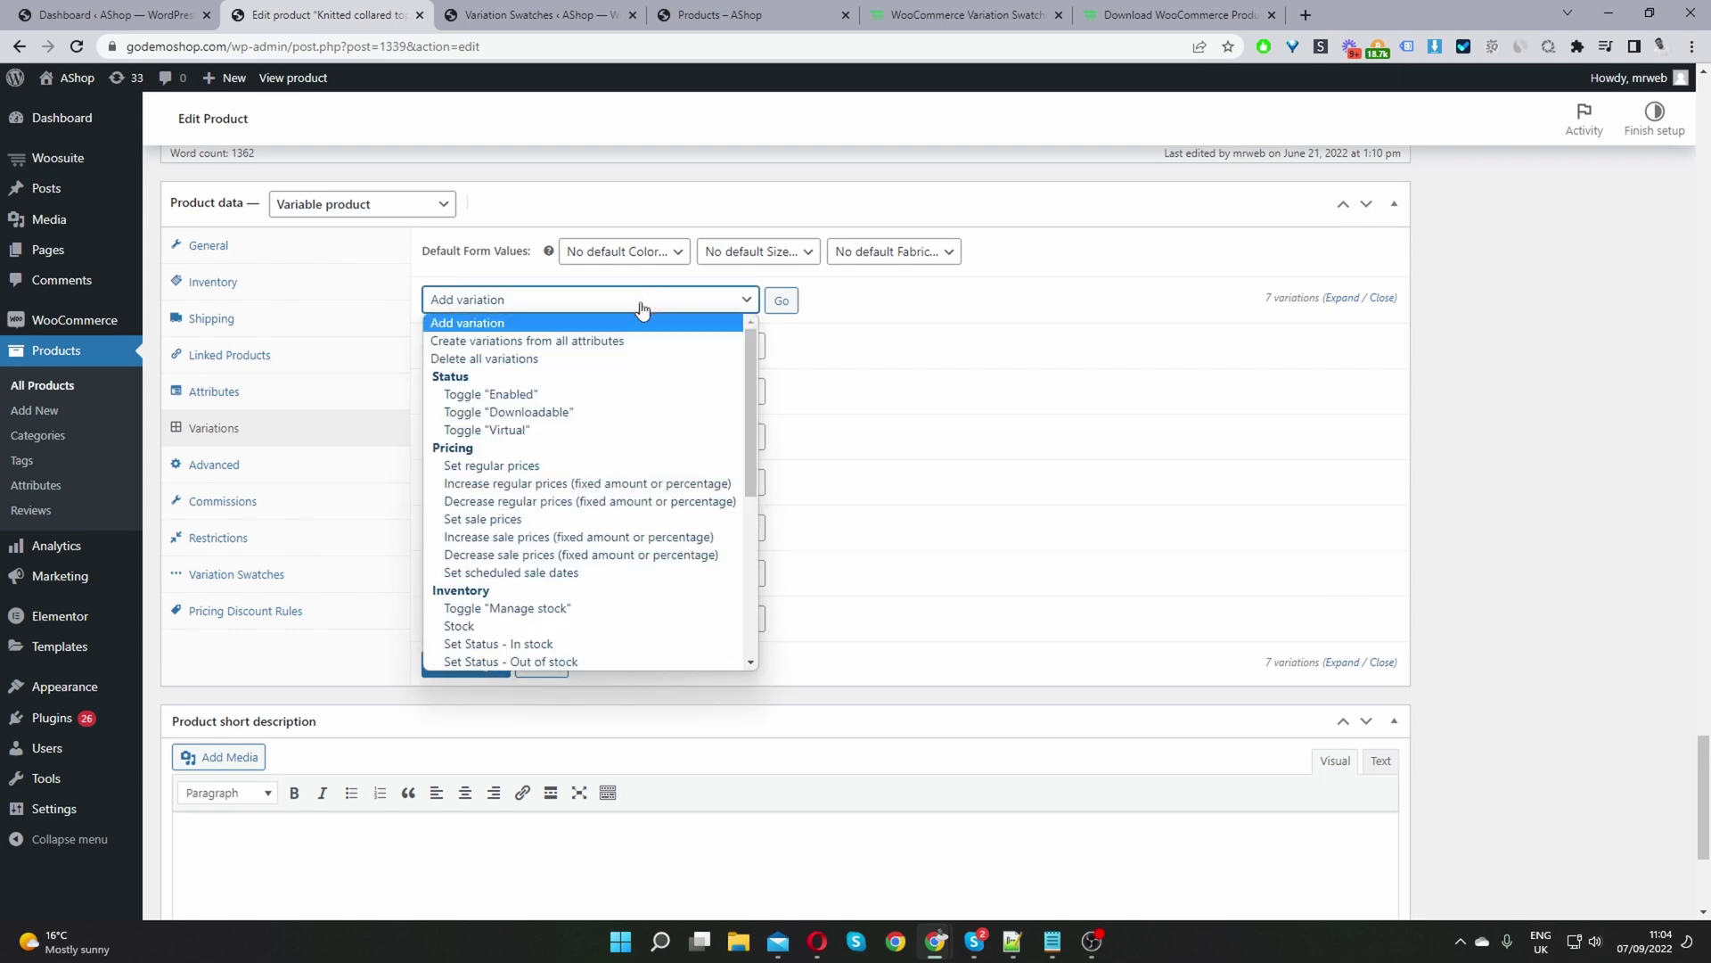
click(546, 347)
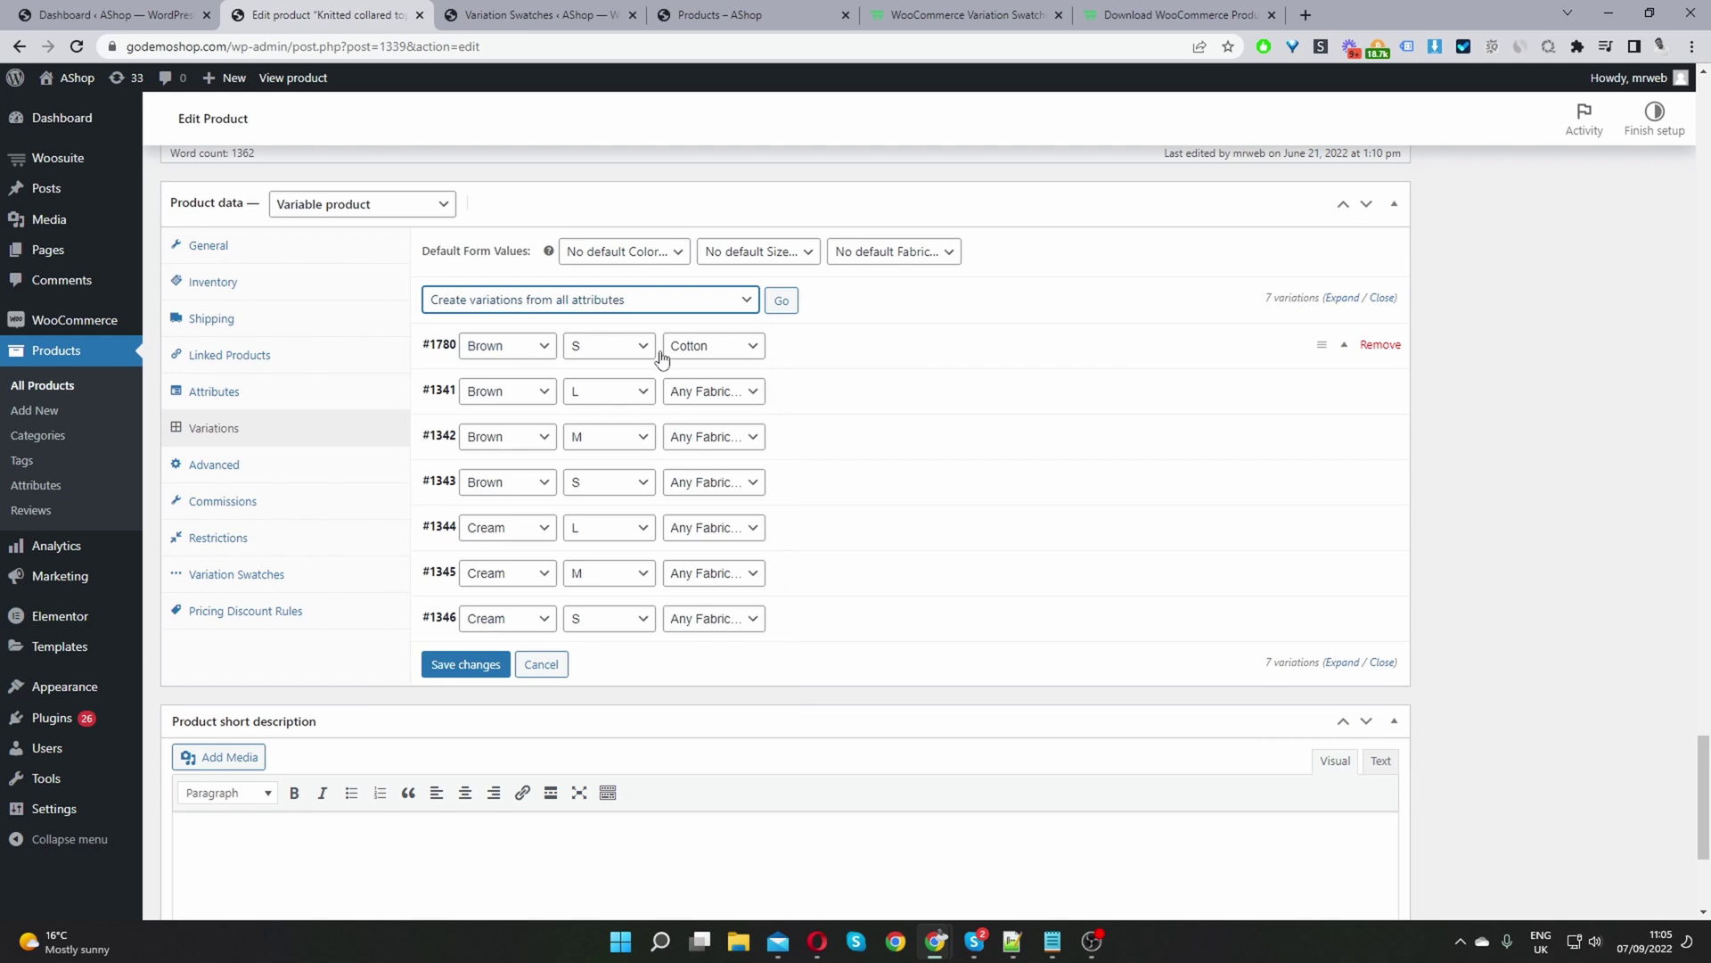
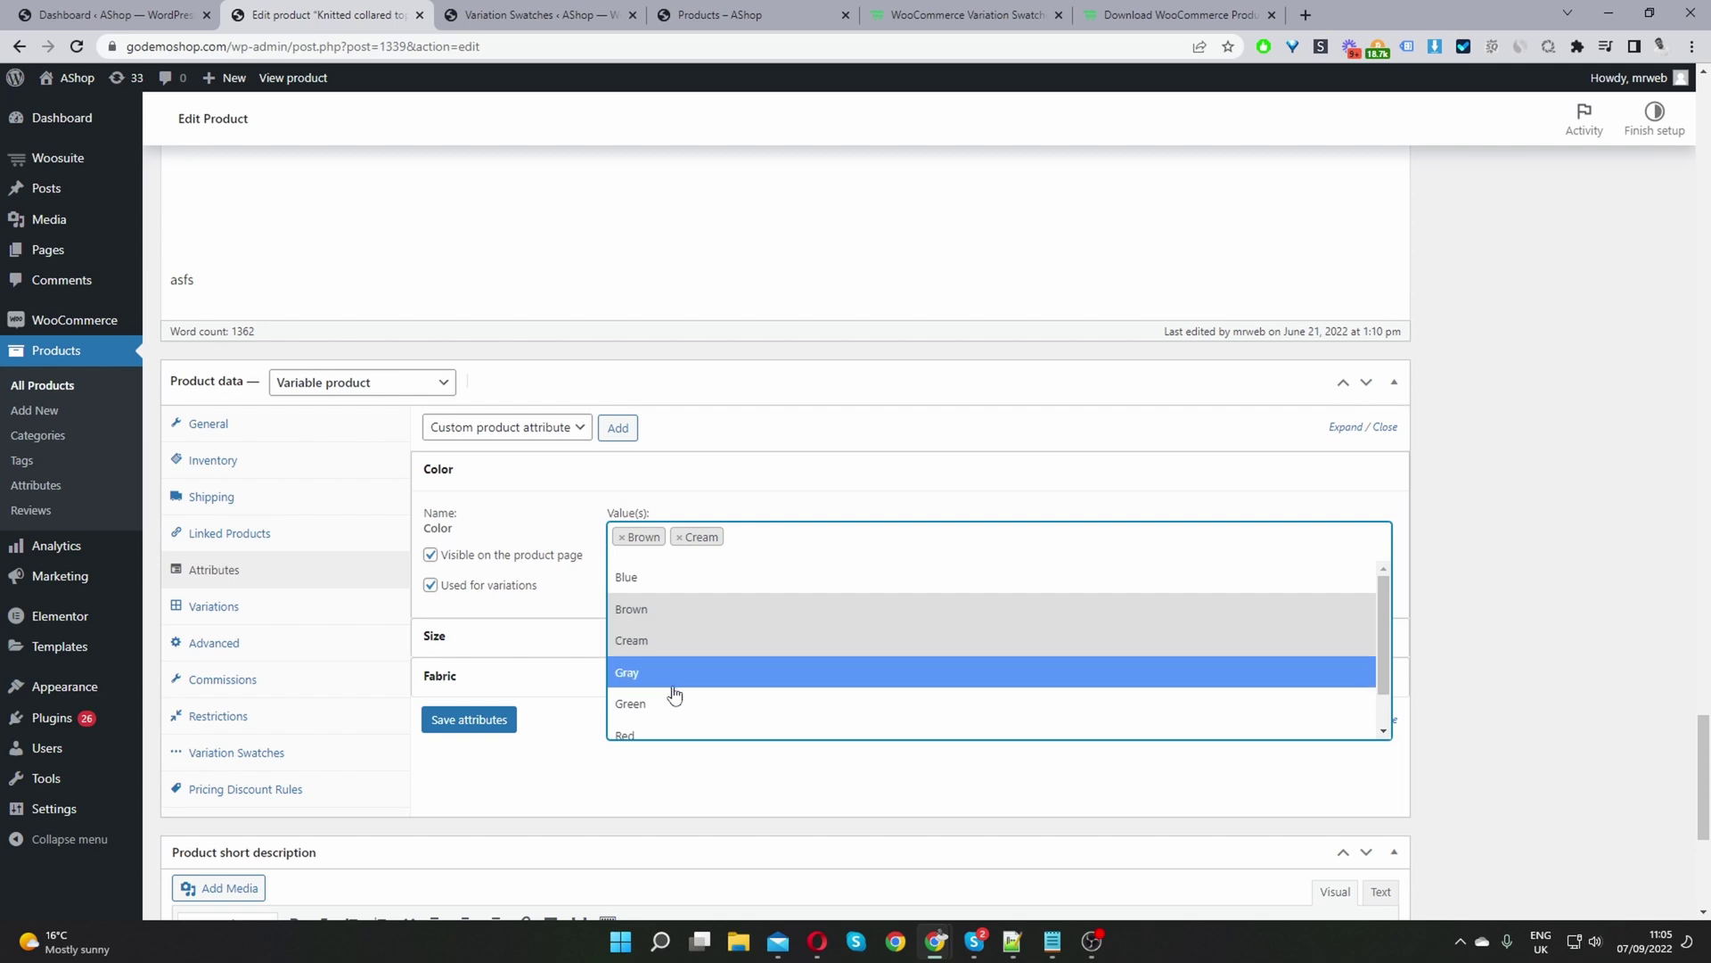
click(550, 481)
click(553, 479)
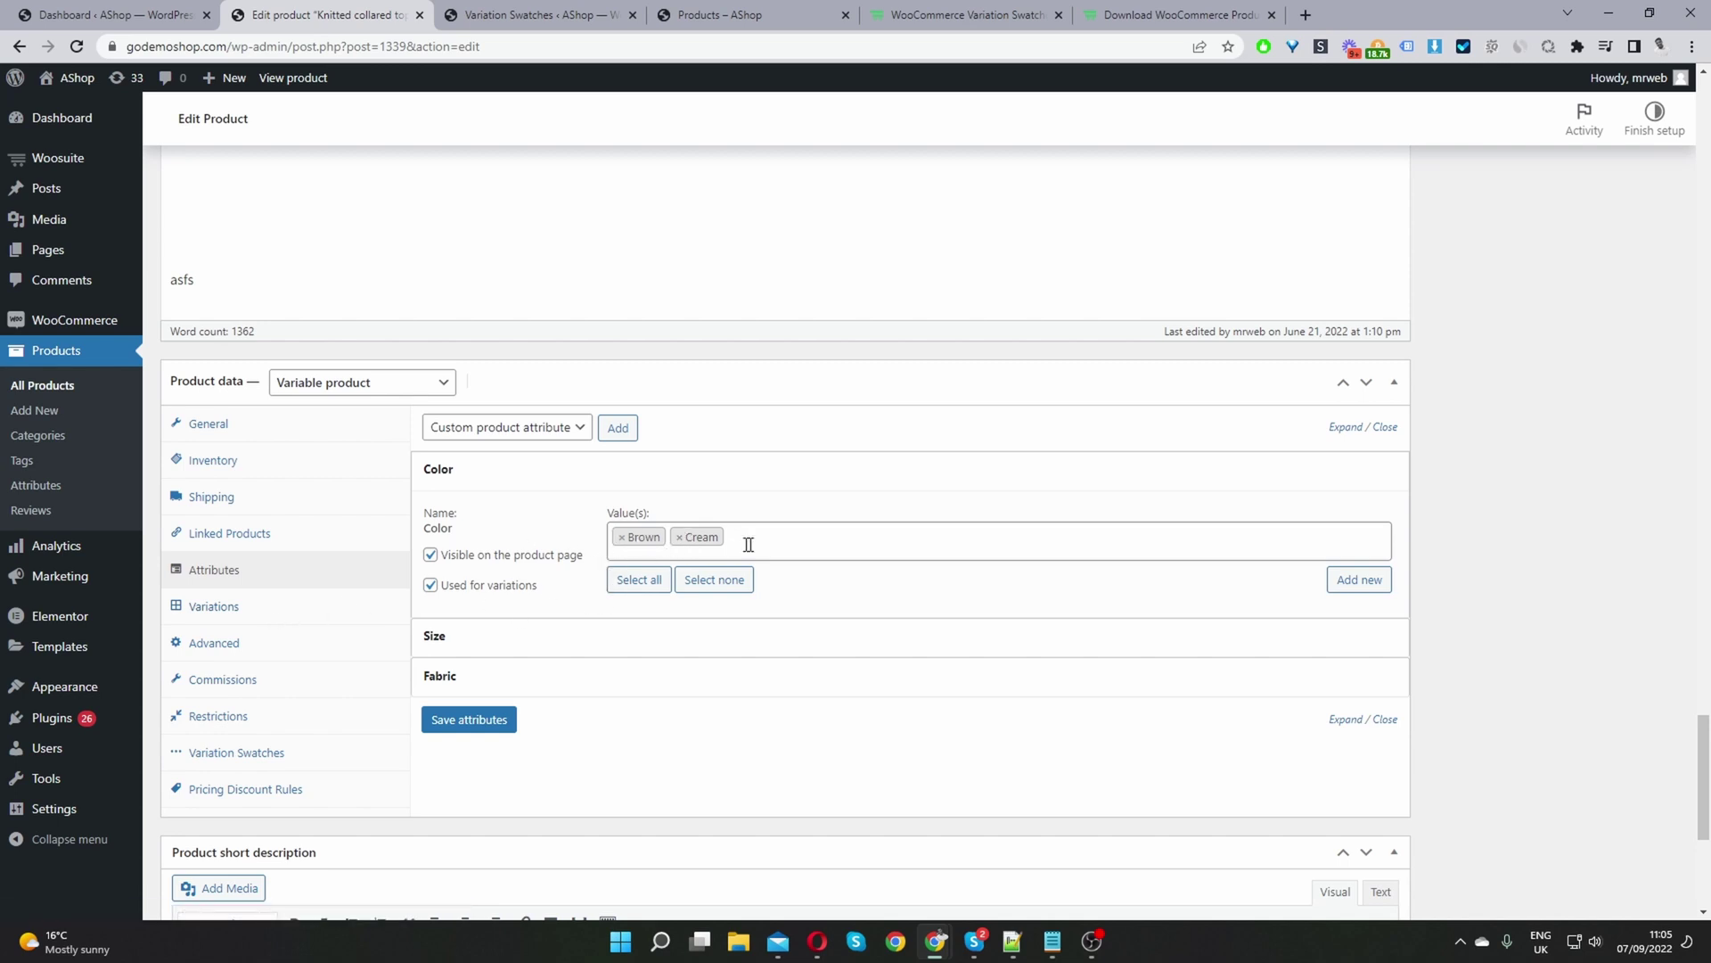
click(736, 649)
scroll(736, 709, down, 1)
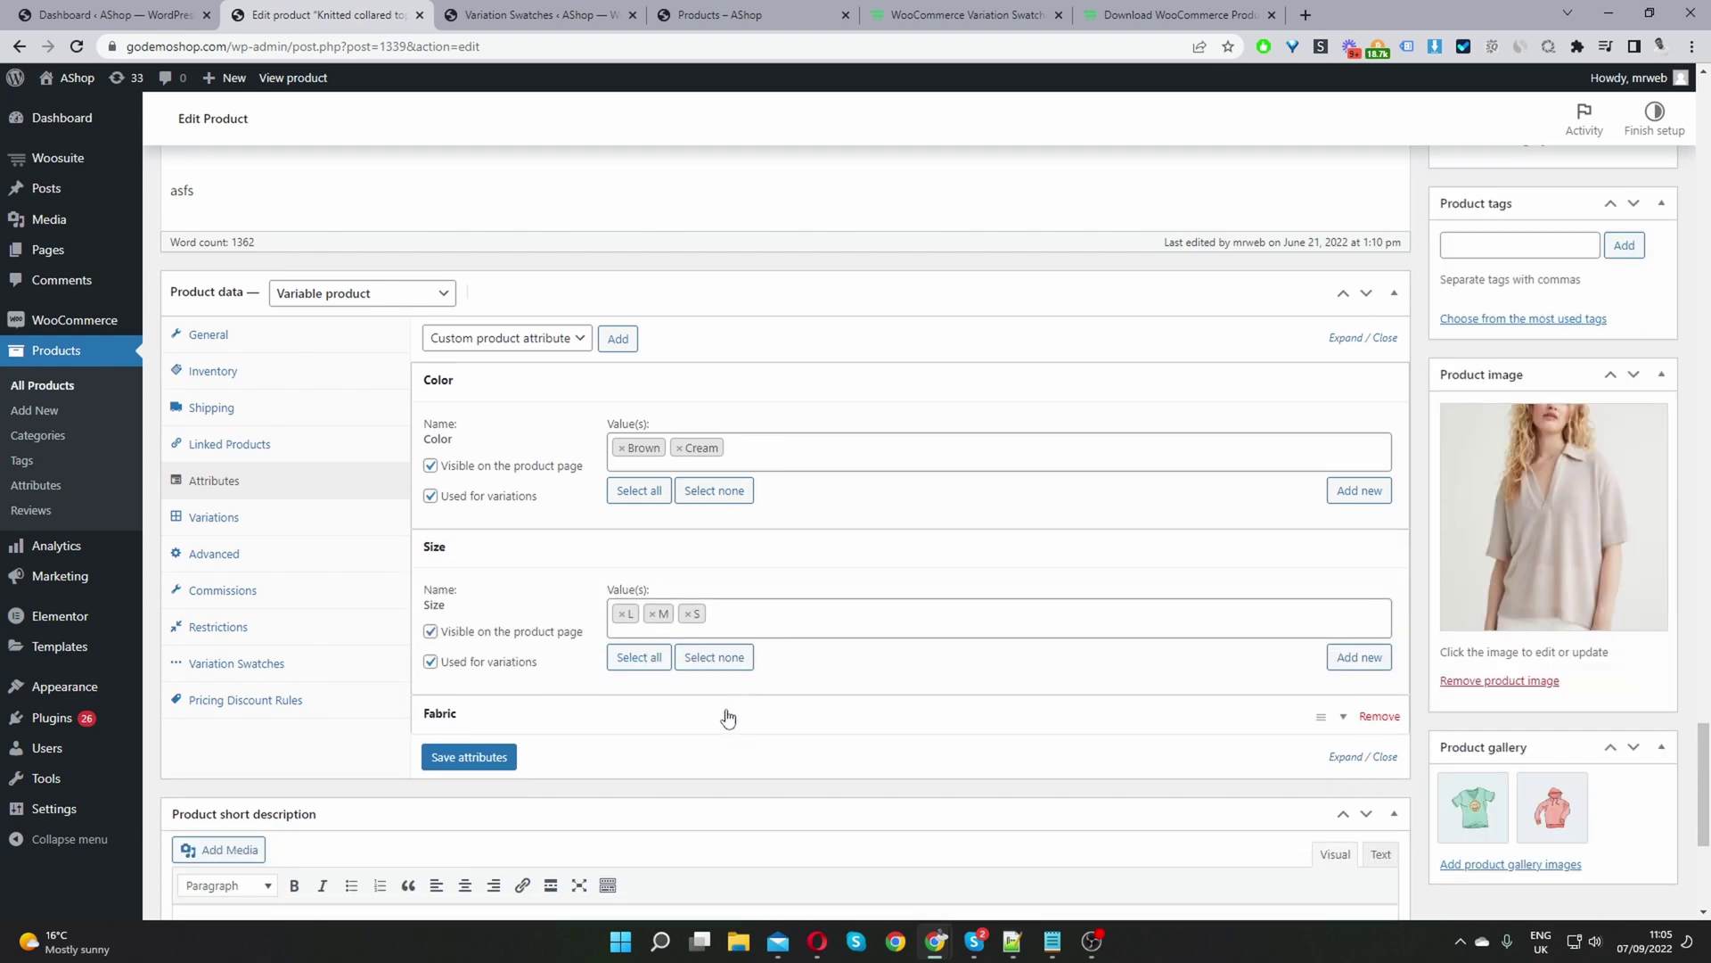
click(702, 713)
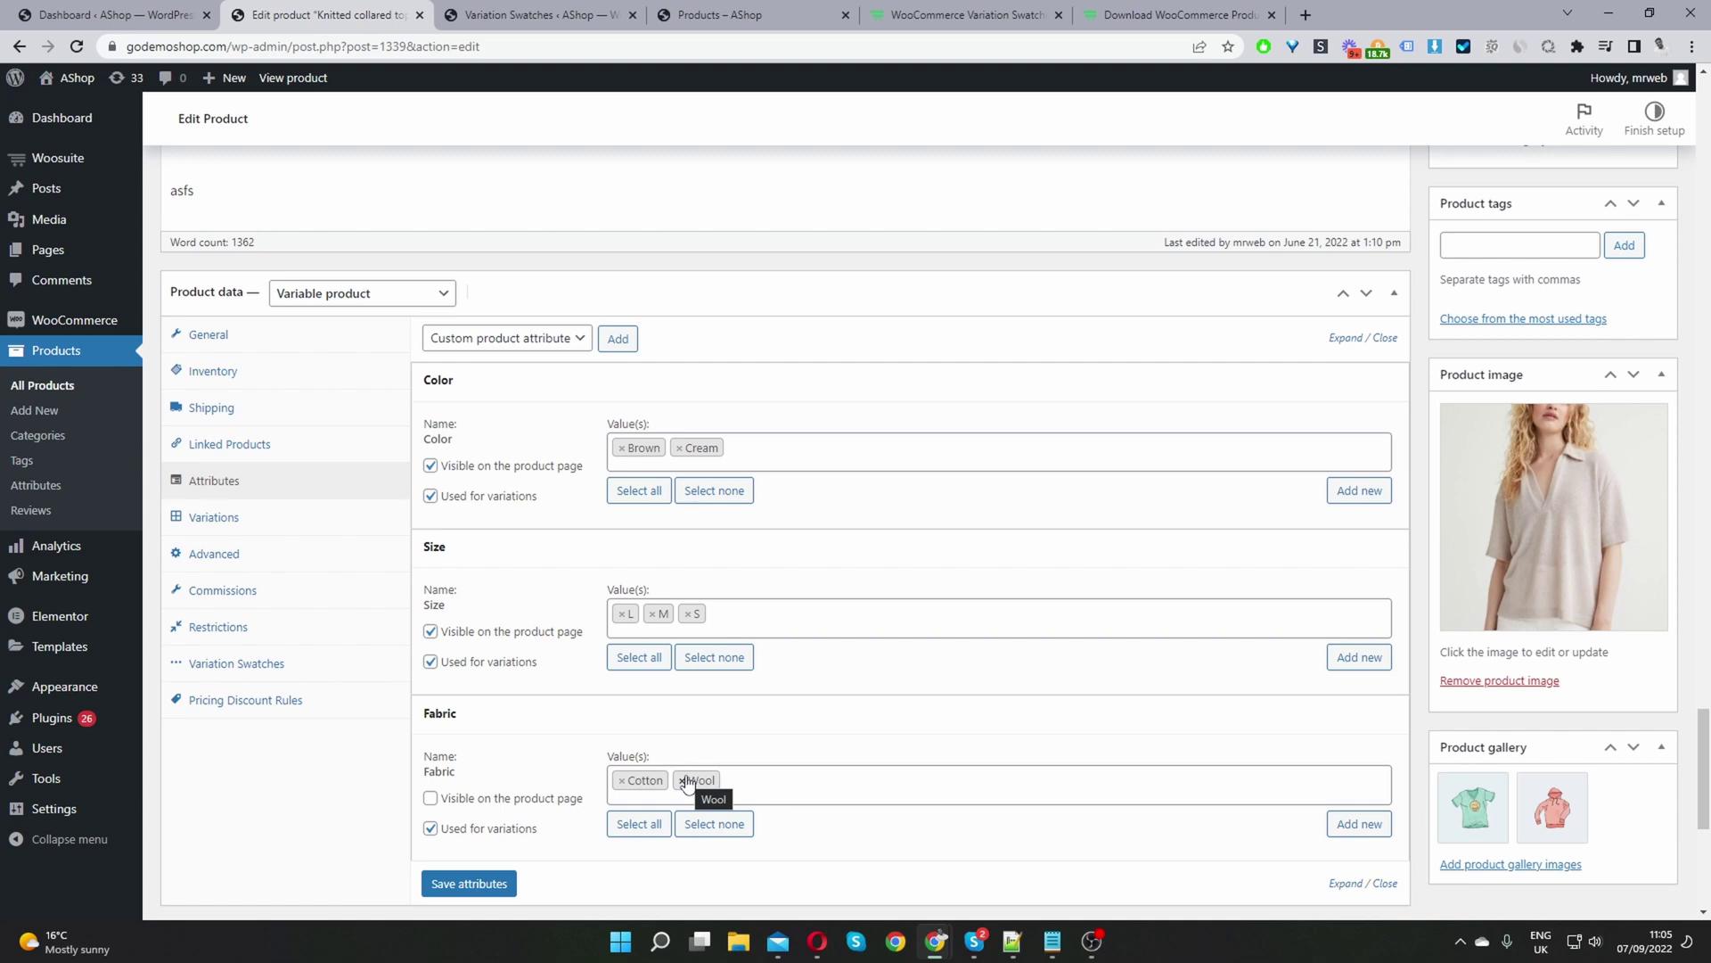
Step: Try to generate the product's variations from all attributes, and dismiss the confirmation
click(260, 531)
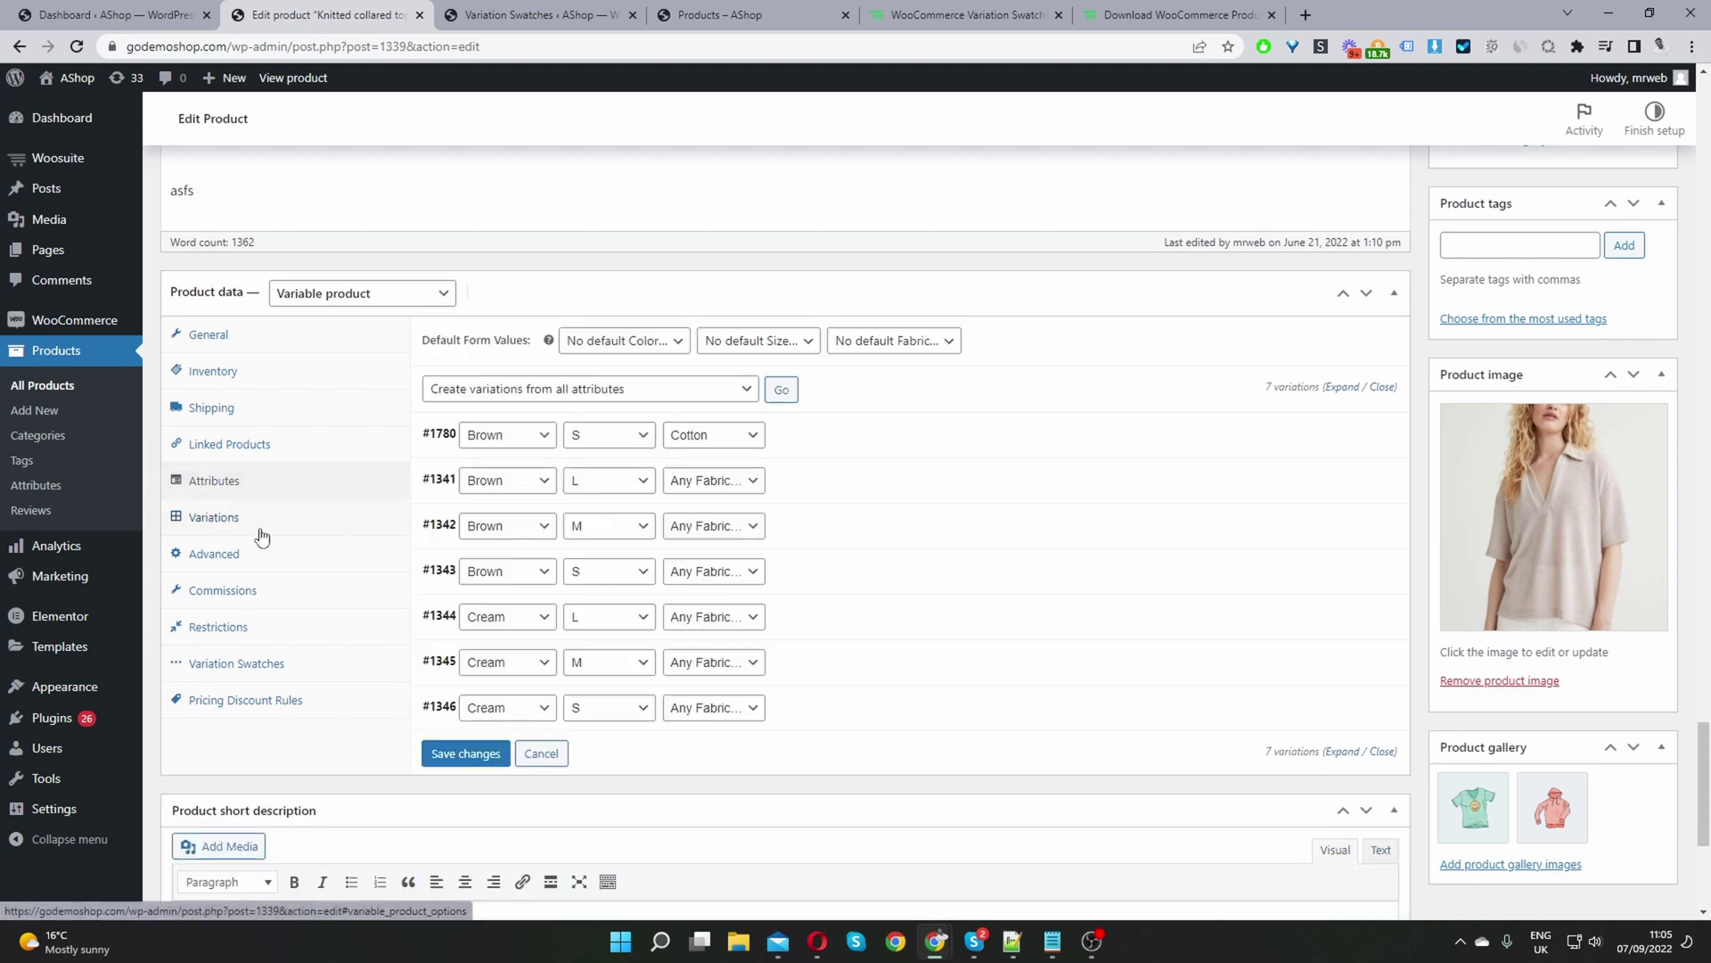
click(780, 391)
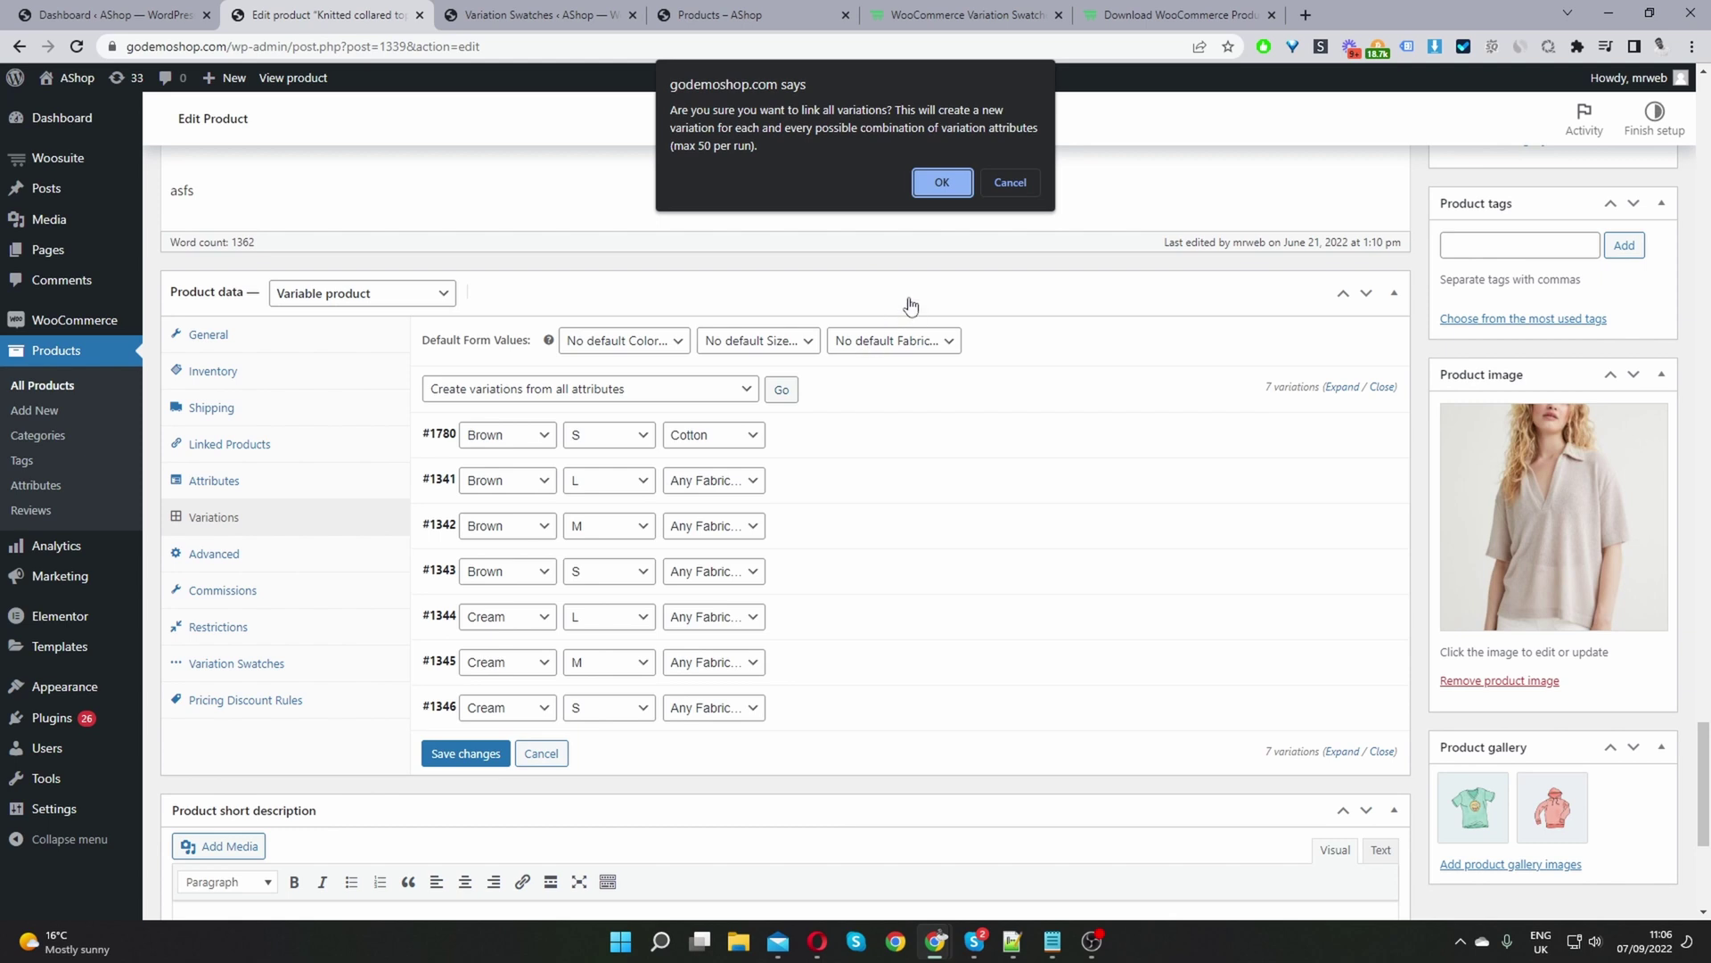
key(Escape)
Step: Remove the Brown, S, Cotton variation from the product
click(851, 436)
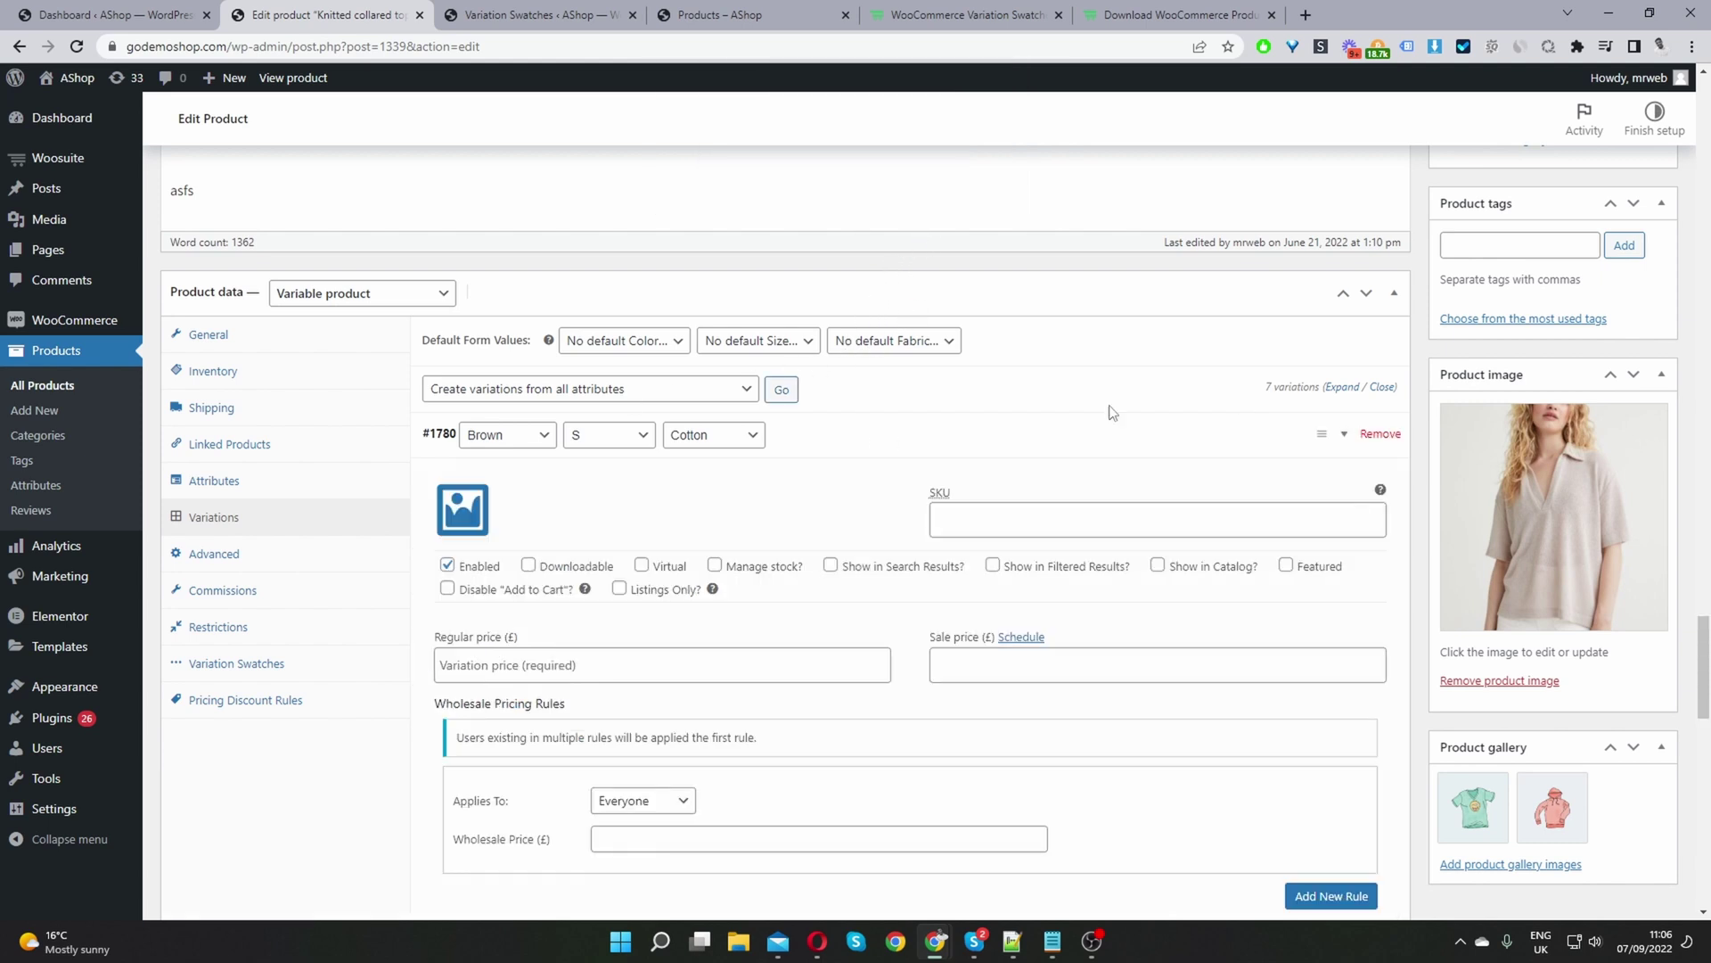
click(1381, 435)
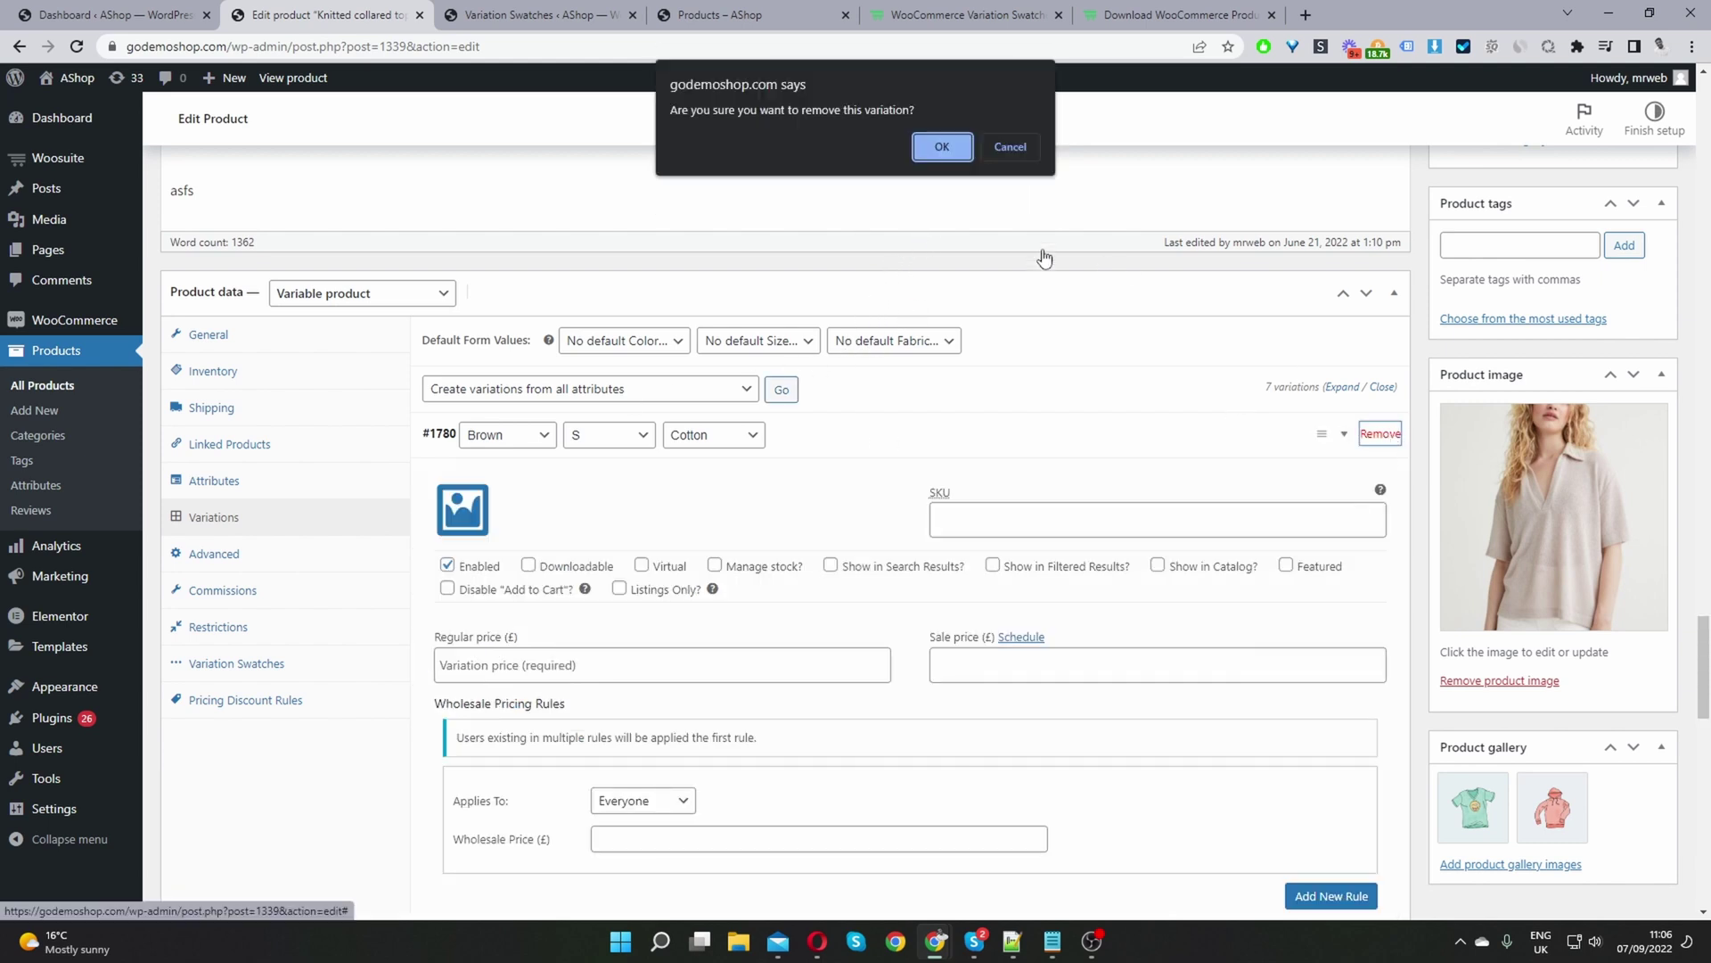
click(943, 148)
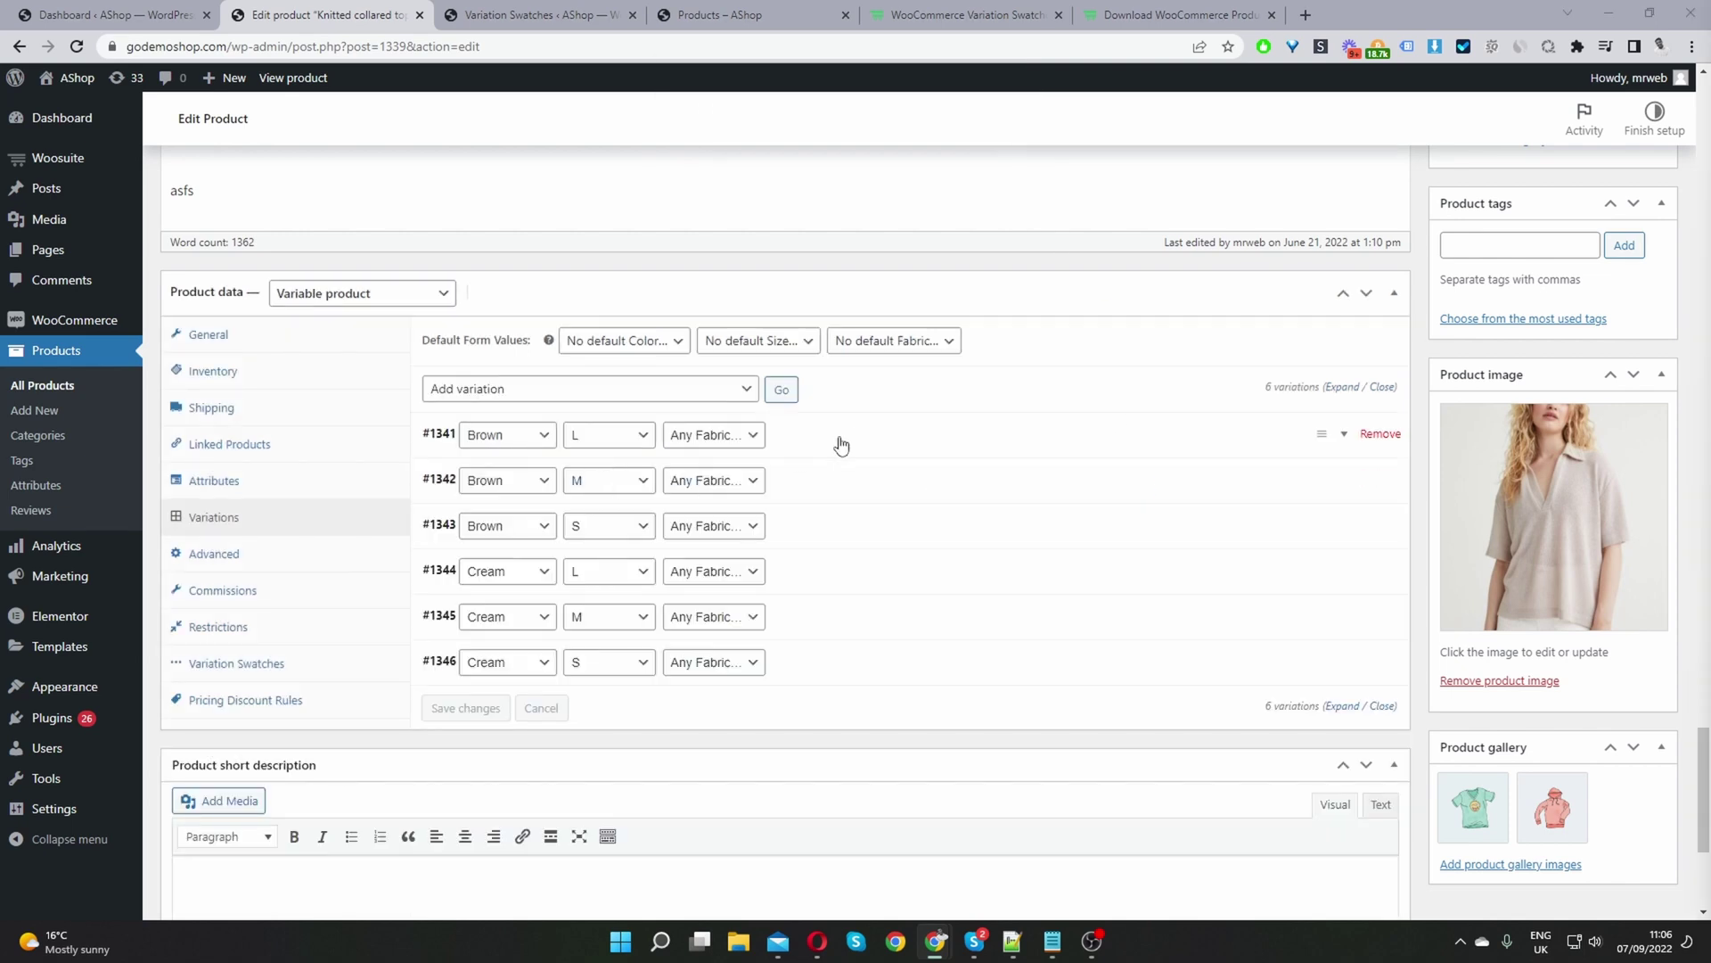
Step: Expand the Brown, size L variation and examine its image, price, visibility, stock and shipping settings
click(838, 443)
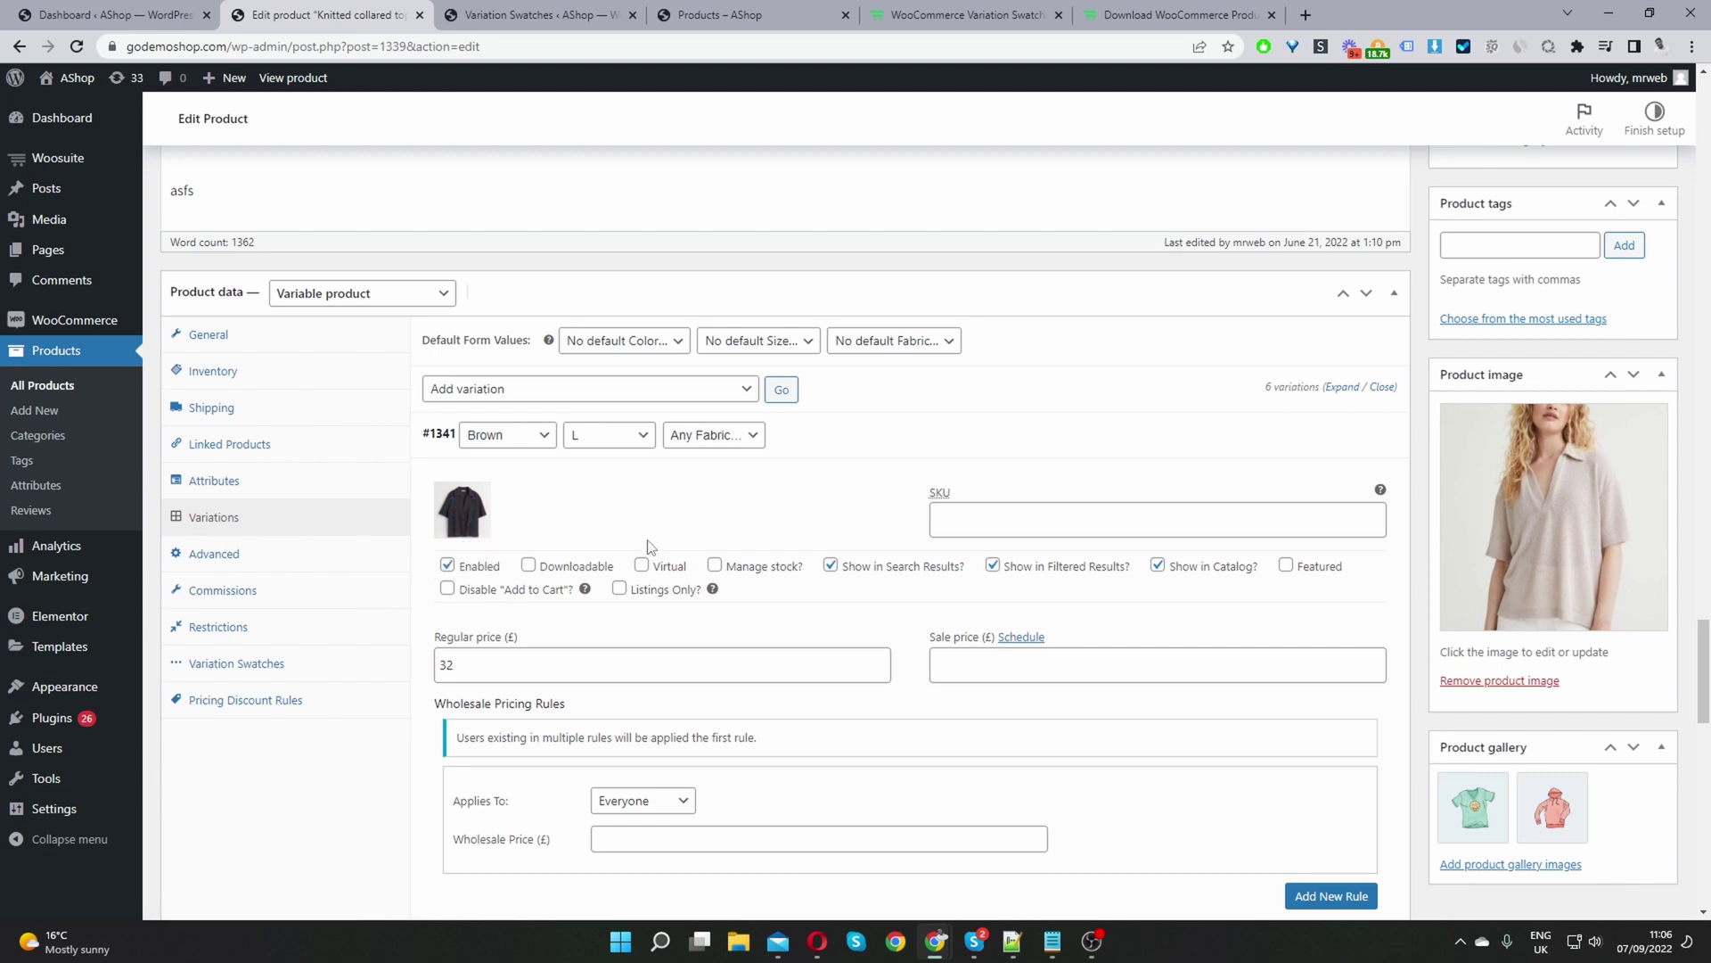
scroll(626, 512, down, 3)
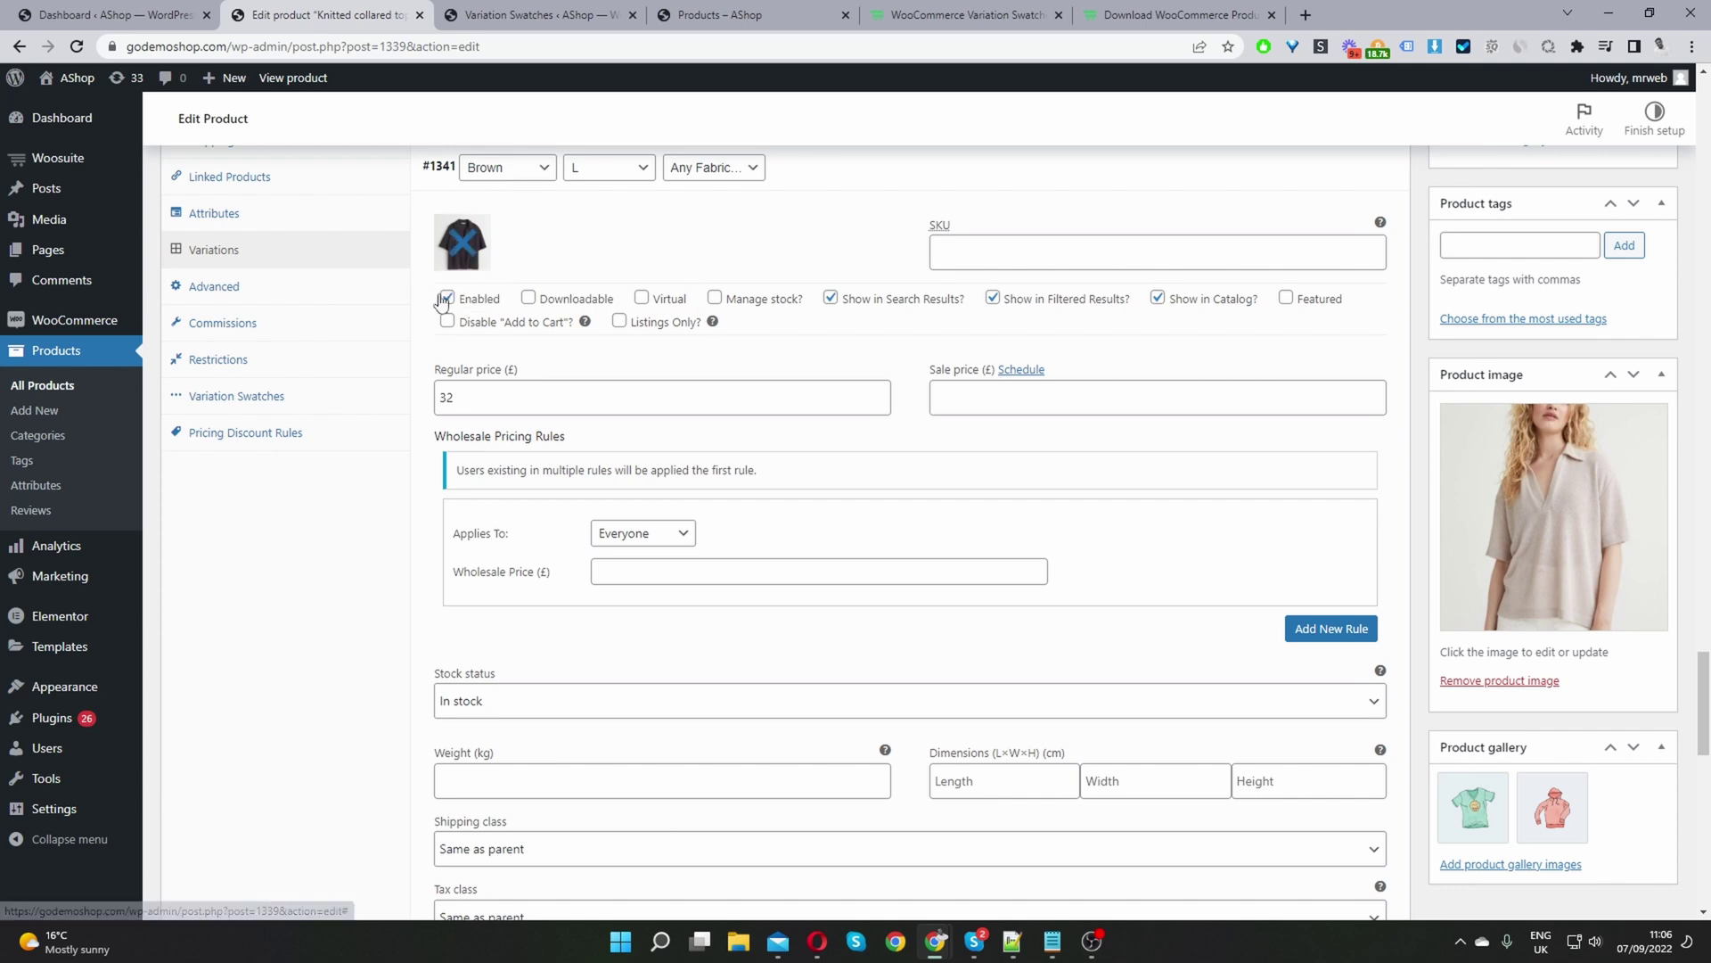
Step: Review the price and stock fields of the Brown, size L variation, and expand the Brown, size M variation to check its regular price
double_click(471, 403)
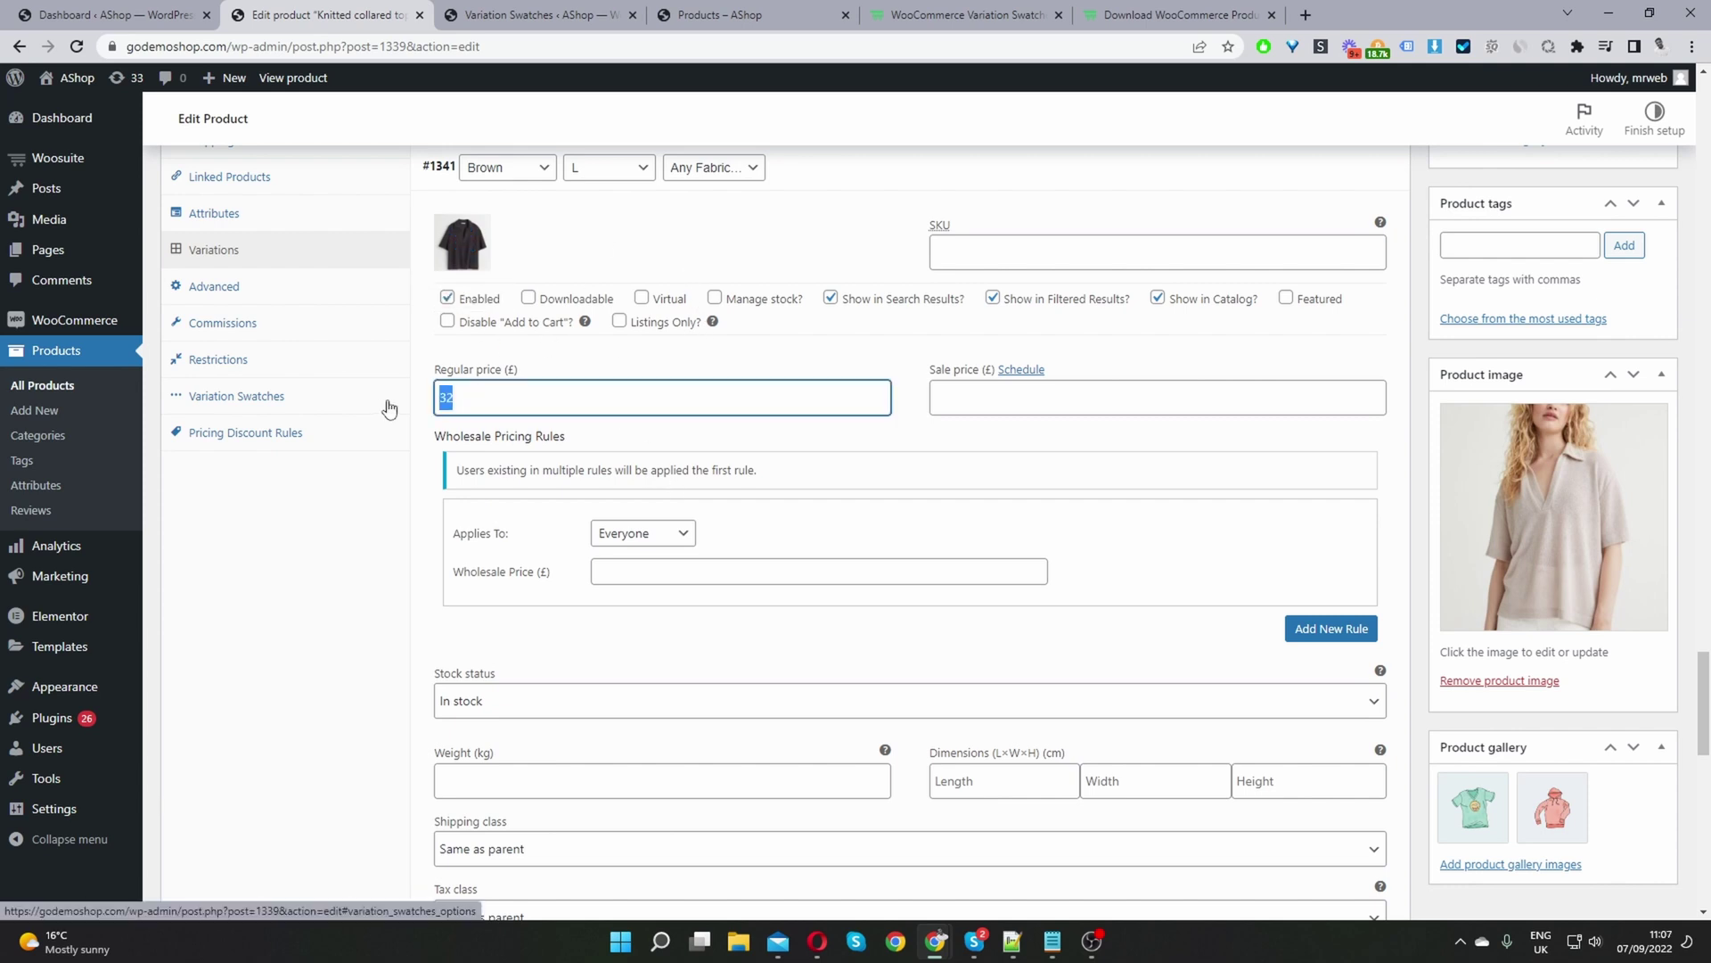
click(1007, 403)
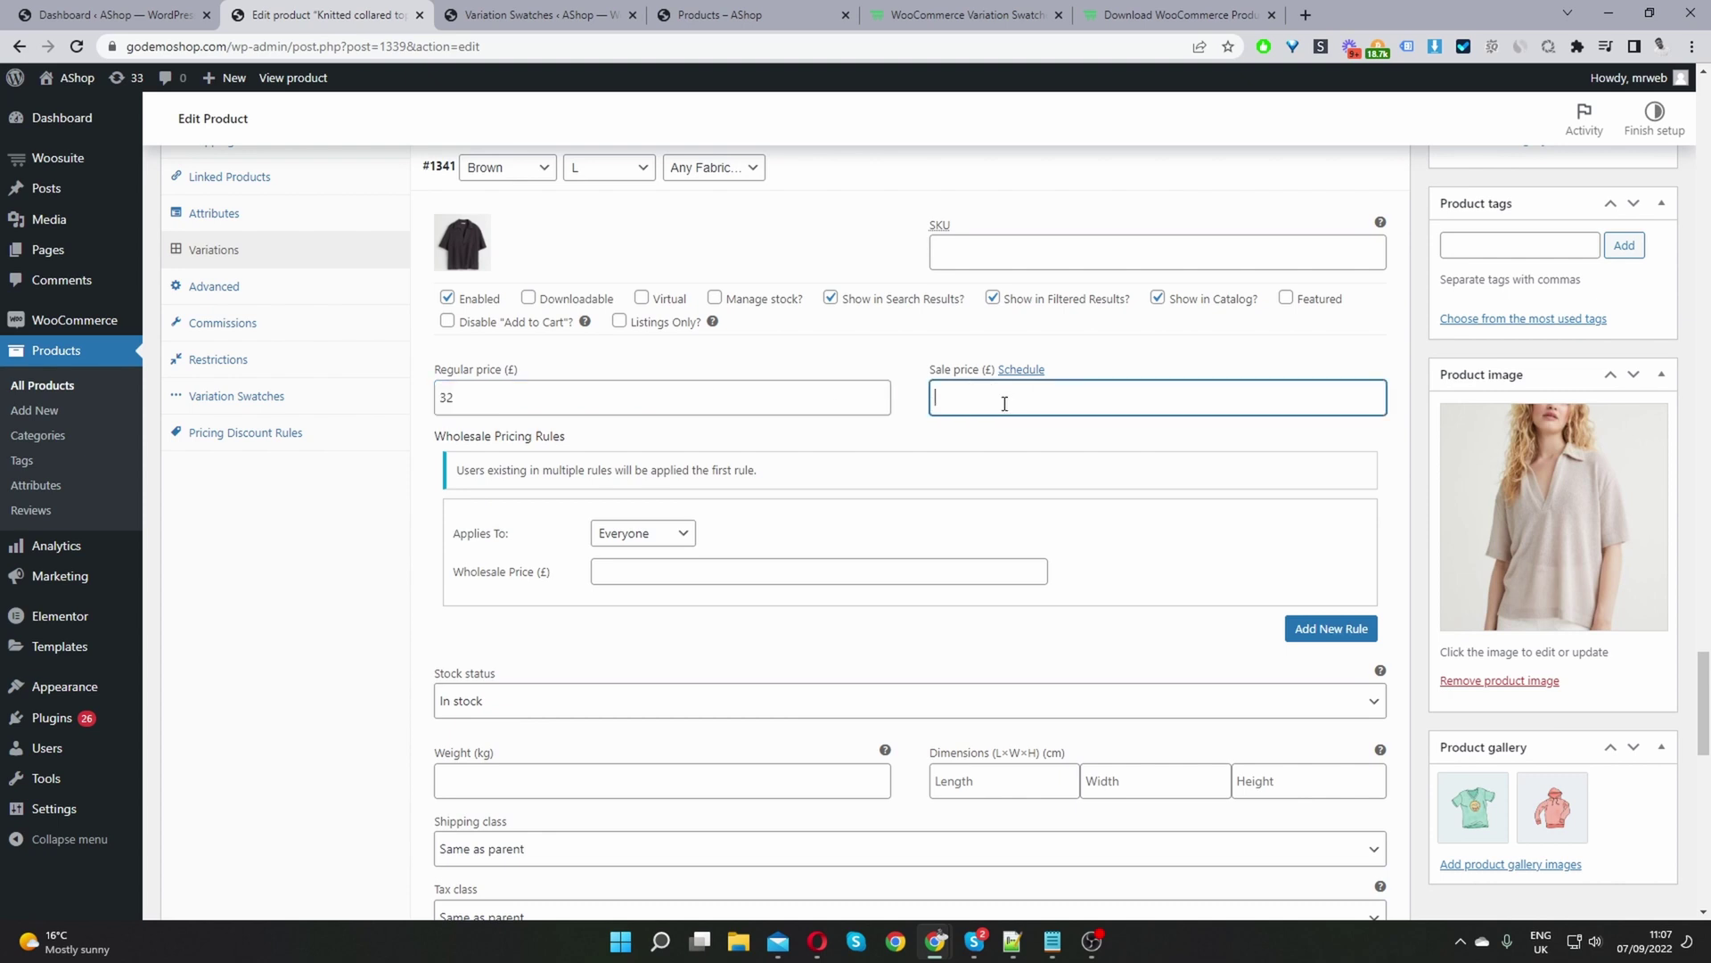
scroll(1005, 403, down, 5)
click(572, 261)
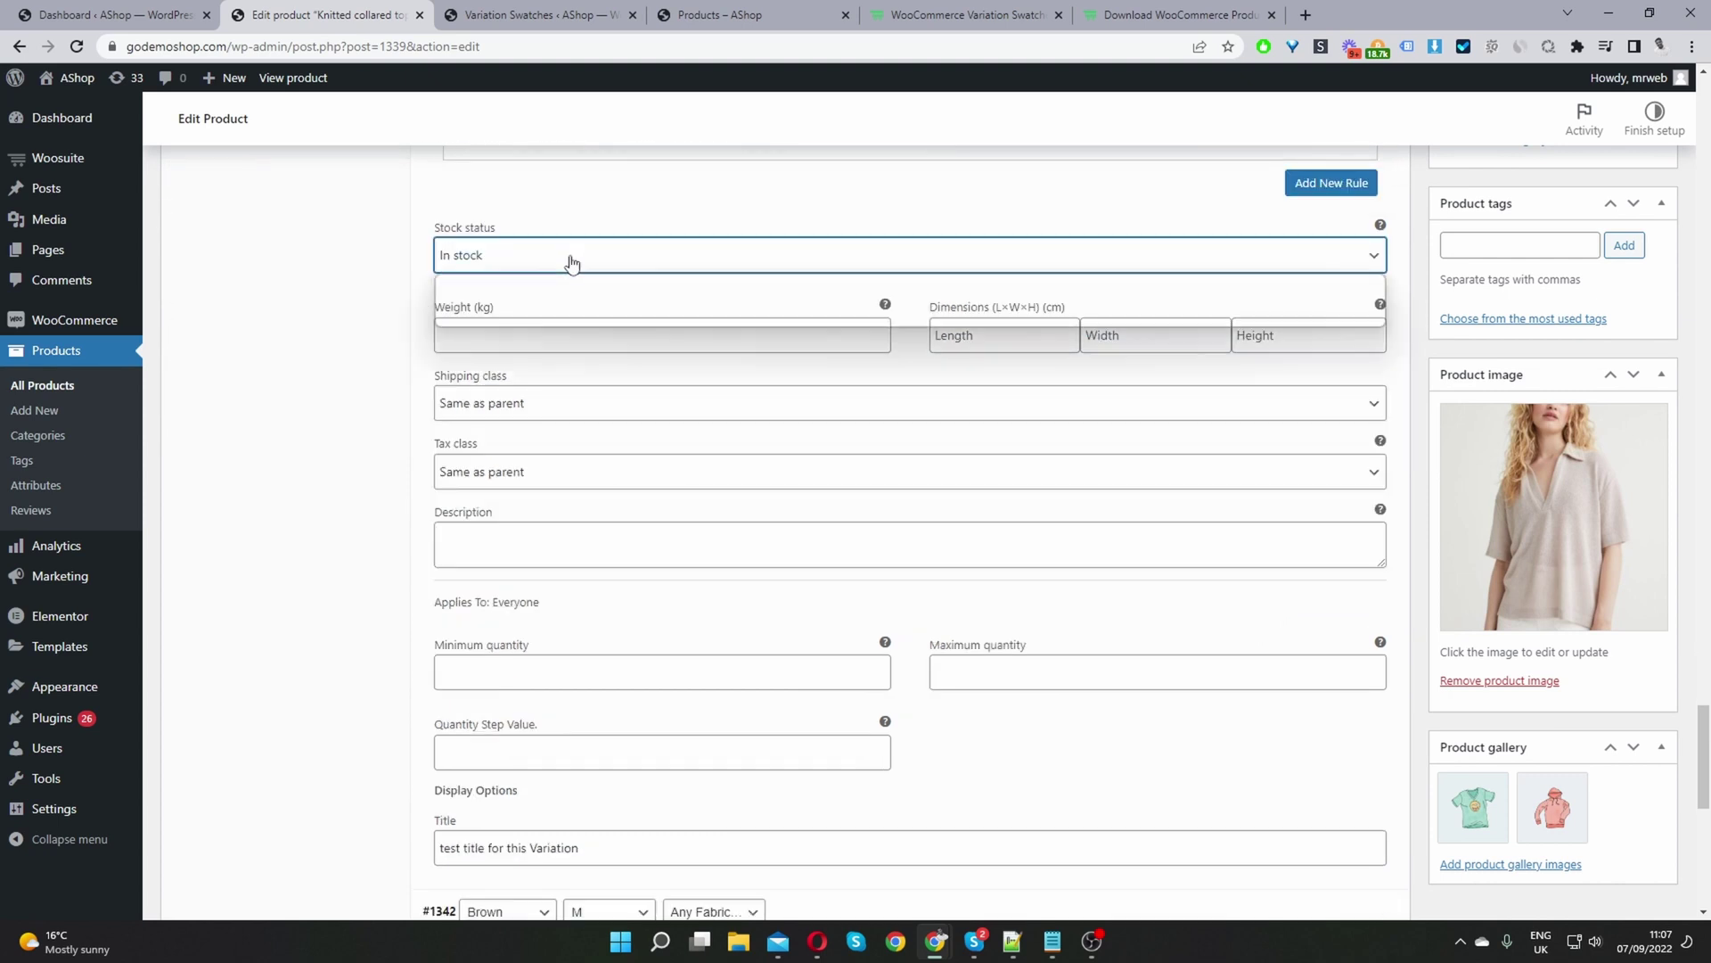
scroll(692, 711, down, 4)
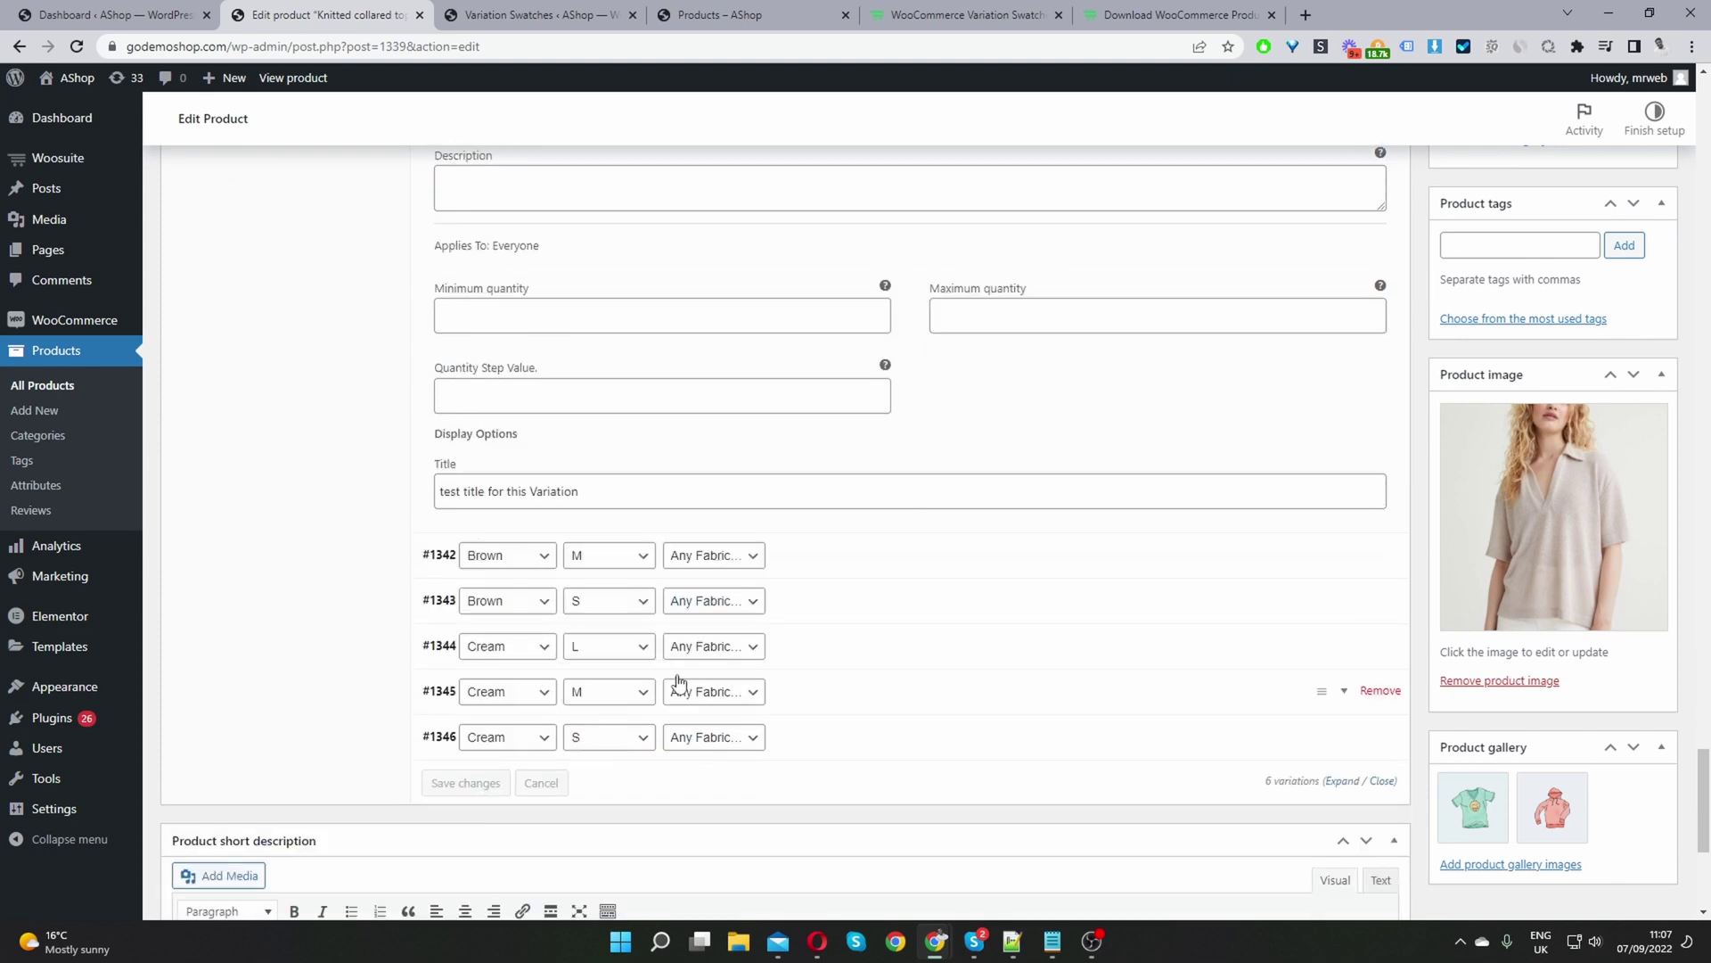
click(799, 555)
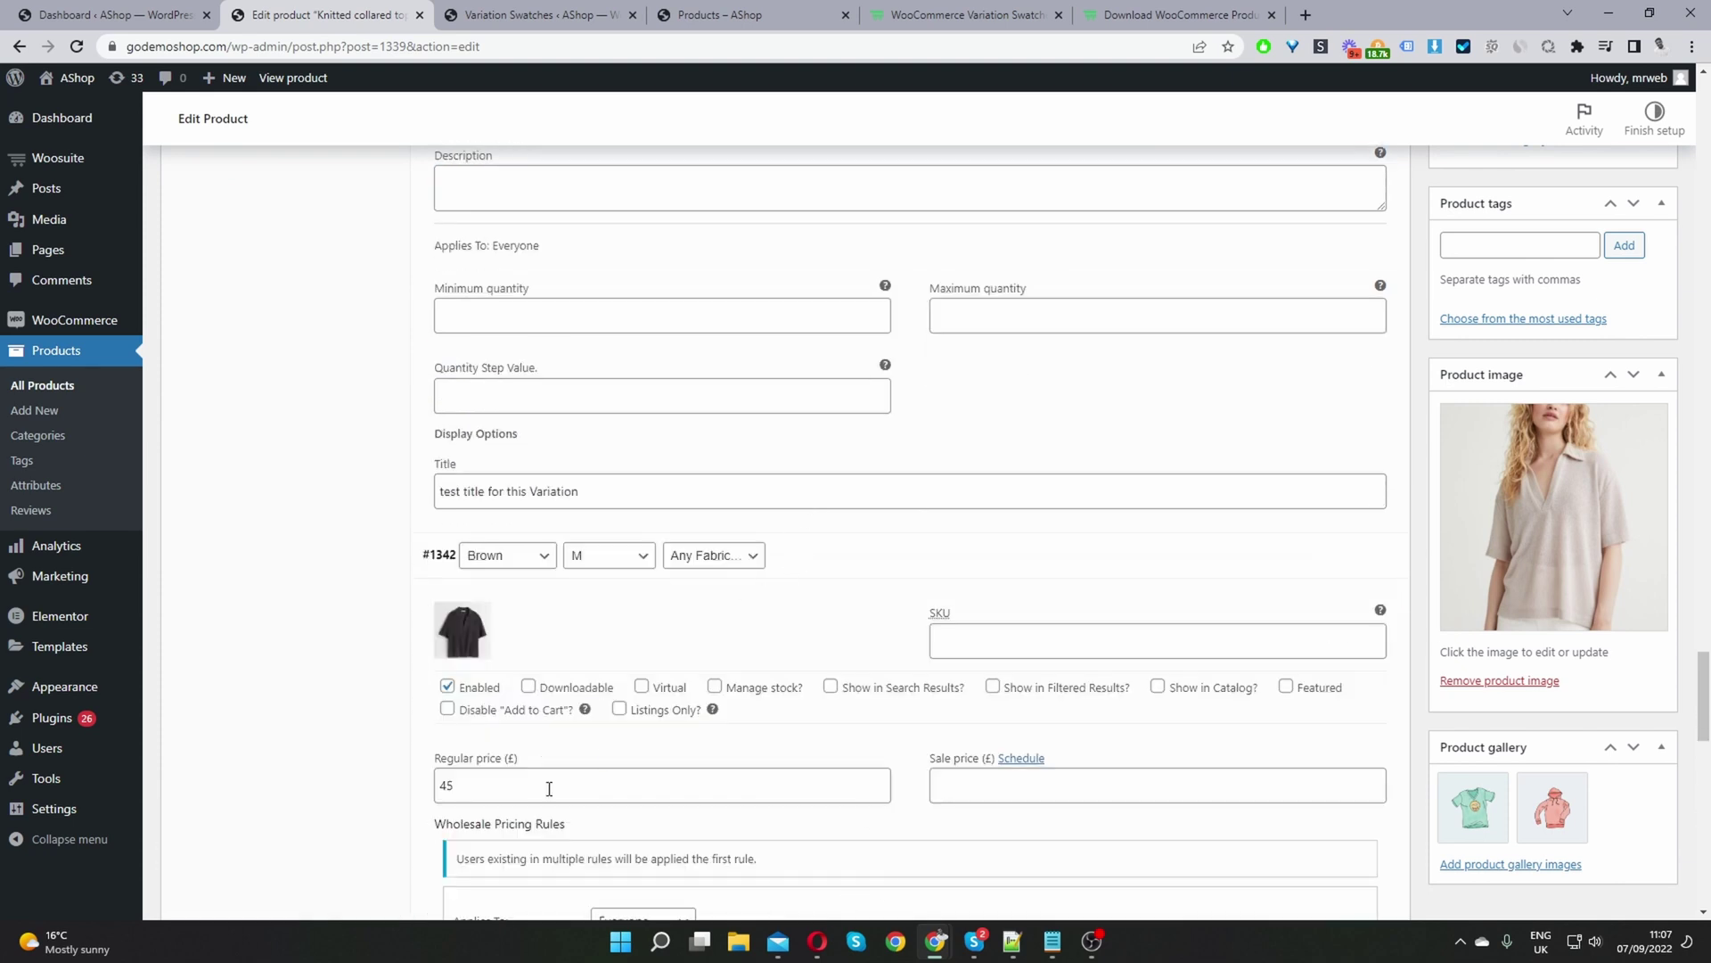
scroll(686, 607, down, 2)
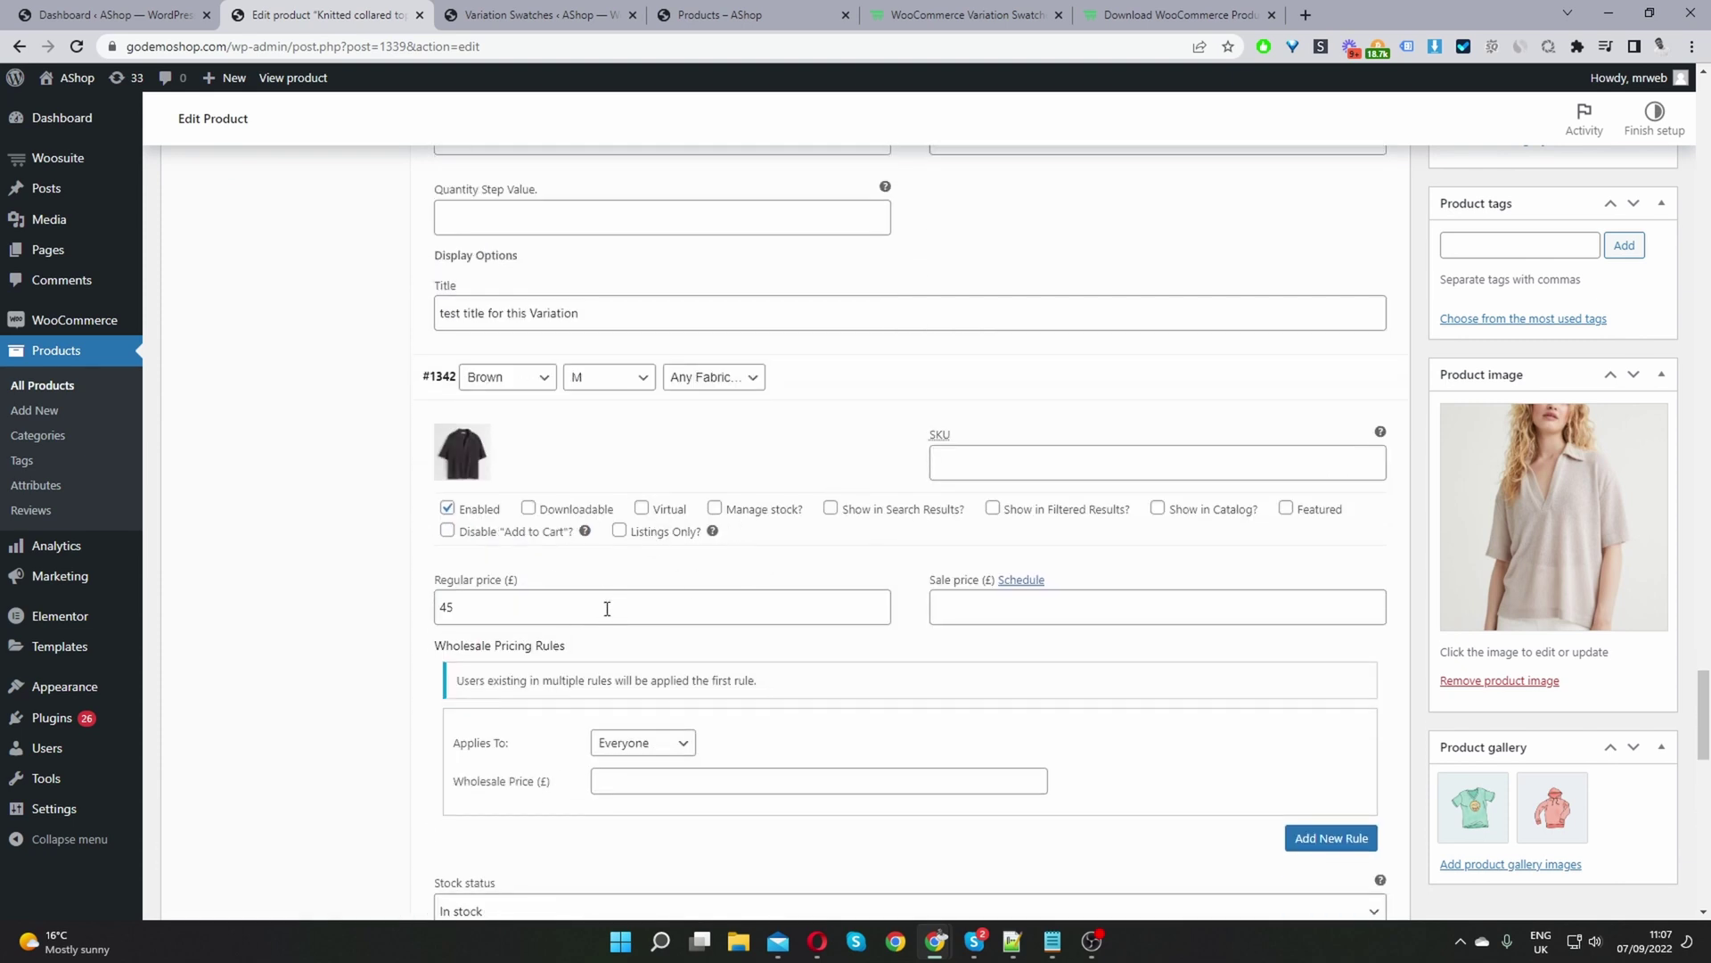
Step: Set the regular price of all variations to 50 with the bulk Set regular prices action
scroll(615, 588, up, 15)
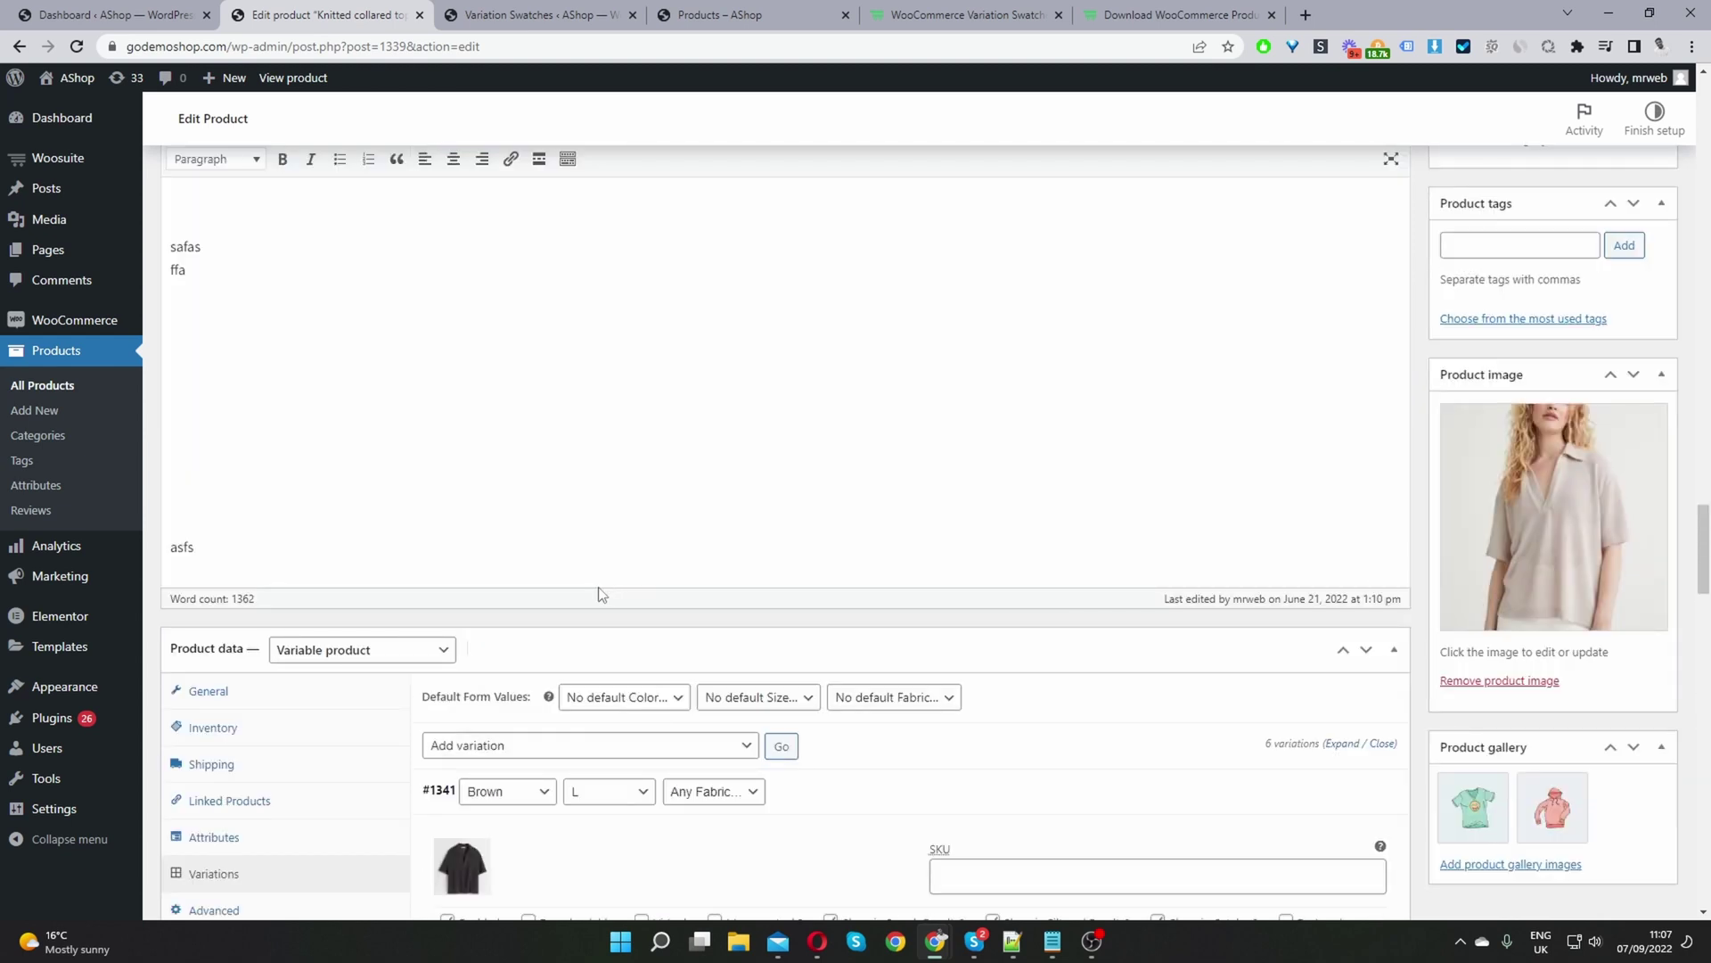
click(660, 745)
click(659, 742)
click(633, 749)
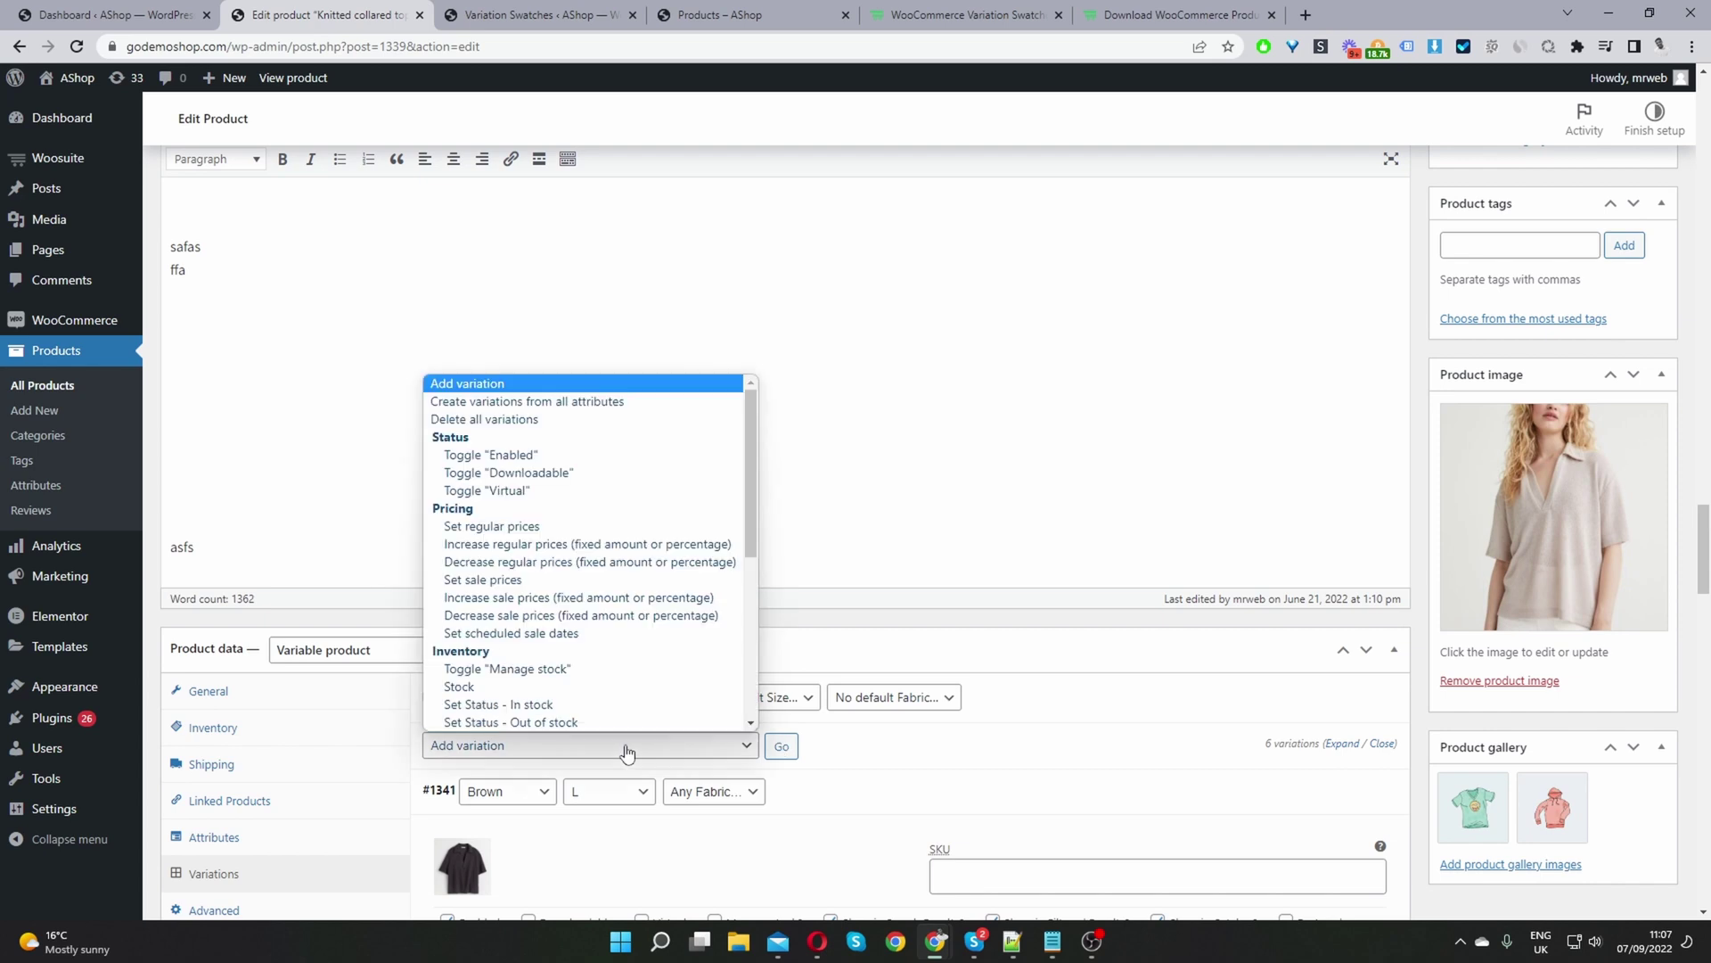
click(500, 527)
click(781, 746)
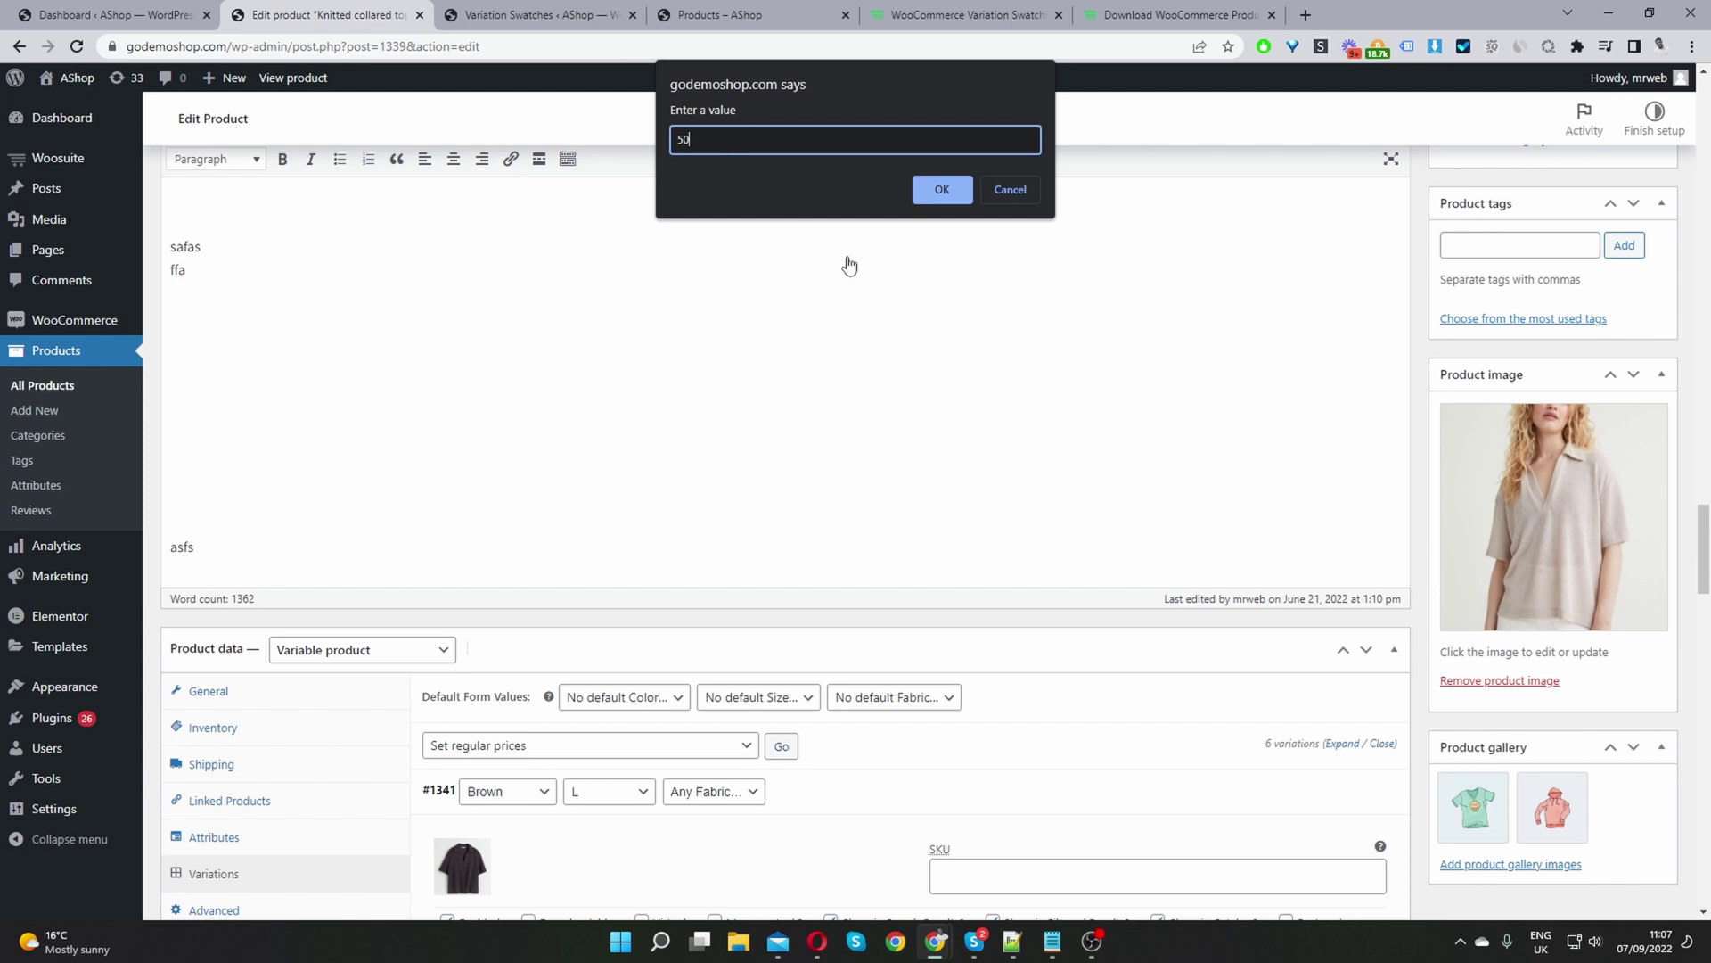
click(940, 190)
Step: Check the regular price of the Brown, size L variation and look through the remaining variations
scroll(906, 238, down, 5)
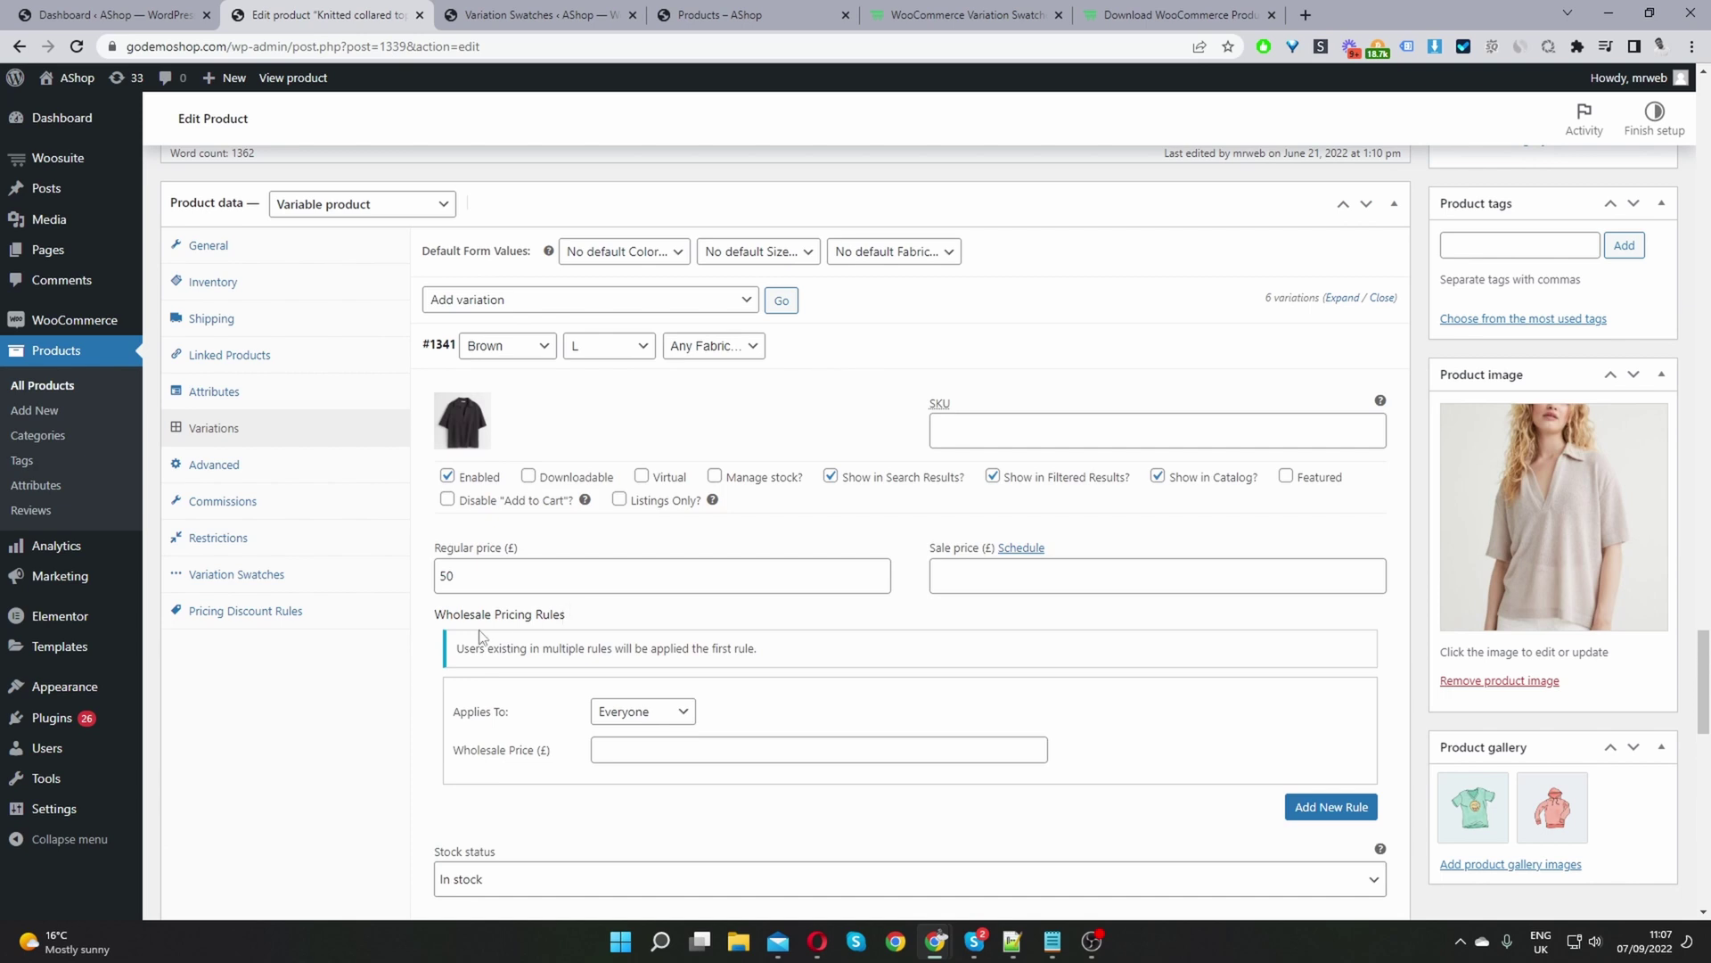
click(489, 576)
scroll(511, 592, down, 10)
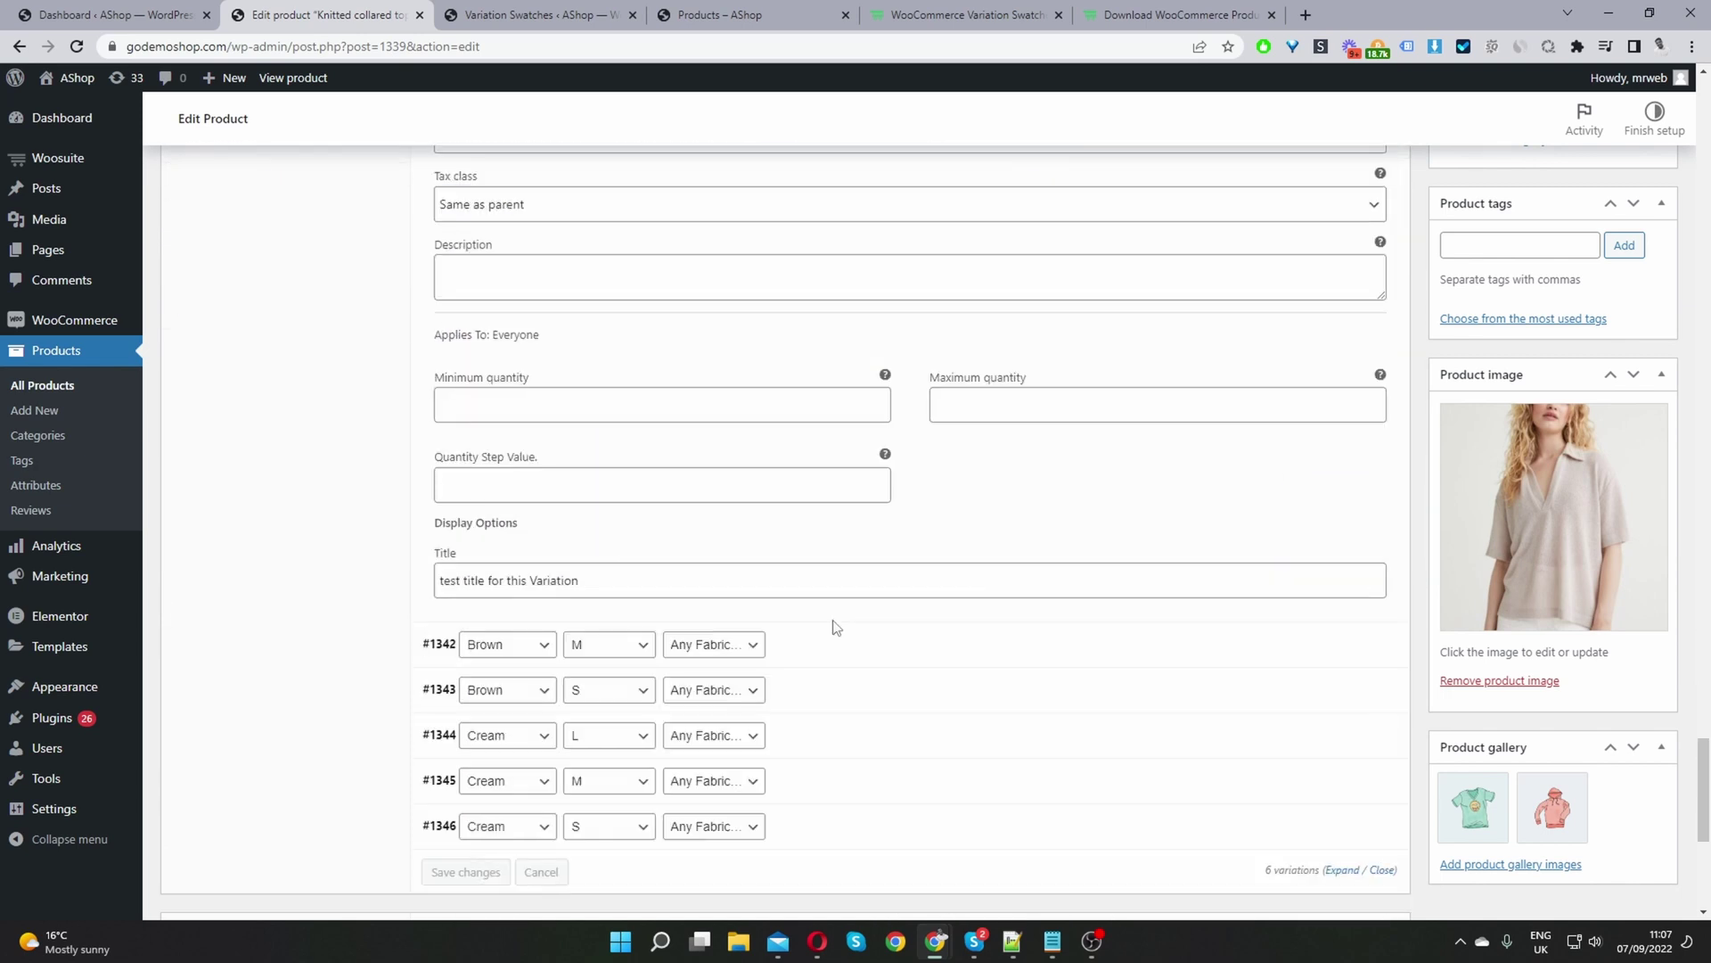
click(836, 646)
scroll(641, 626, down, 15)
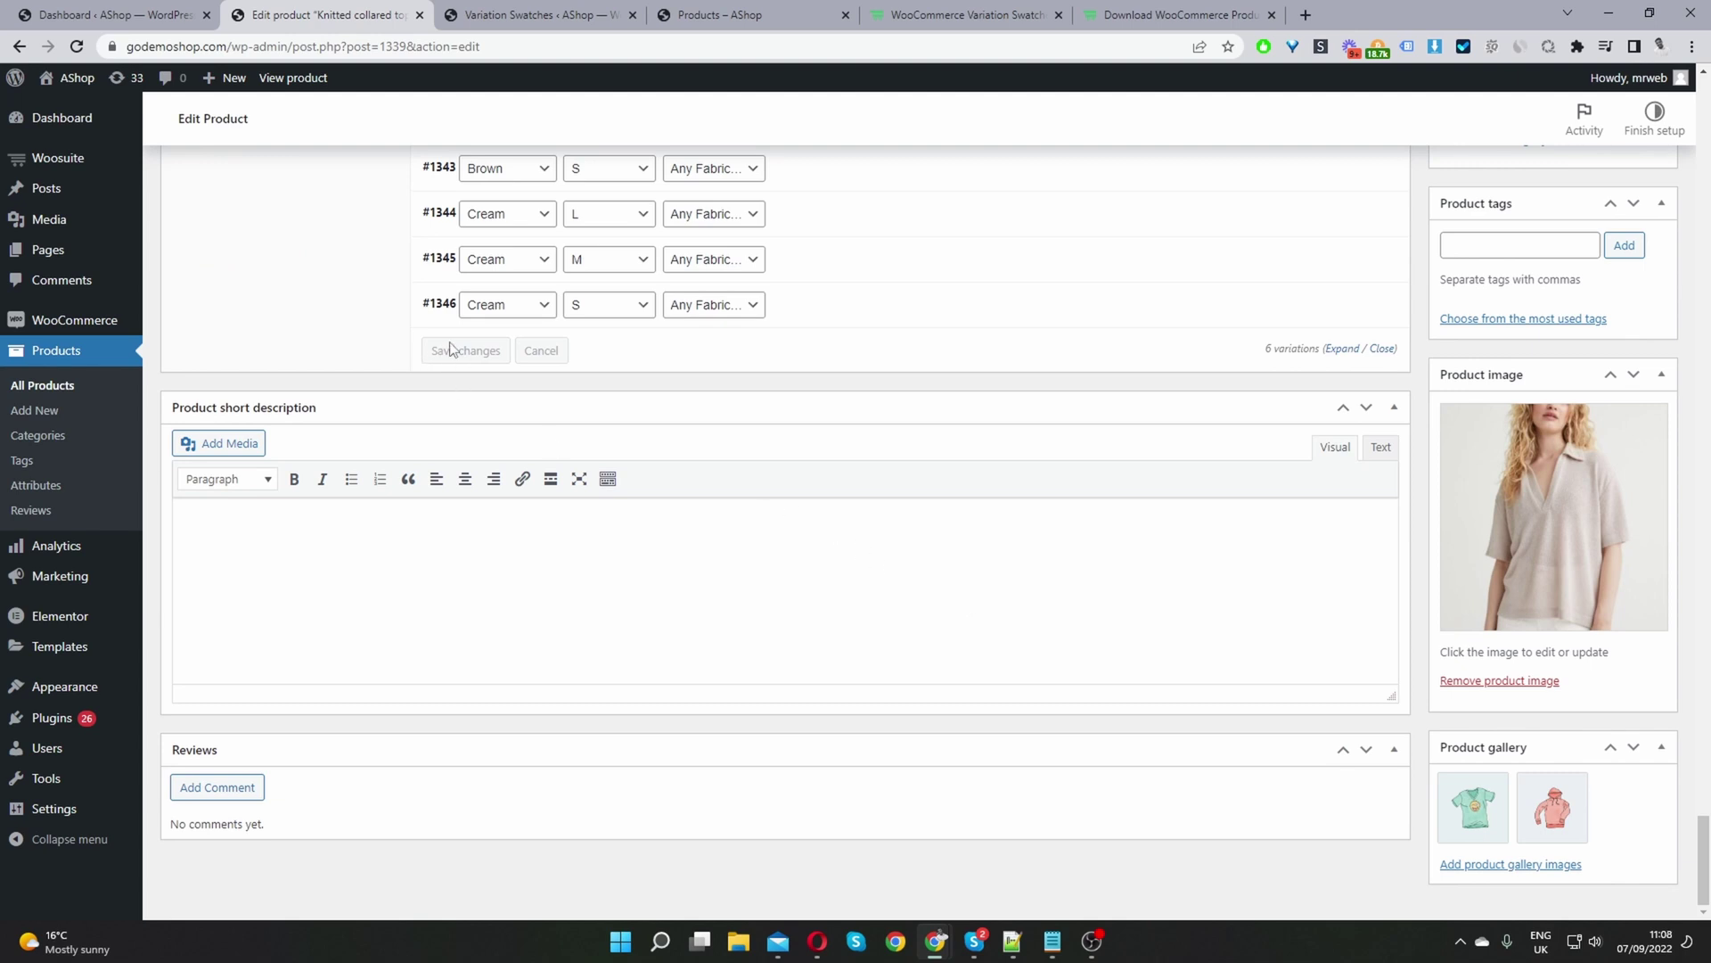
Step: Update the Knitted collared top product and view its product page in a separate browser tab
scroll(1020, 654, up, 20)
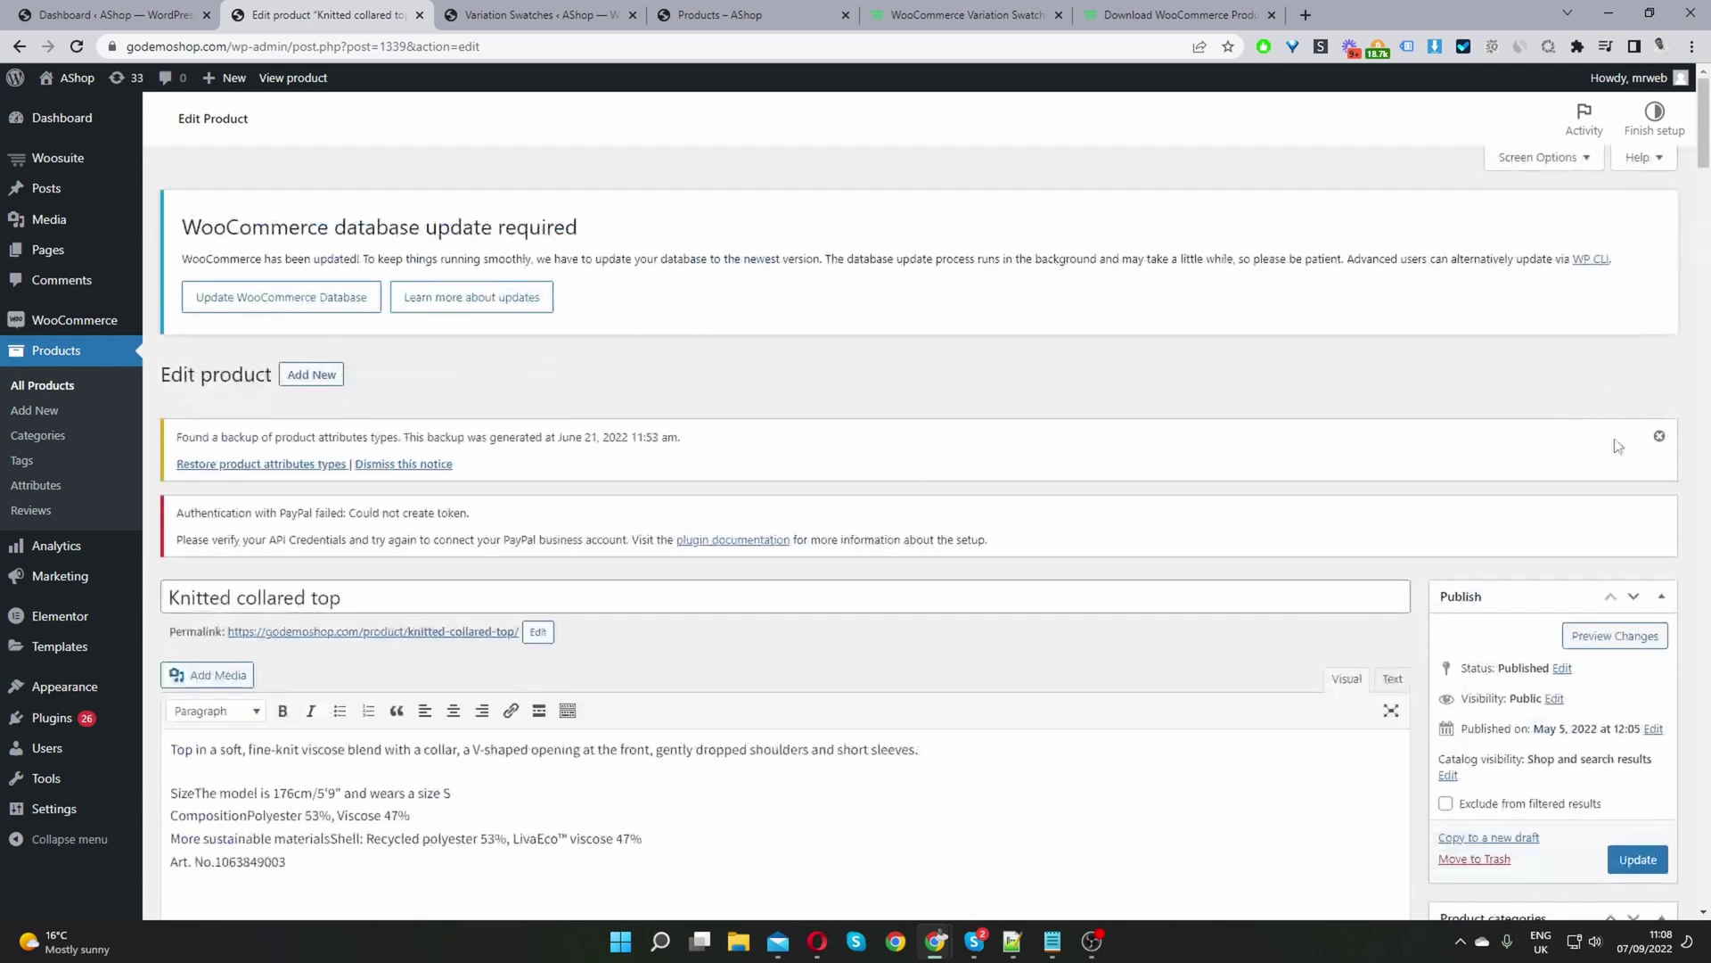
click(1637, 859)
middle_click(294, 78)
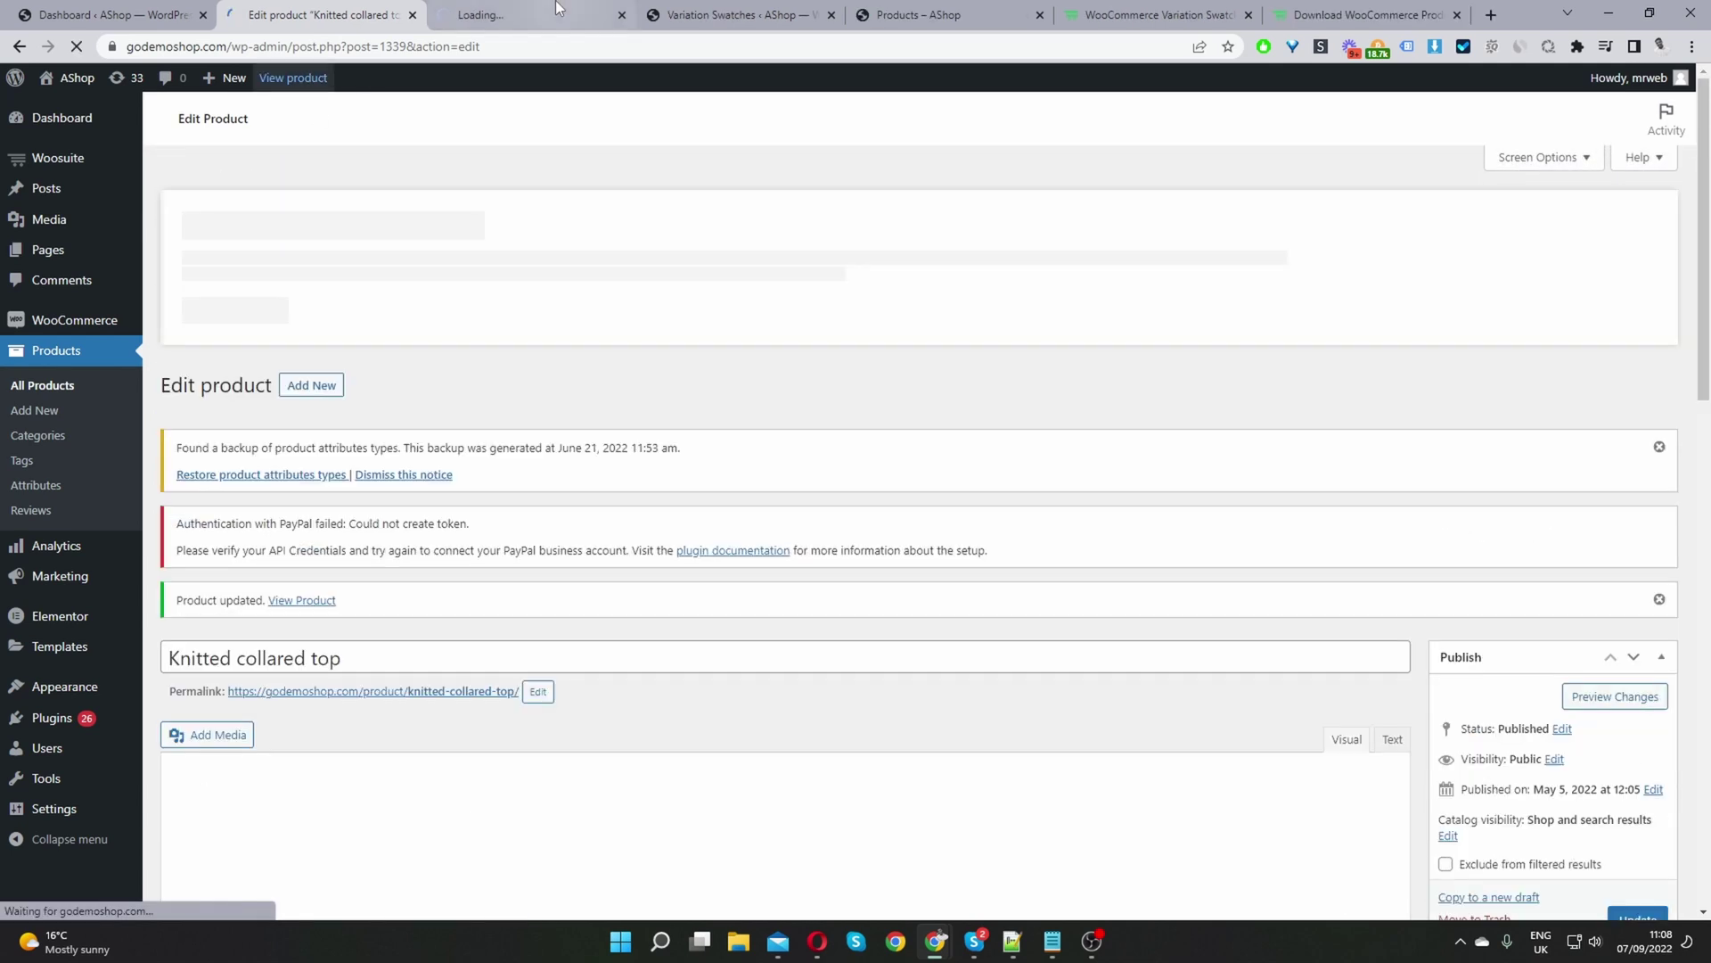
click(560, 5)
Step: Try out the variation dropdowns on the product page, choosing color Brown, size L and fabric Cotton
click(765, 597)
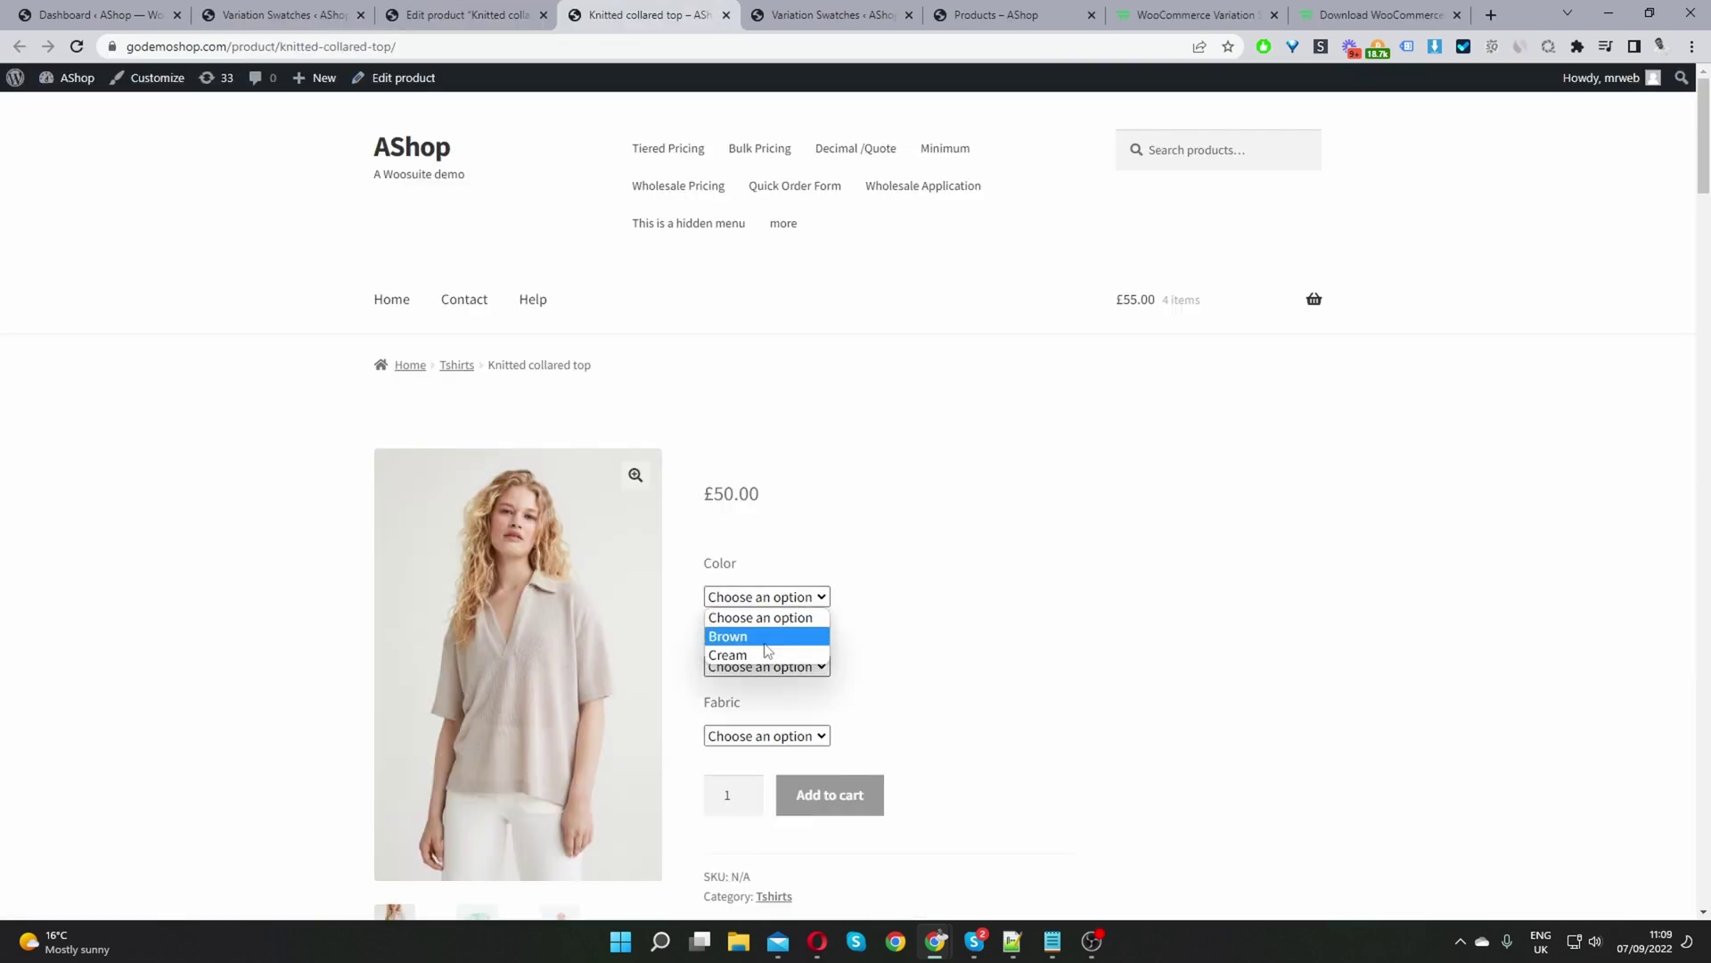
click(765, 640)
click(774, 667)
click(766, 713)
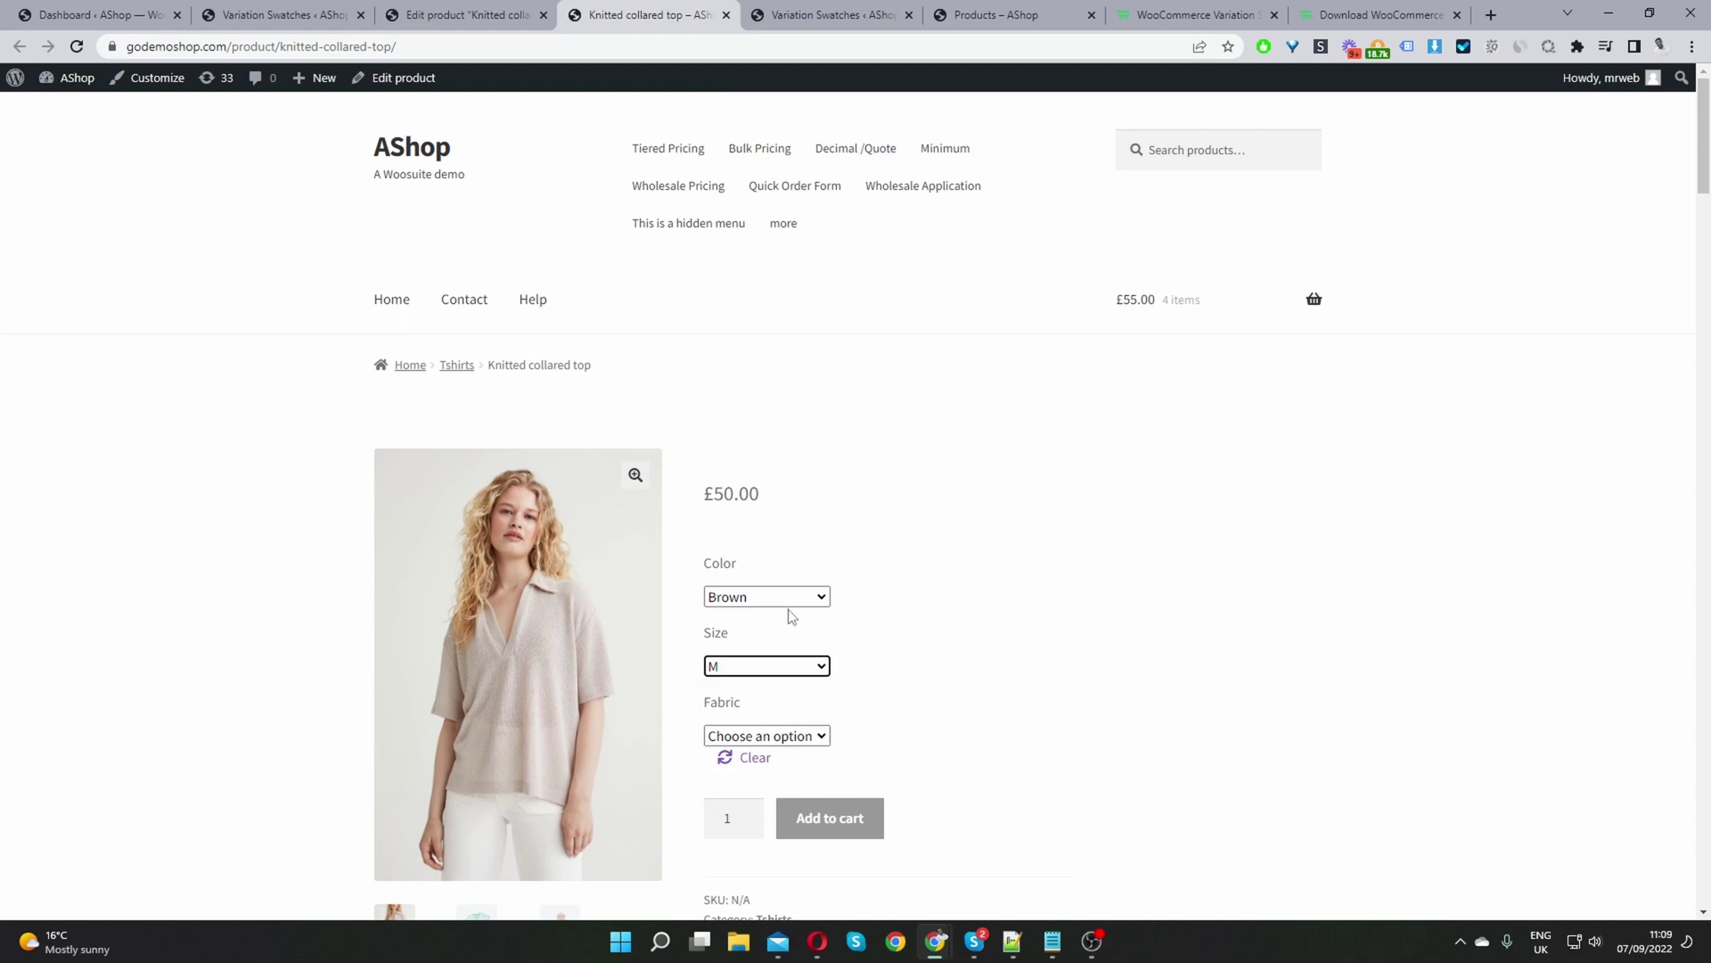
click(774, 596)
click(774, 638)
click(769, 667)
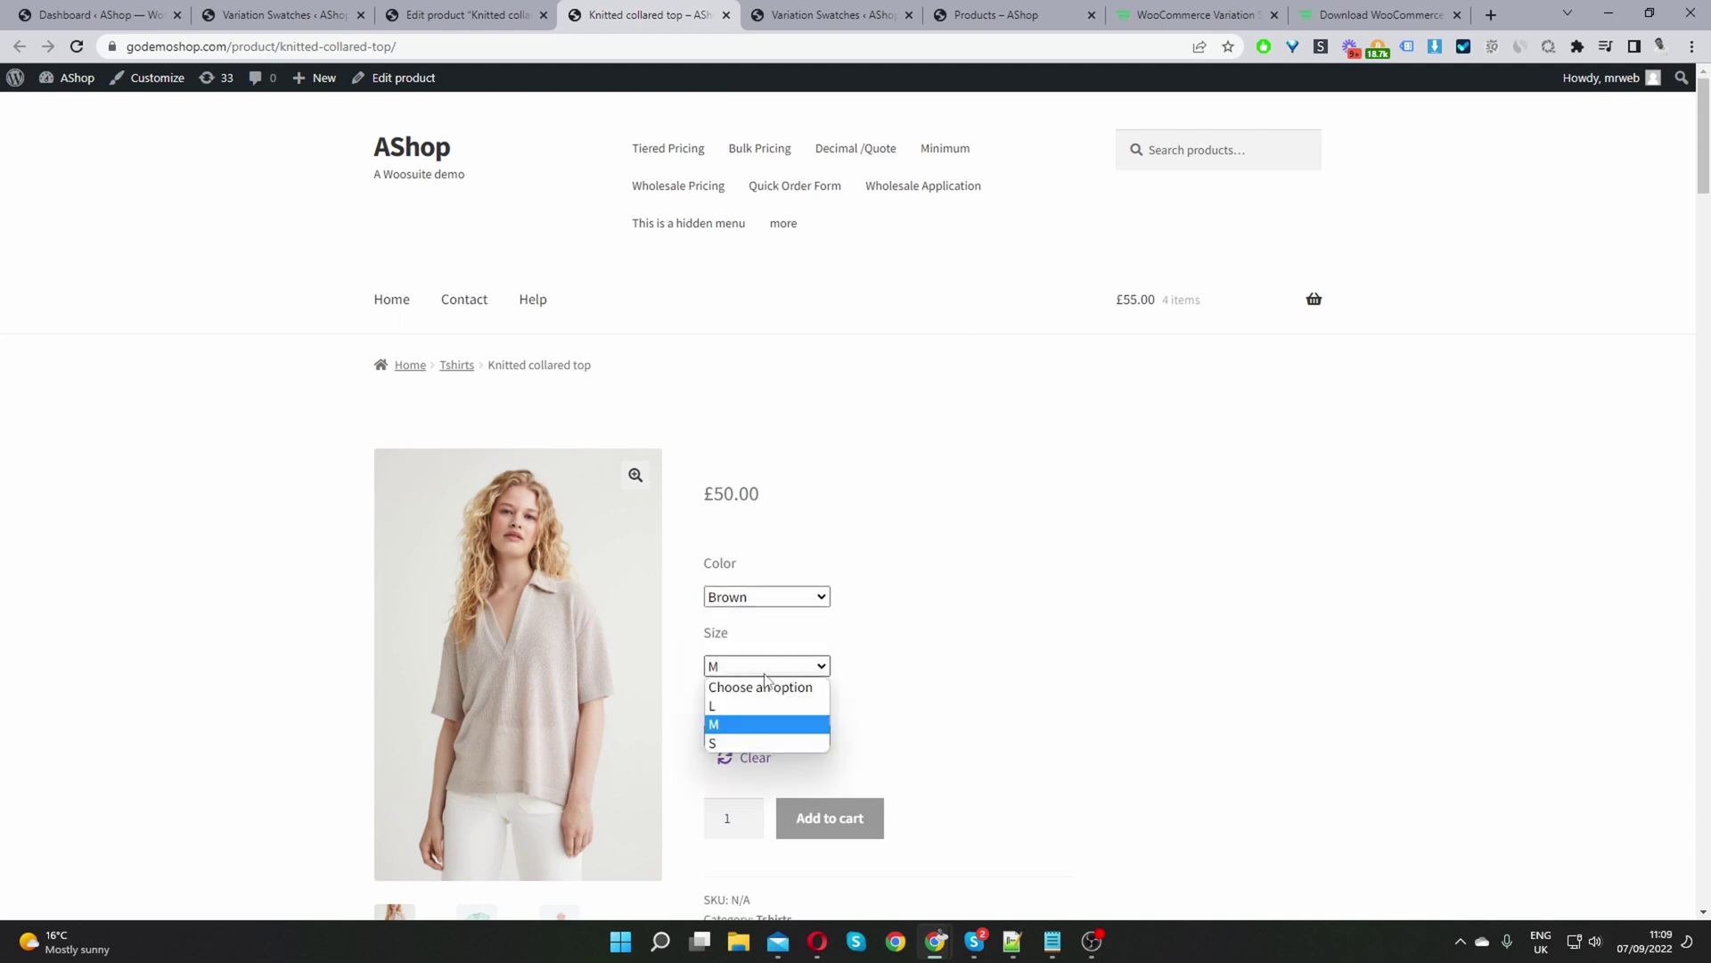
click(762, 724)
click(772, 736)
click(754, 772)
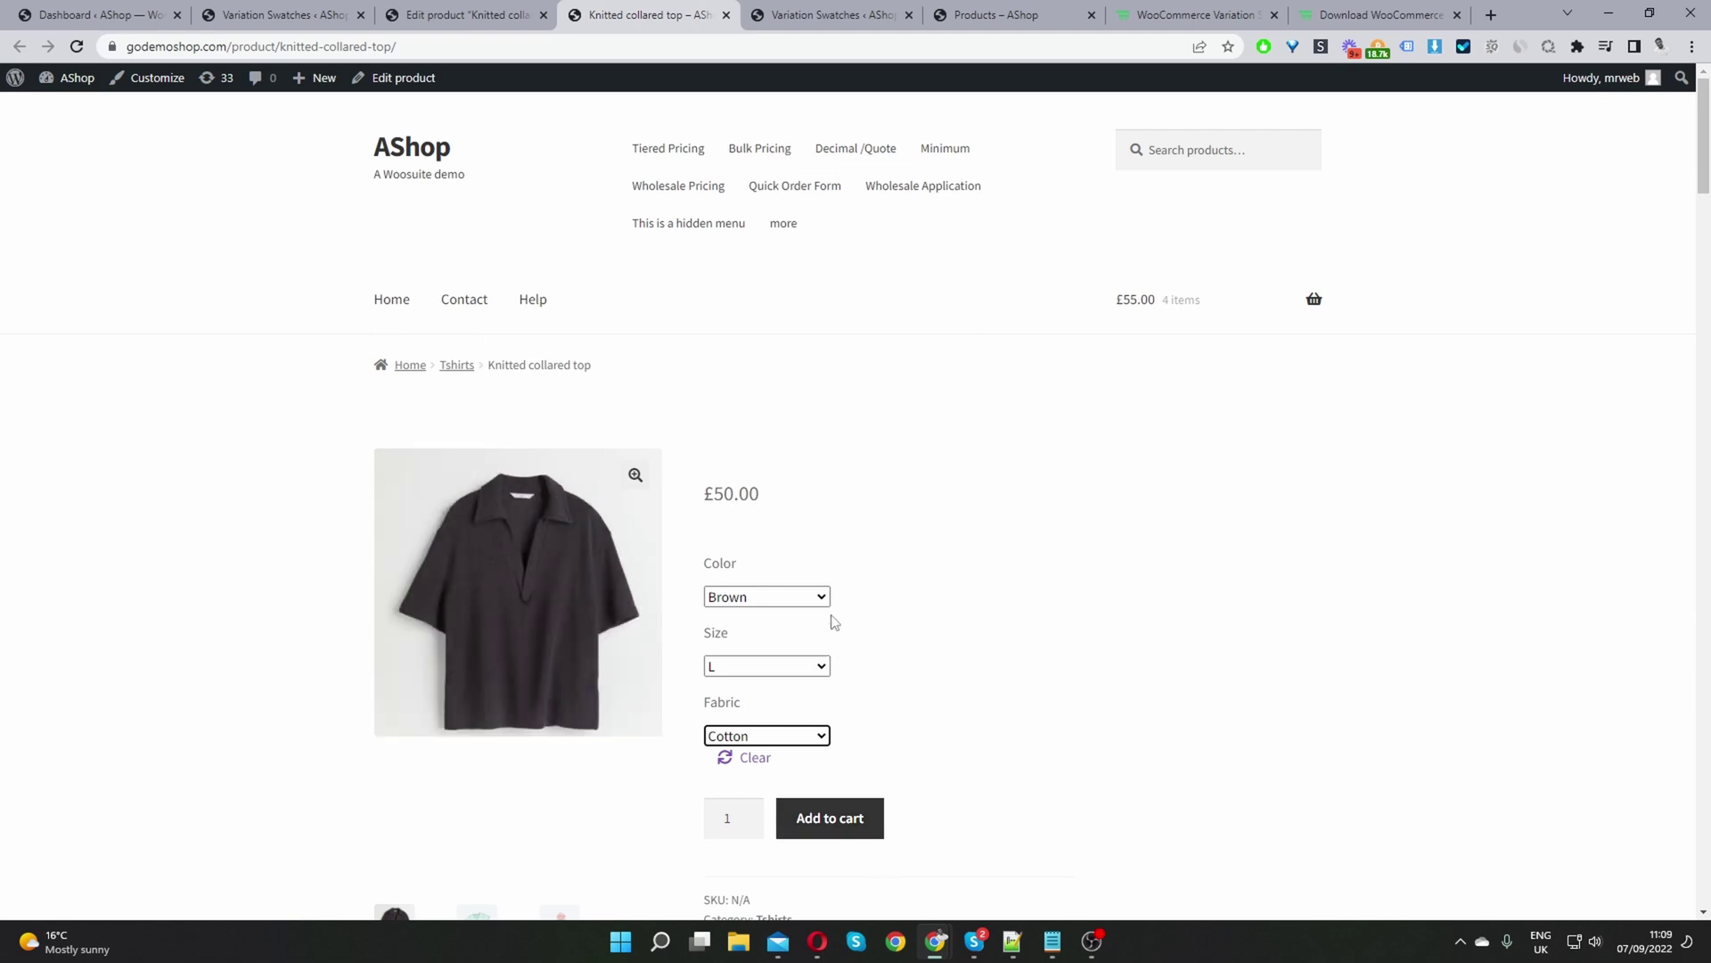
Step: Open the Tshirts category in a separate browser tab and look at its product listing
ctrl+click(457, 367)
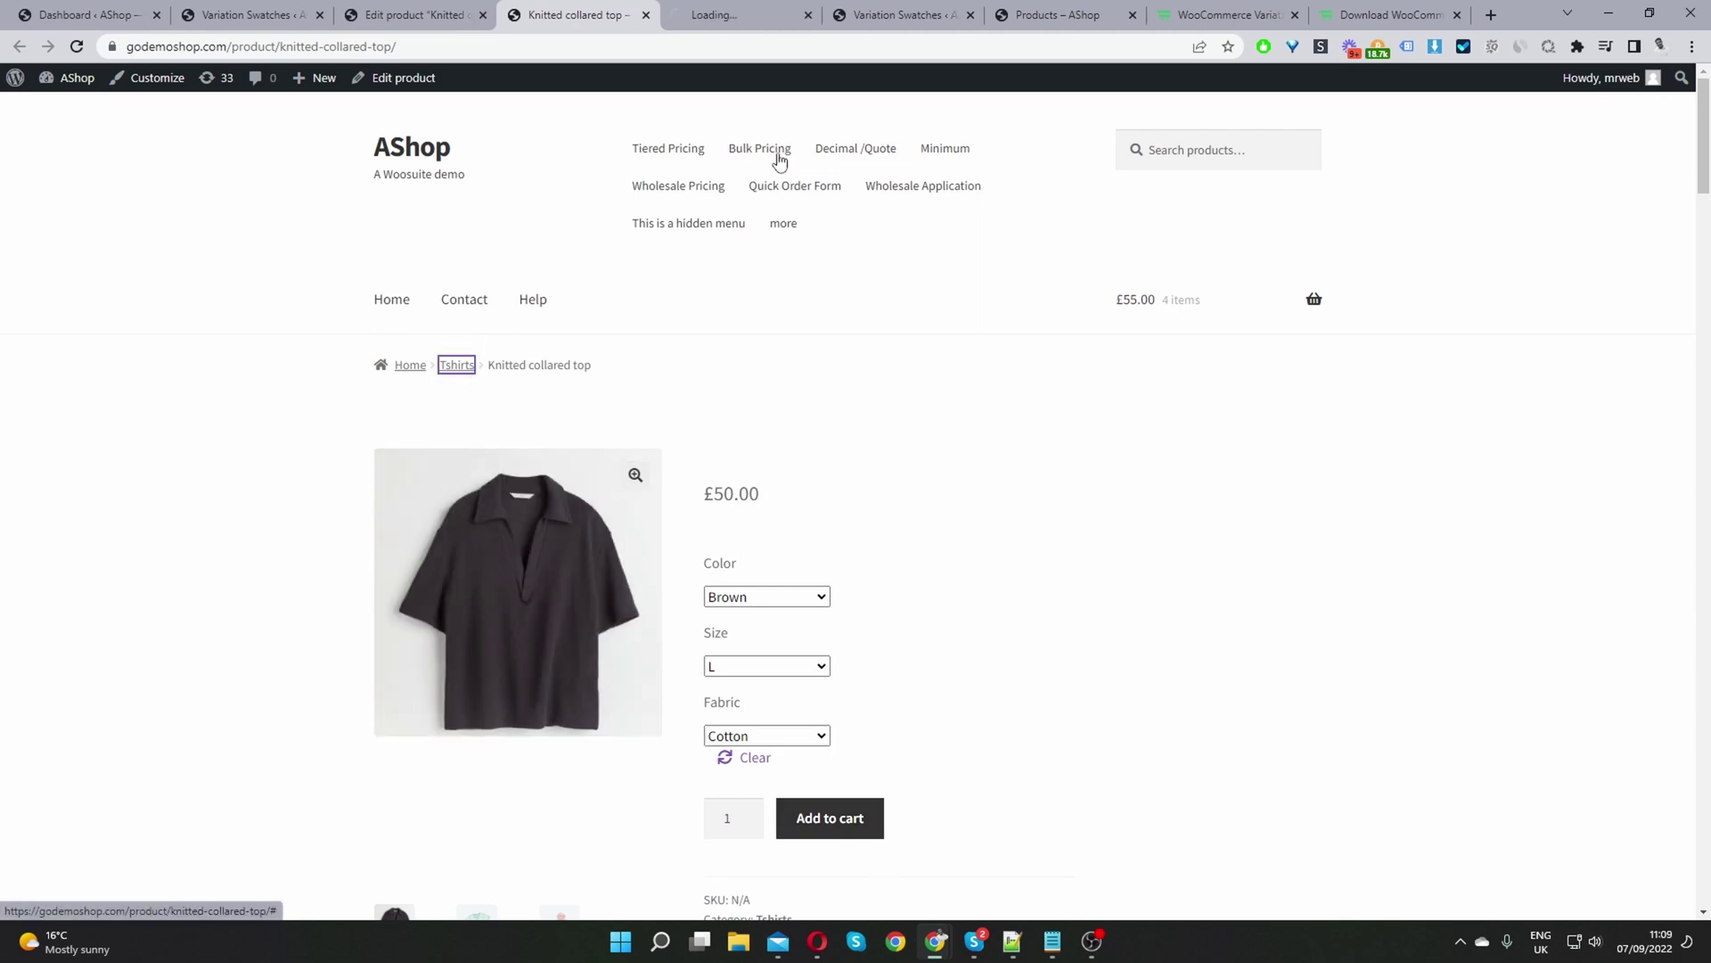
key(ctrl+Tab)
scroll(603, 562, down, 3)
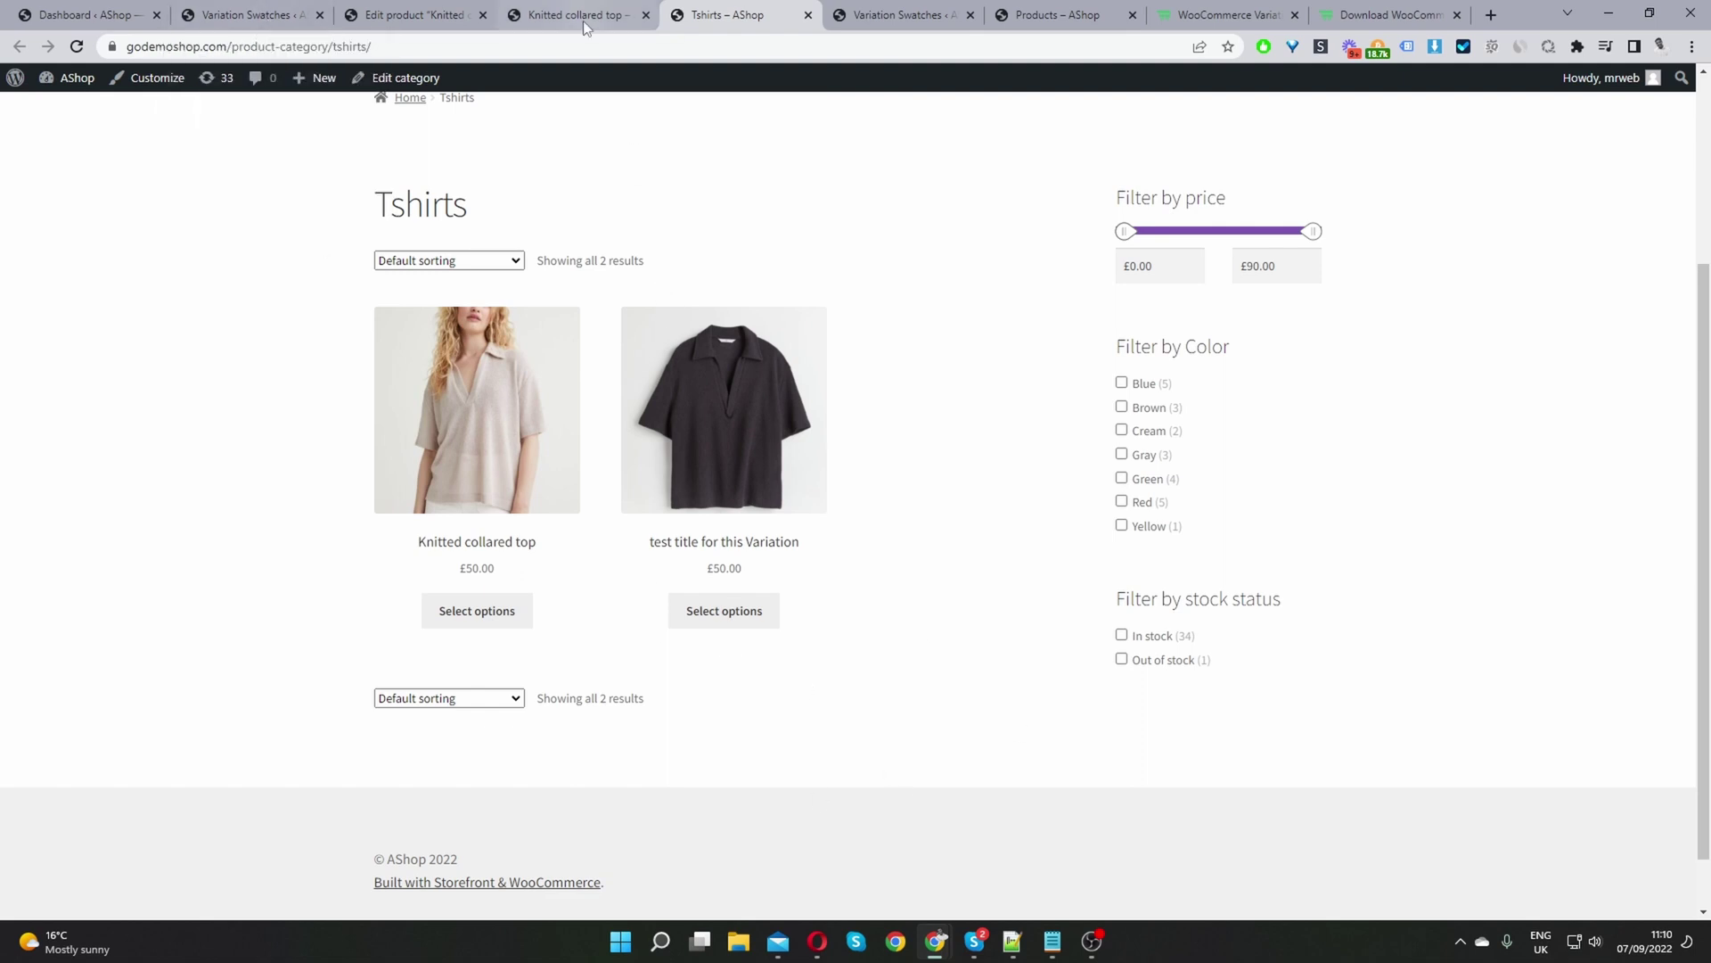
Step: Return to the Knitted collared top page and reset the Color, Size and Fabric selections
key(ctrl+shift+Tab)
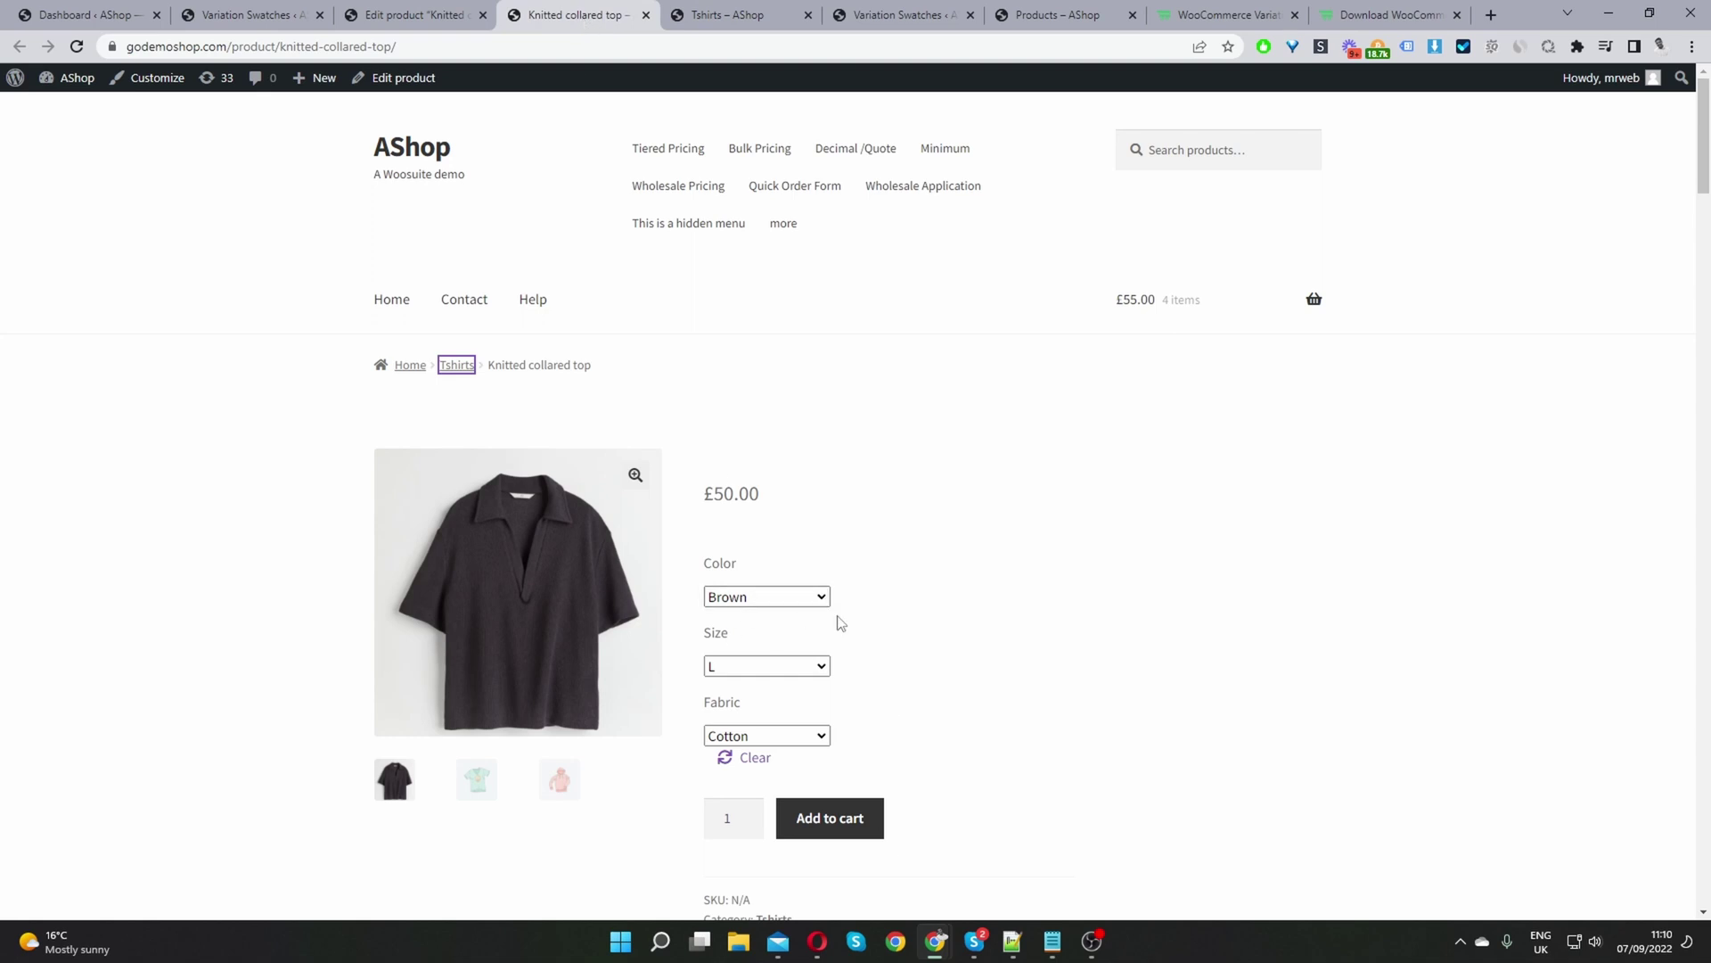
click(794, 599)
click(793, 660)
click(794, 663)
click(762, 684)
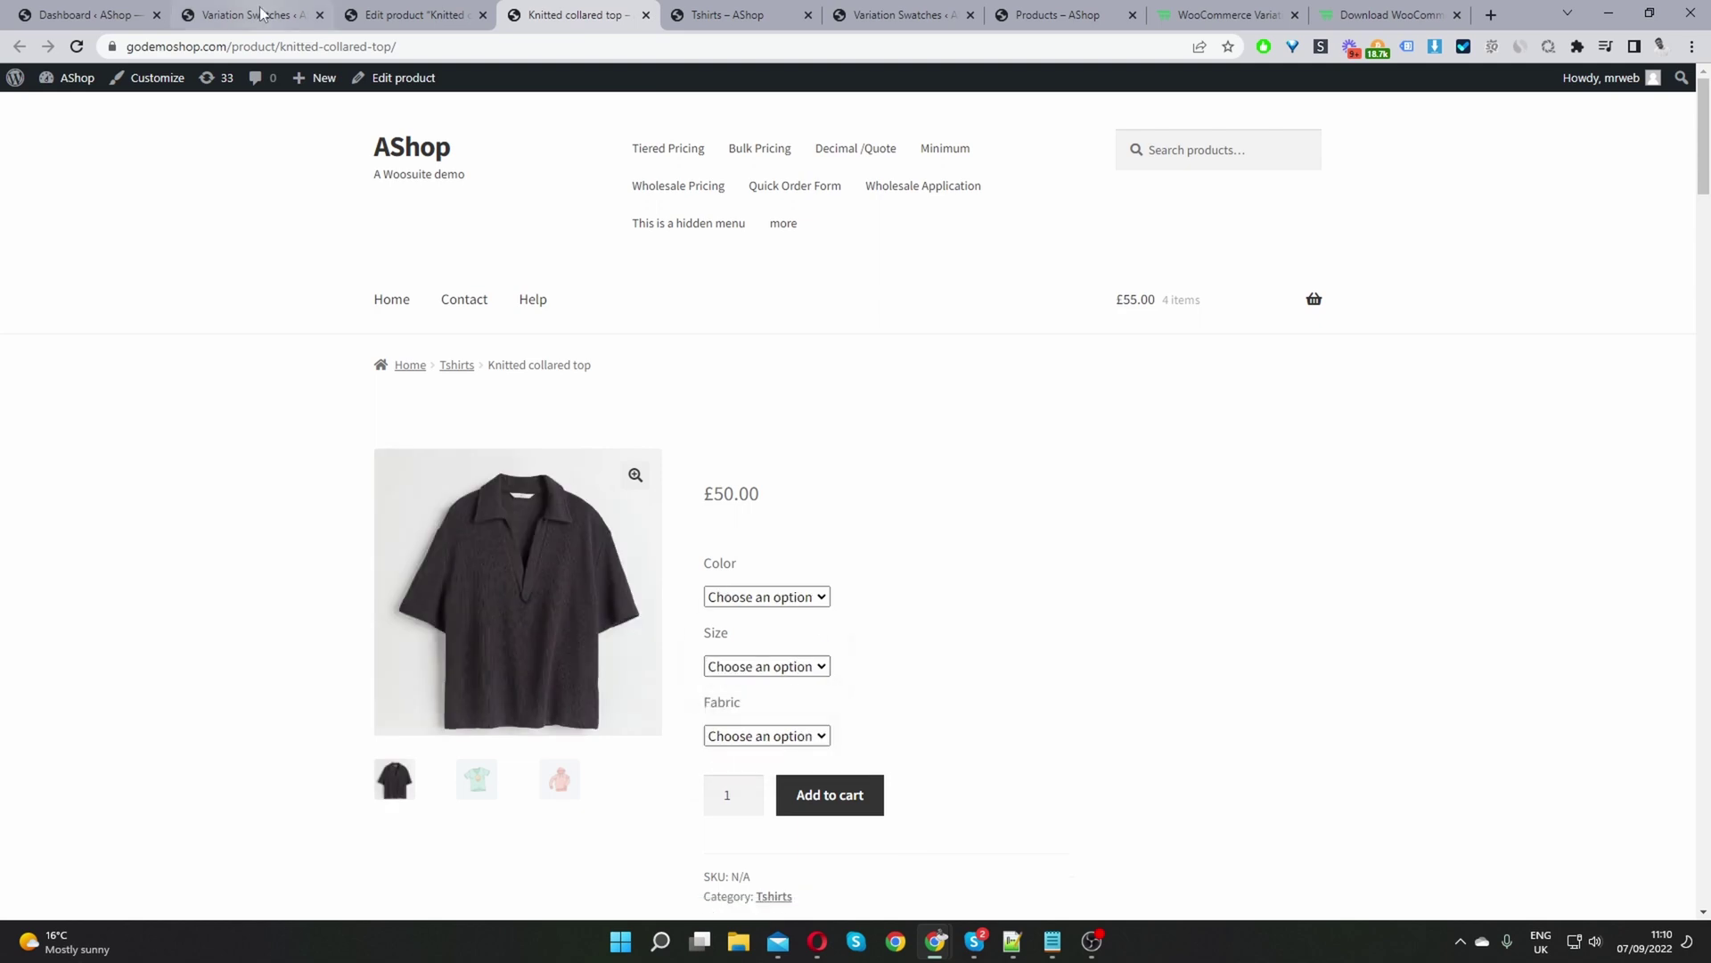
Step: Go to Woosuite's Variation Swatches settings in the WordPress admin and look through the General Settings
click(107, 12)
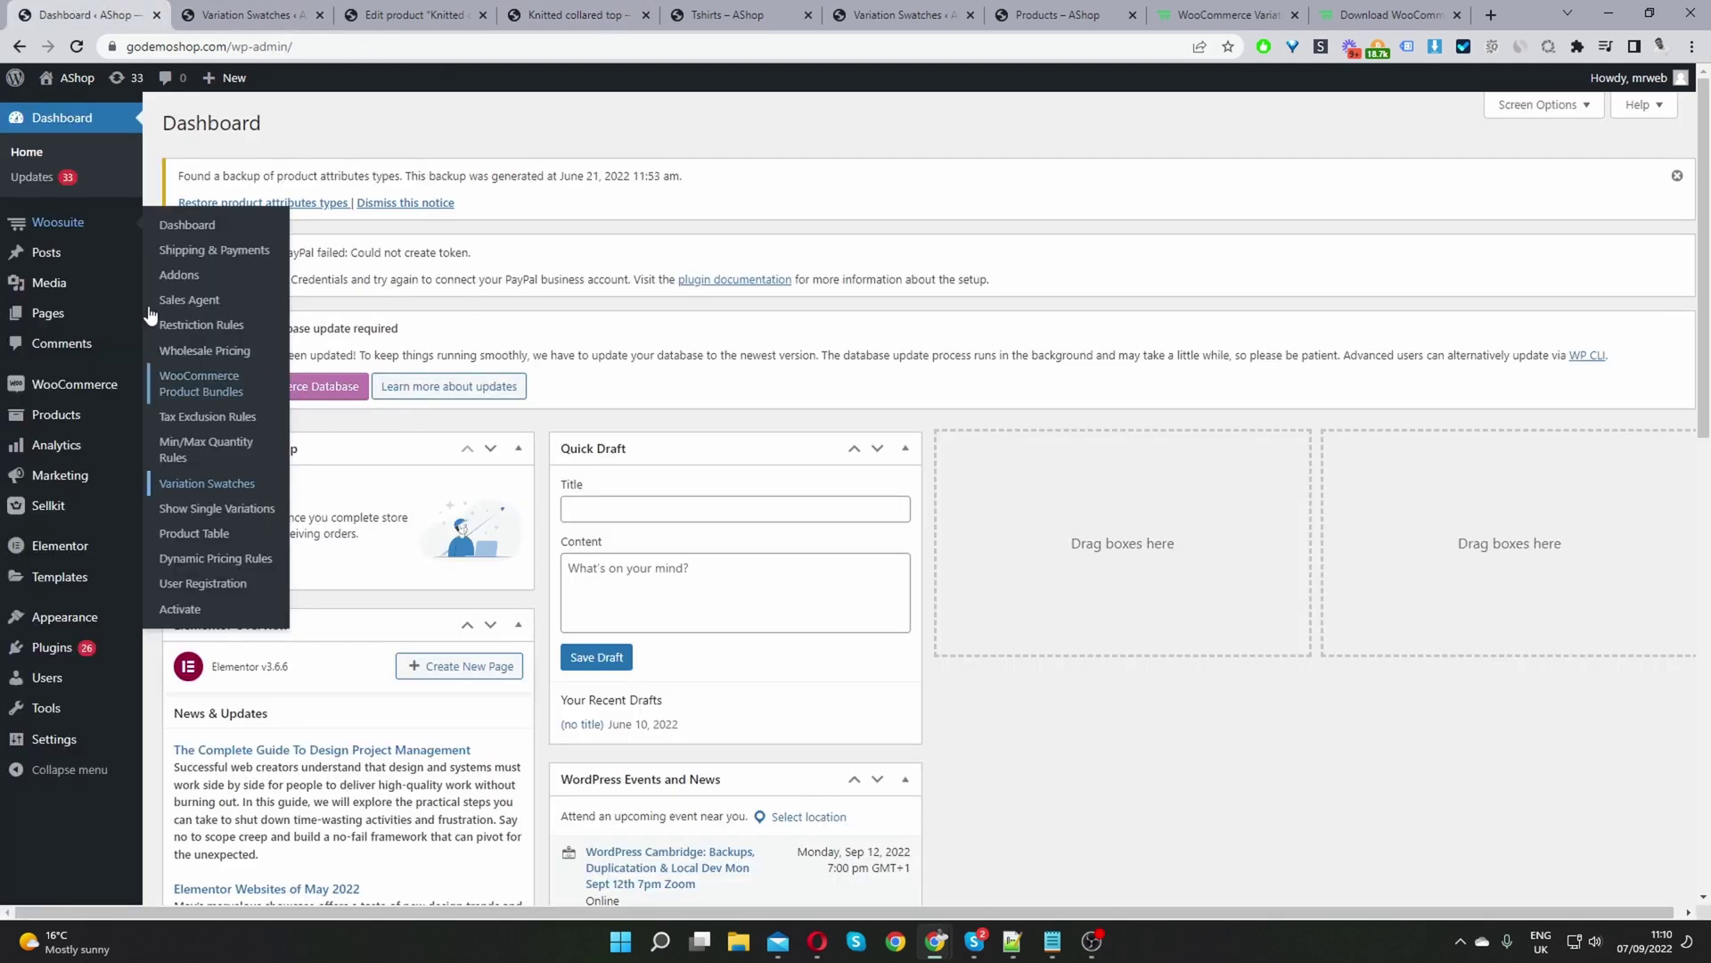
click(218, 486)
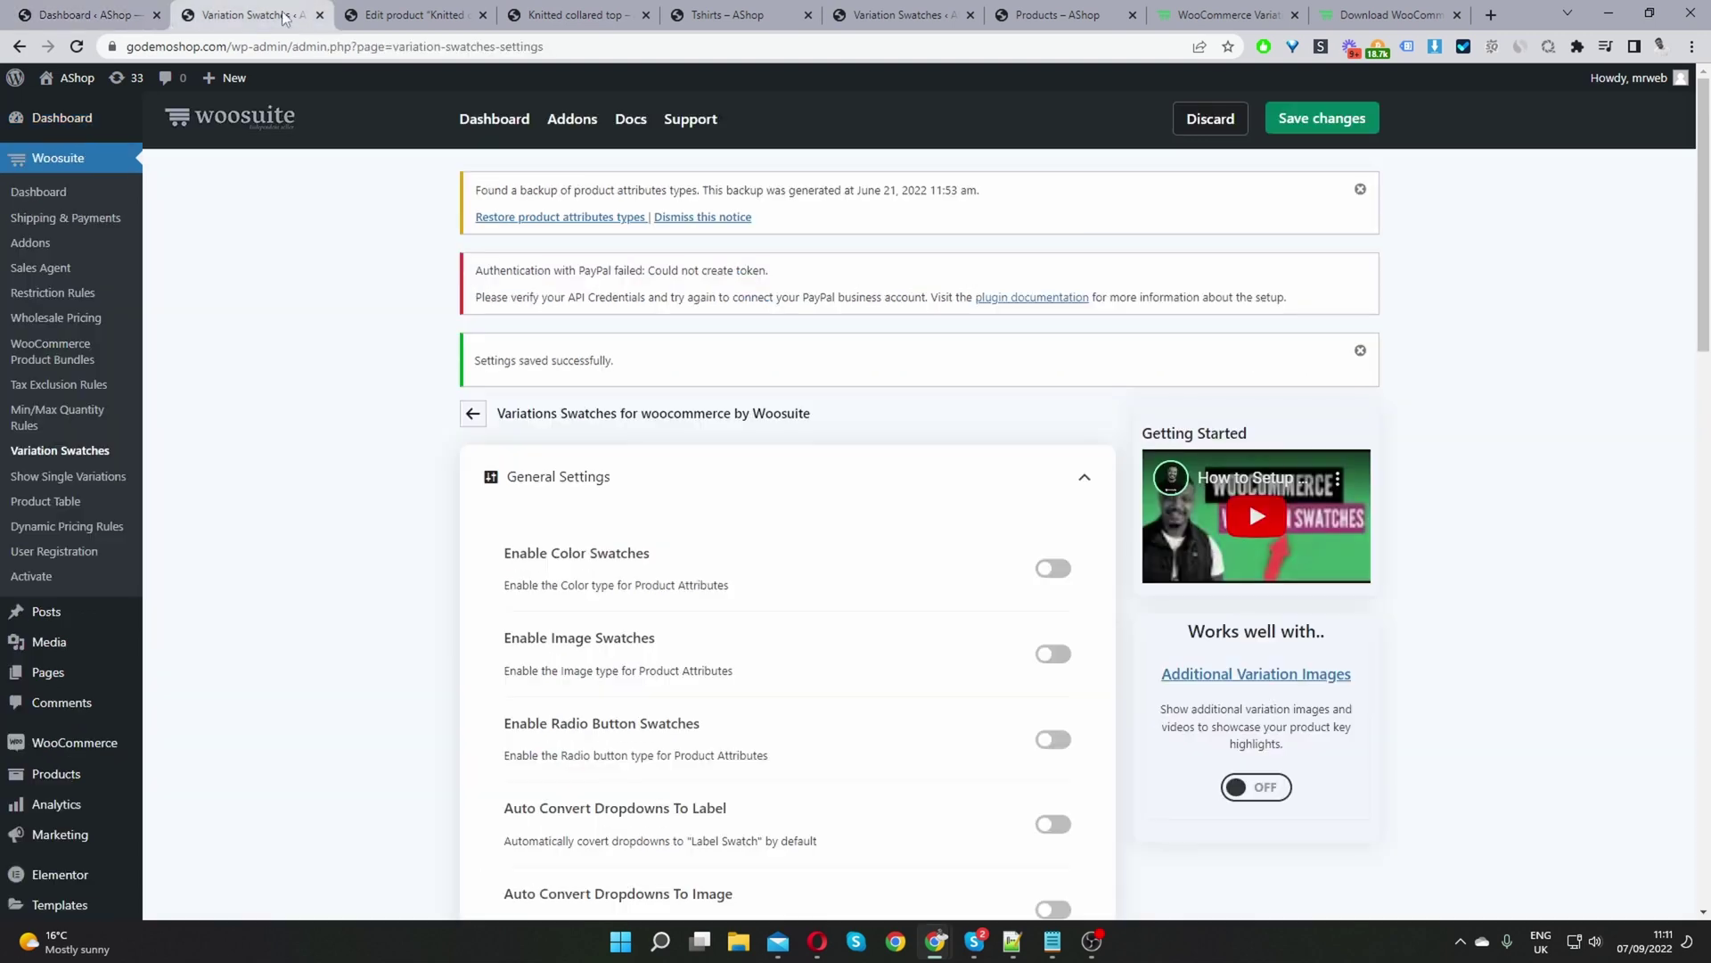
scroll(1053, 536, down, 2)
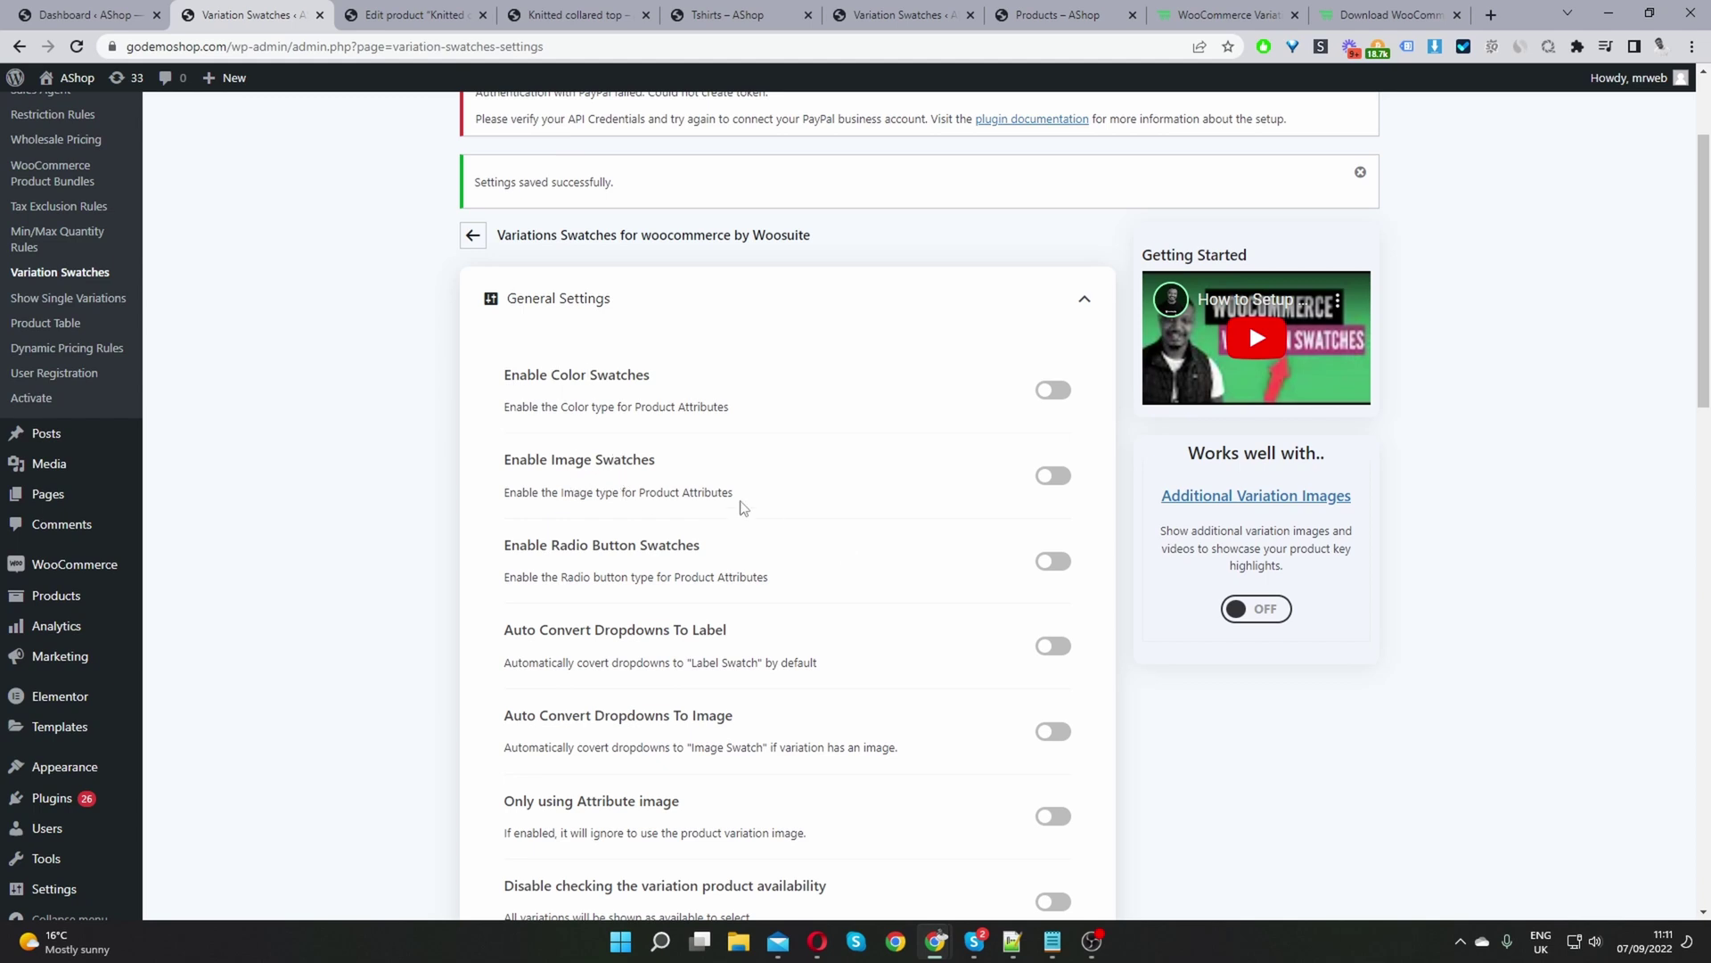
Step: Review the feature descriptions on Woosuite's WooCommerce Variation Swatches plugin page, from image swatches to dual color and swatch limit
click(1173, 21)
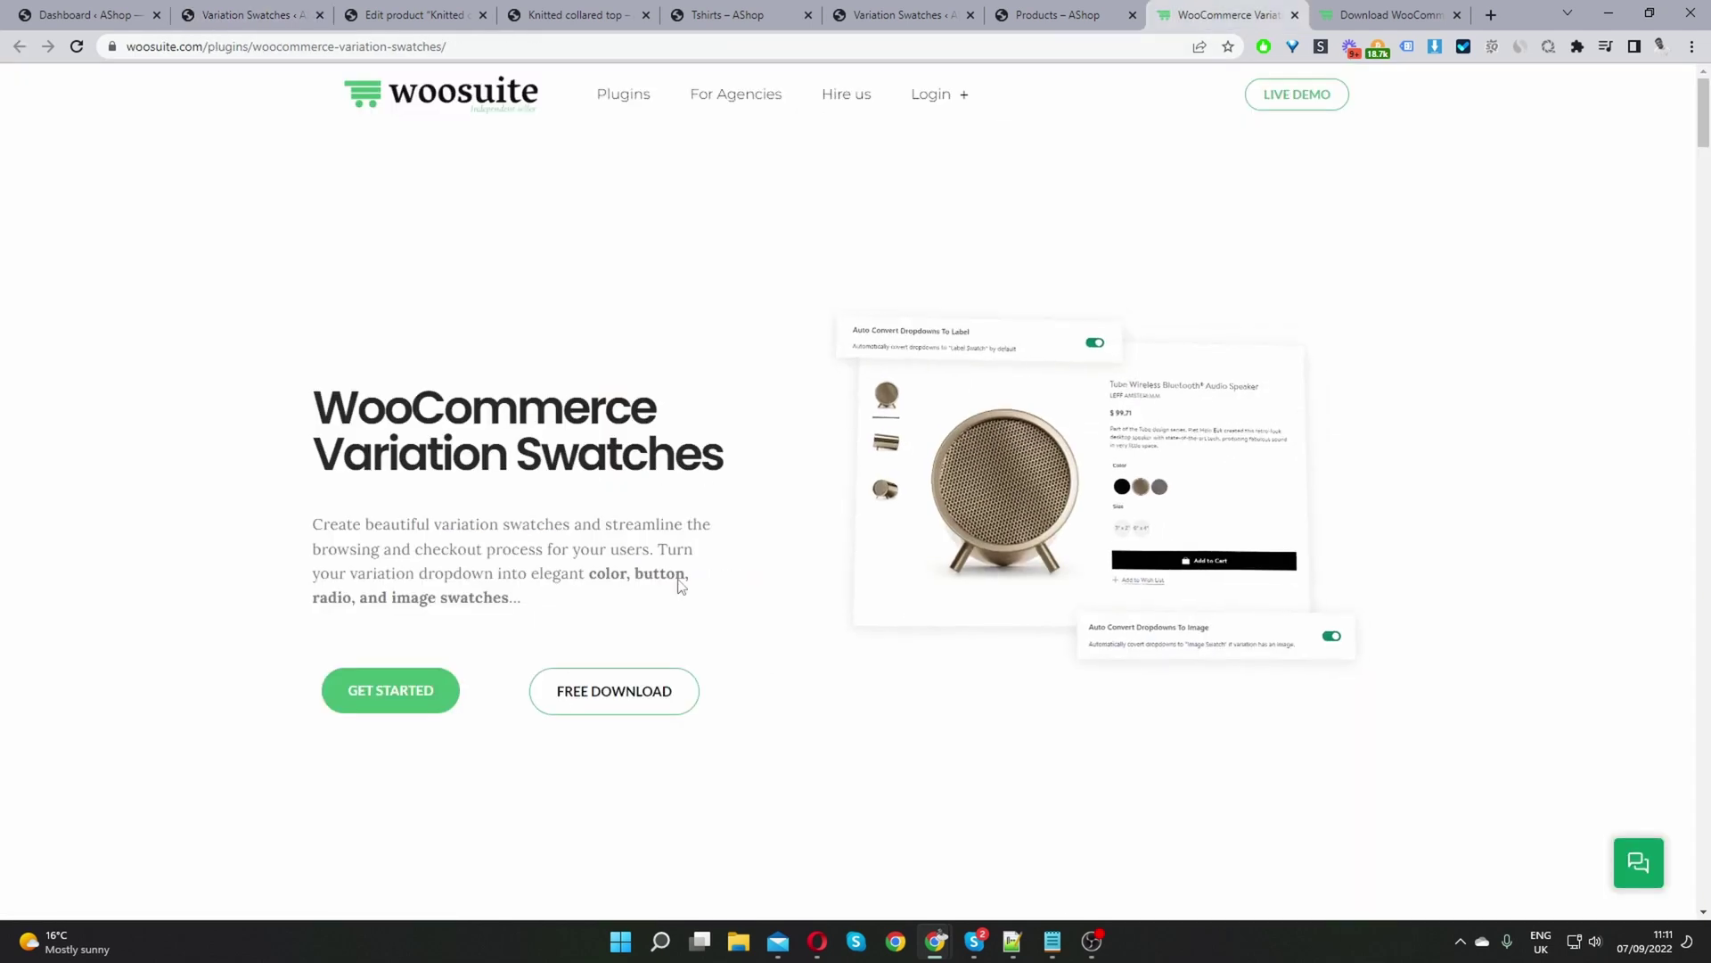
scroll(1159, 533, down, 10)
scroll(1159, 544, up, 4)
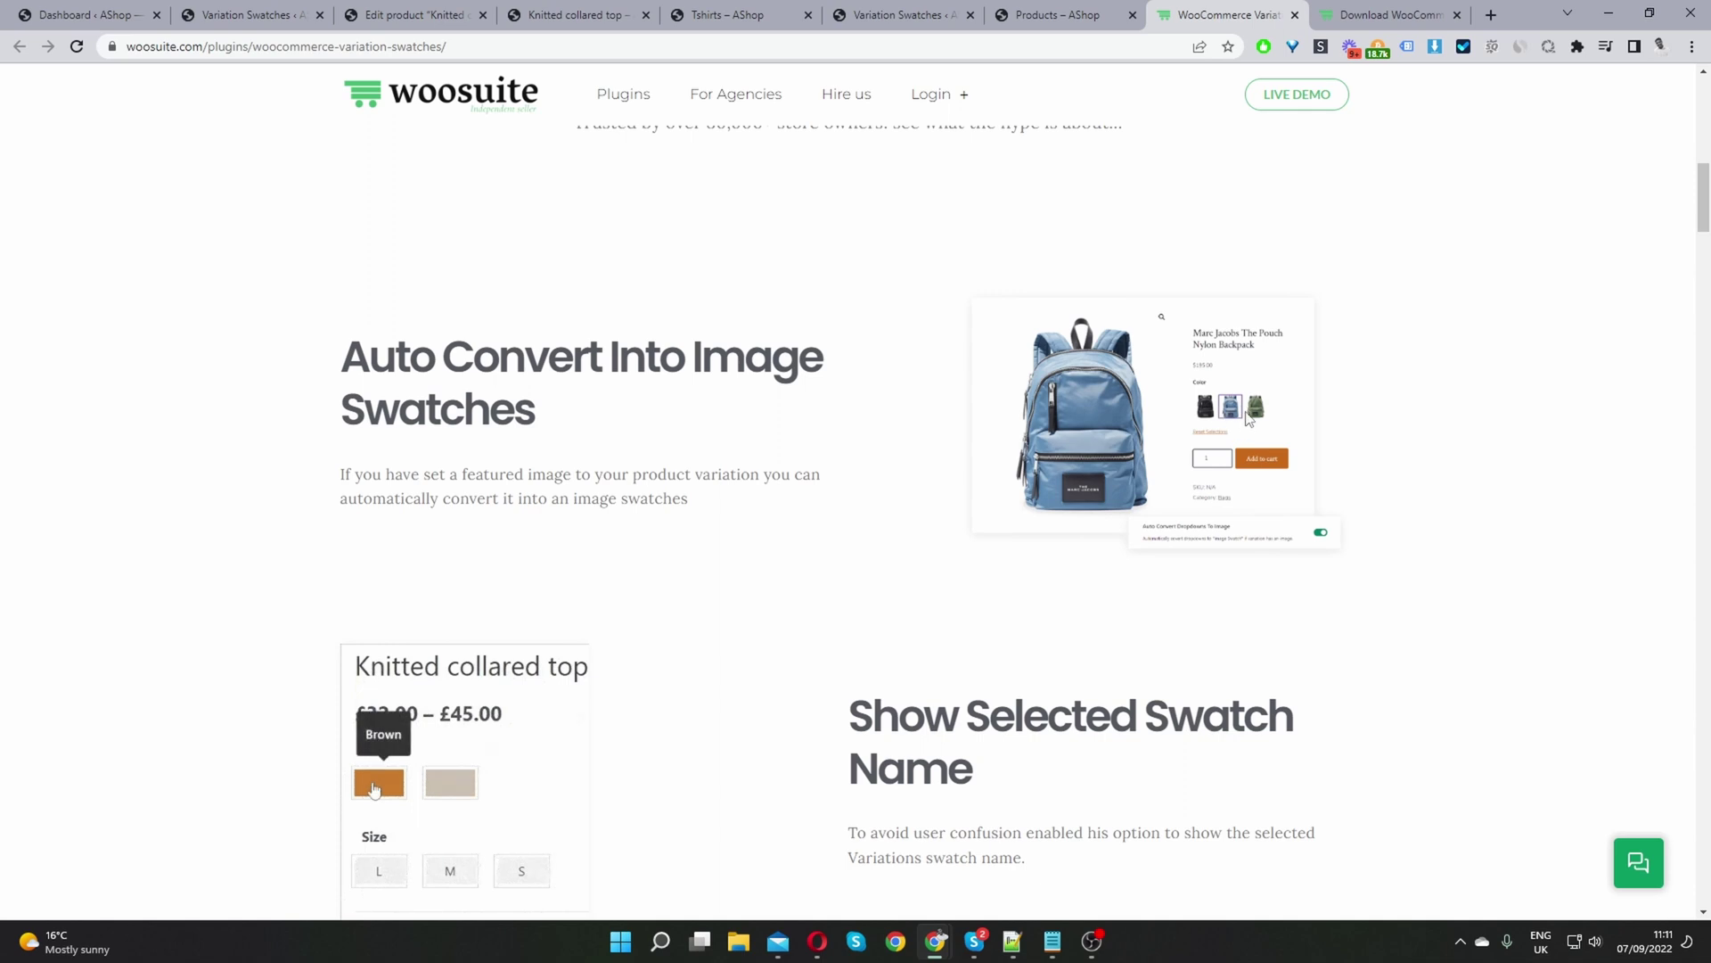
scroll(1013, 499, down, 3)
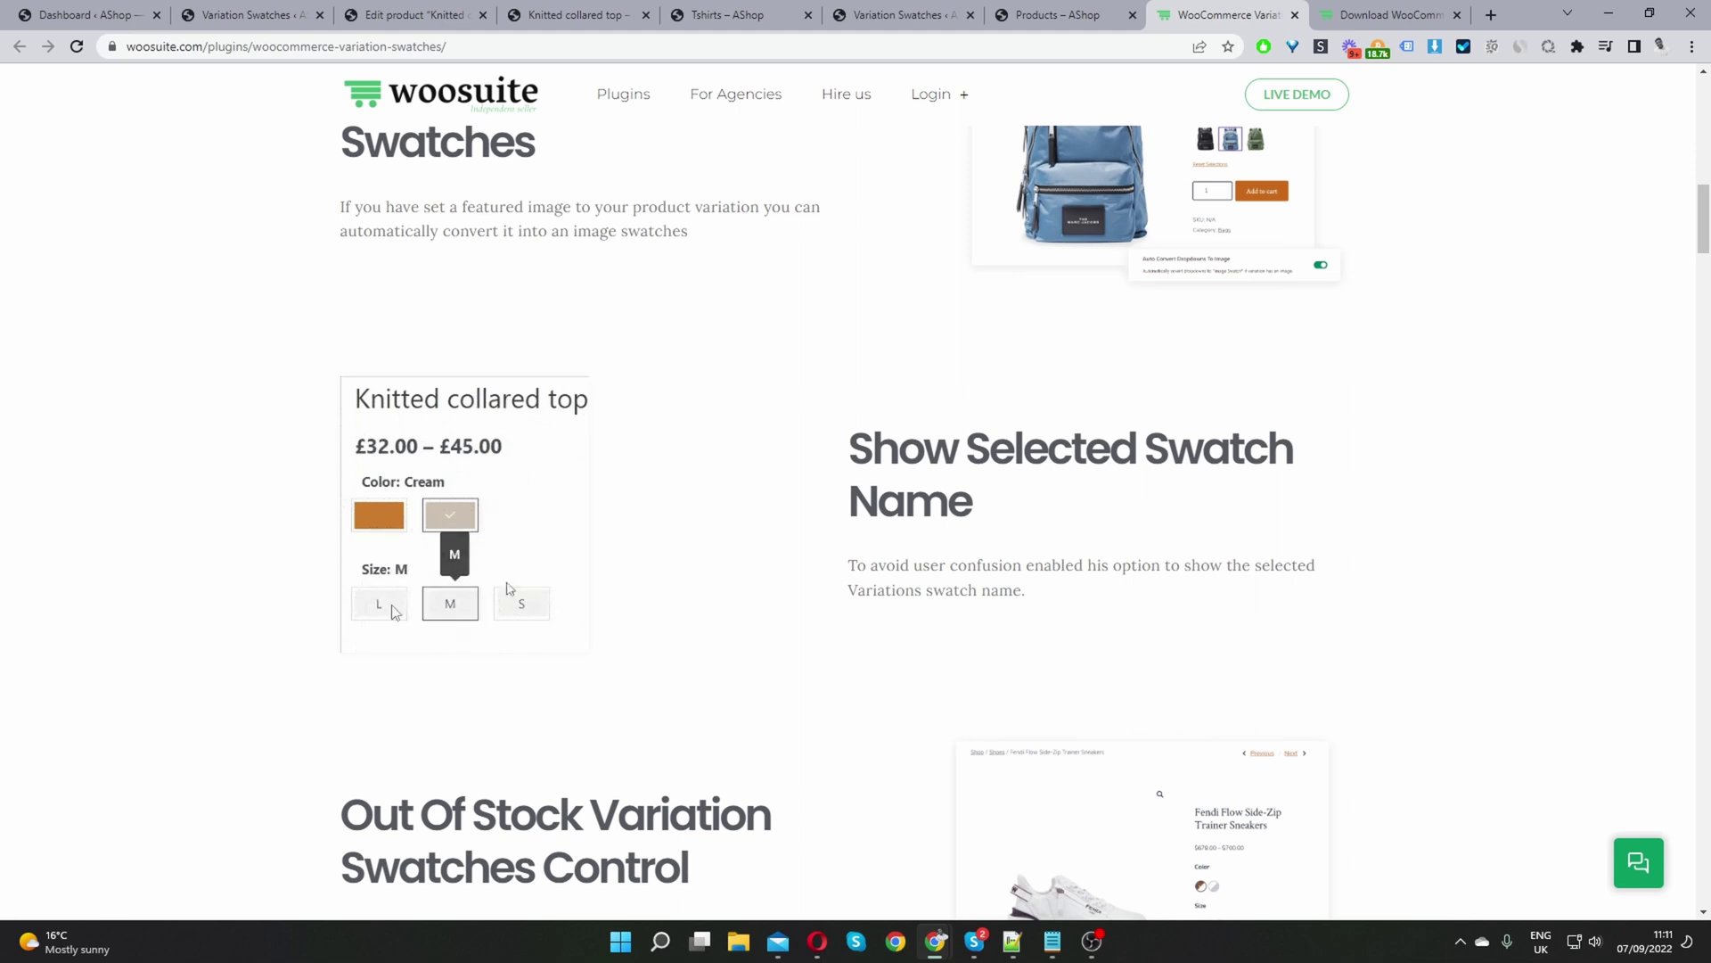
scroll(772, 701, down, 4)
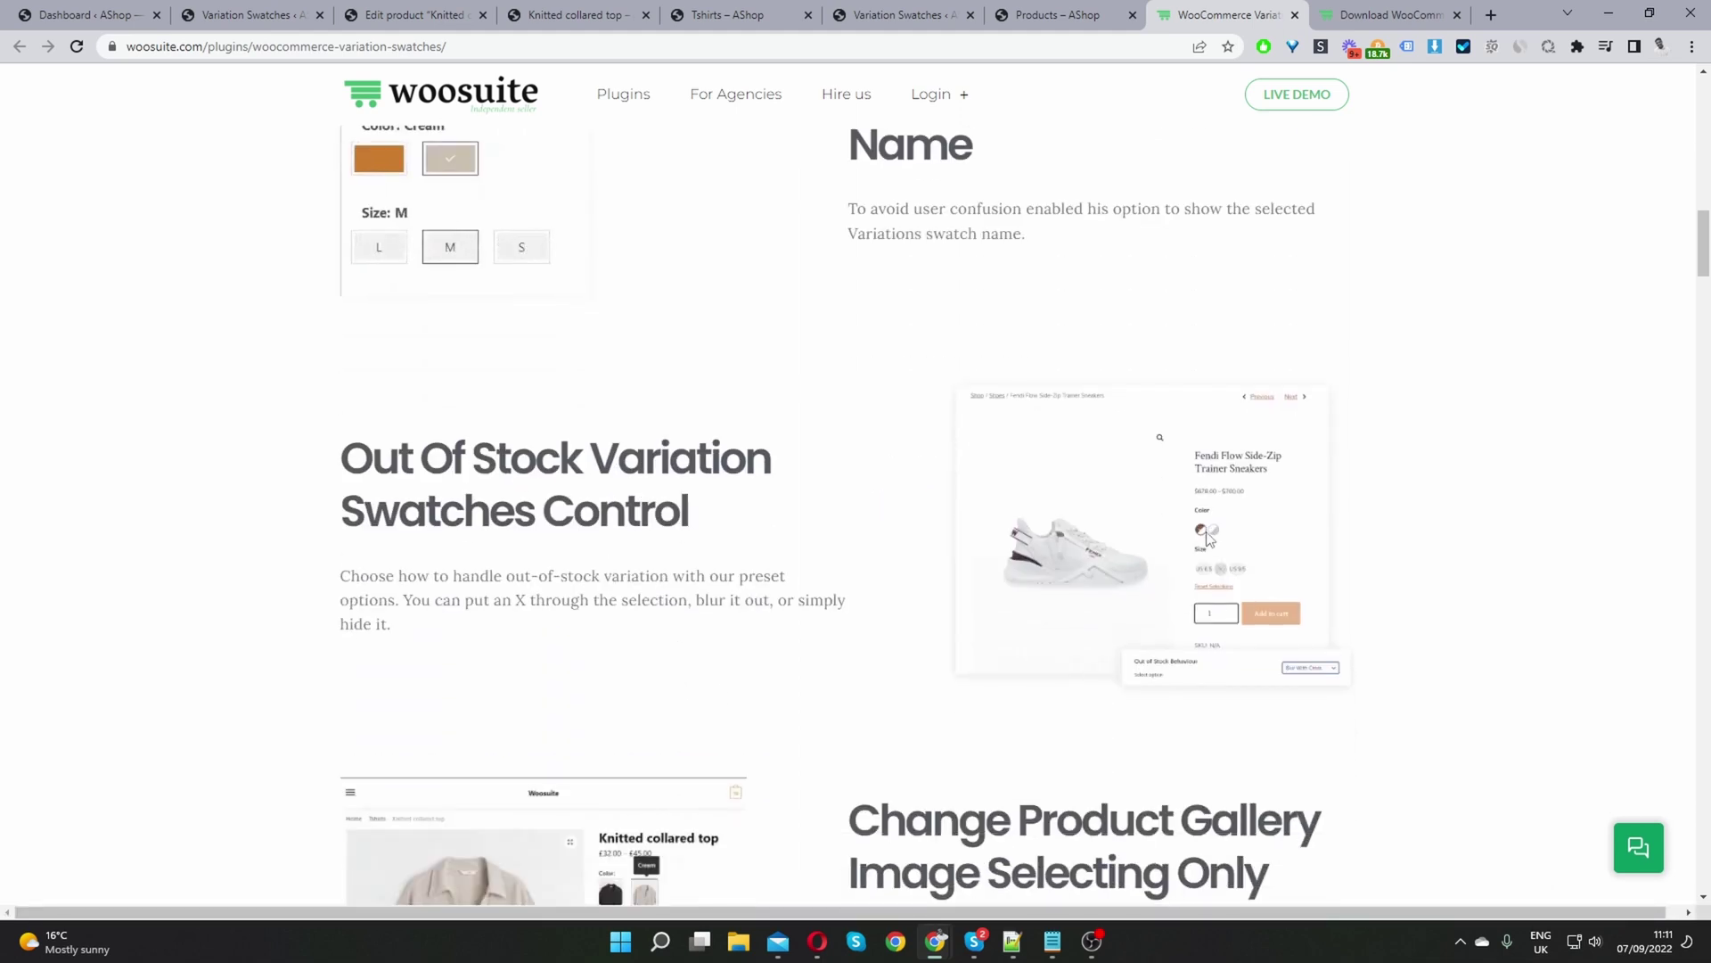
scroll(861, 675, down, 12)
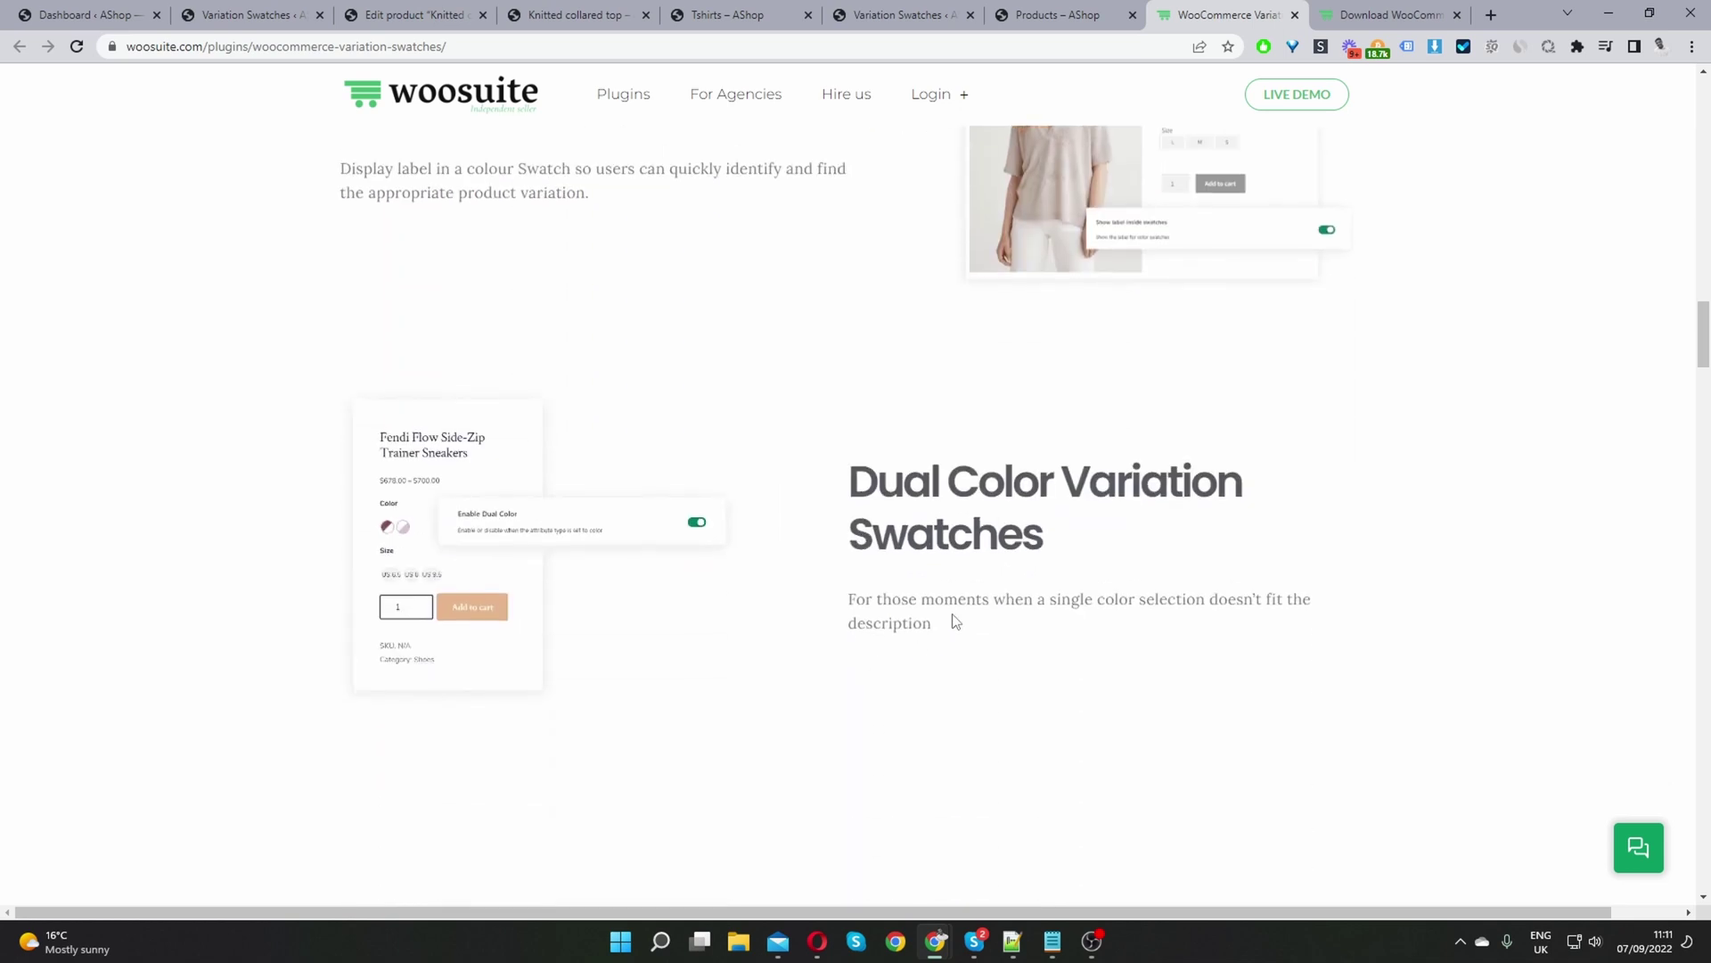
scroll(920, 738, down, 8)
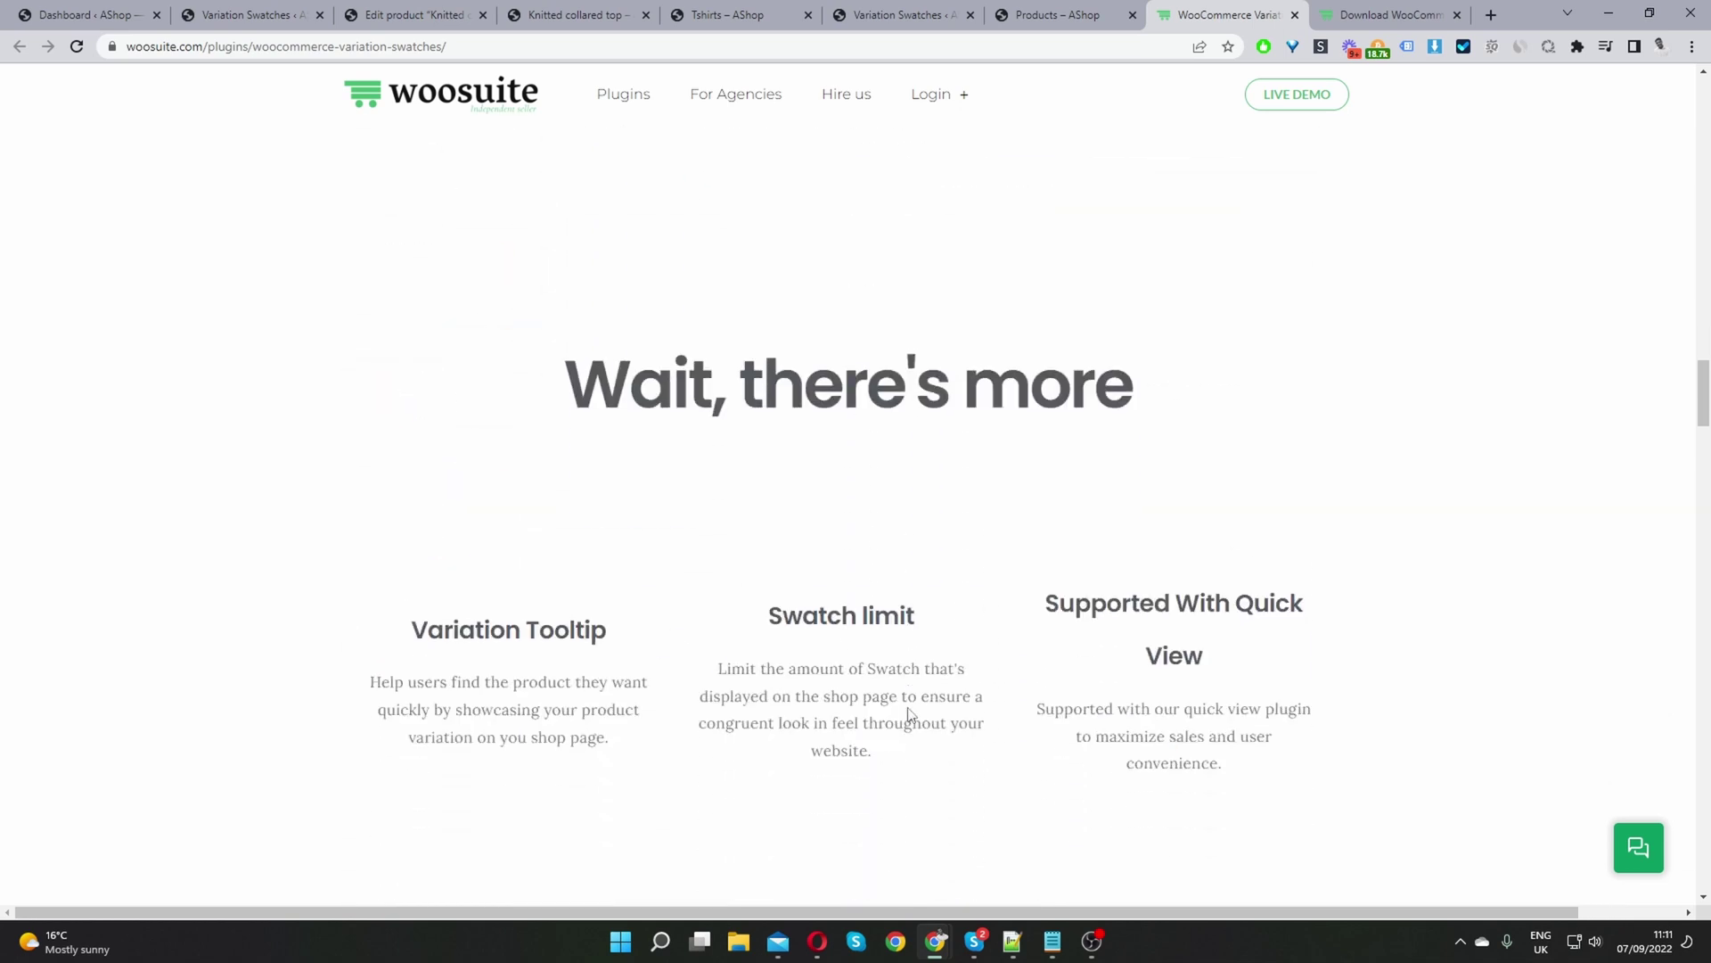
Step: Enable Auto Convert Dropdowns To Label for Color, Fabric and Size, save the swatch settings, and go back to the product page
click(242, 16)
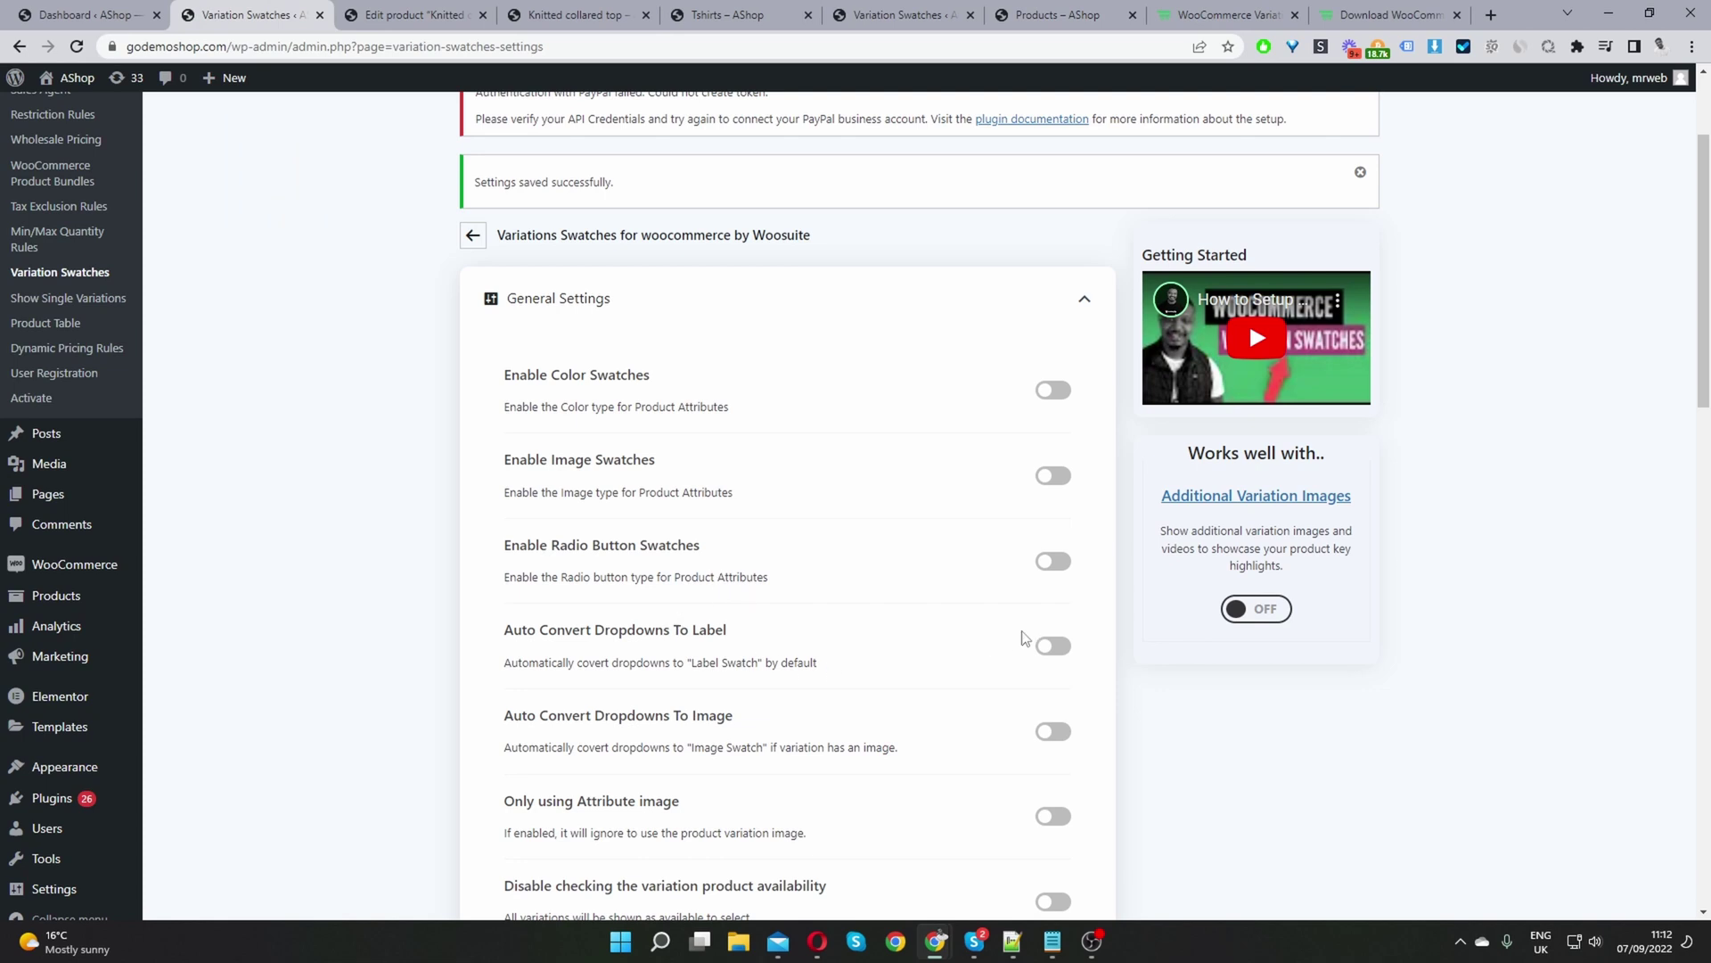
click(1049, 645)
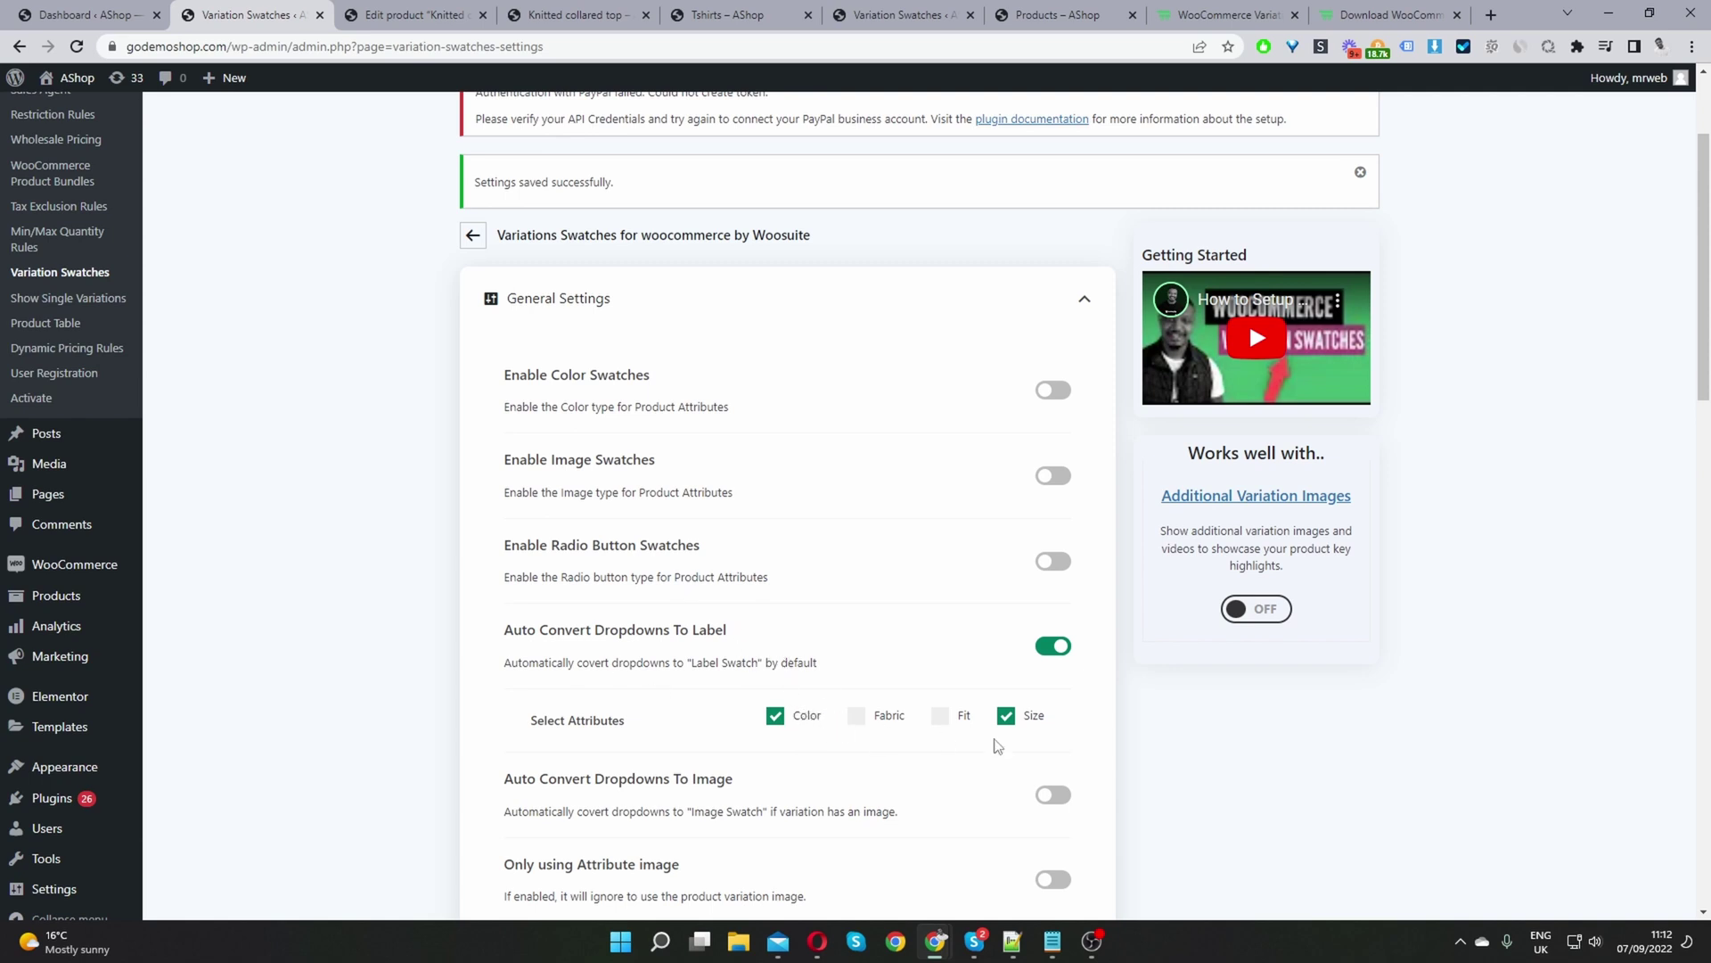
click(877, 721)
scroll(1025, 780, up, 2)
click(1321, 117)
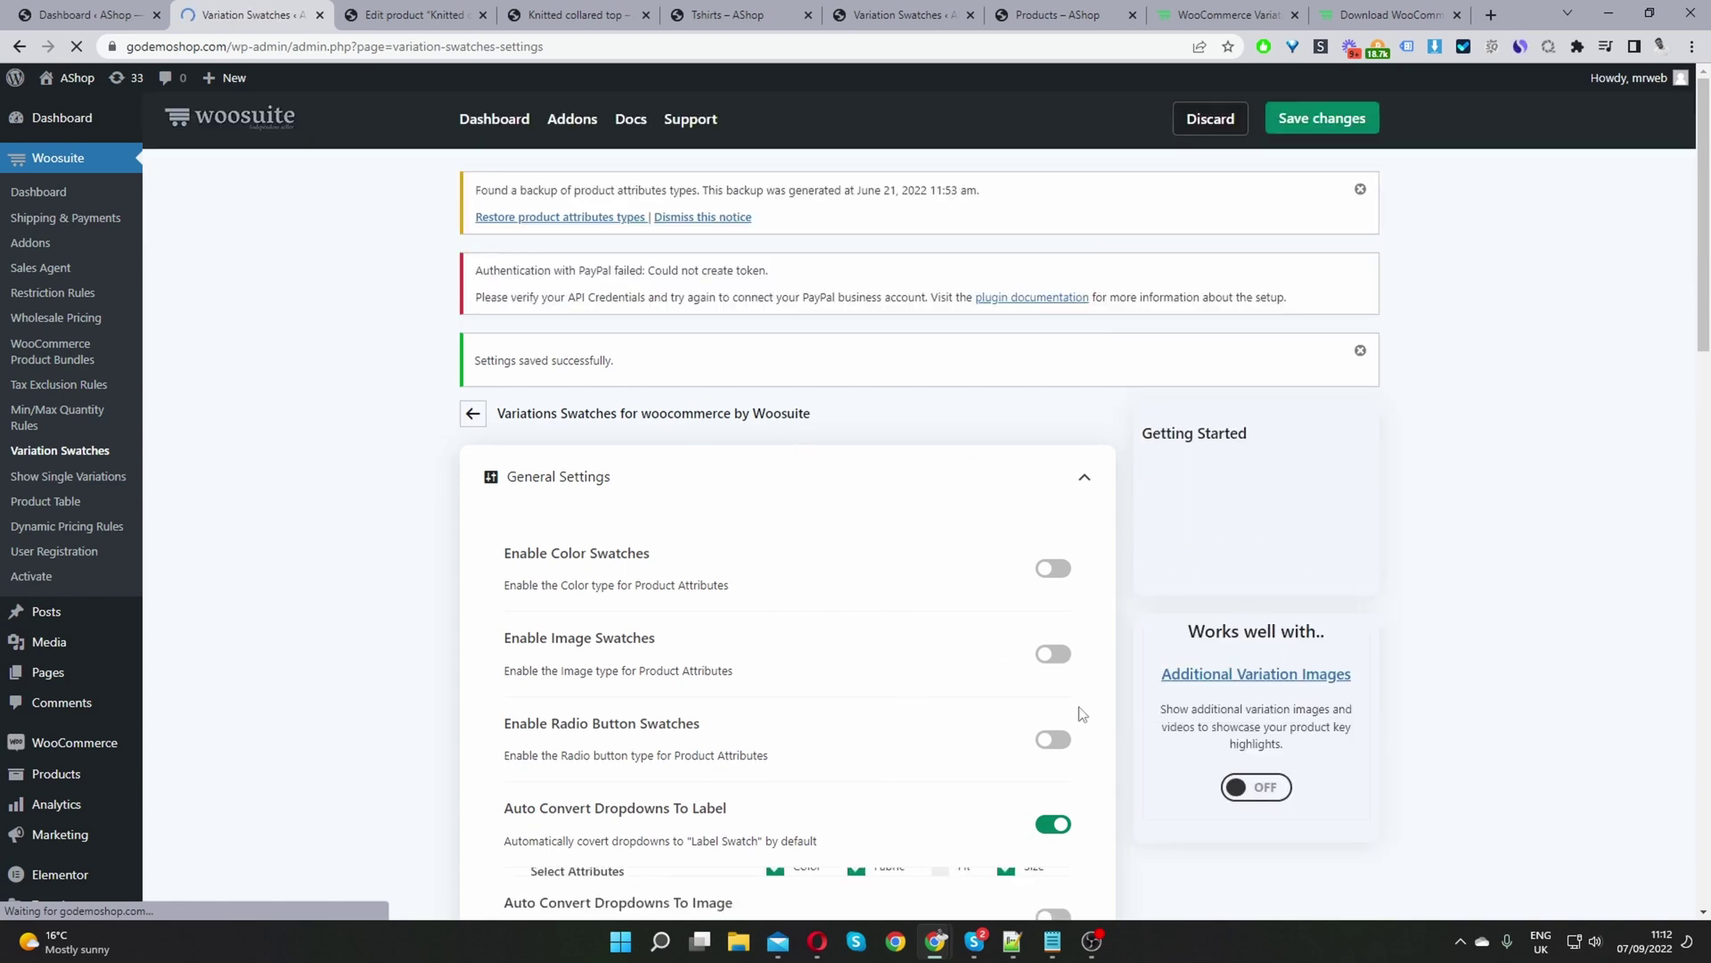
click(574, 14)
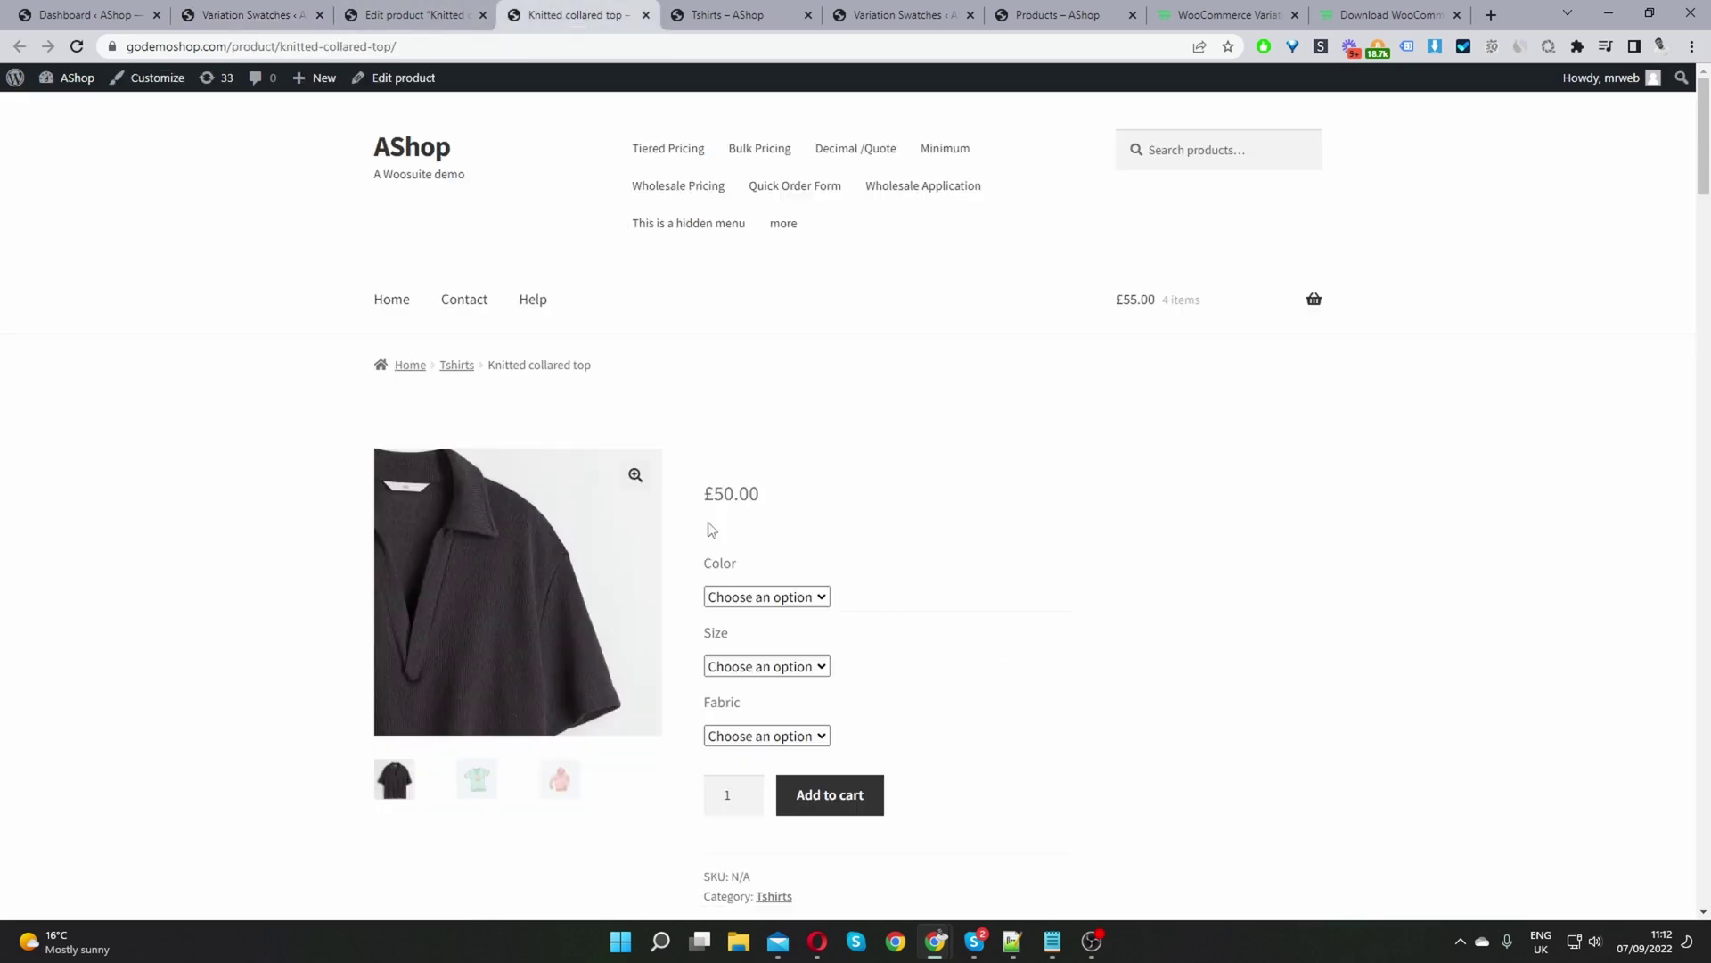
Step: Reload the Knitted collared top page and try its Cream, Brown and Cotton swatches
click(76, 48)
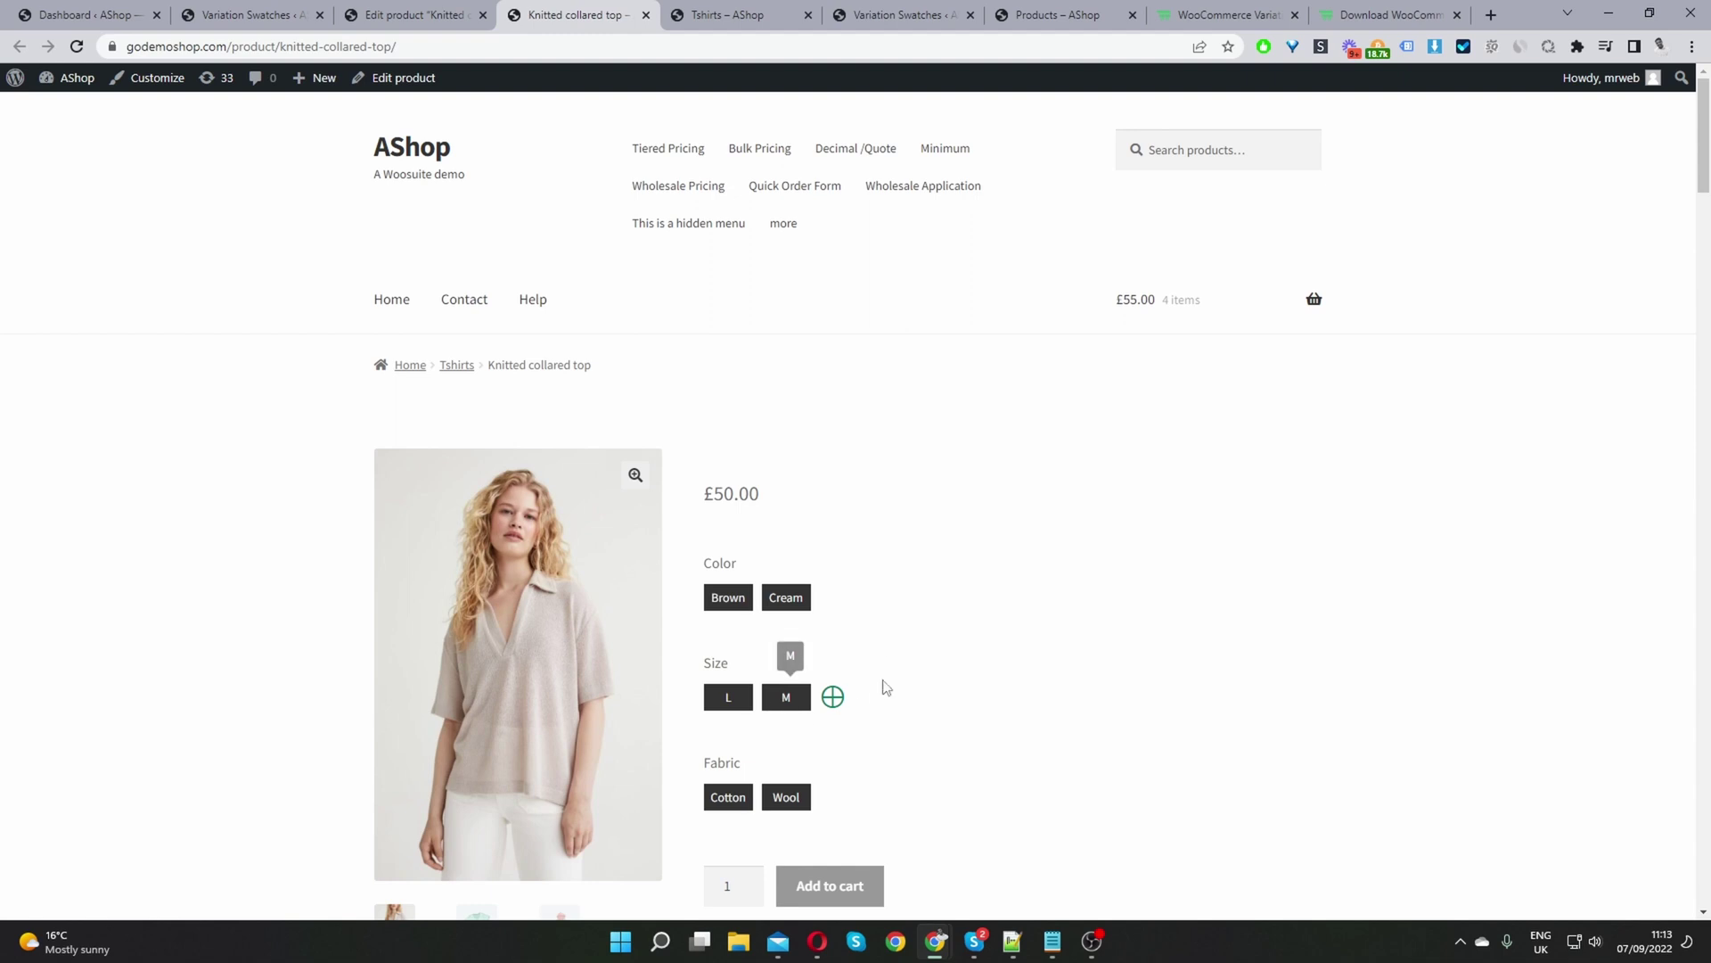
click(786, 602)
click(729, 599)
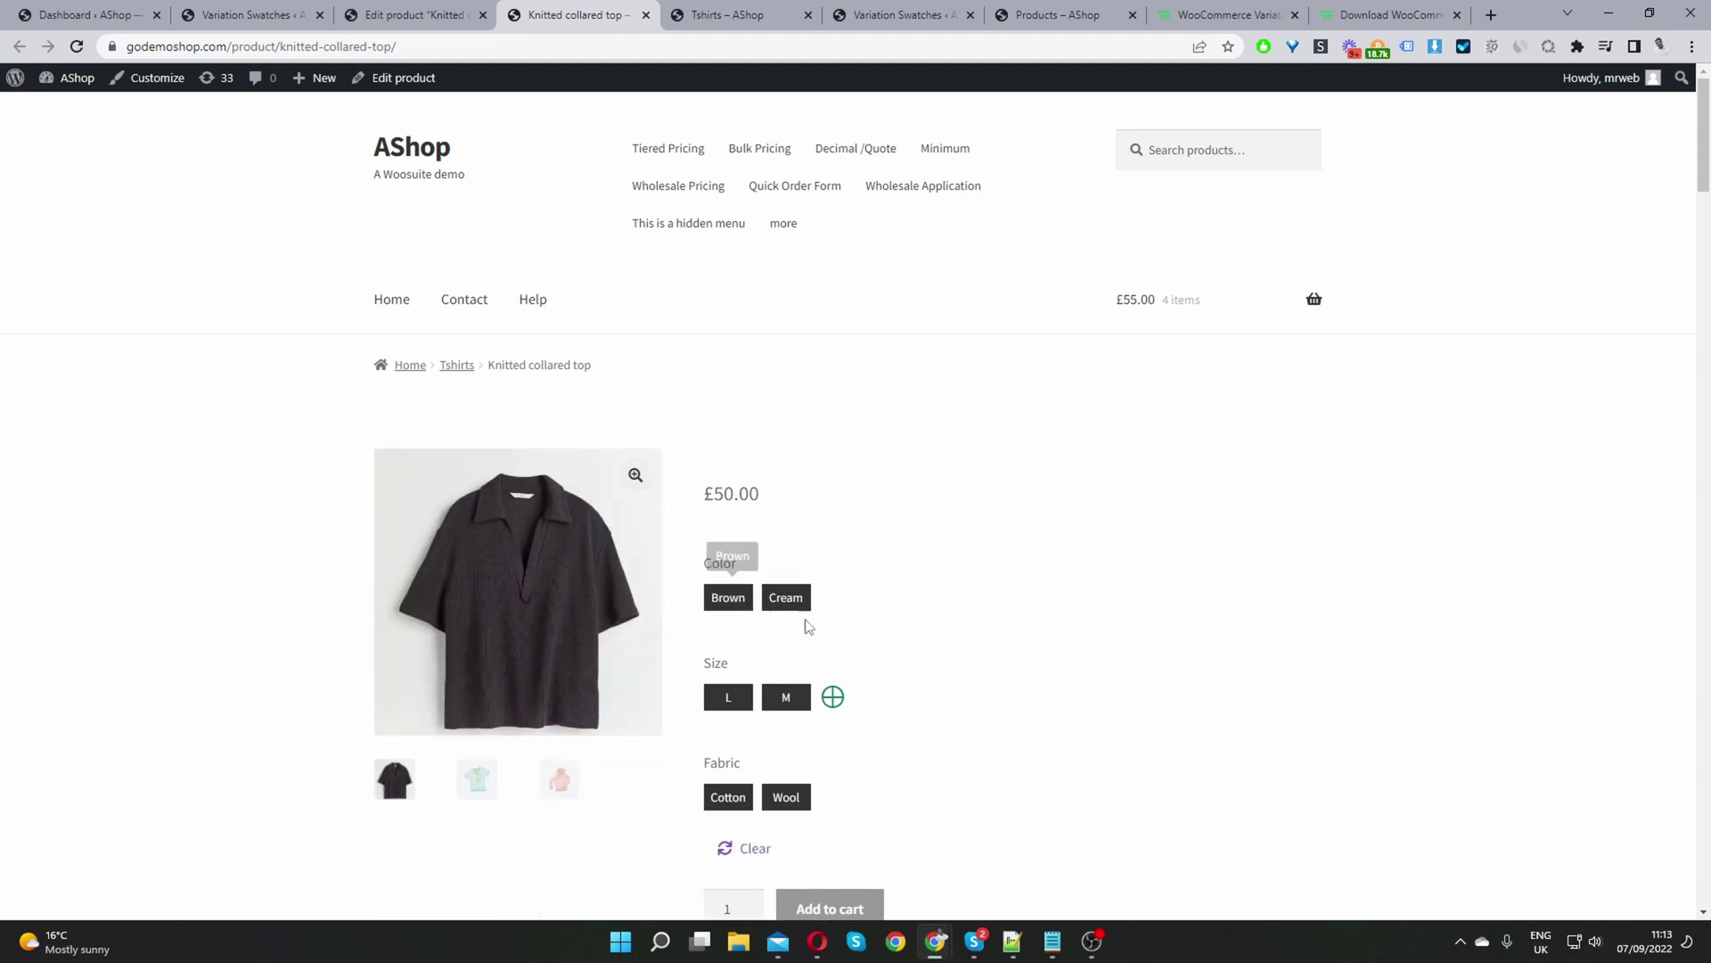
click(737, 804)
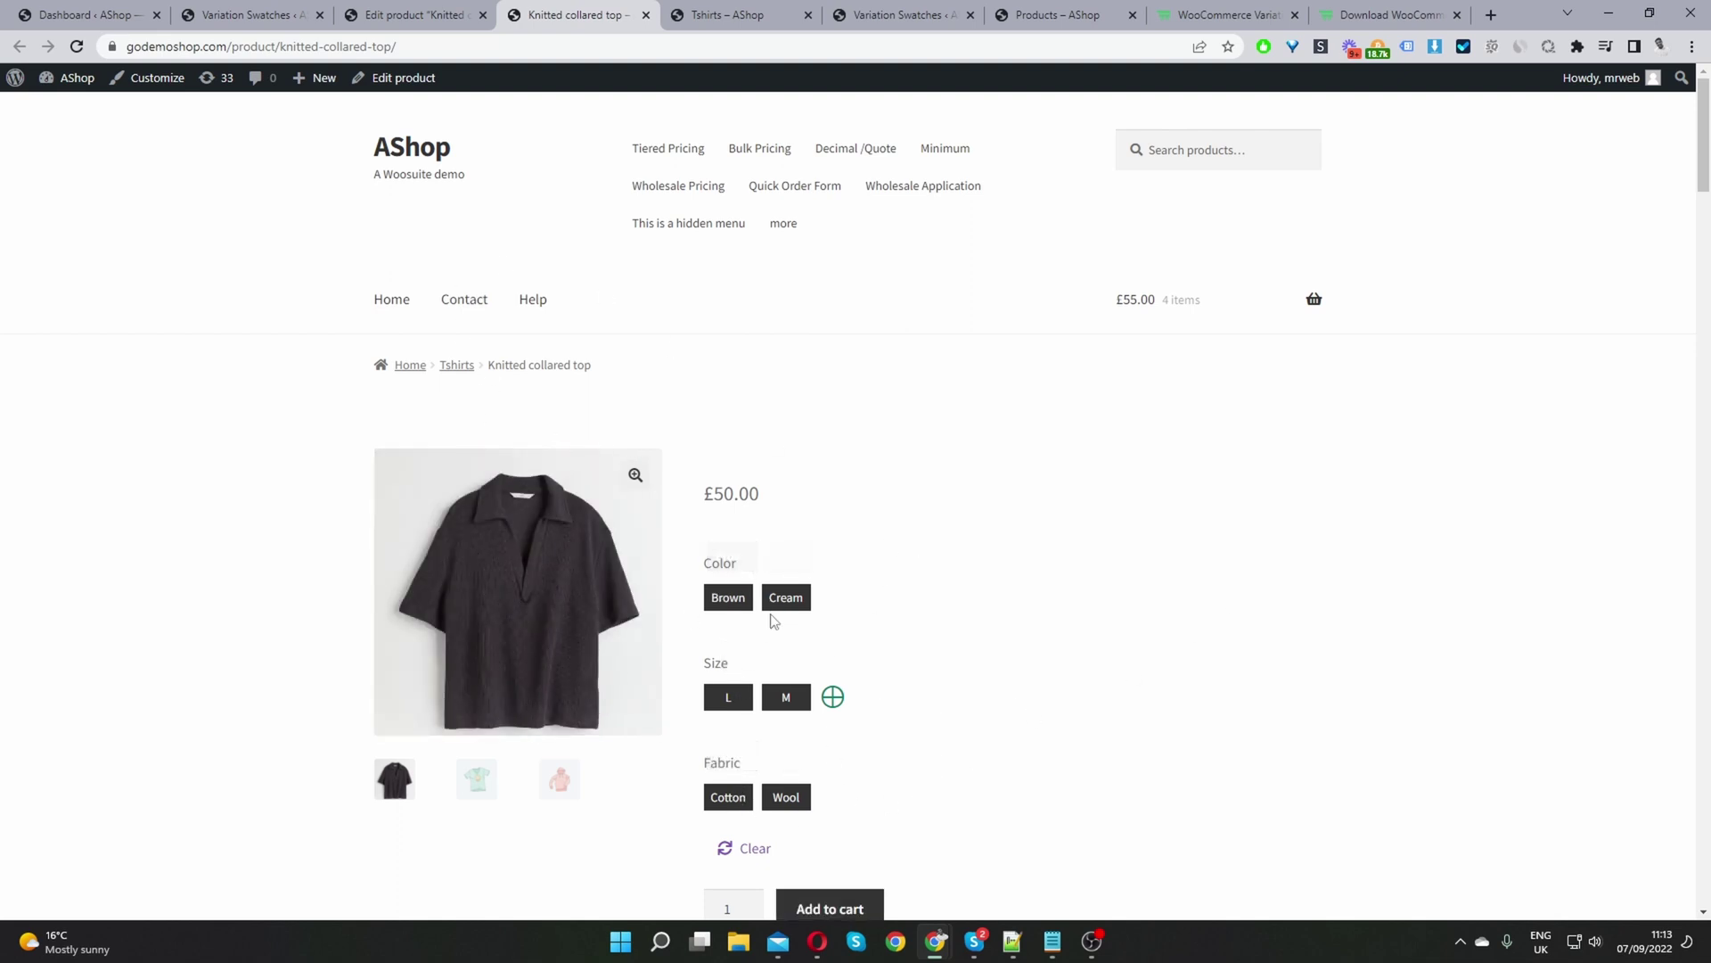
Step: Check the Tshirts category page, then enable Show Swatches Label in the Archive / Shop swatch settings with Show single attribute off, and save
click(708, 15)
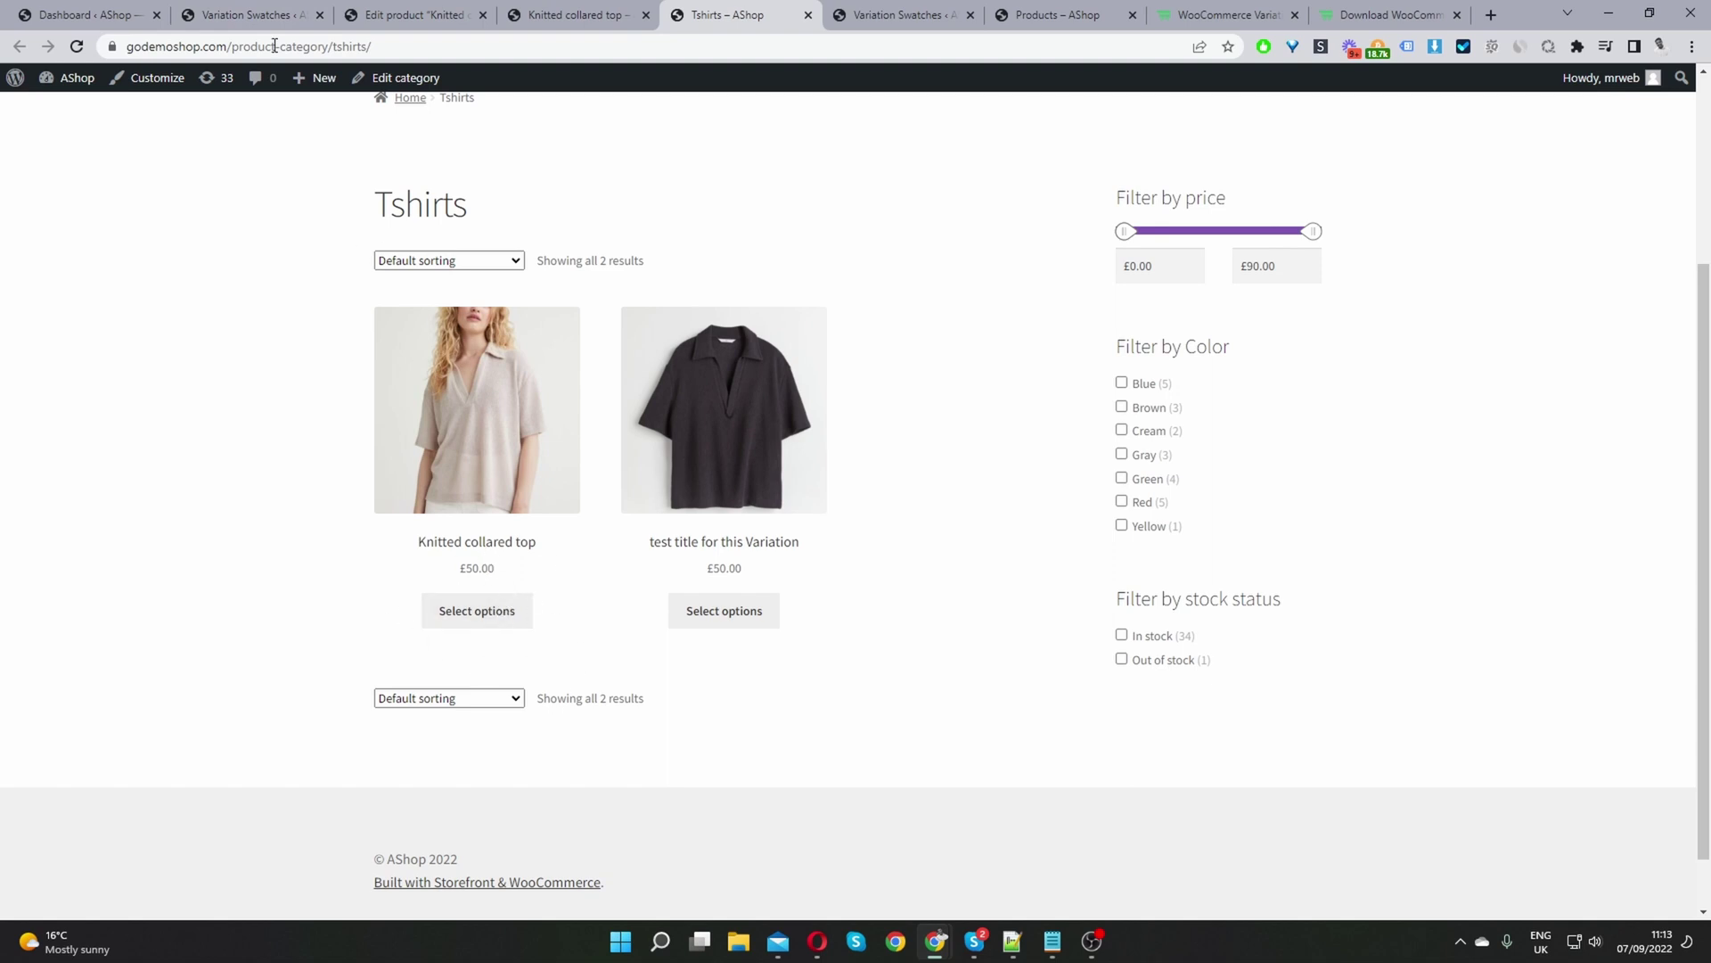
click(251, 15)
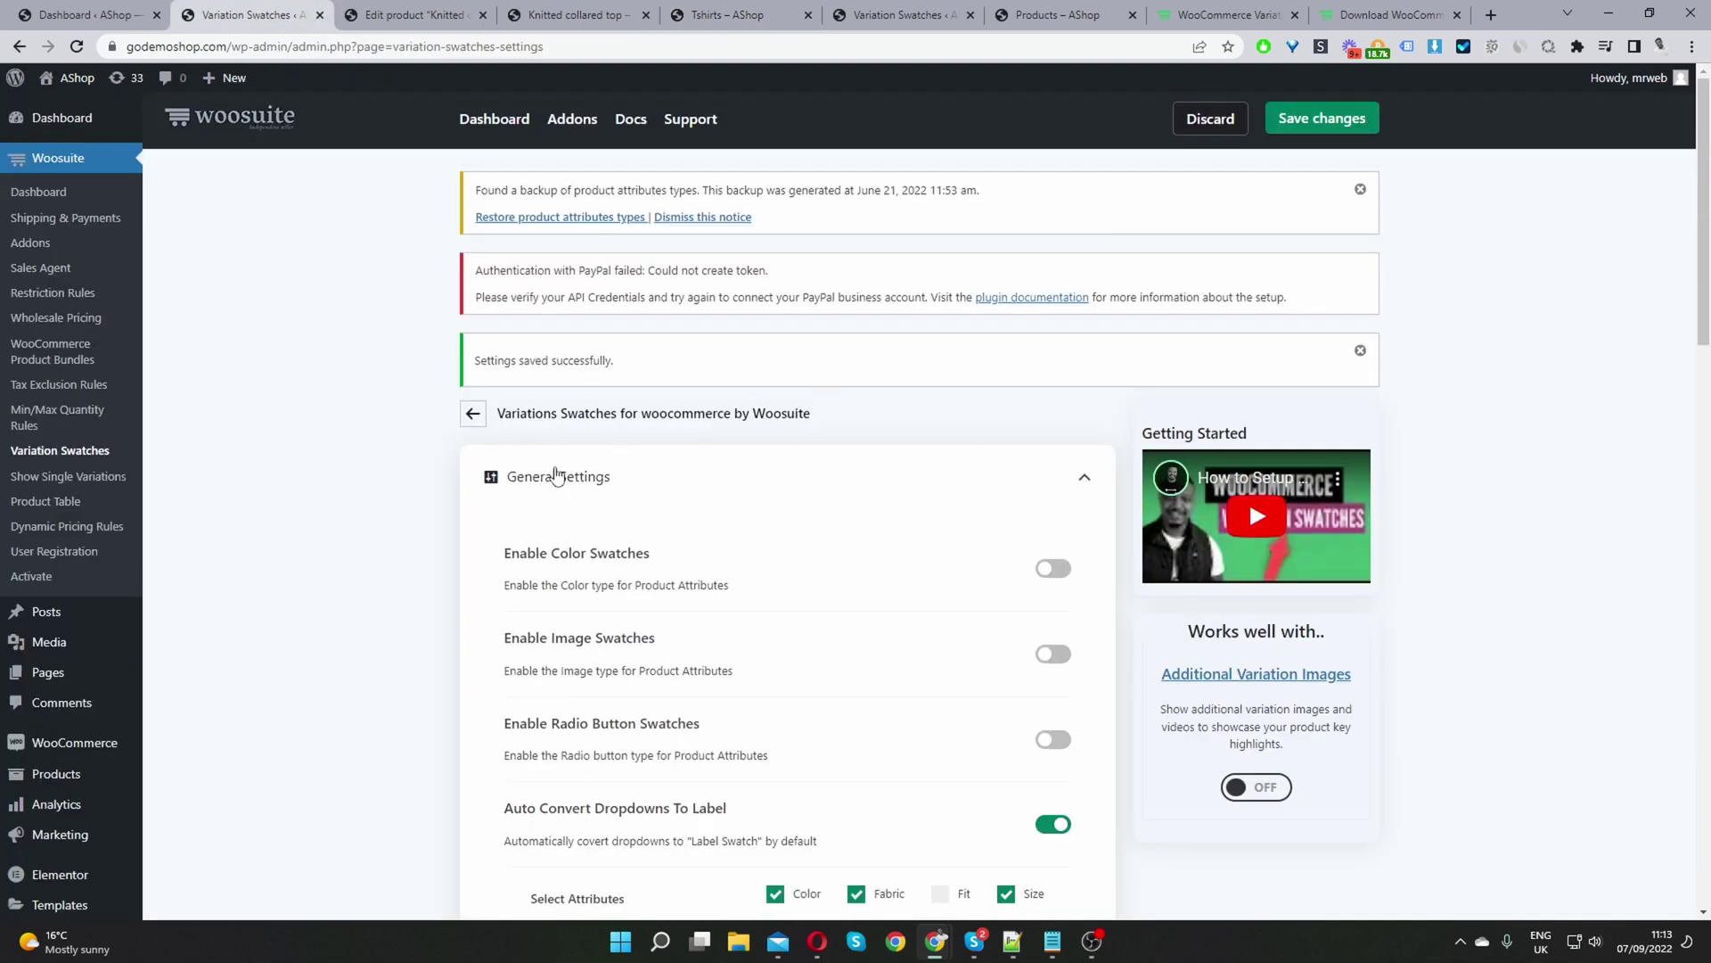
scroll(734, 497, down, 15)
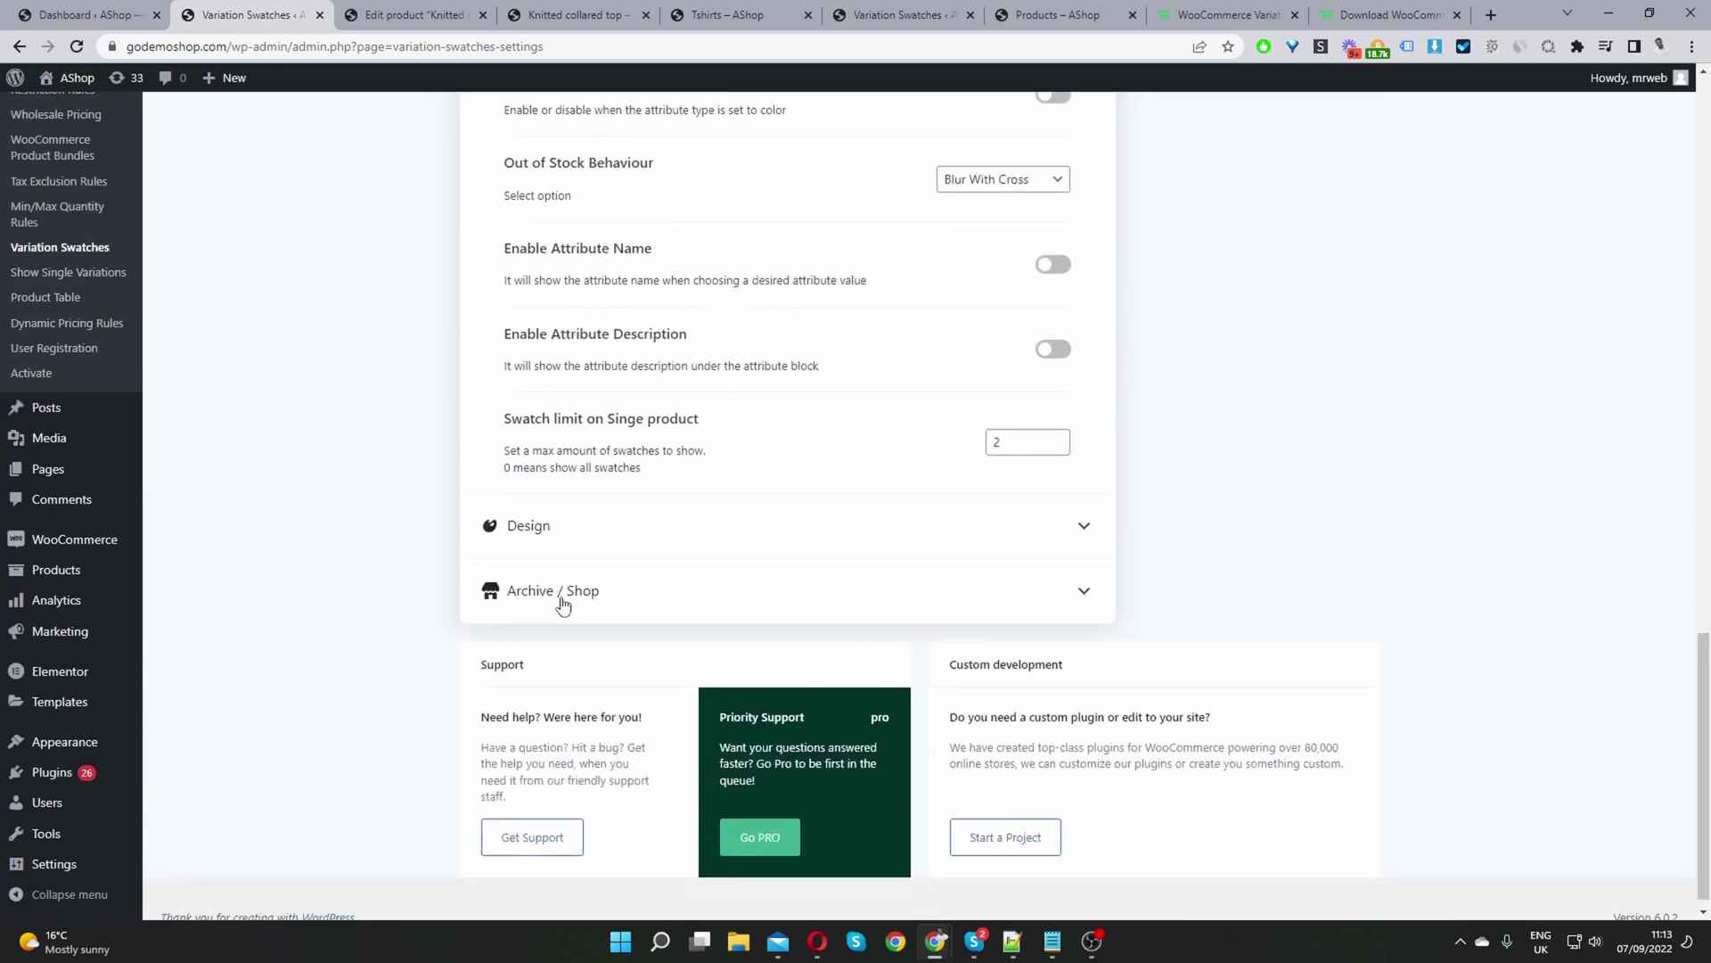
click(563, 592)
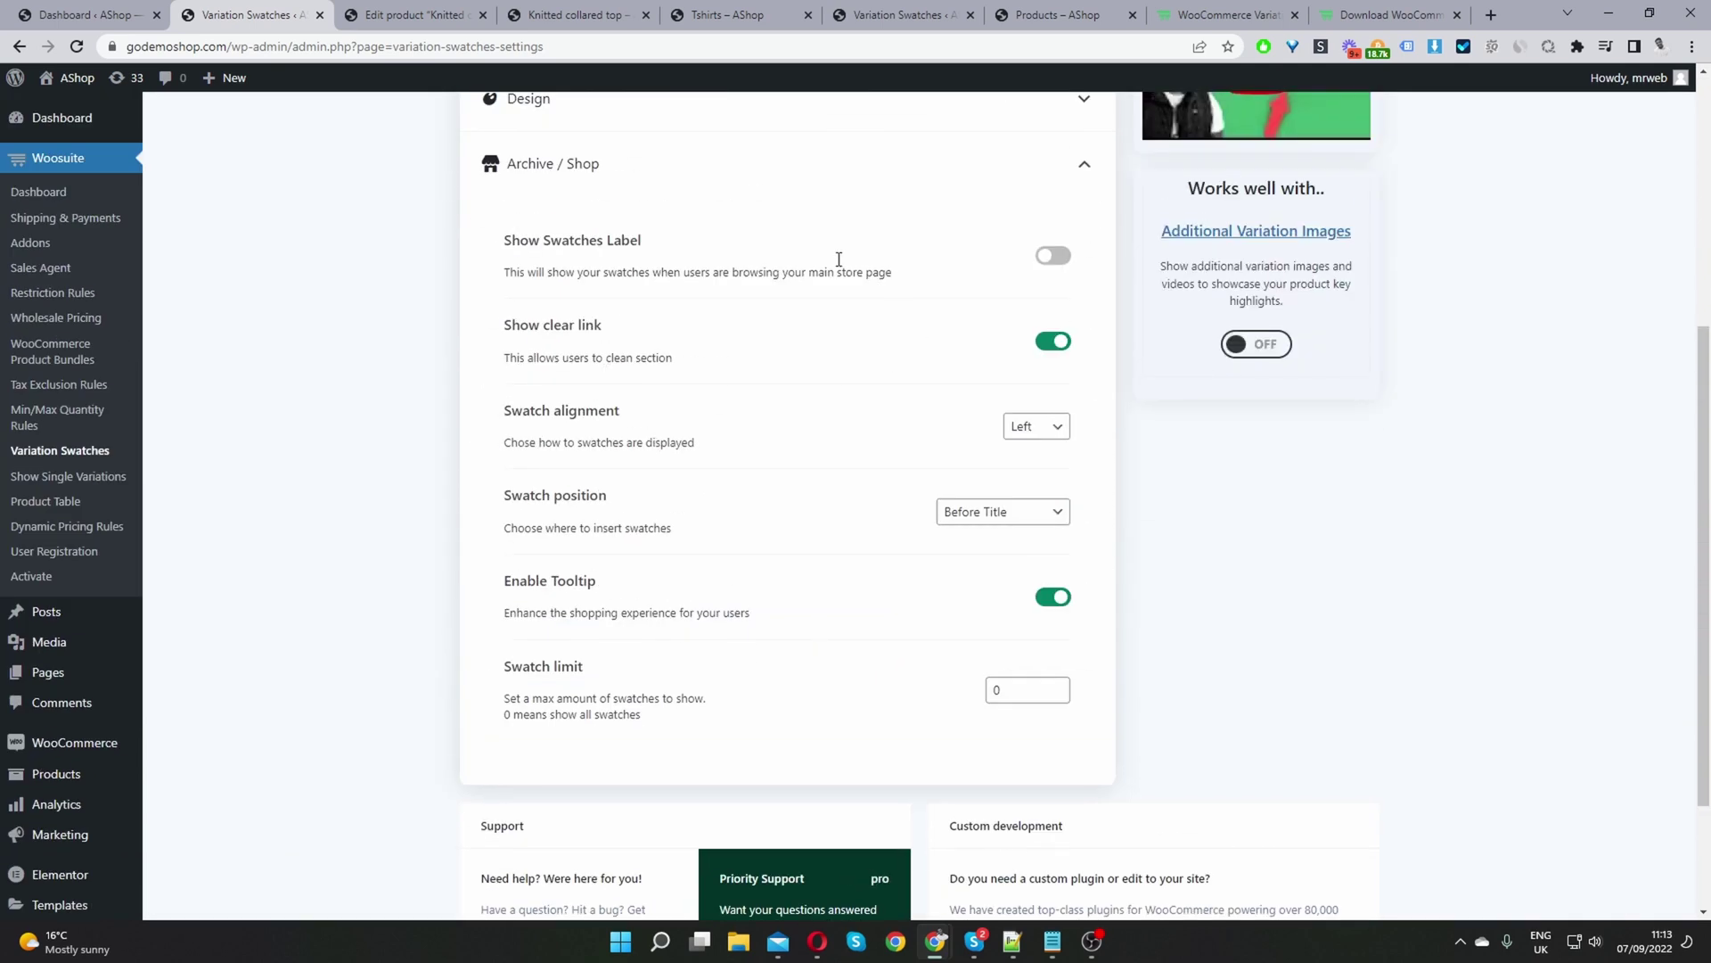
click(1054, 256)
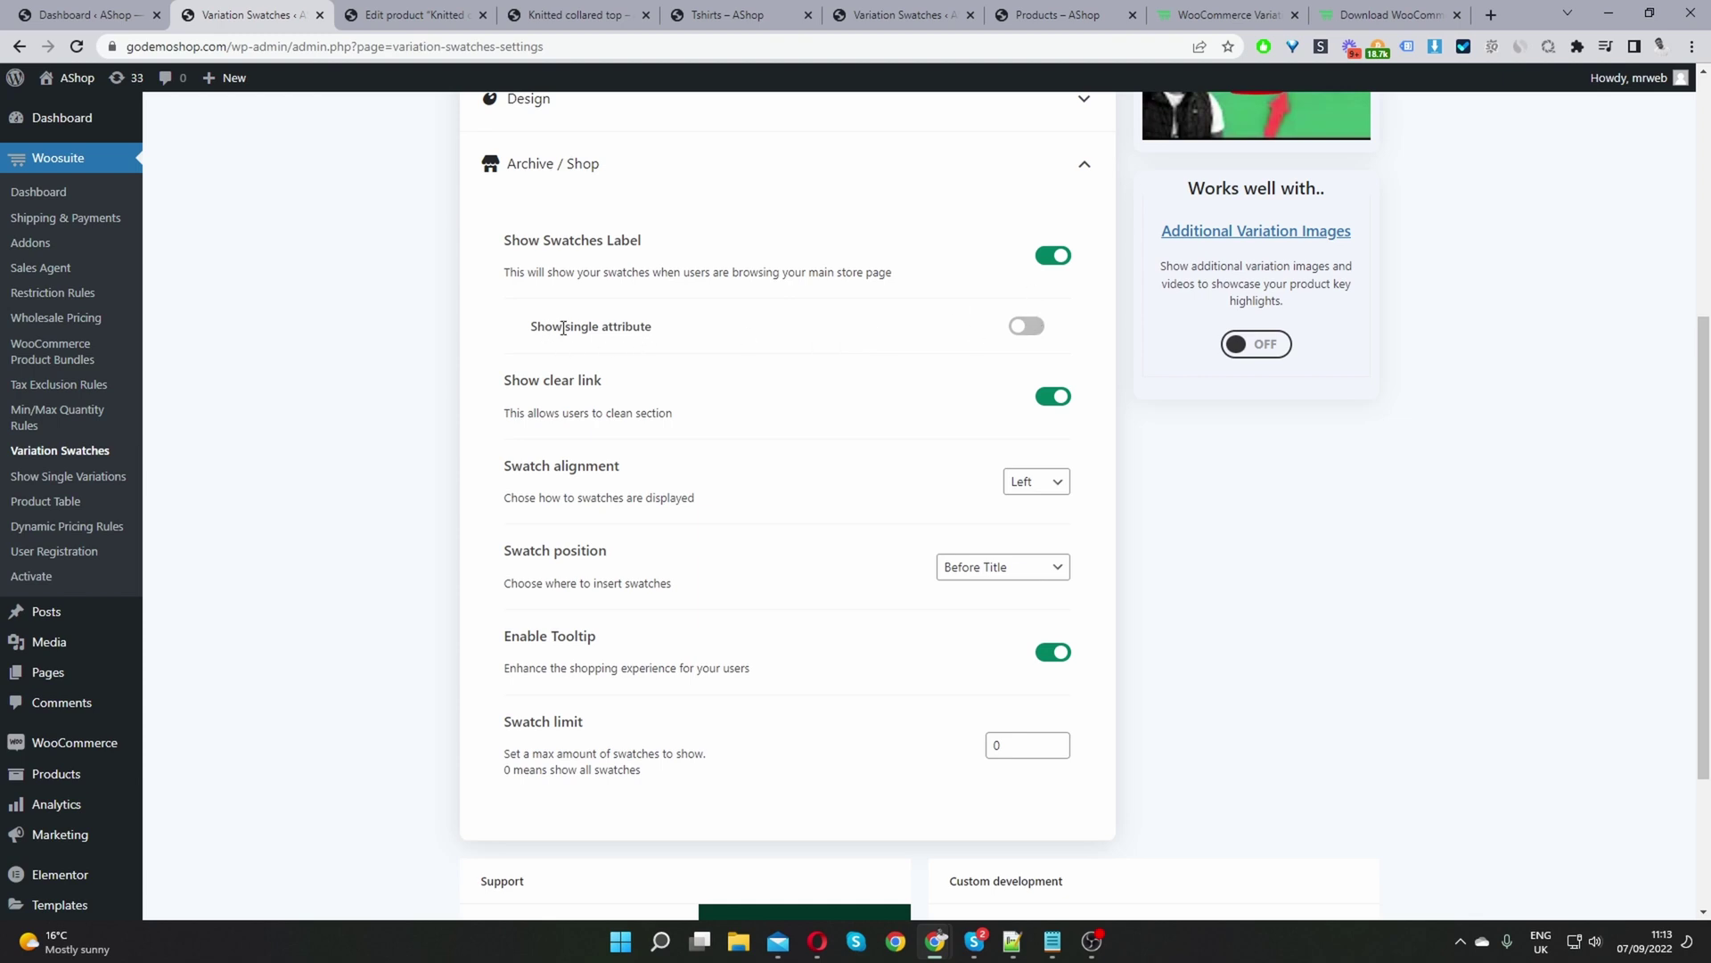
click(1024, 326)
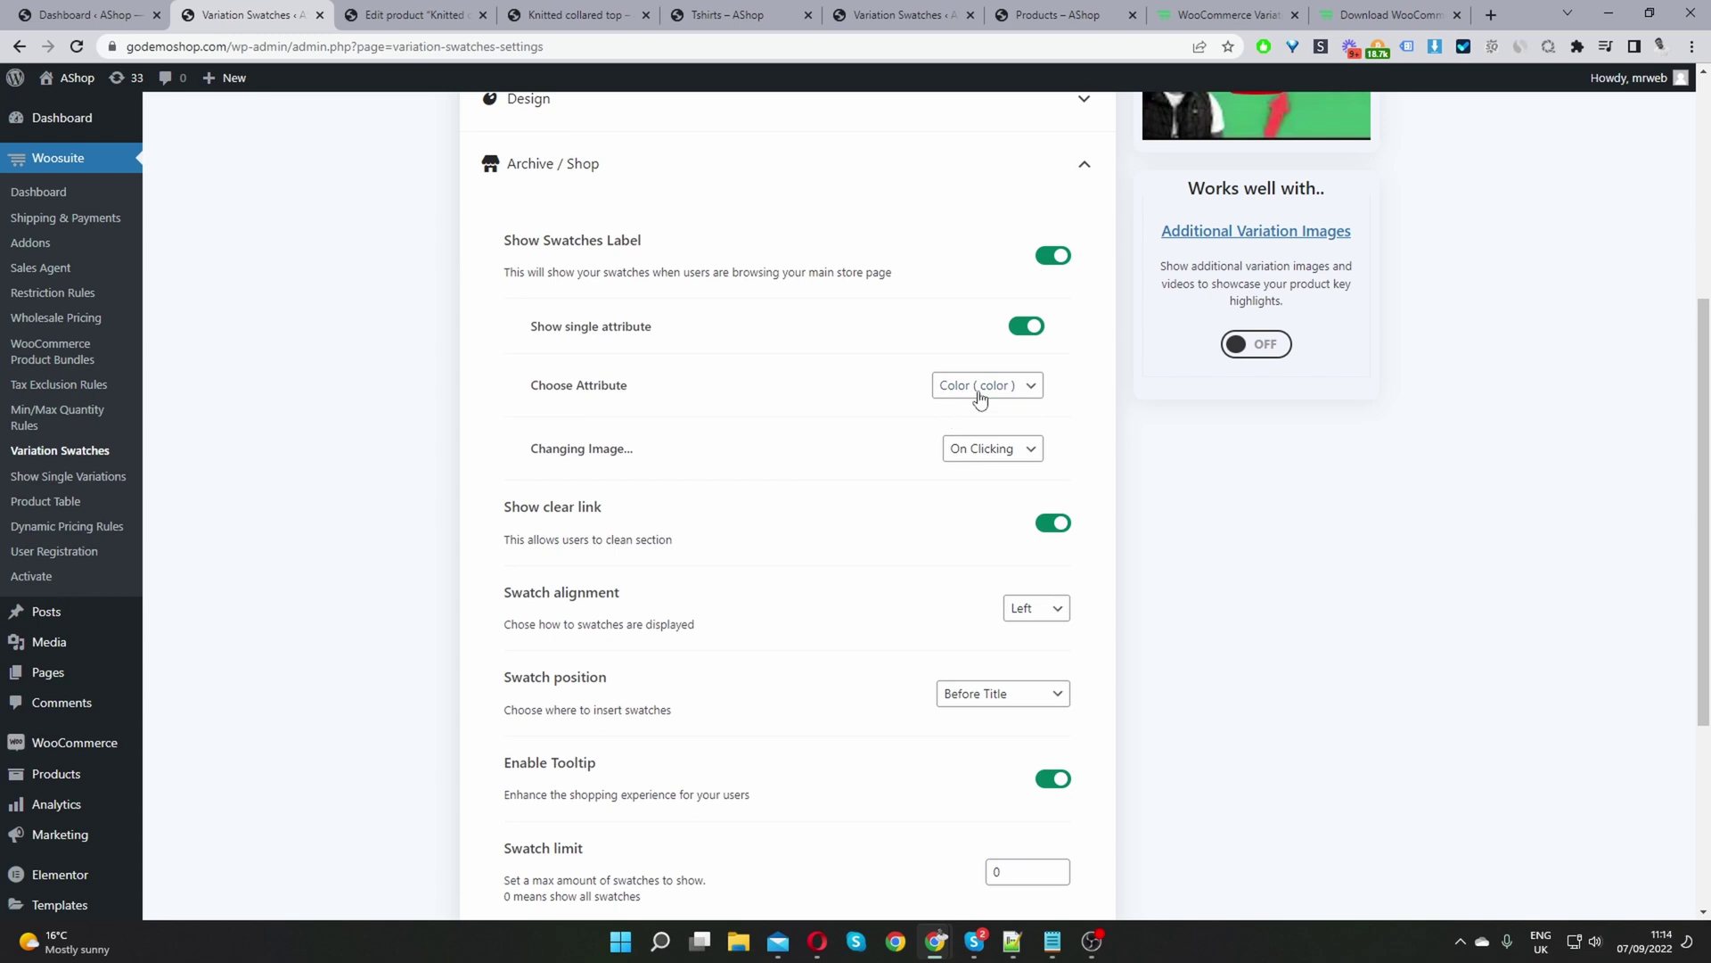
click(1029, 328)
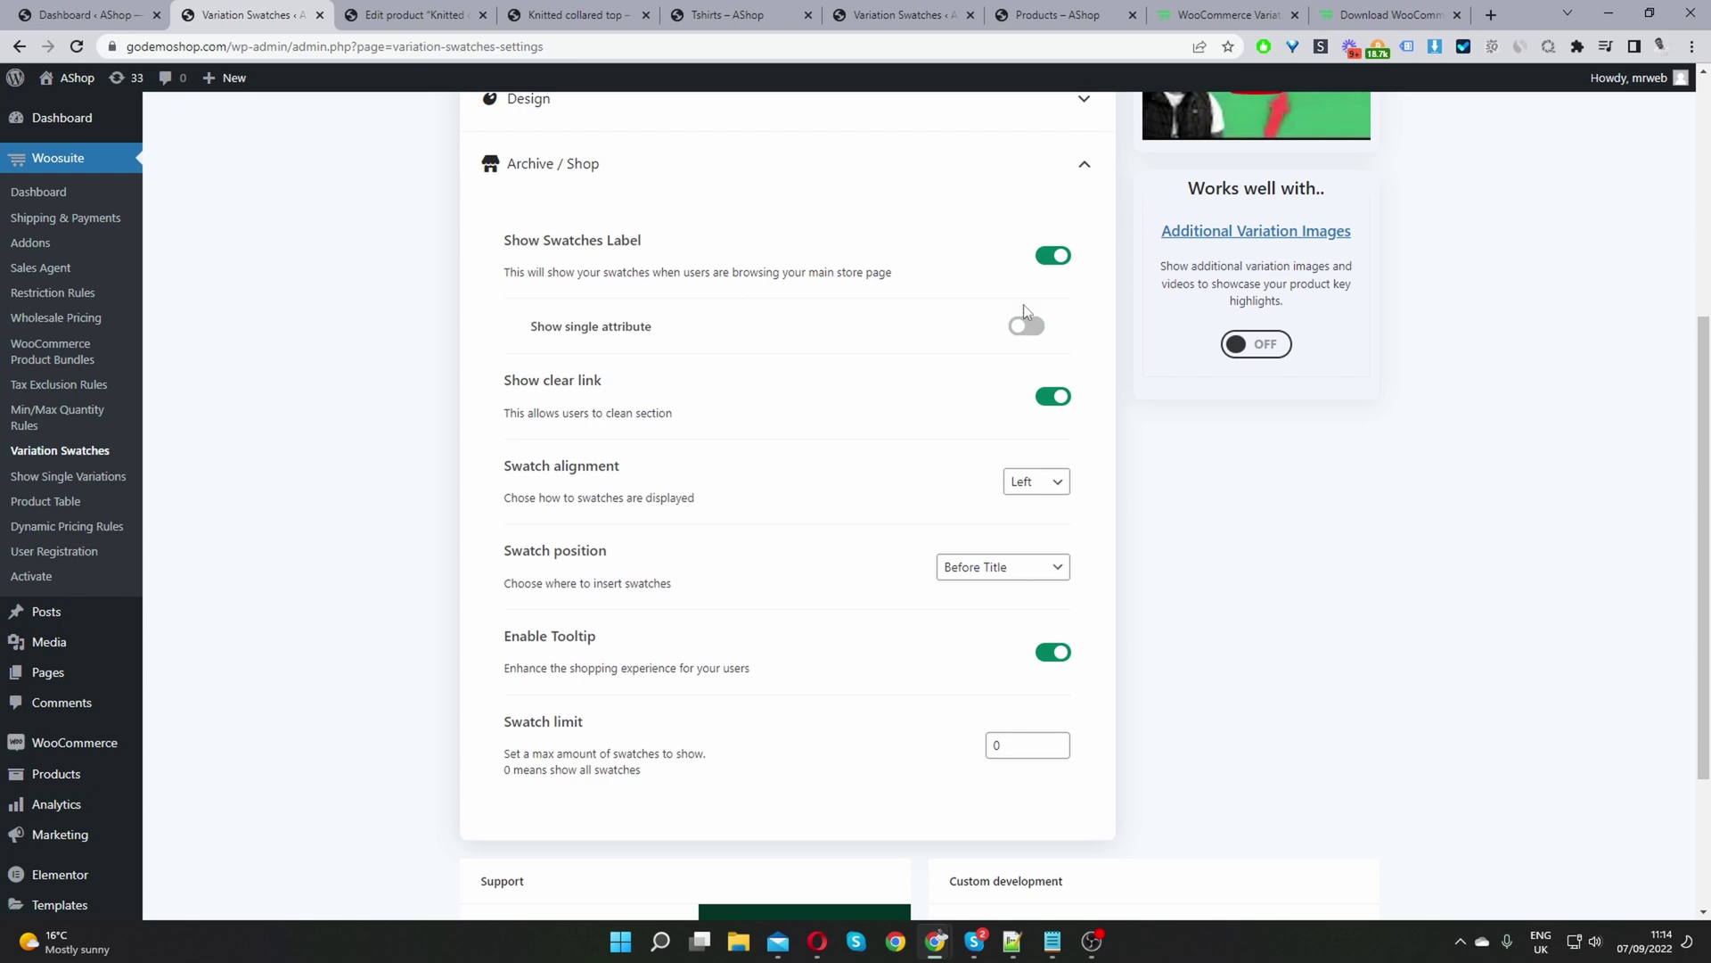
scroll(1080, 481, up, 5)
click(1322, 118)
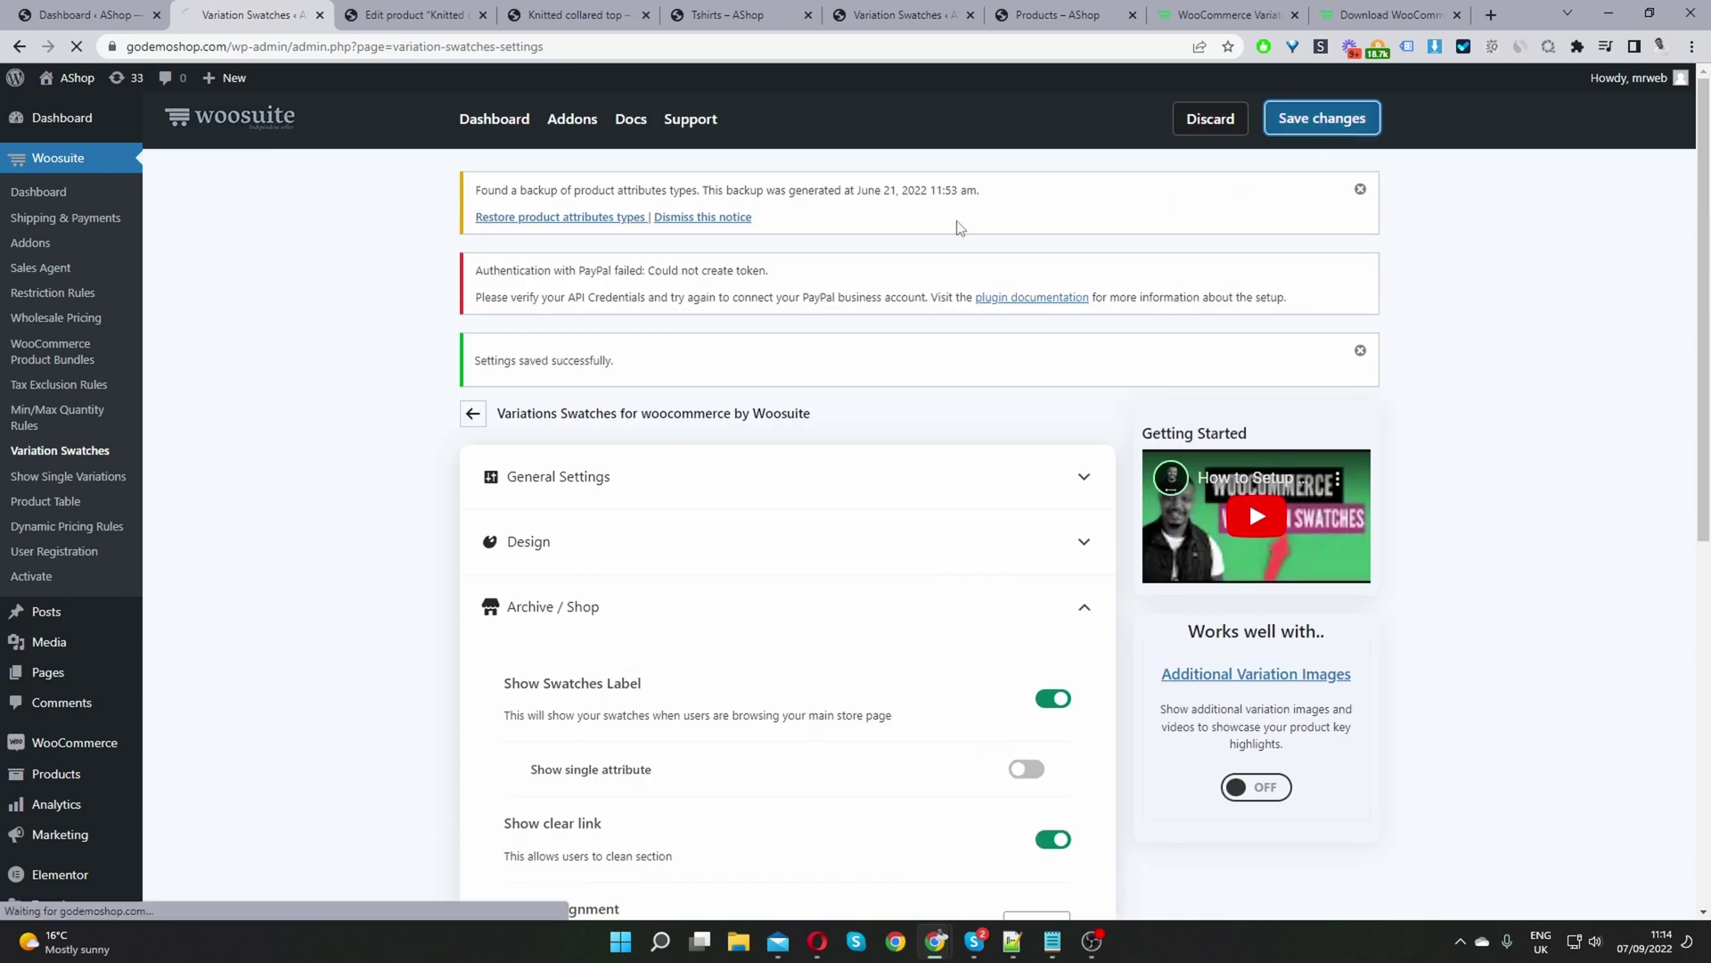
Step: Reload the Tshirts category page and choose Brown, L and Cotton for the Knitted collared top
click(726, 14)
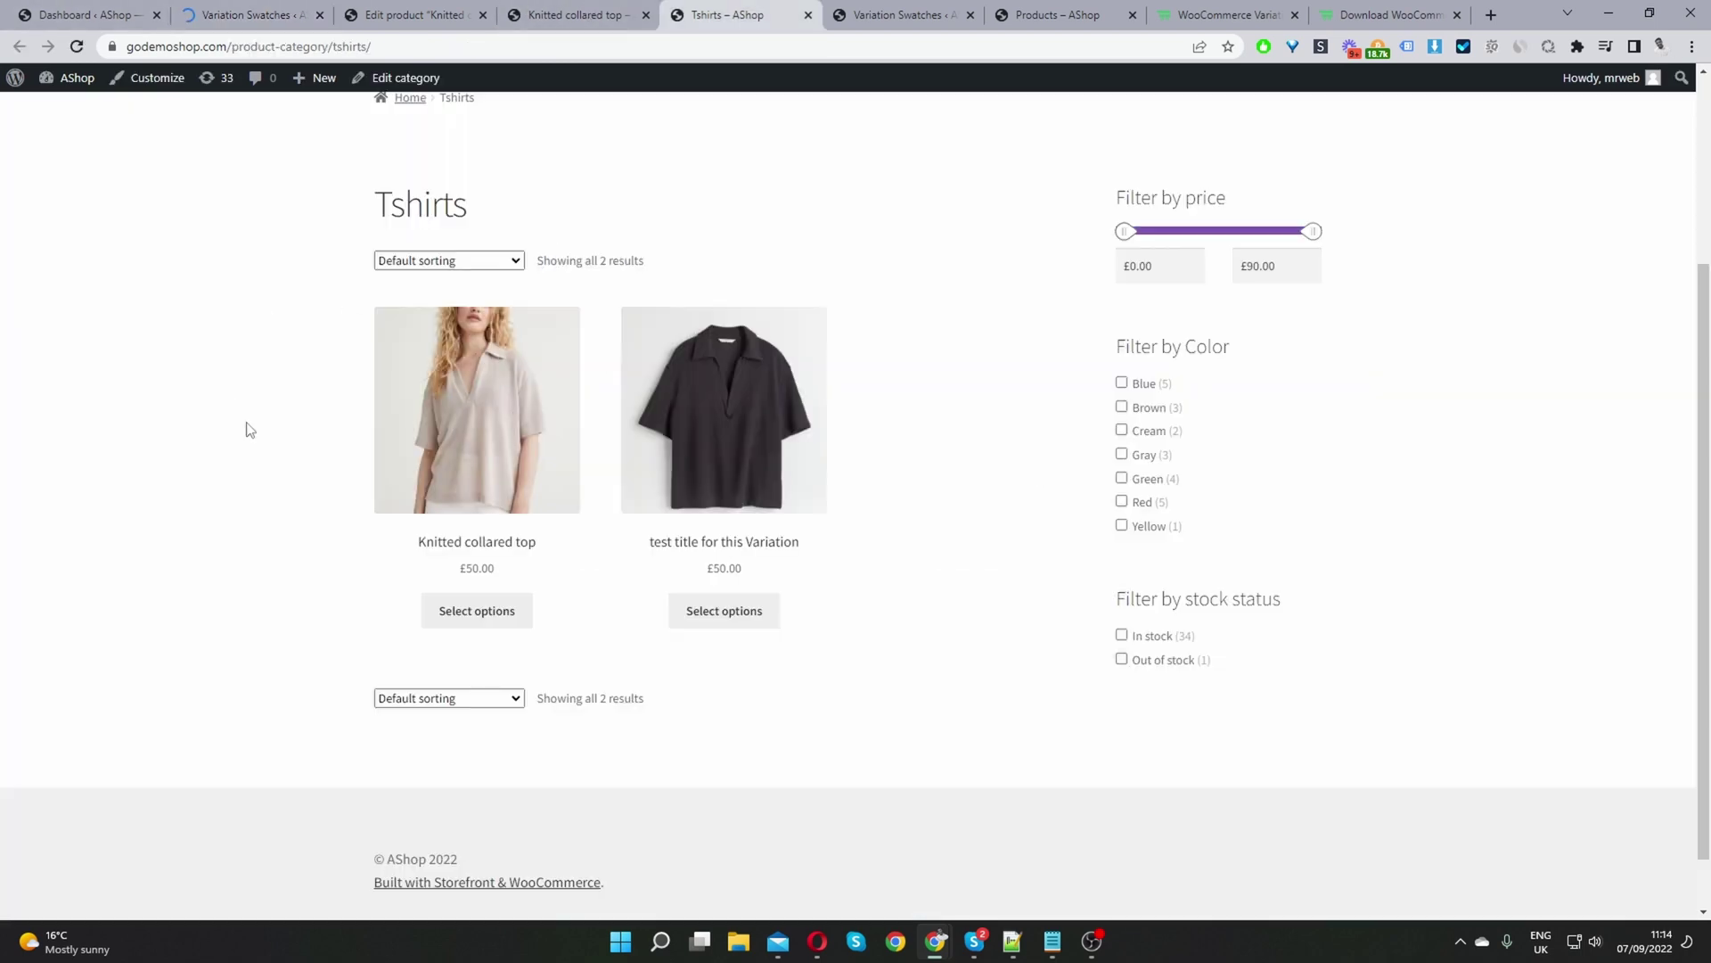
click(77, 47)
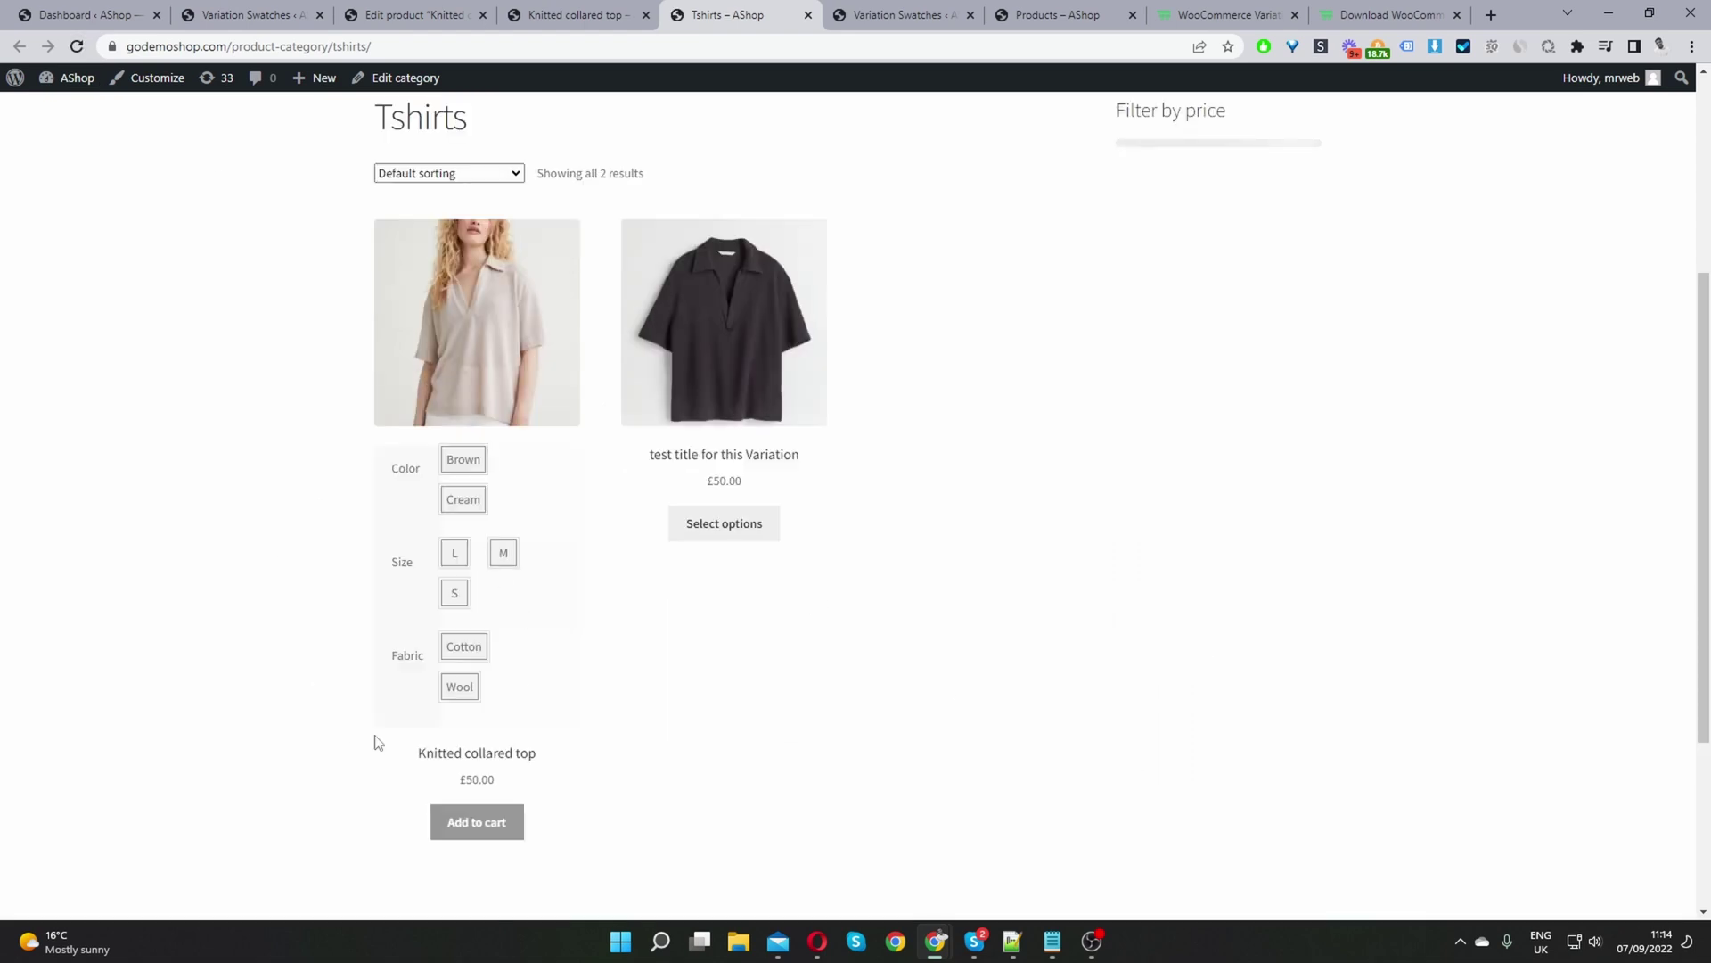
click(458, 463)
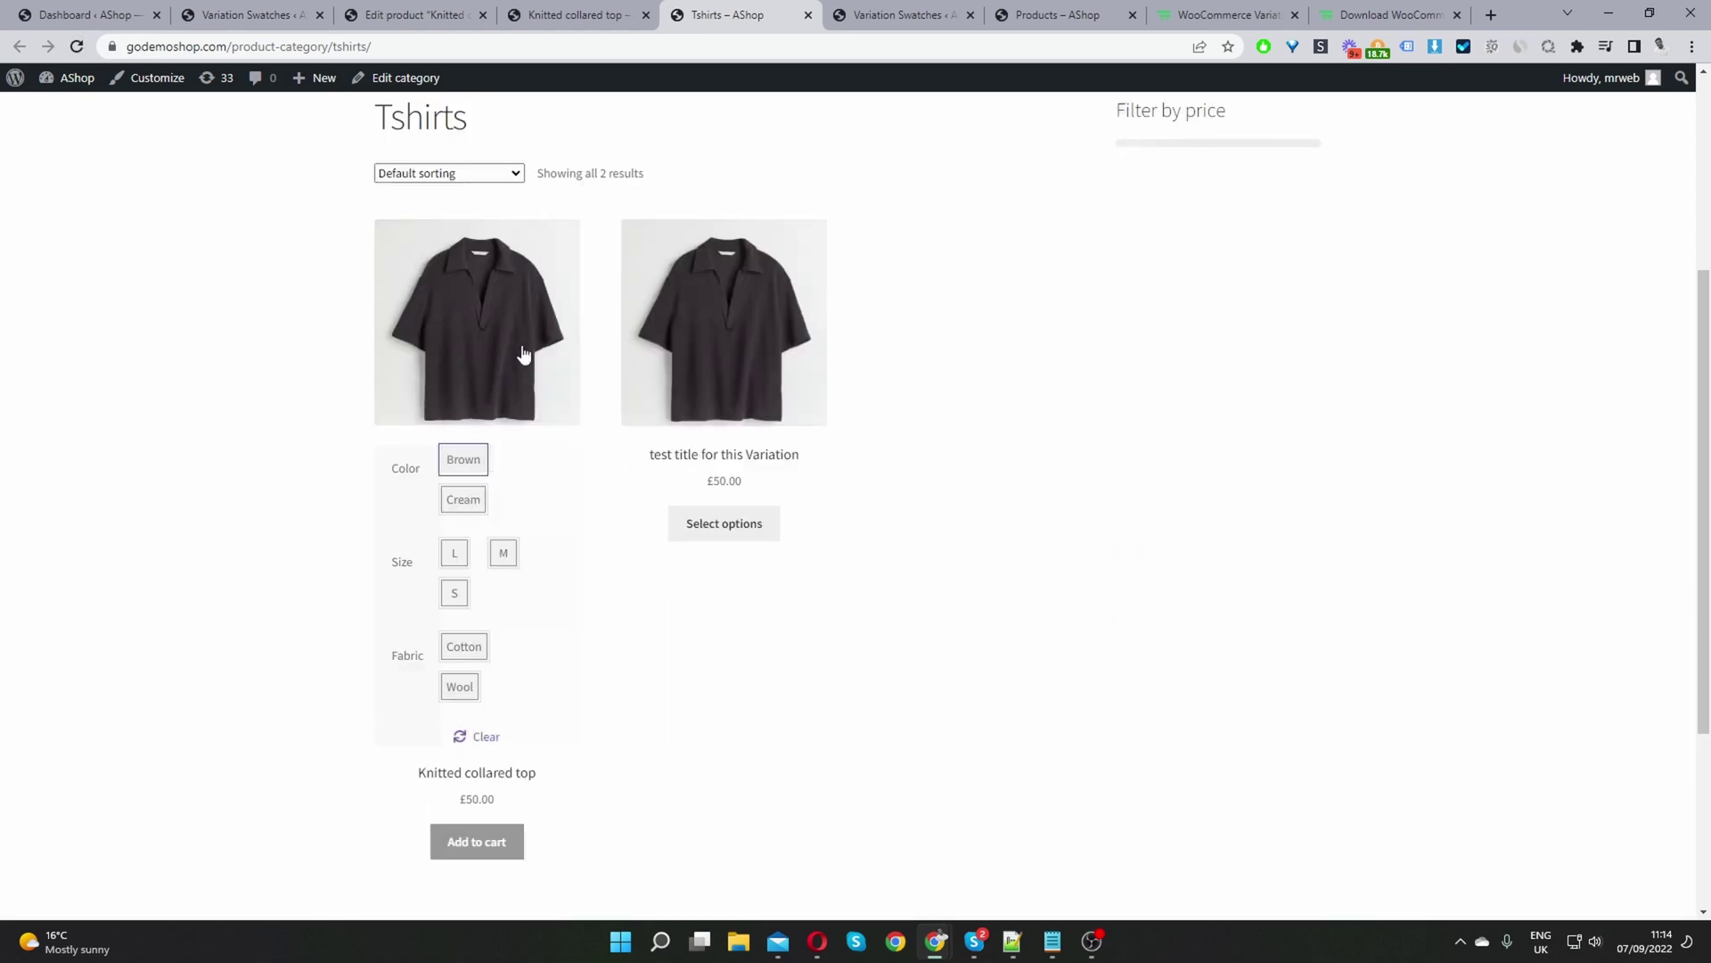
click(454, 554)
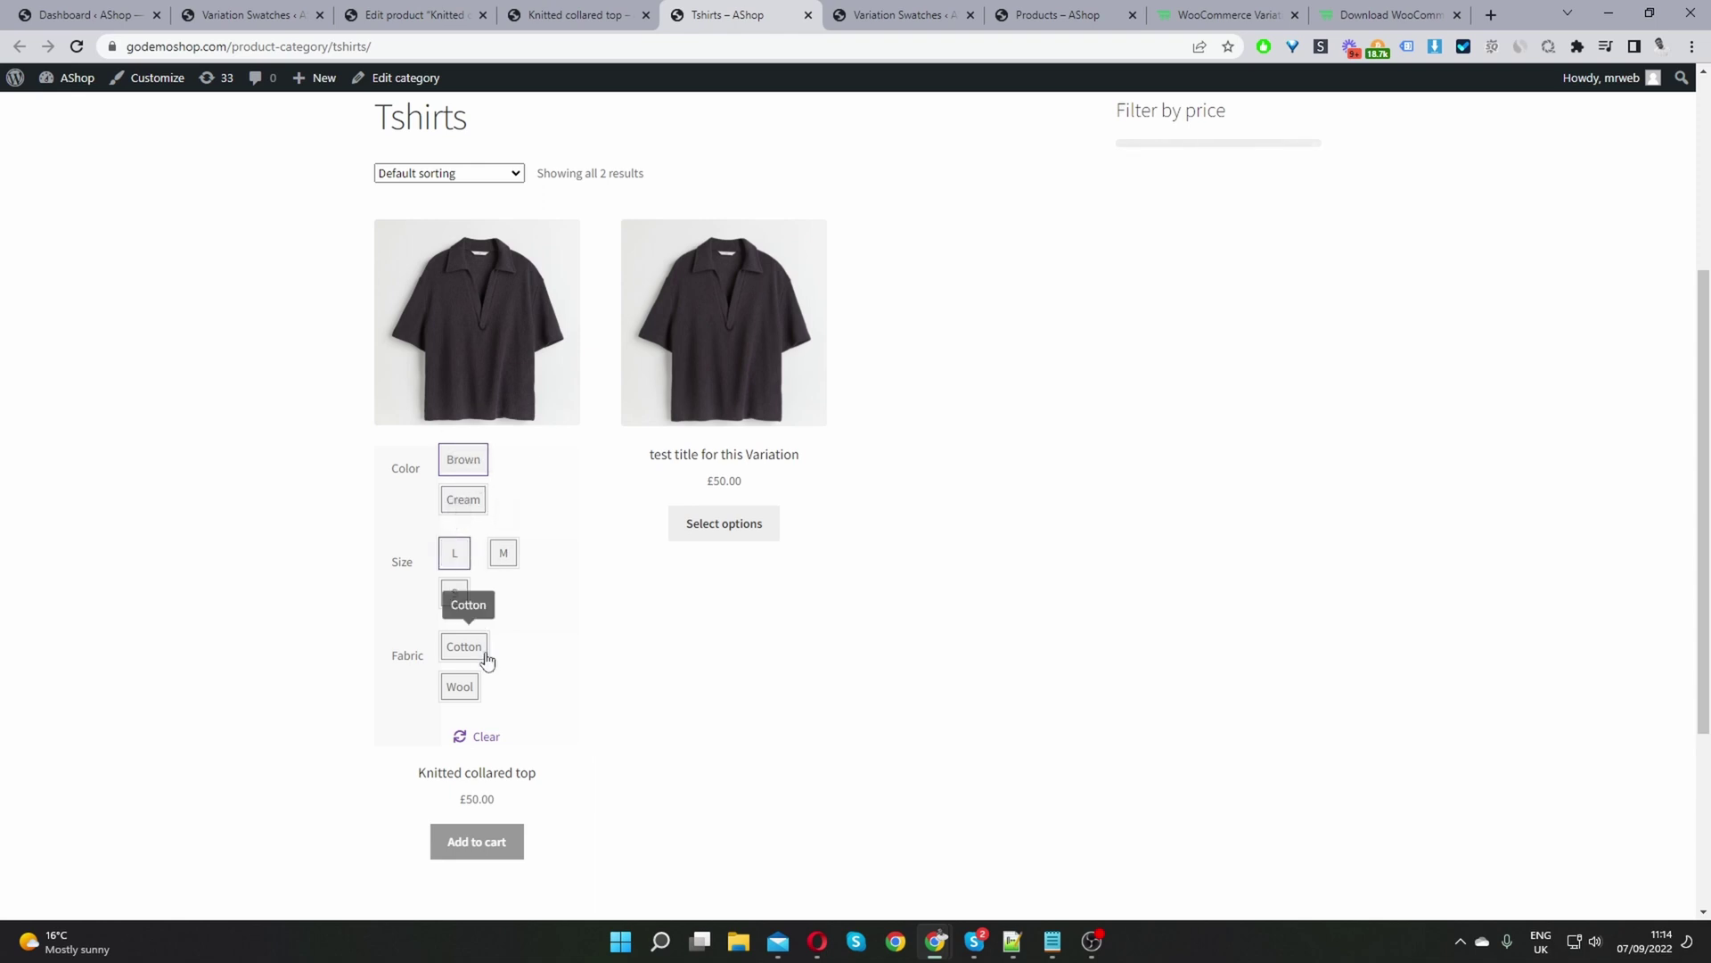
click(468, 652)
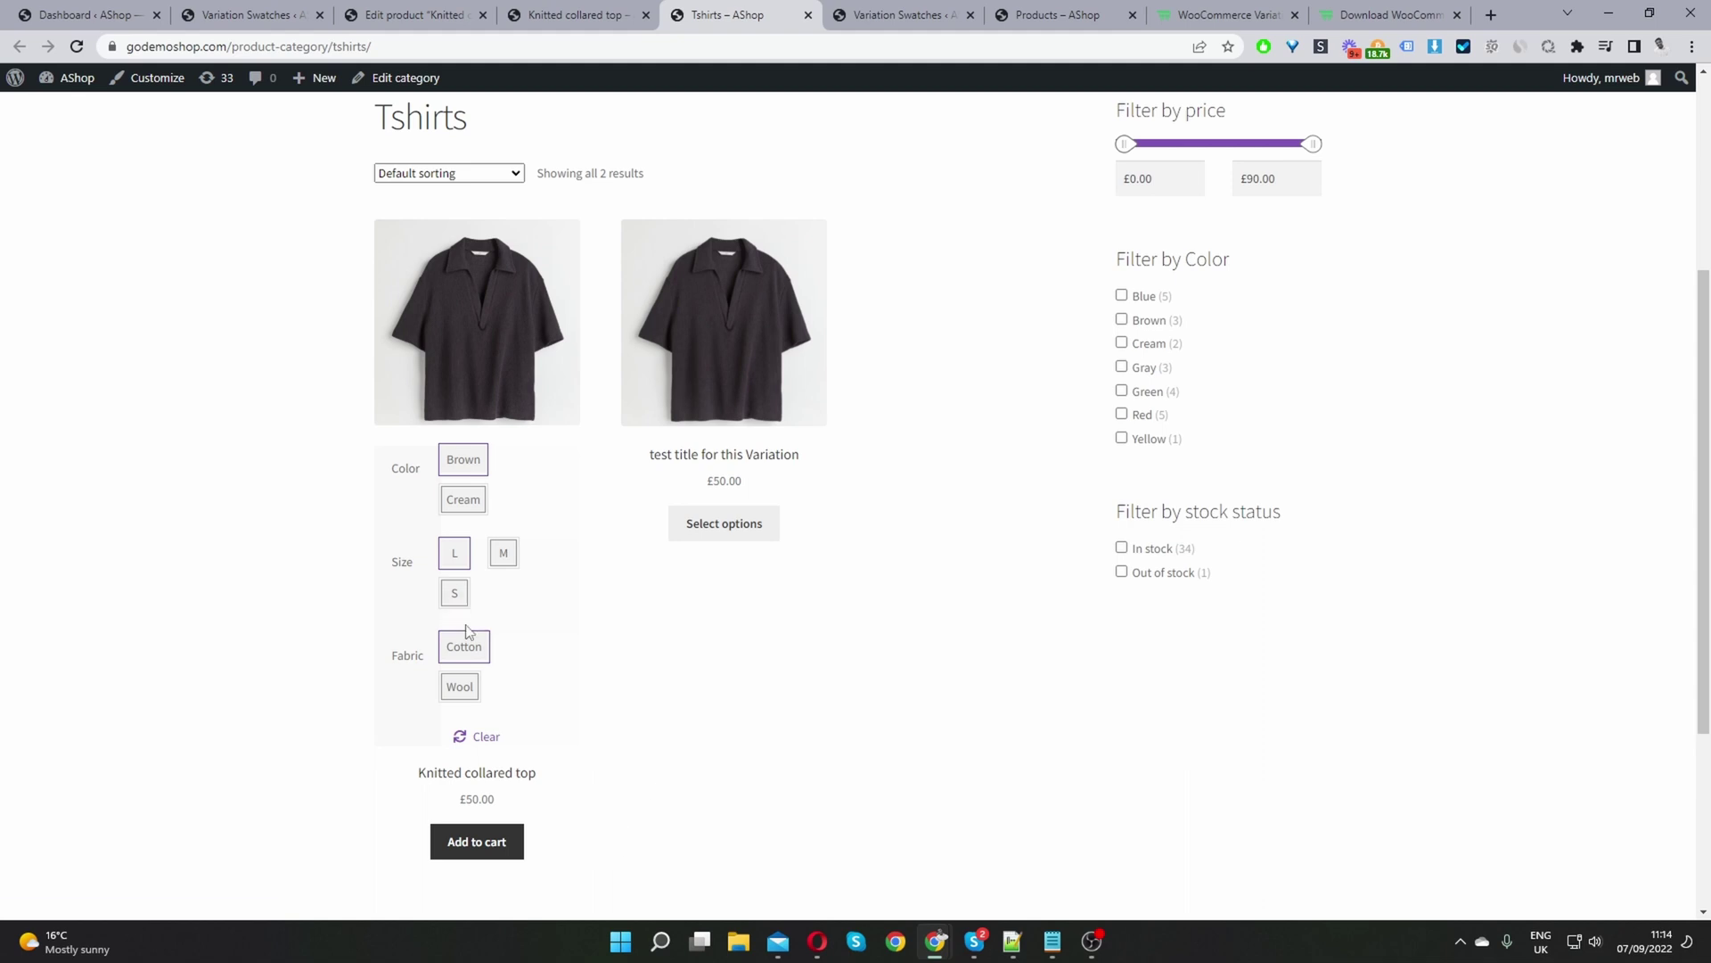
Step: Limit the shop swatches to the single attribute Color, set the image to change On Hovering, and save the swatch settings
click(254, 15)
scroll(708, 676, down, 5)
scroll(713, 679, down, 15)
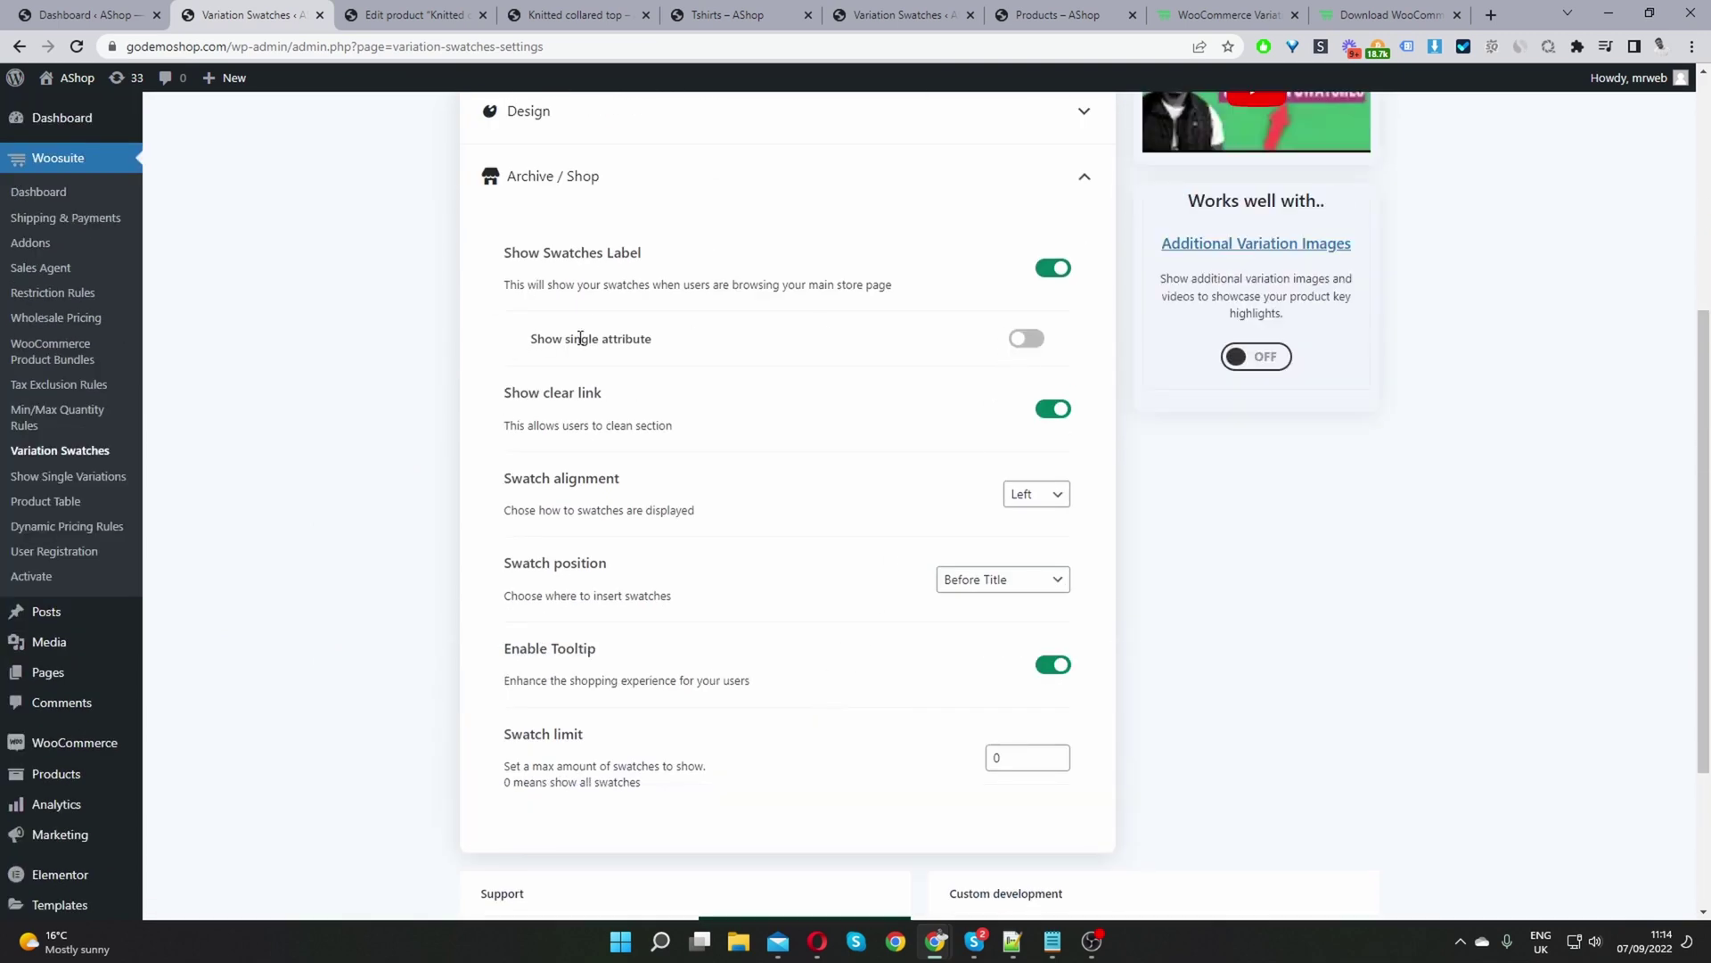
click(1025, 339)
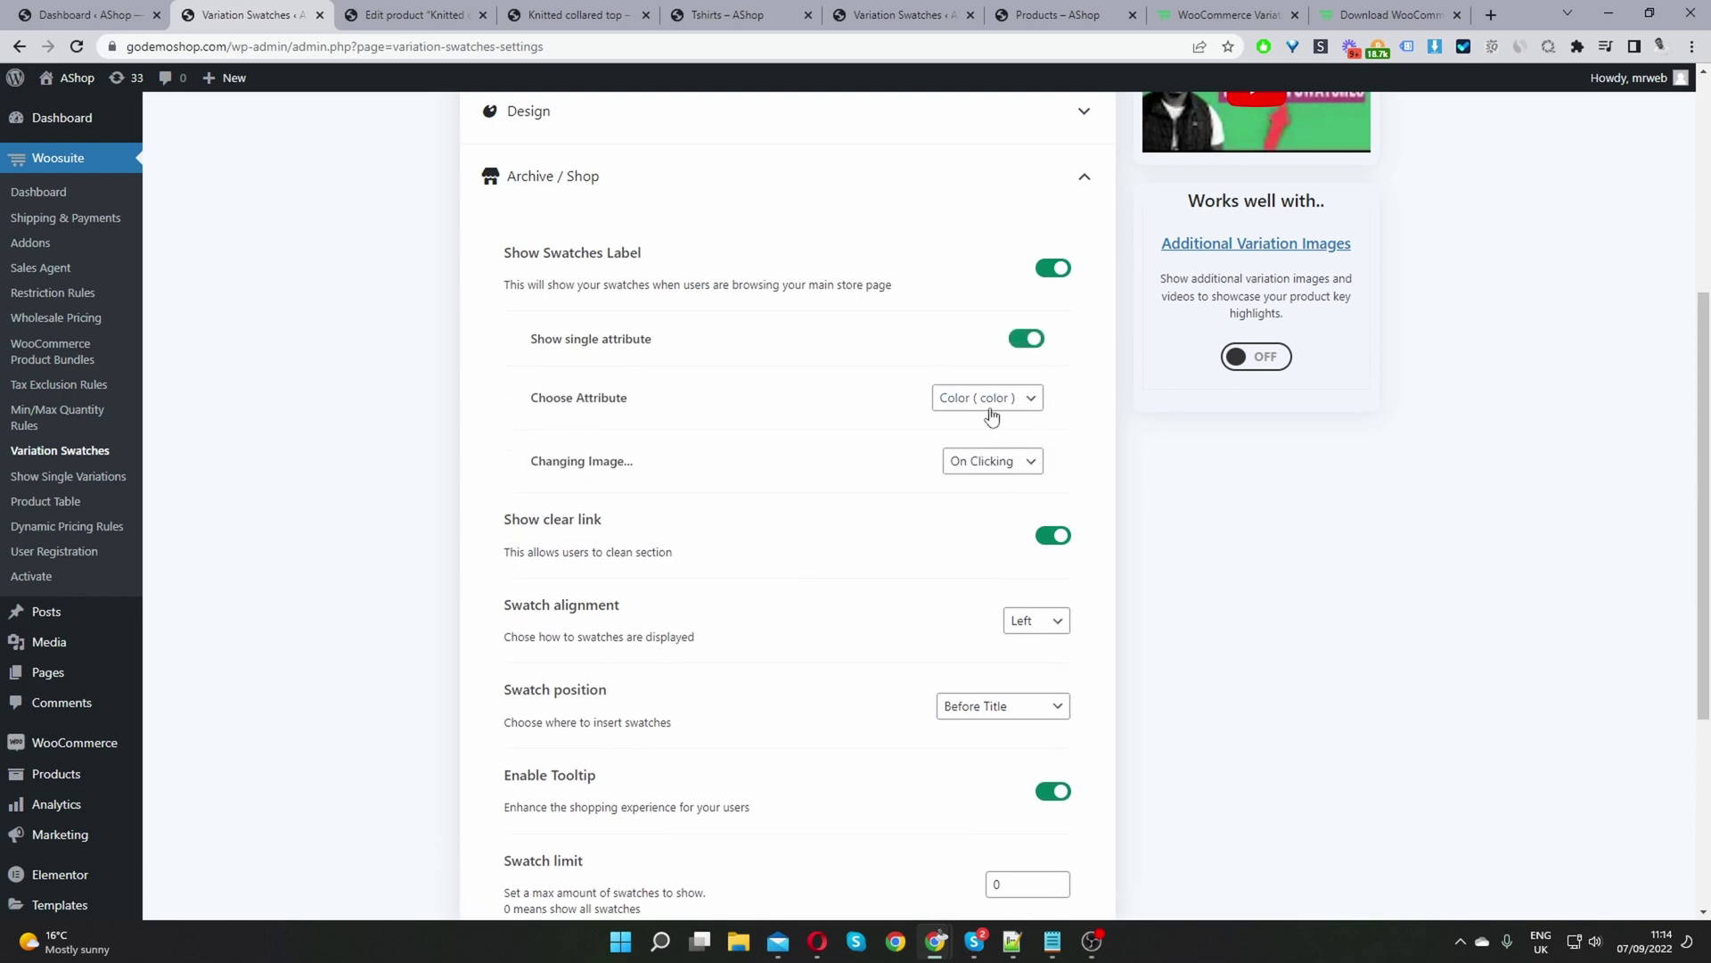
click(961, 403)
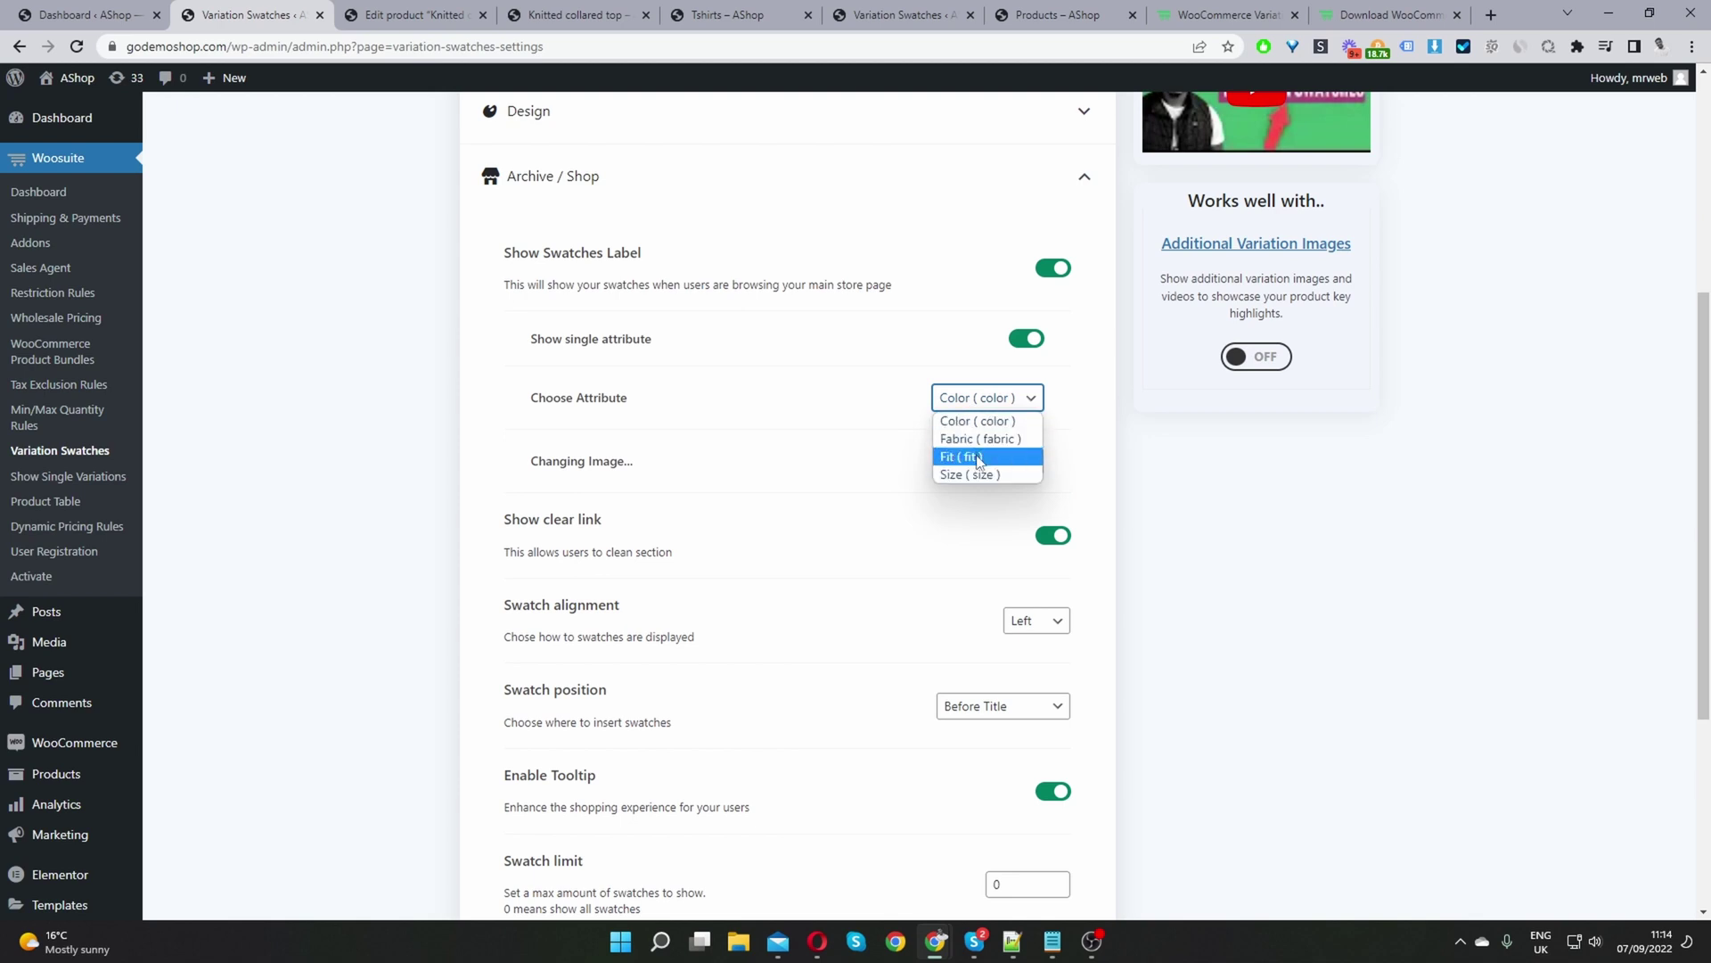
click(993, 422)
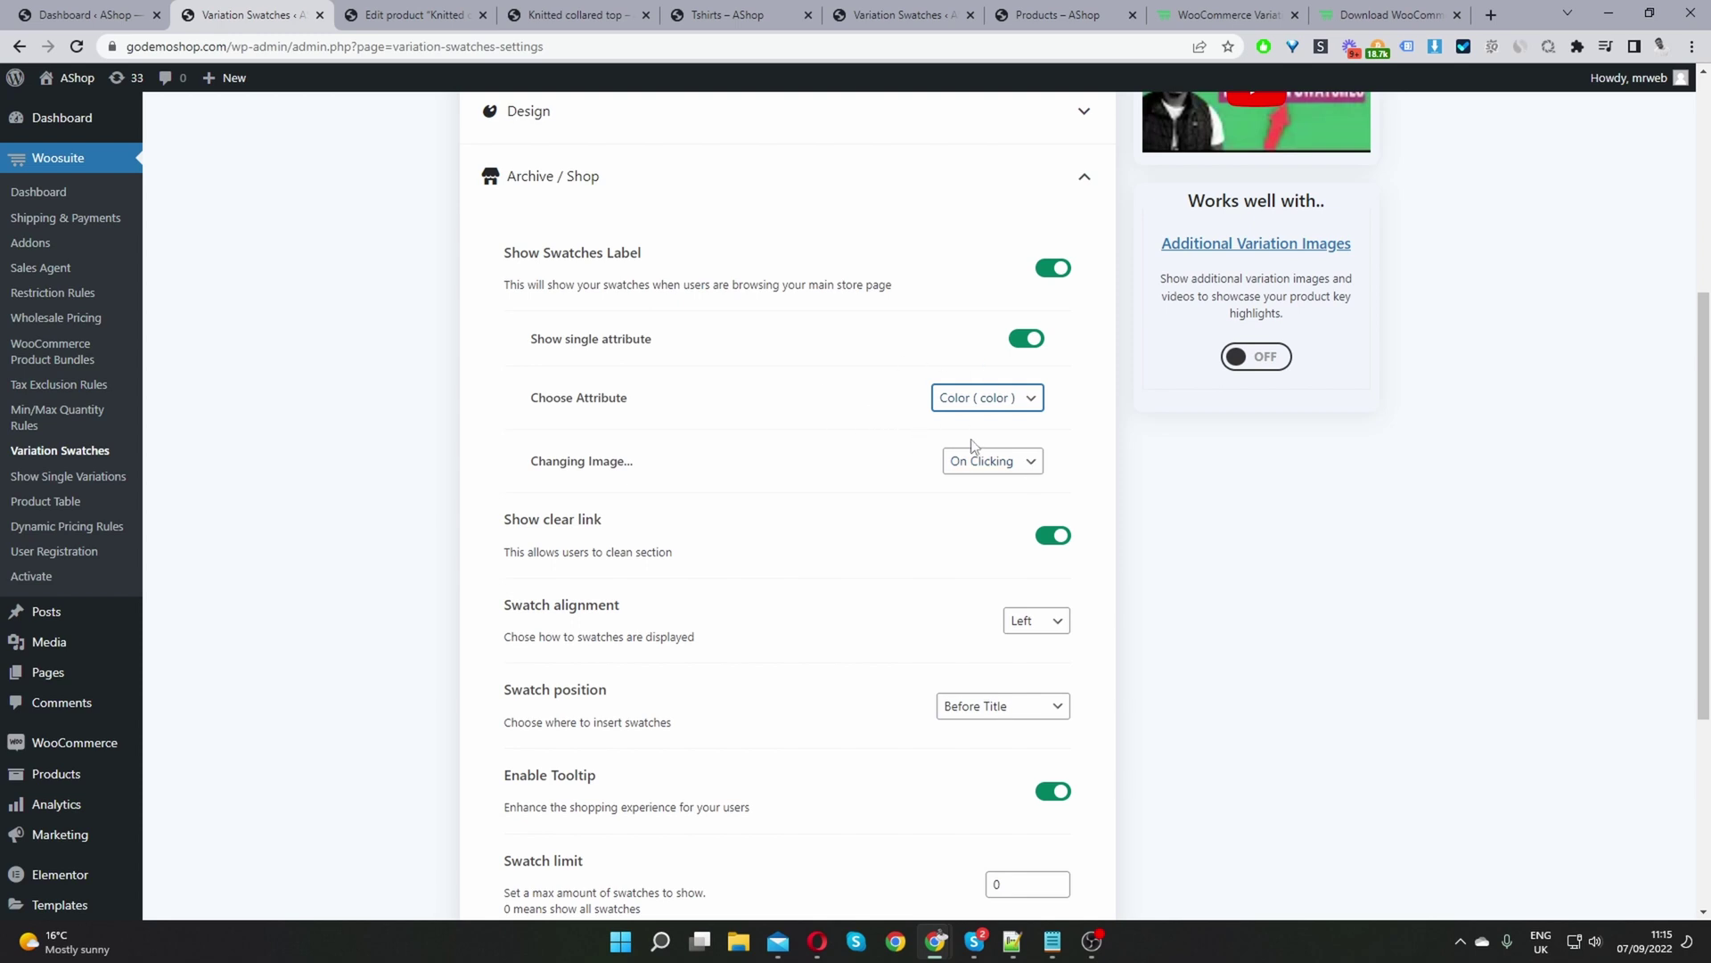
click(986, 461)
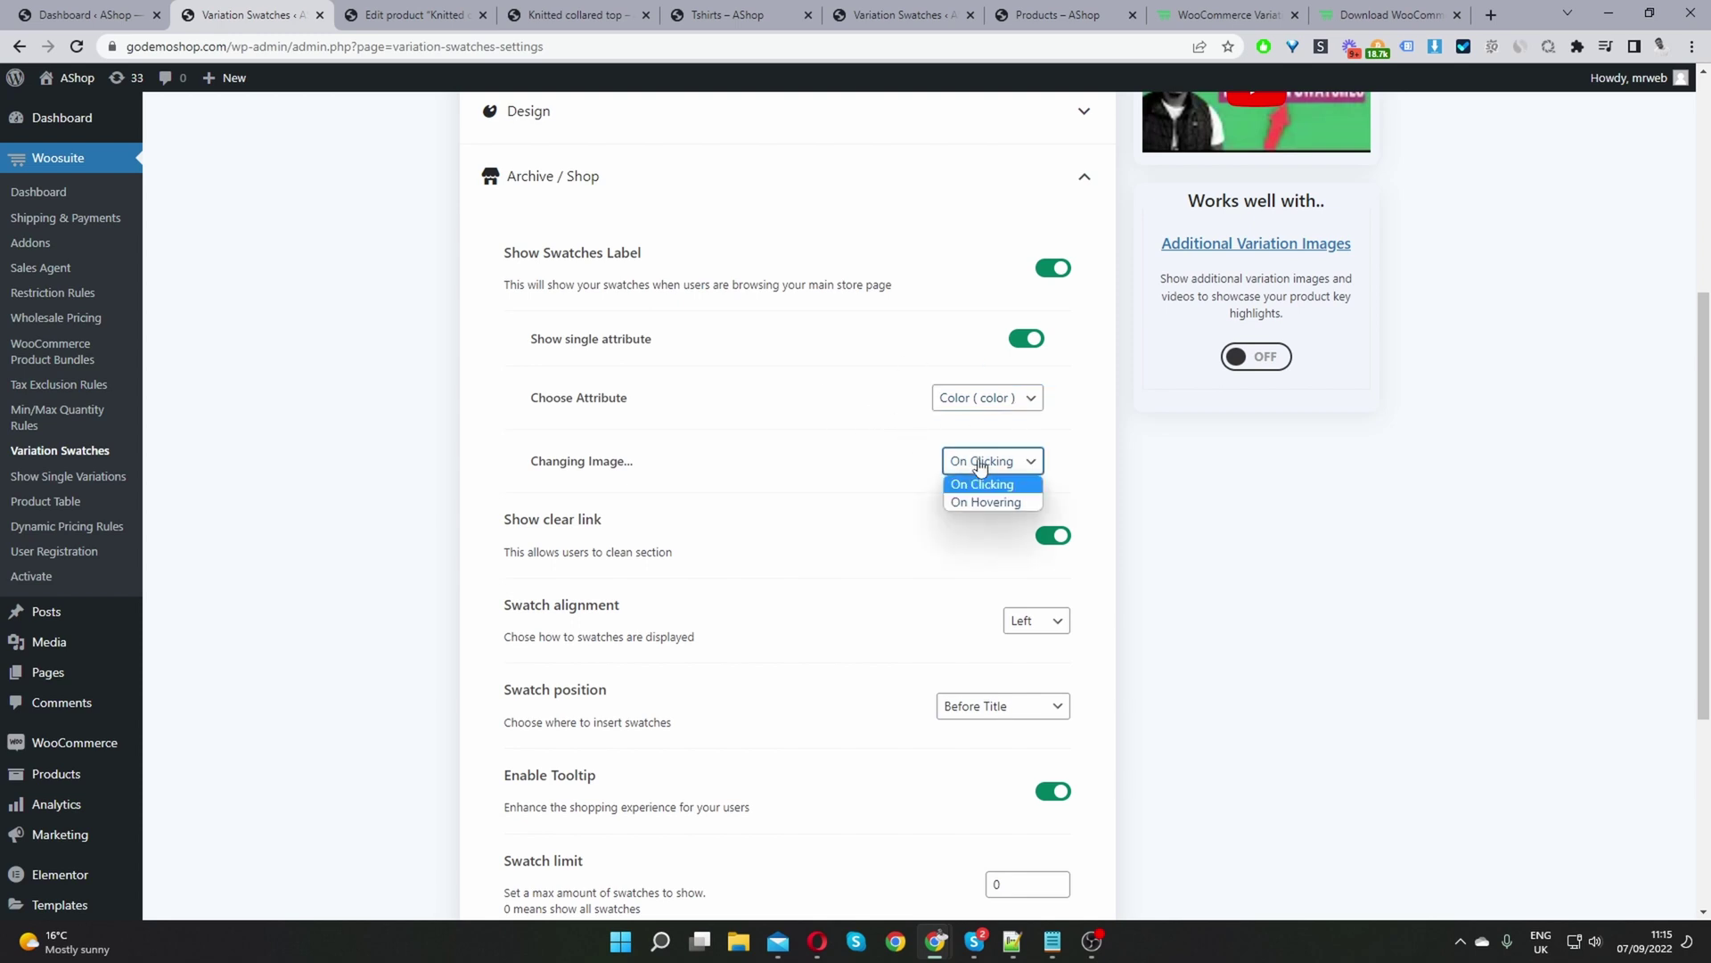
click(984, 504)
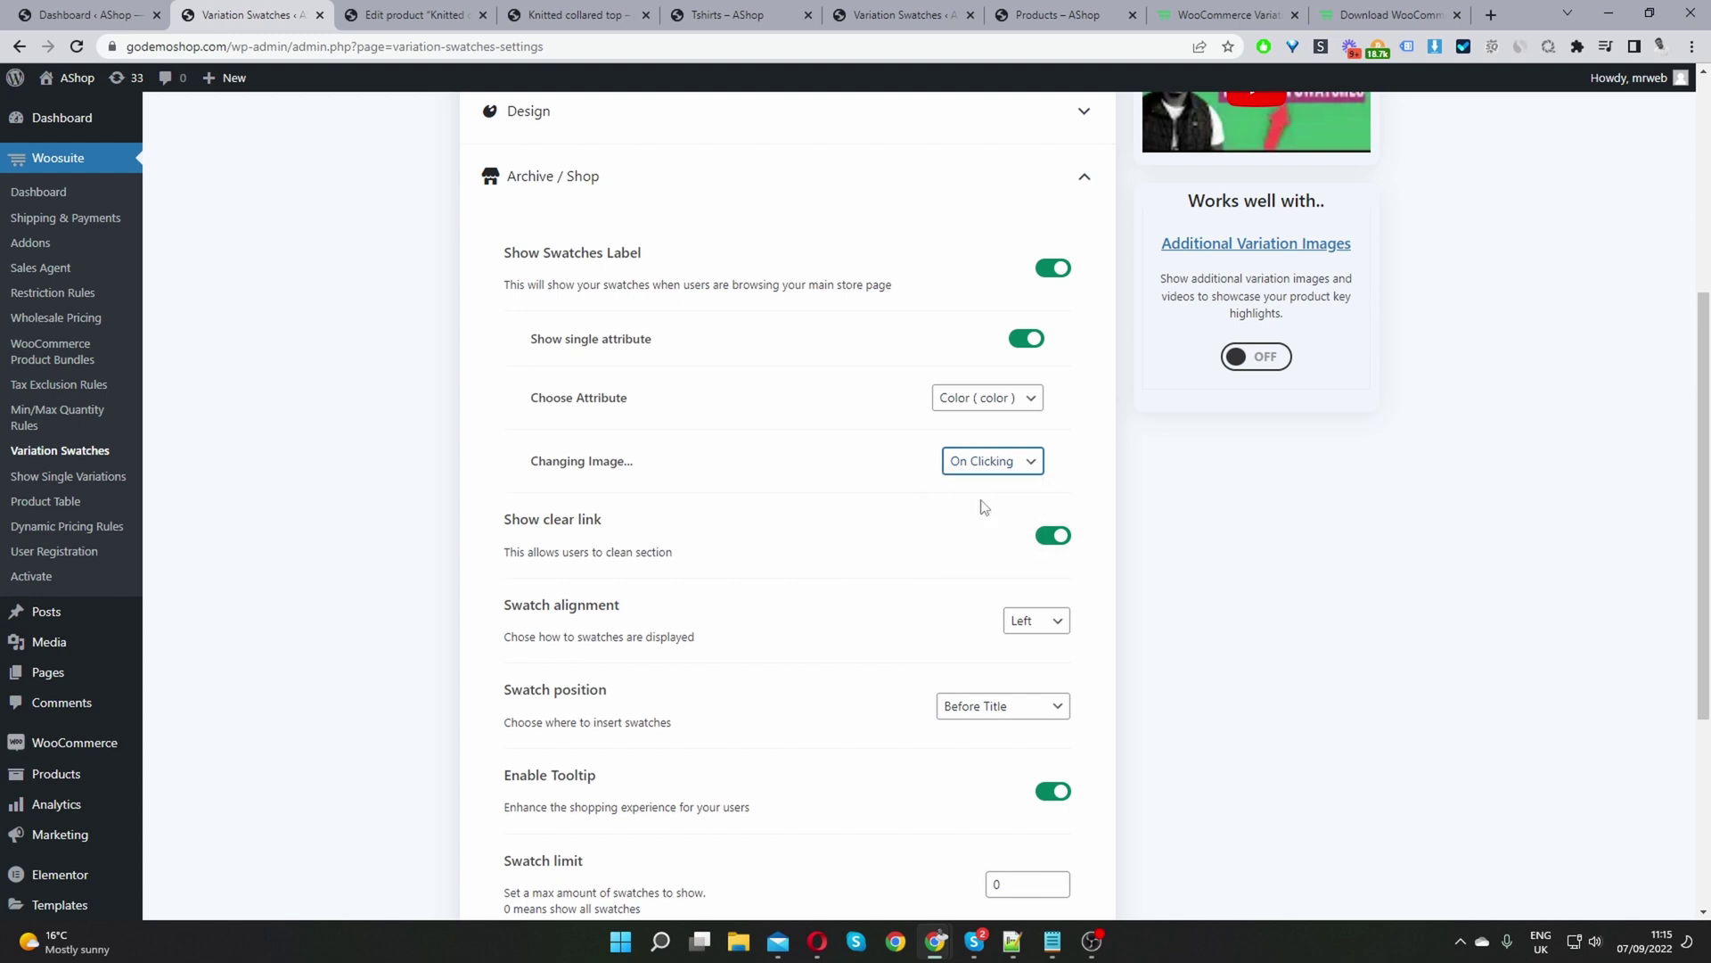
click(1322, 119)
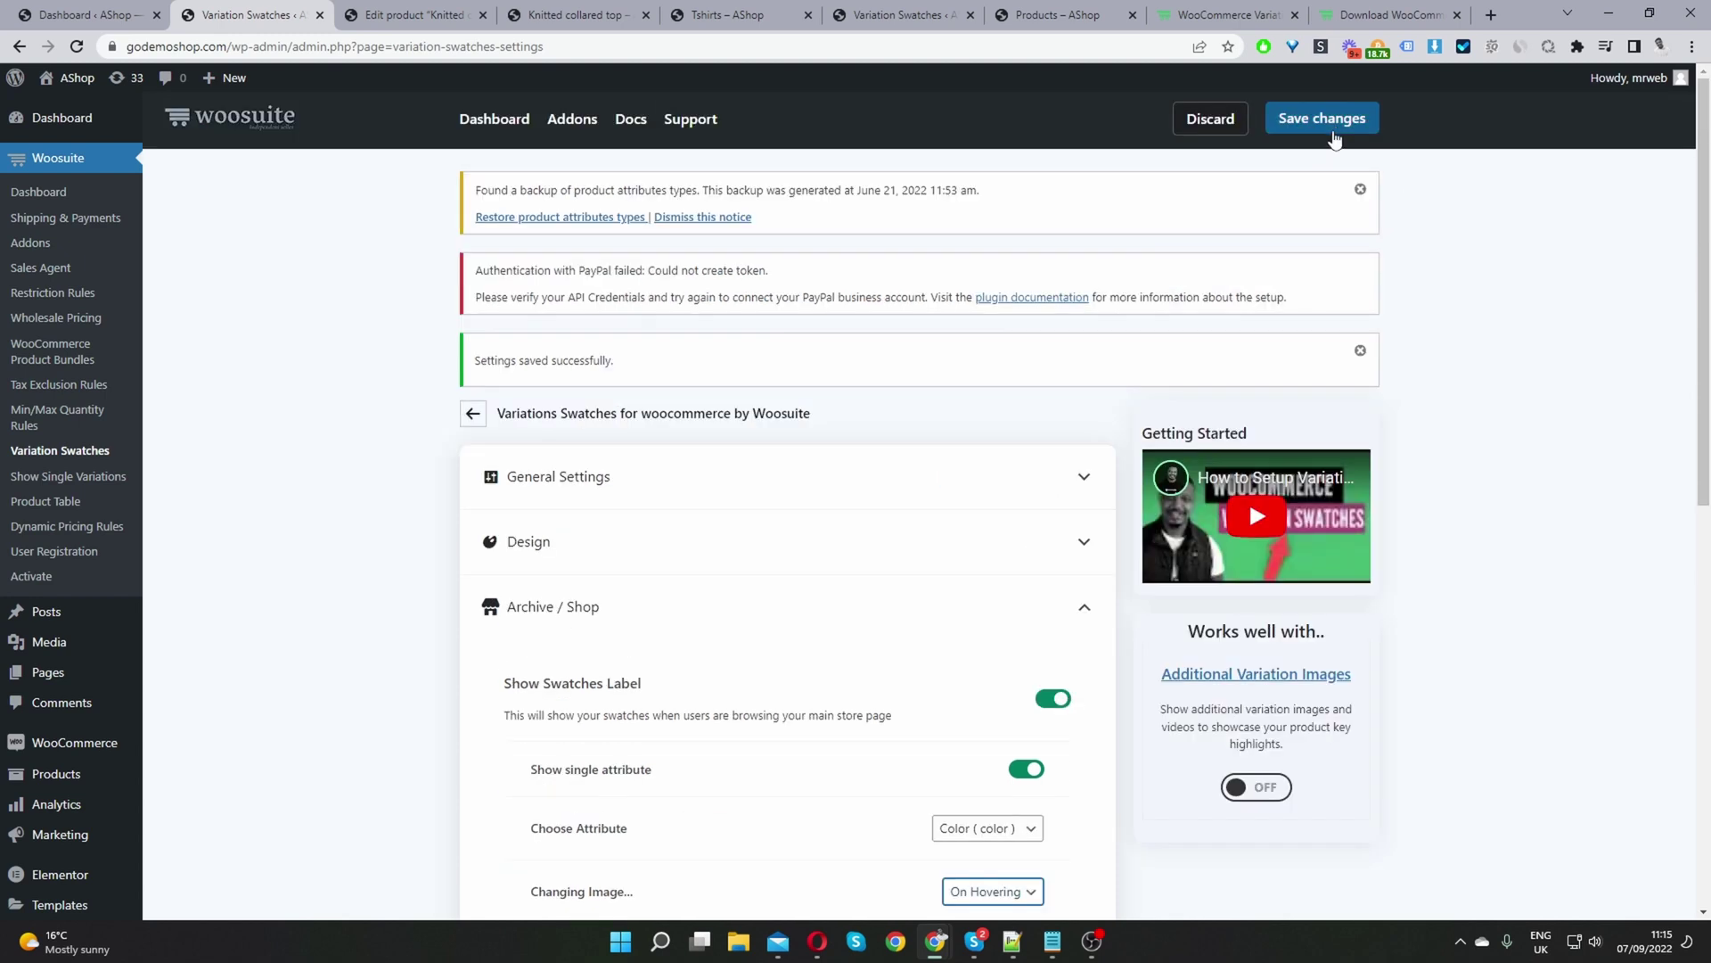
Step: Reload the Tshirts category page and preview the Knitted collared top's image with the Brown and Cream swatches
key(ctrl+5)
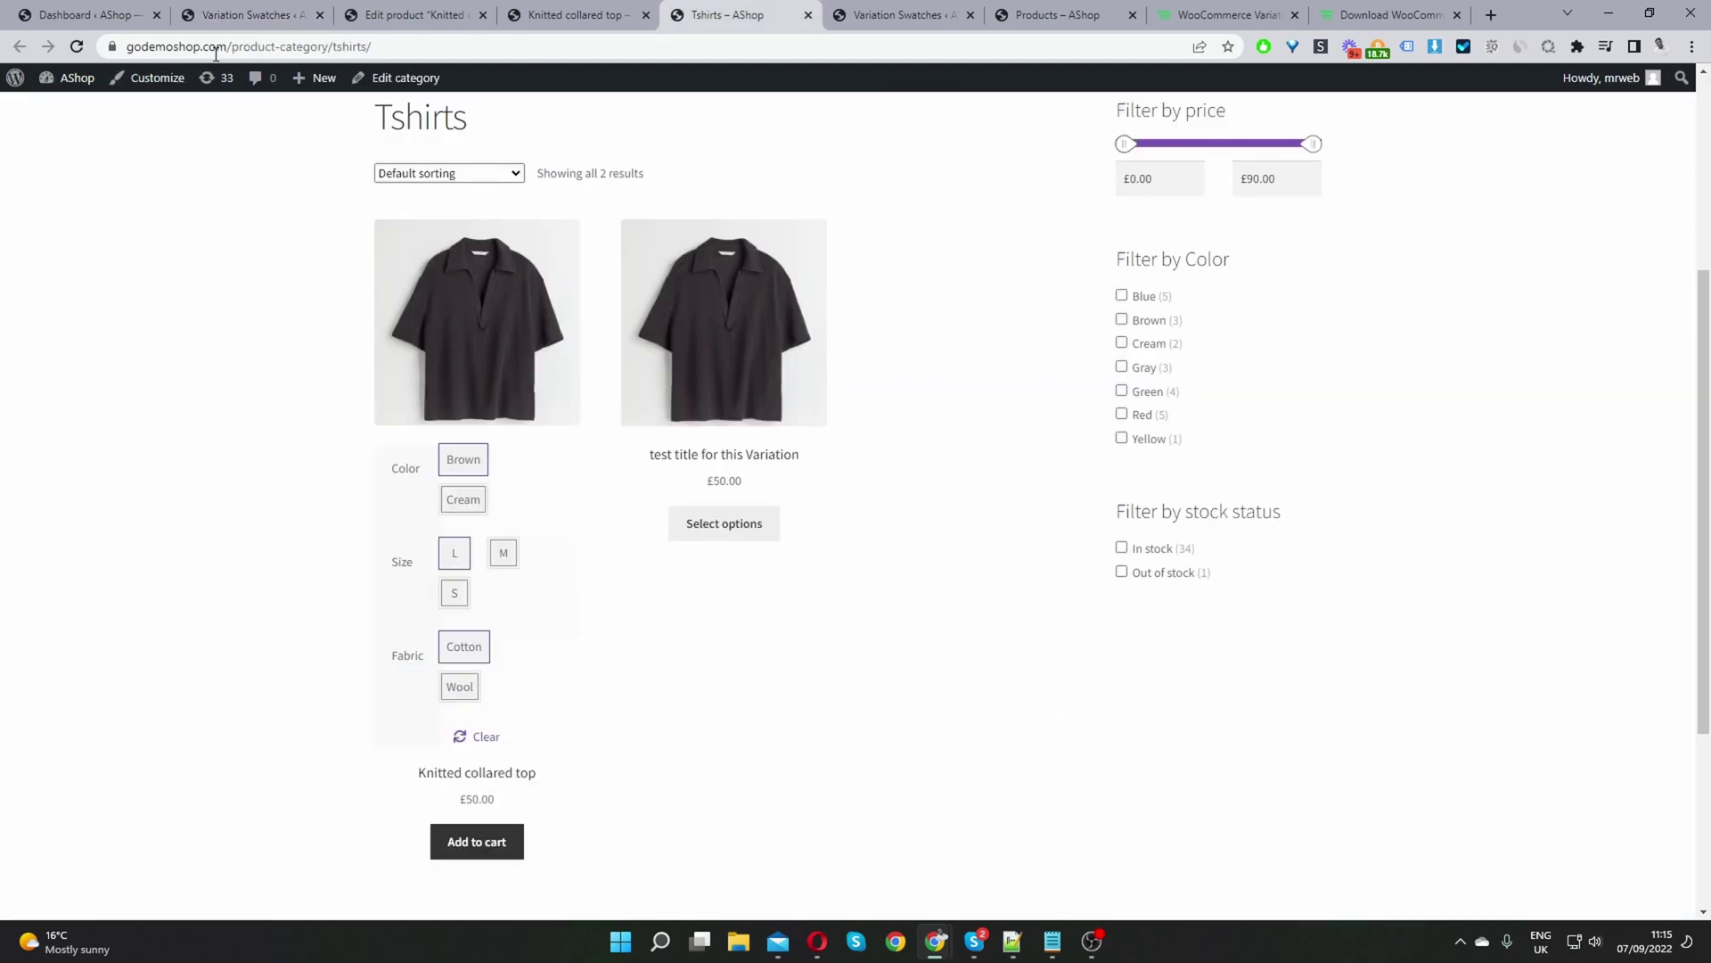
click(77, 47)
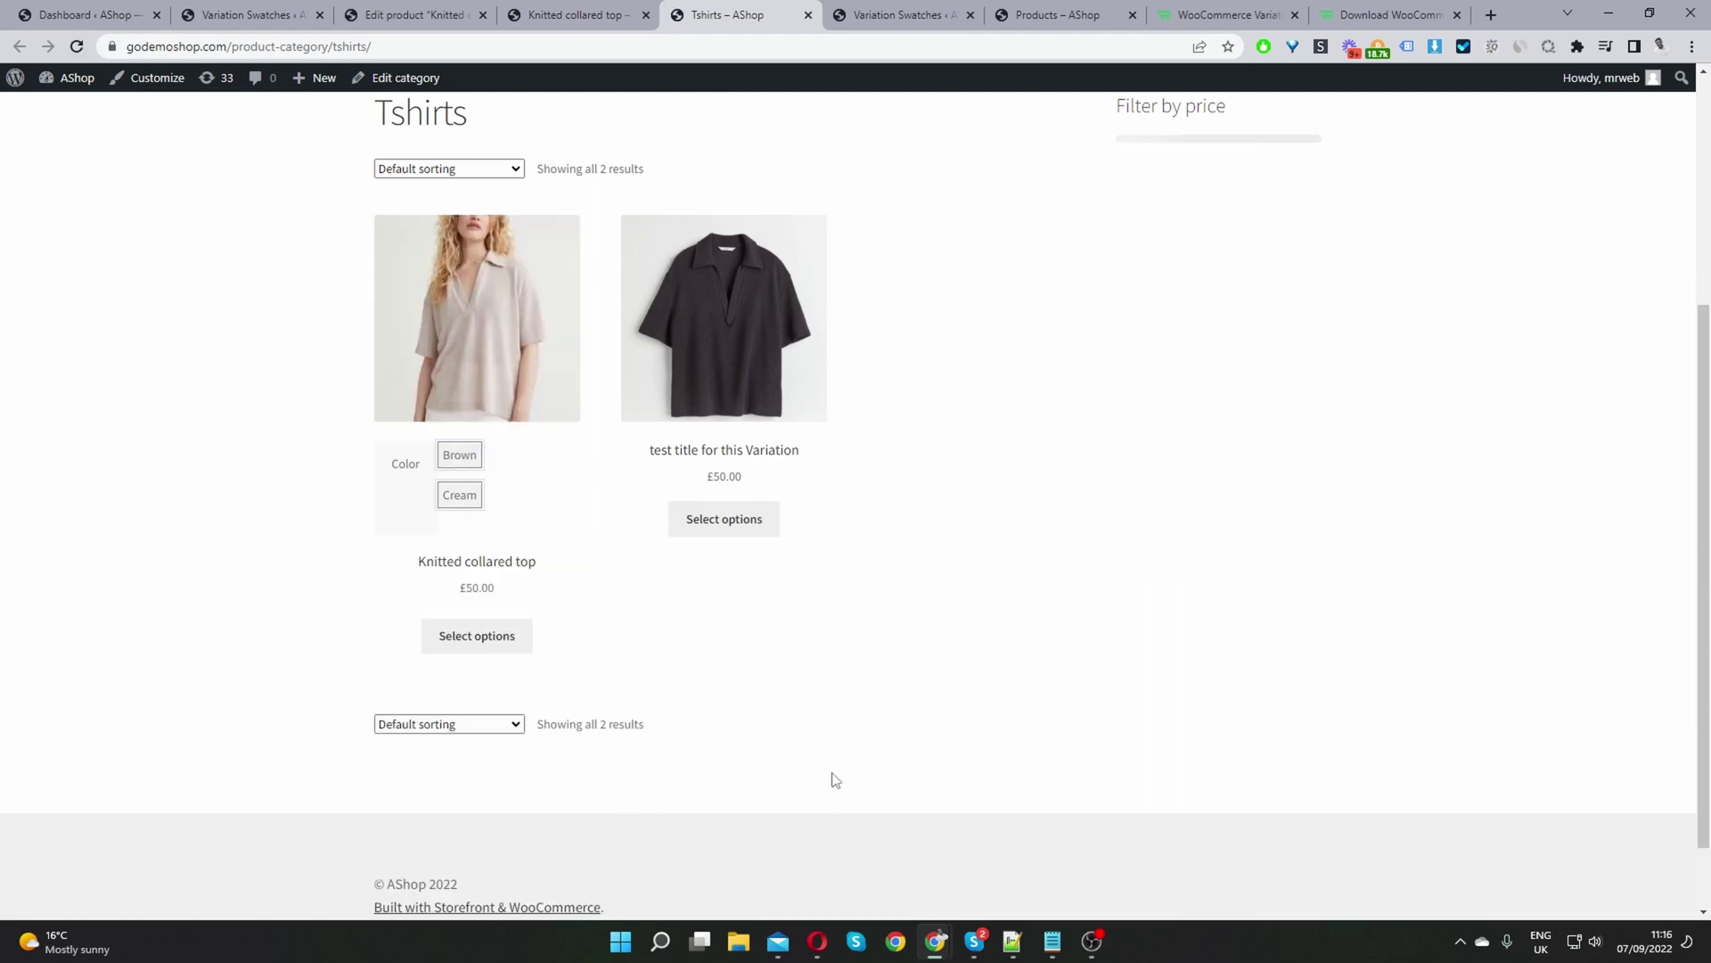
click(475, 496)
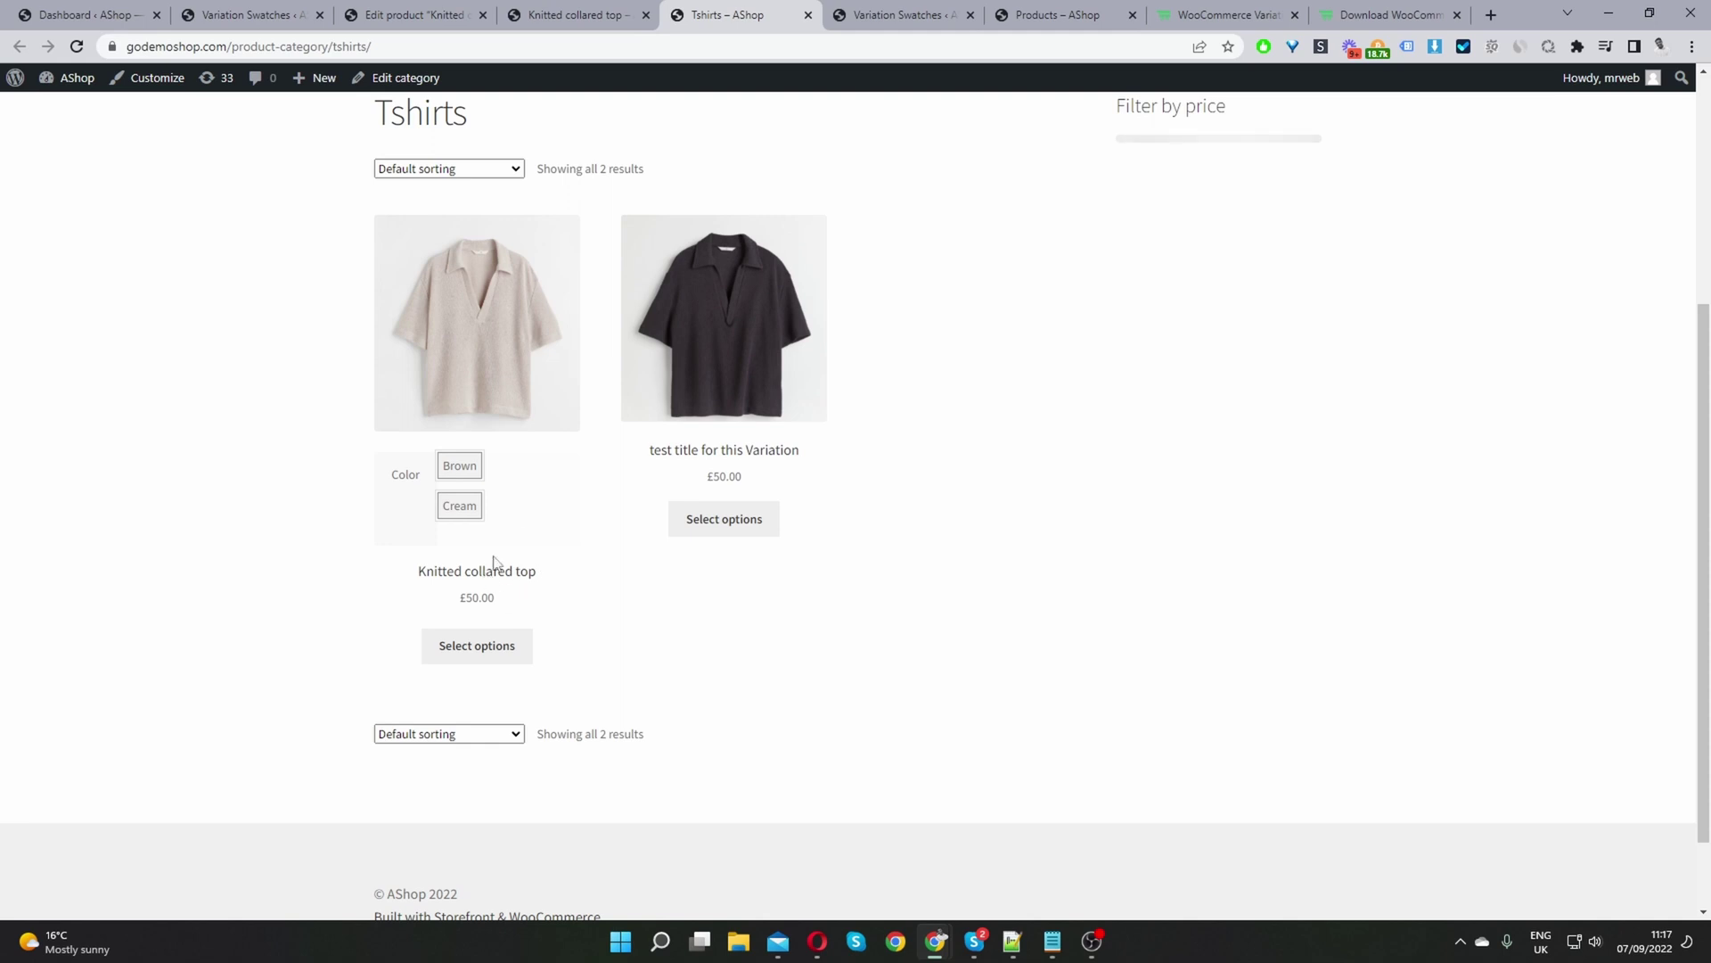
click(459, 505)
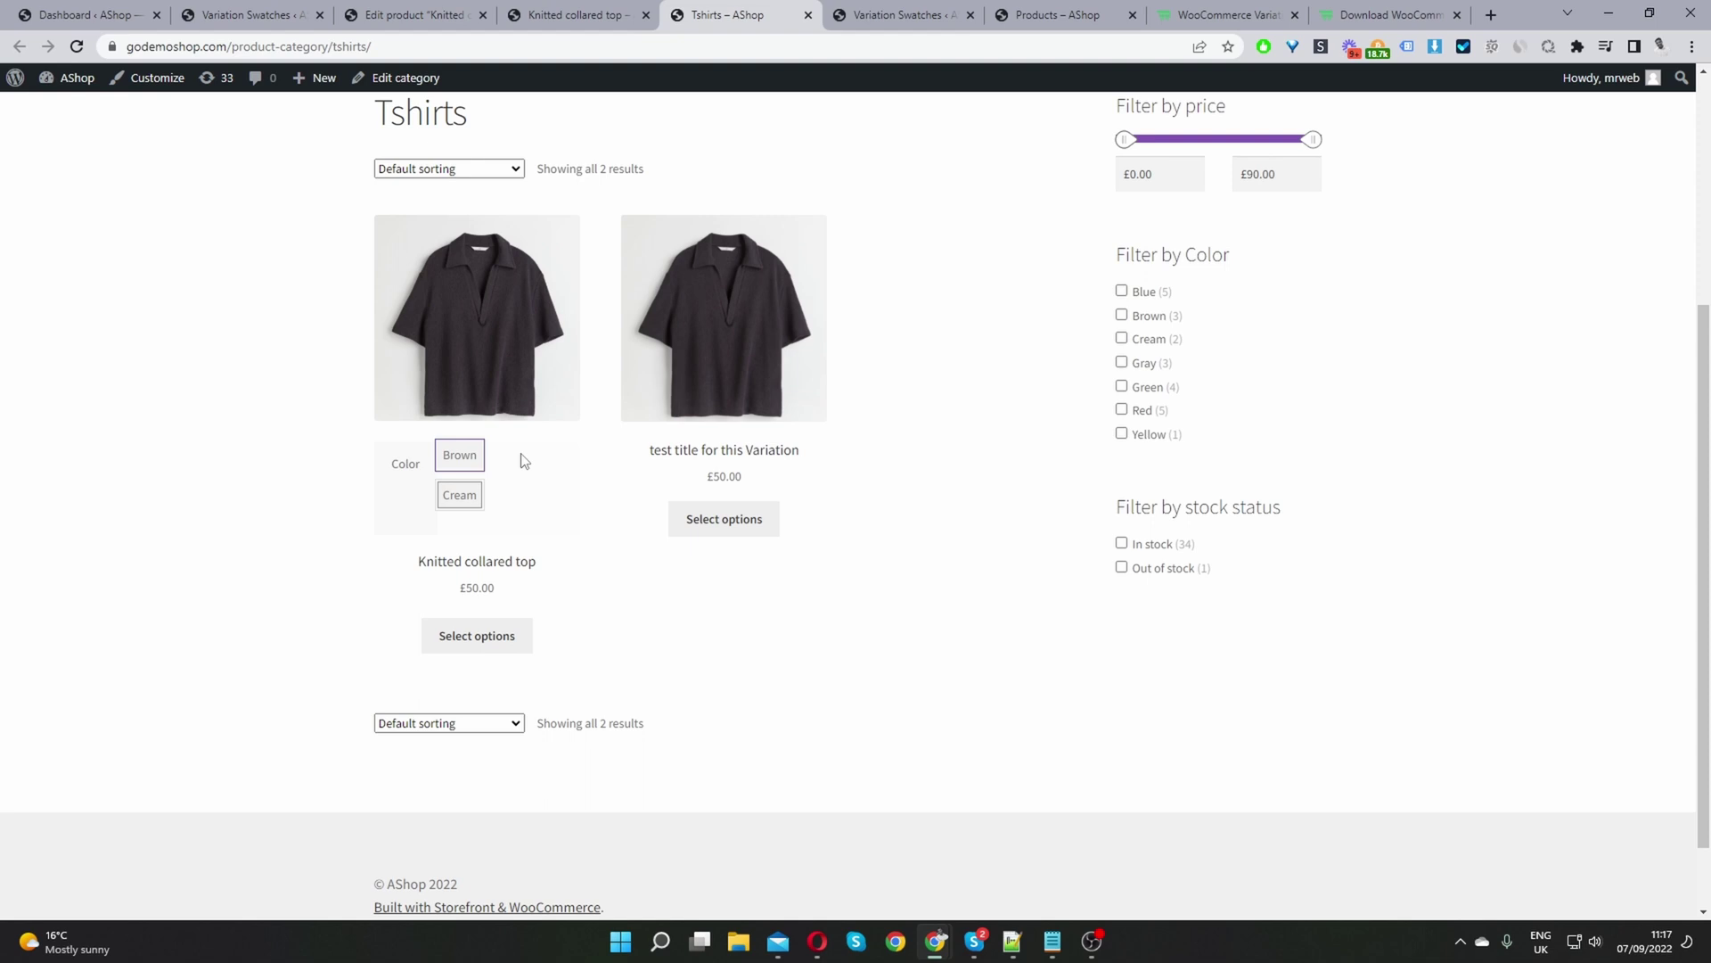
click(459, 496)
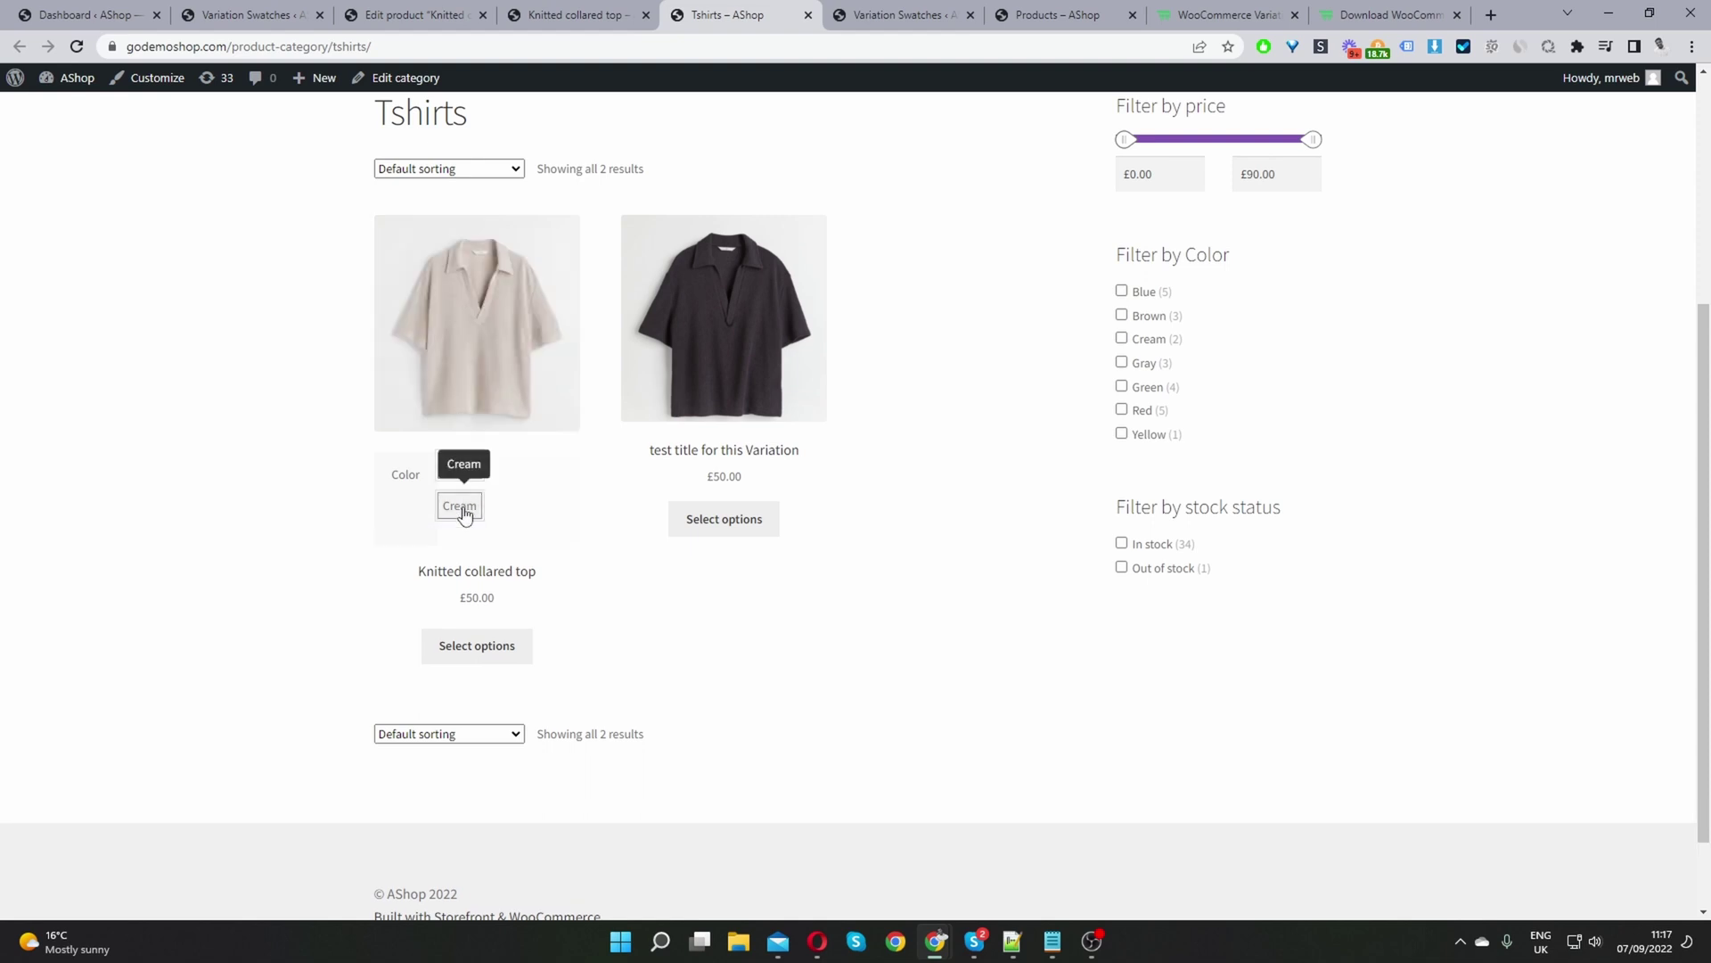
click(455, 506)
click(462, 456)
scroll(789, 579, down, 1)
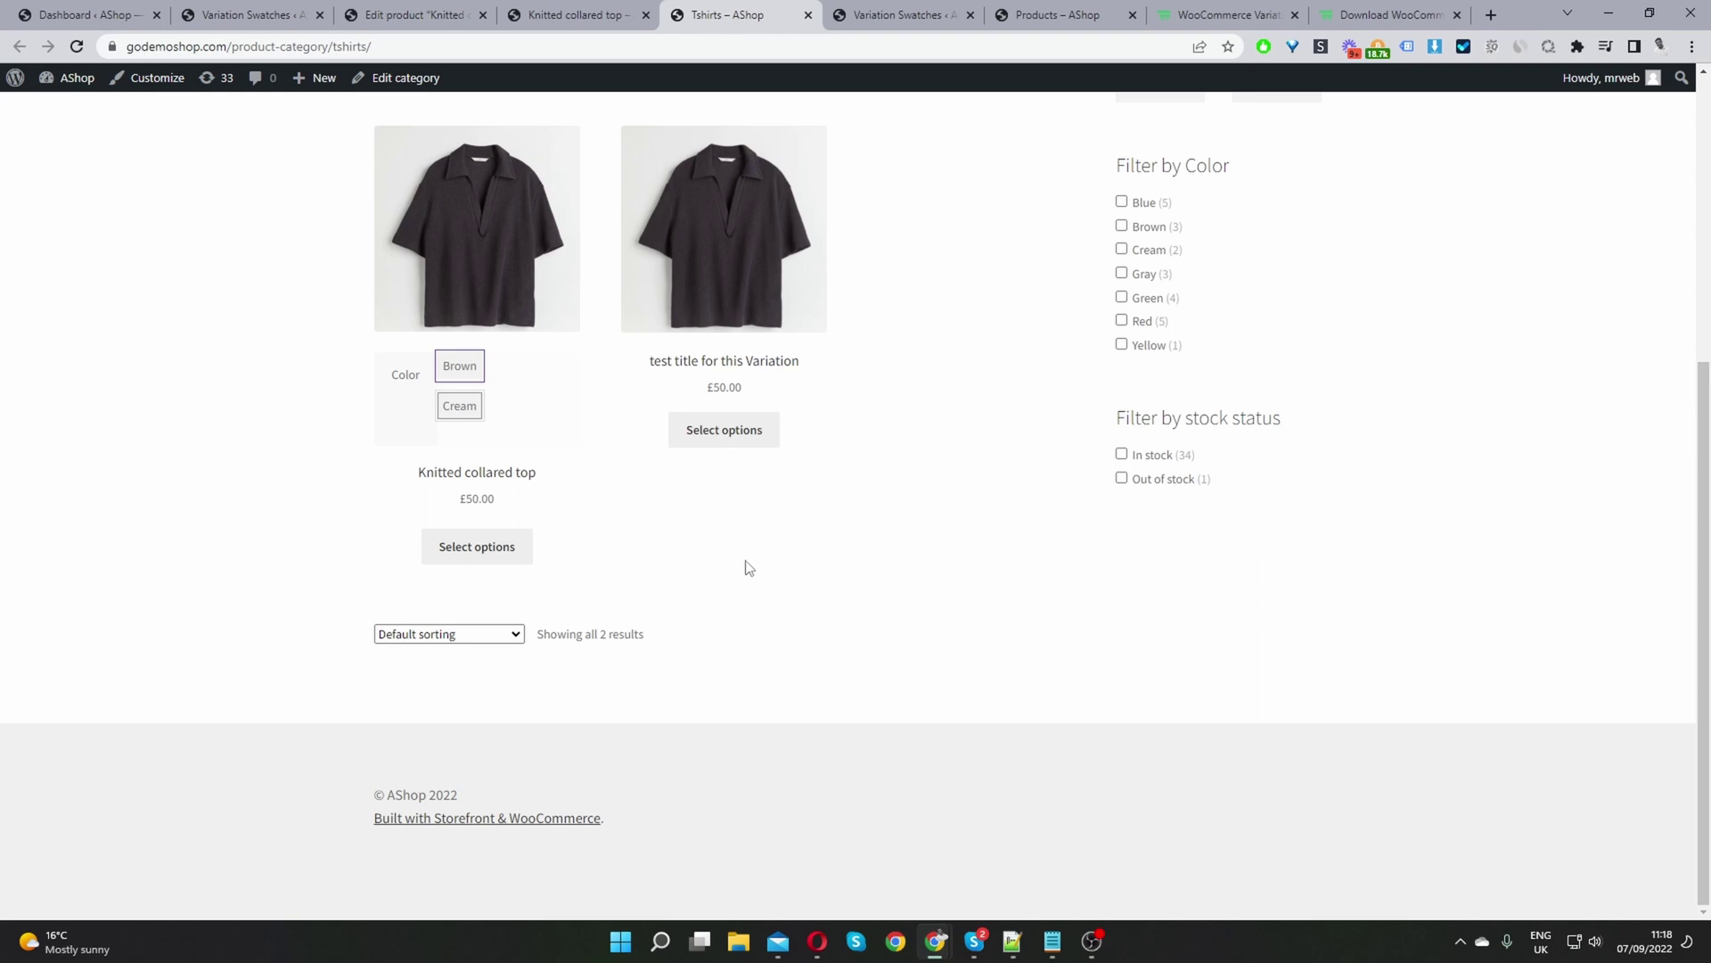
click(460, 406)
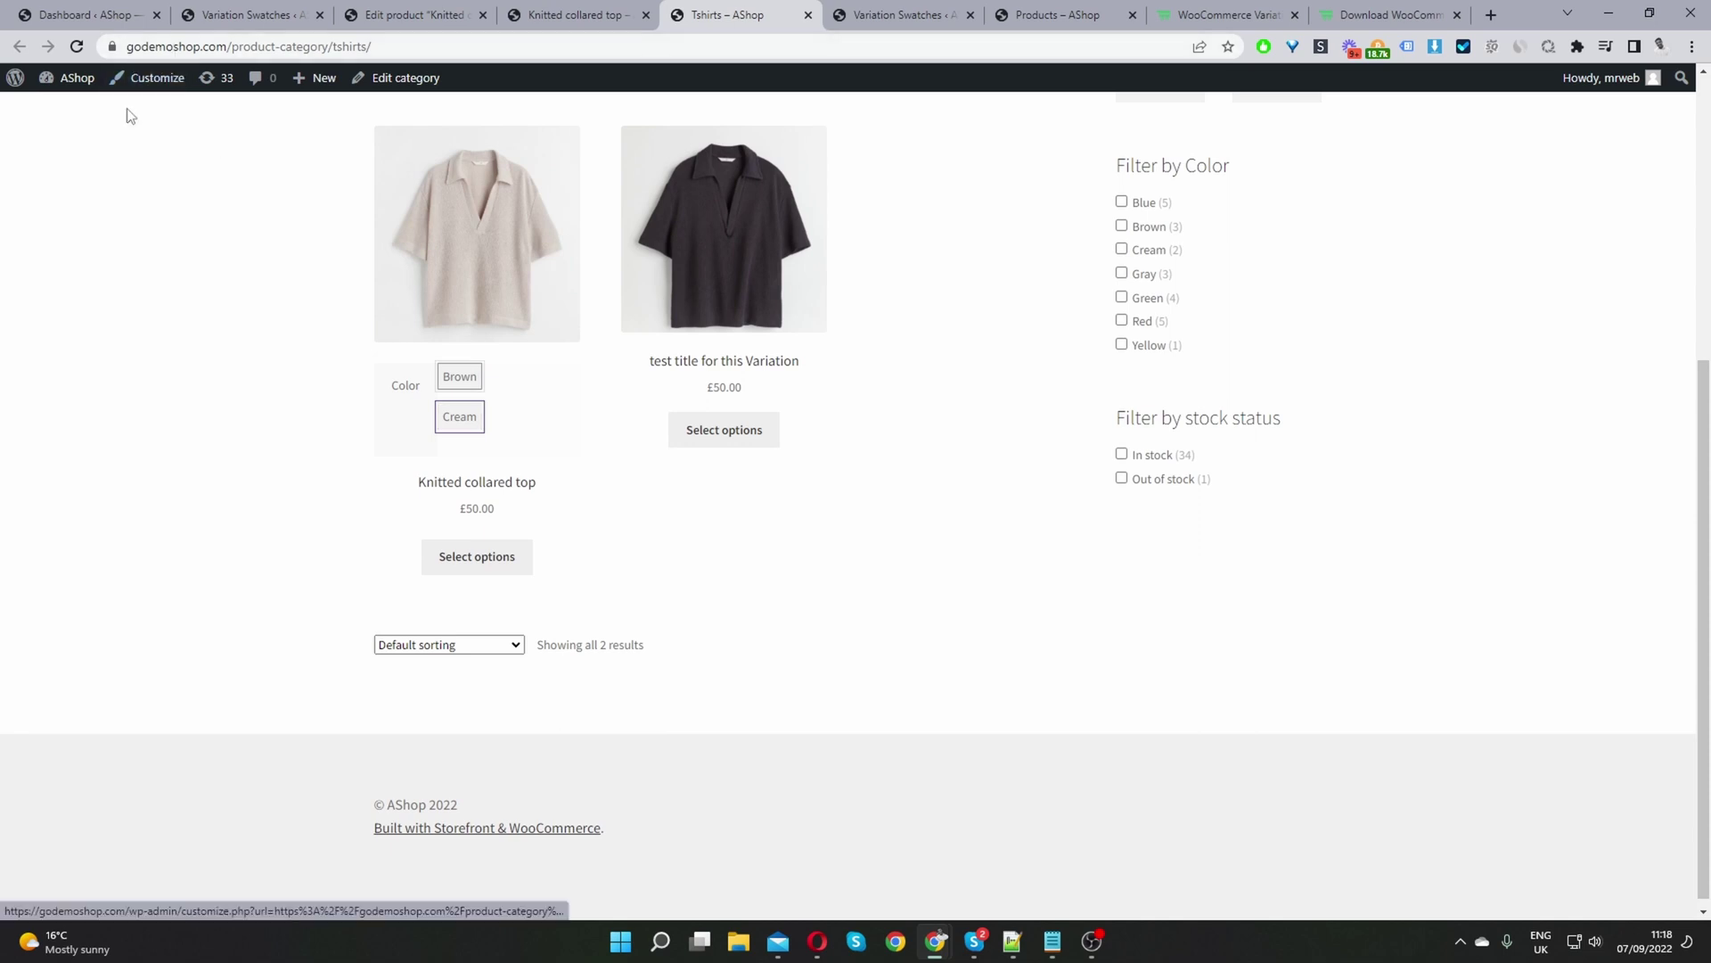
Step: Start a new Woosuite product table from the WordPress admin and title it "main shop page"
click(89, 14)
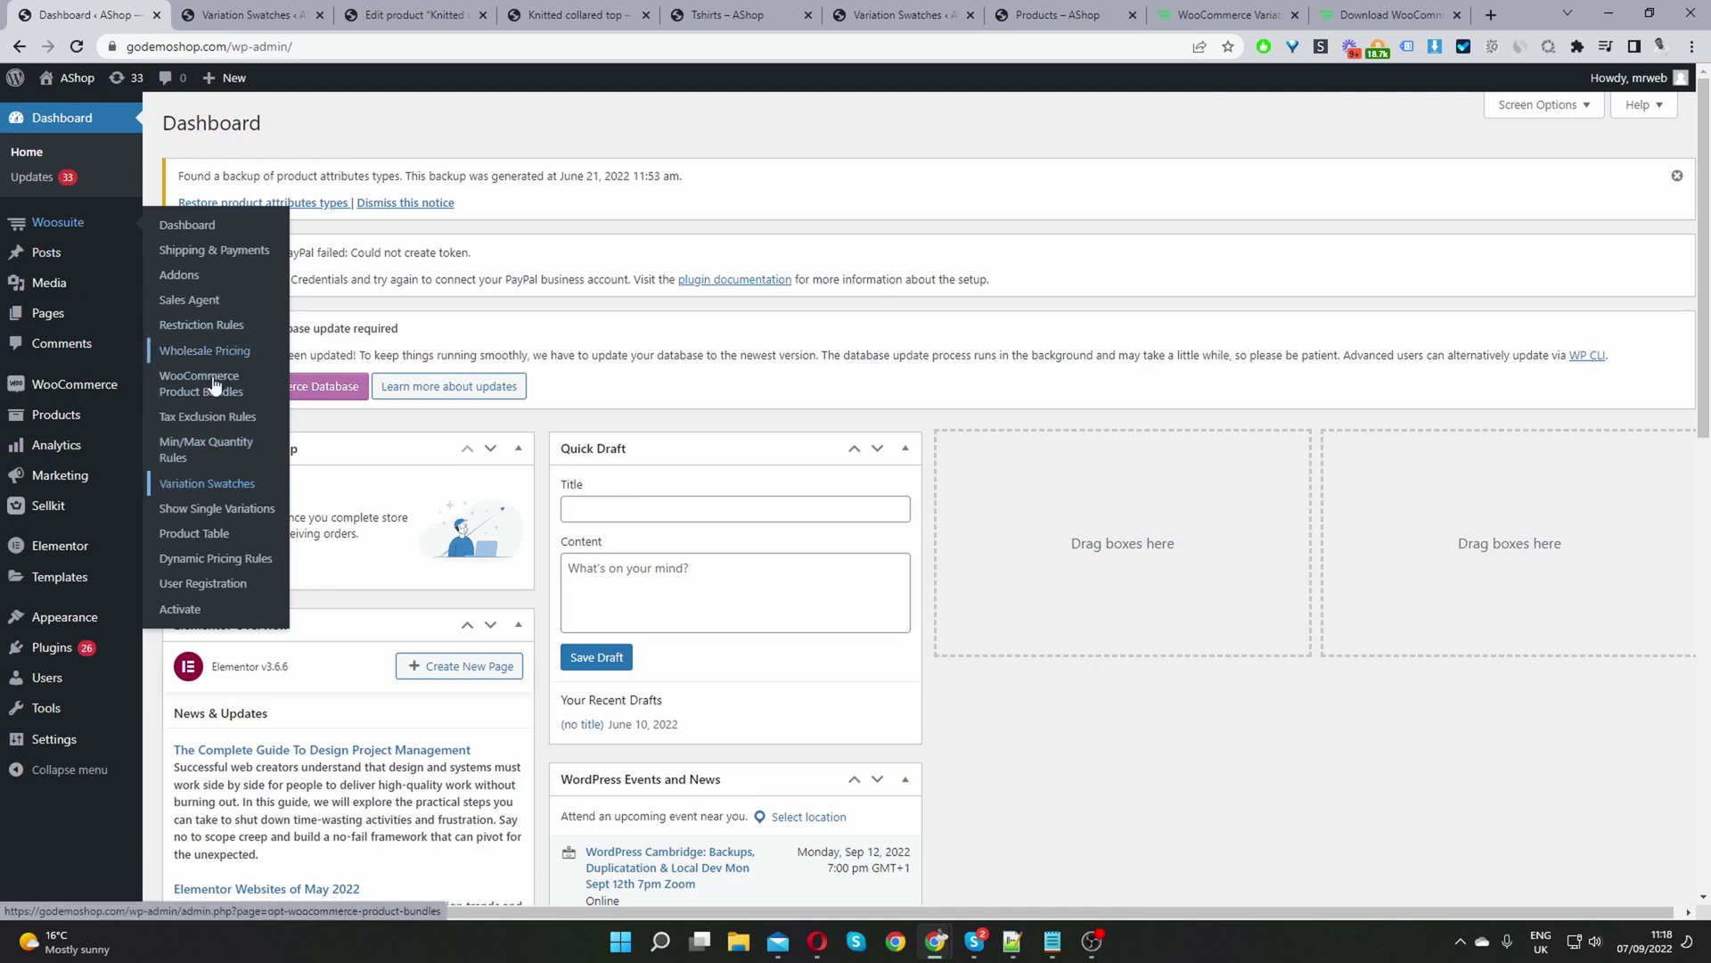
click(210, 535)
scroll(563, 548, down, 6)
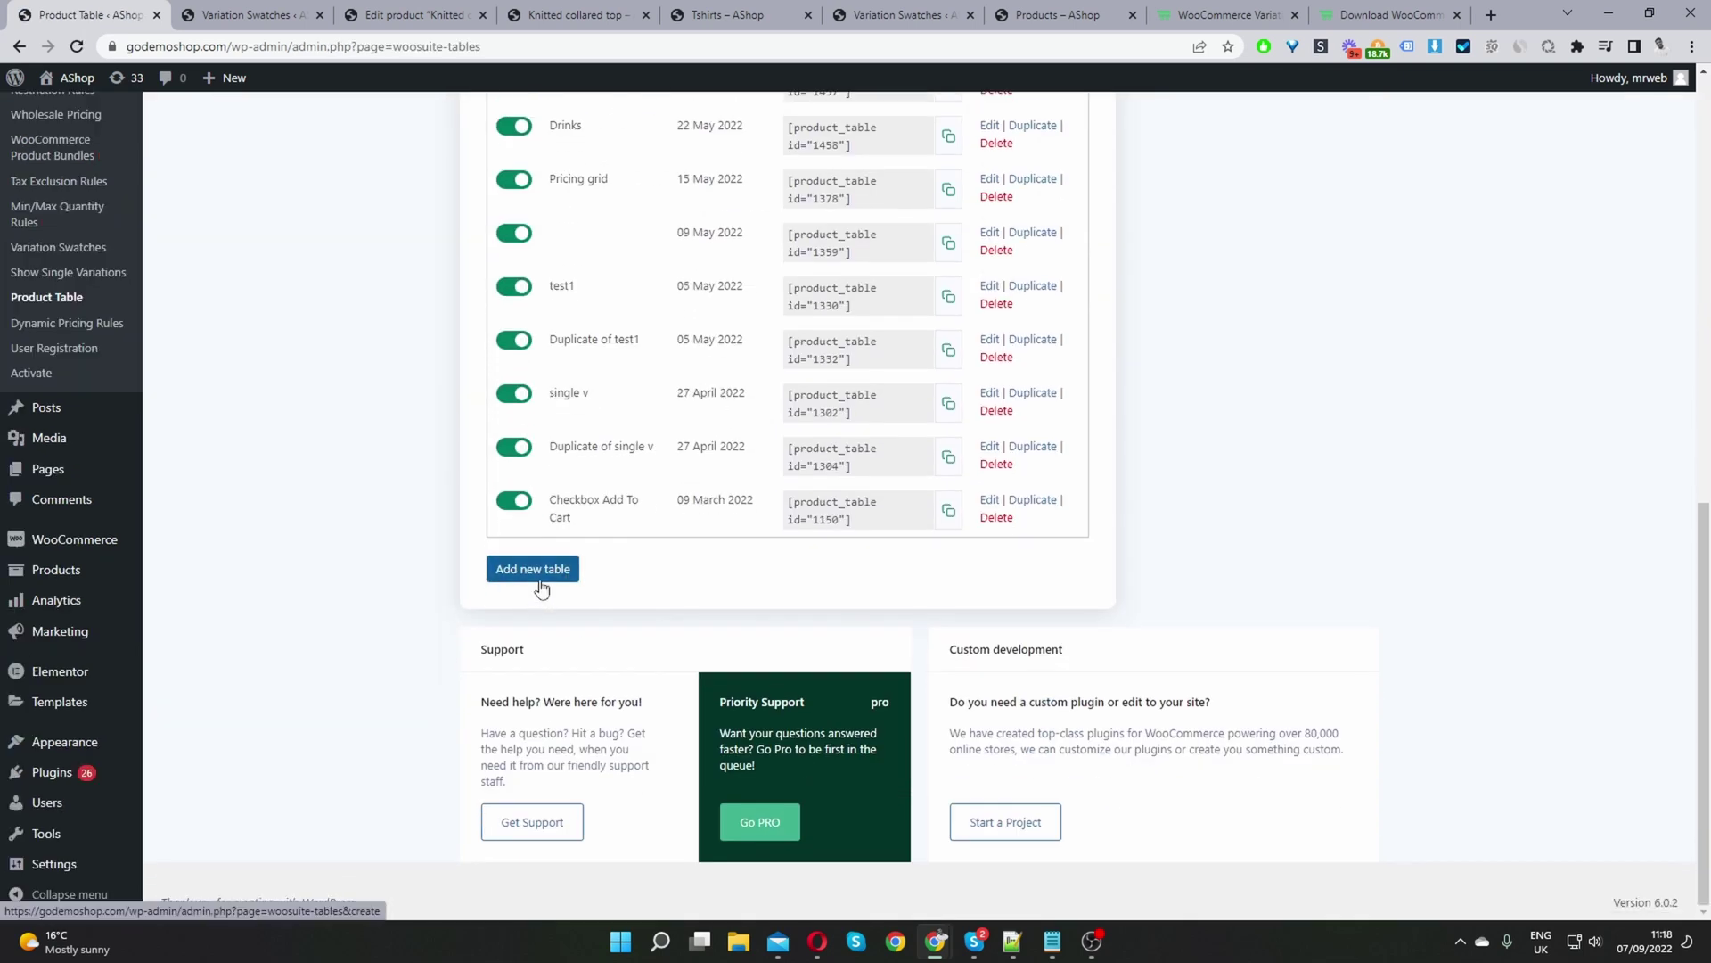
click(983, 502)
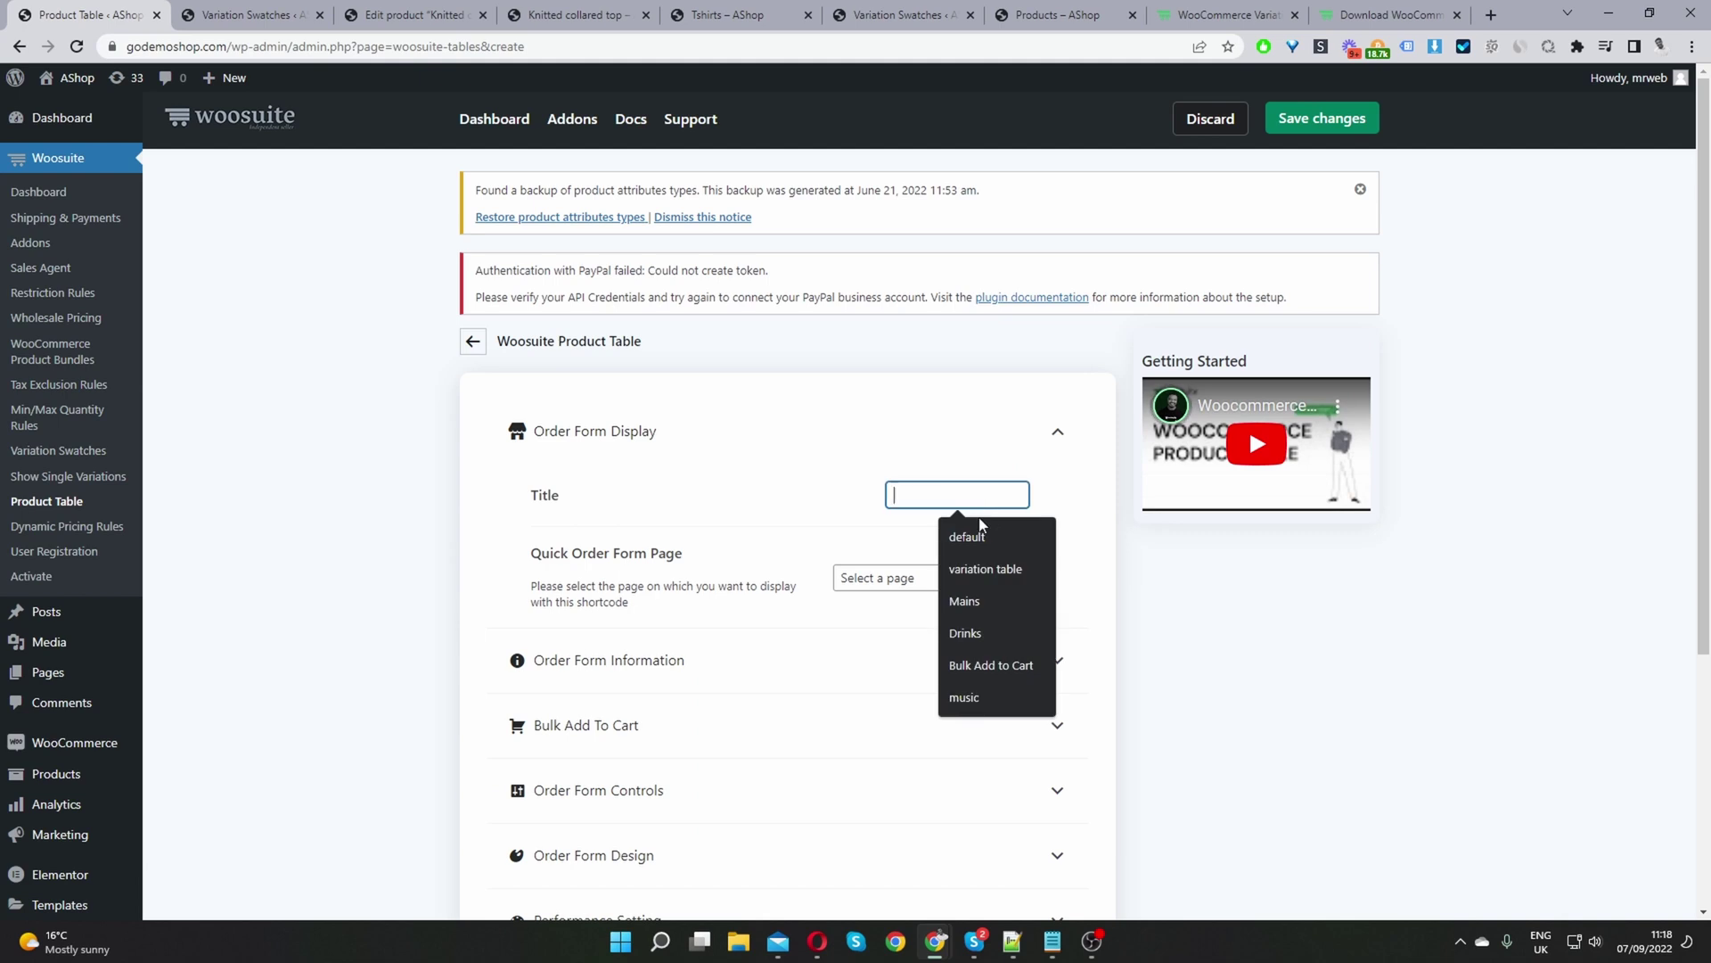
text(main)
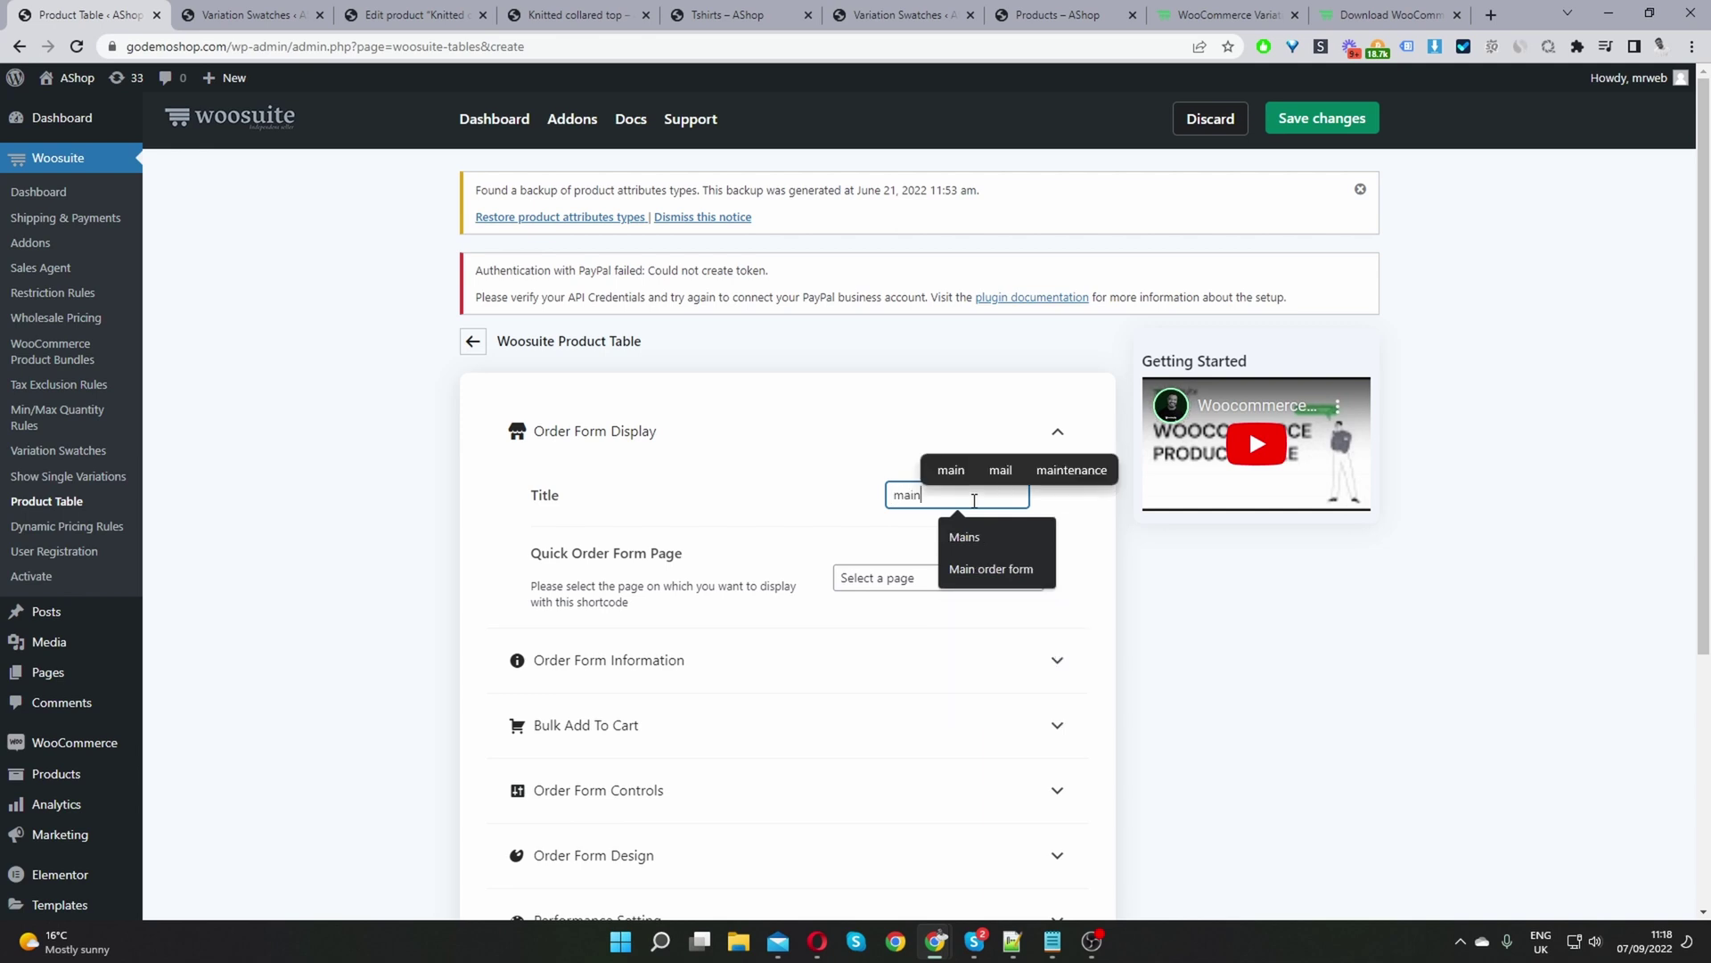
text( shop page)
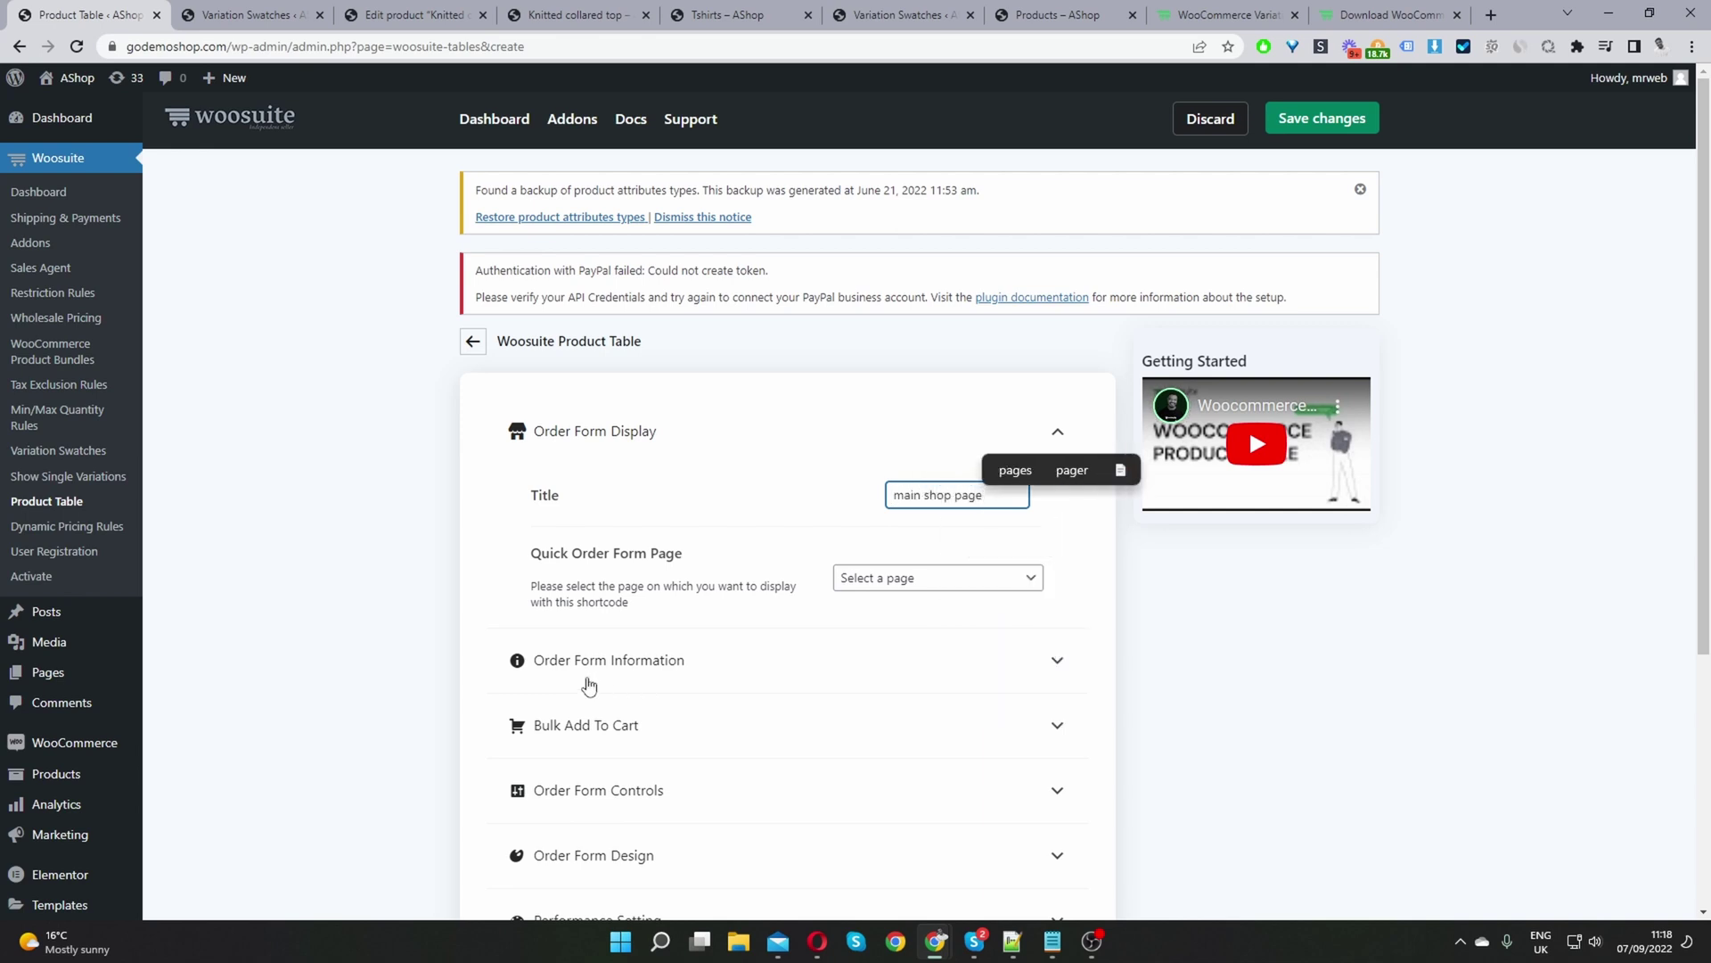
Step: Open the Order Form Information settings and go to the column selection for the product table
click(624, 664)
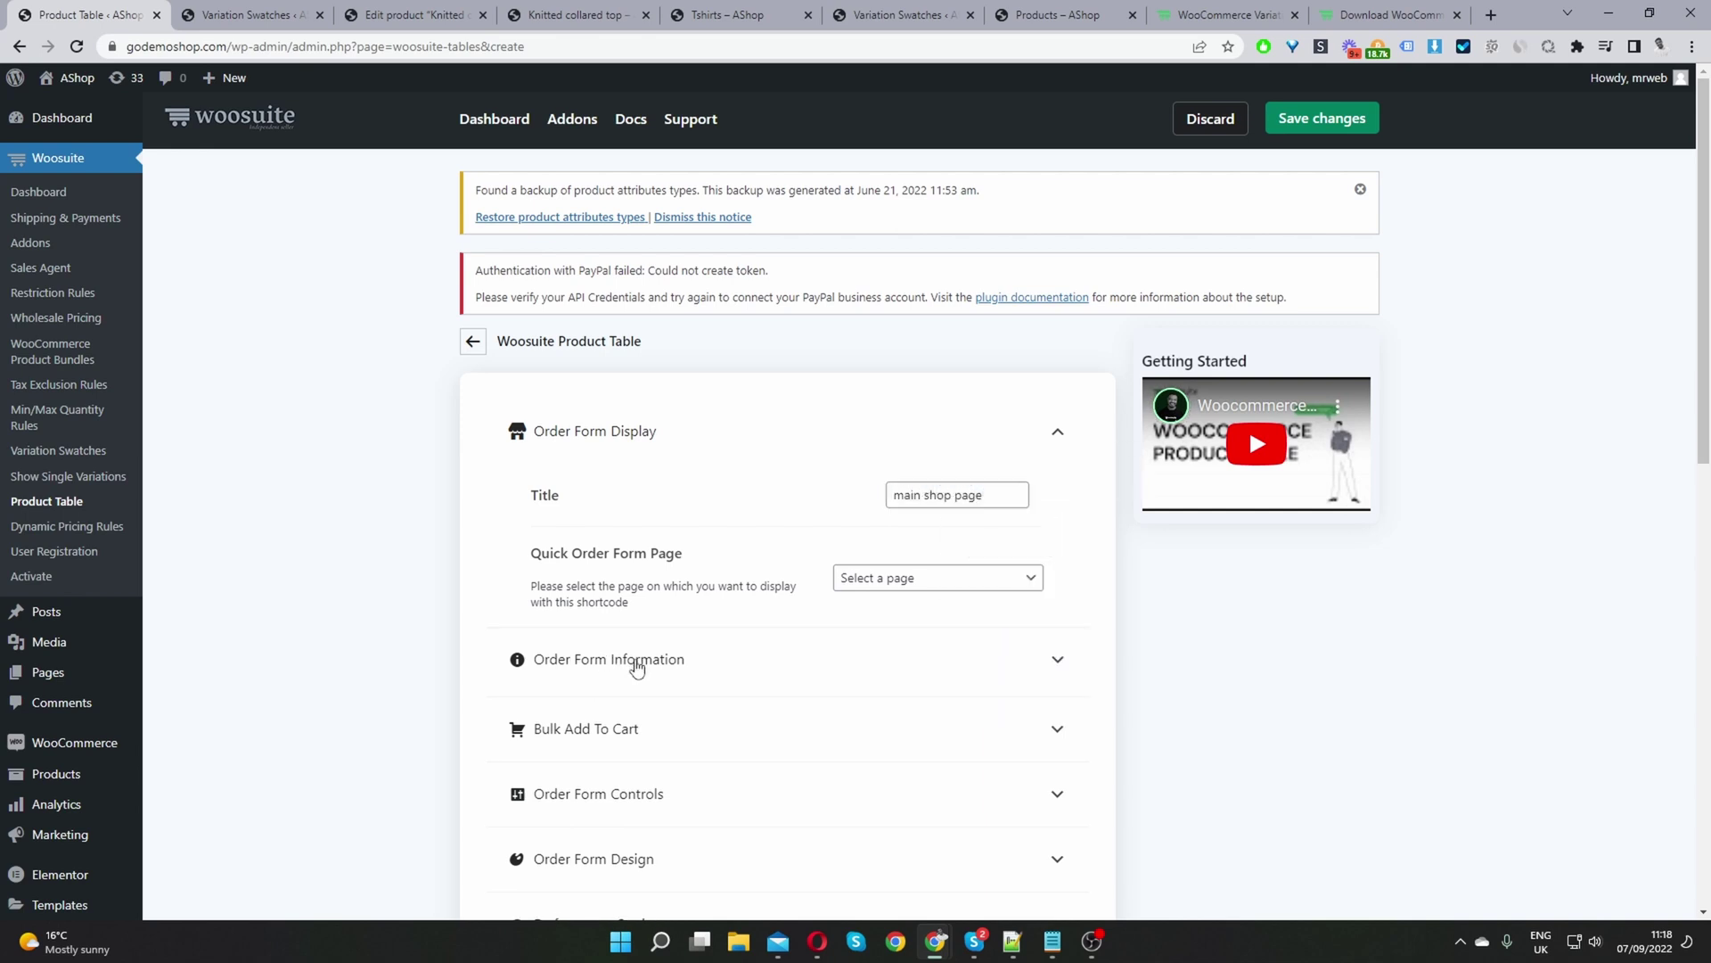
scroll(1159, 659, down, 1)
scroll(1147, 649, down, 4)
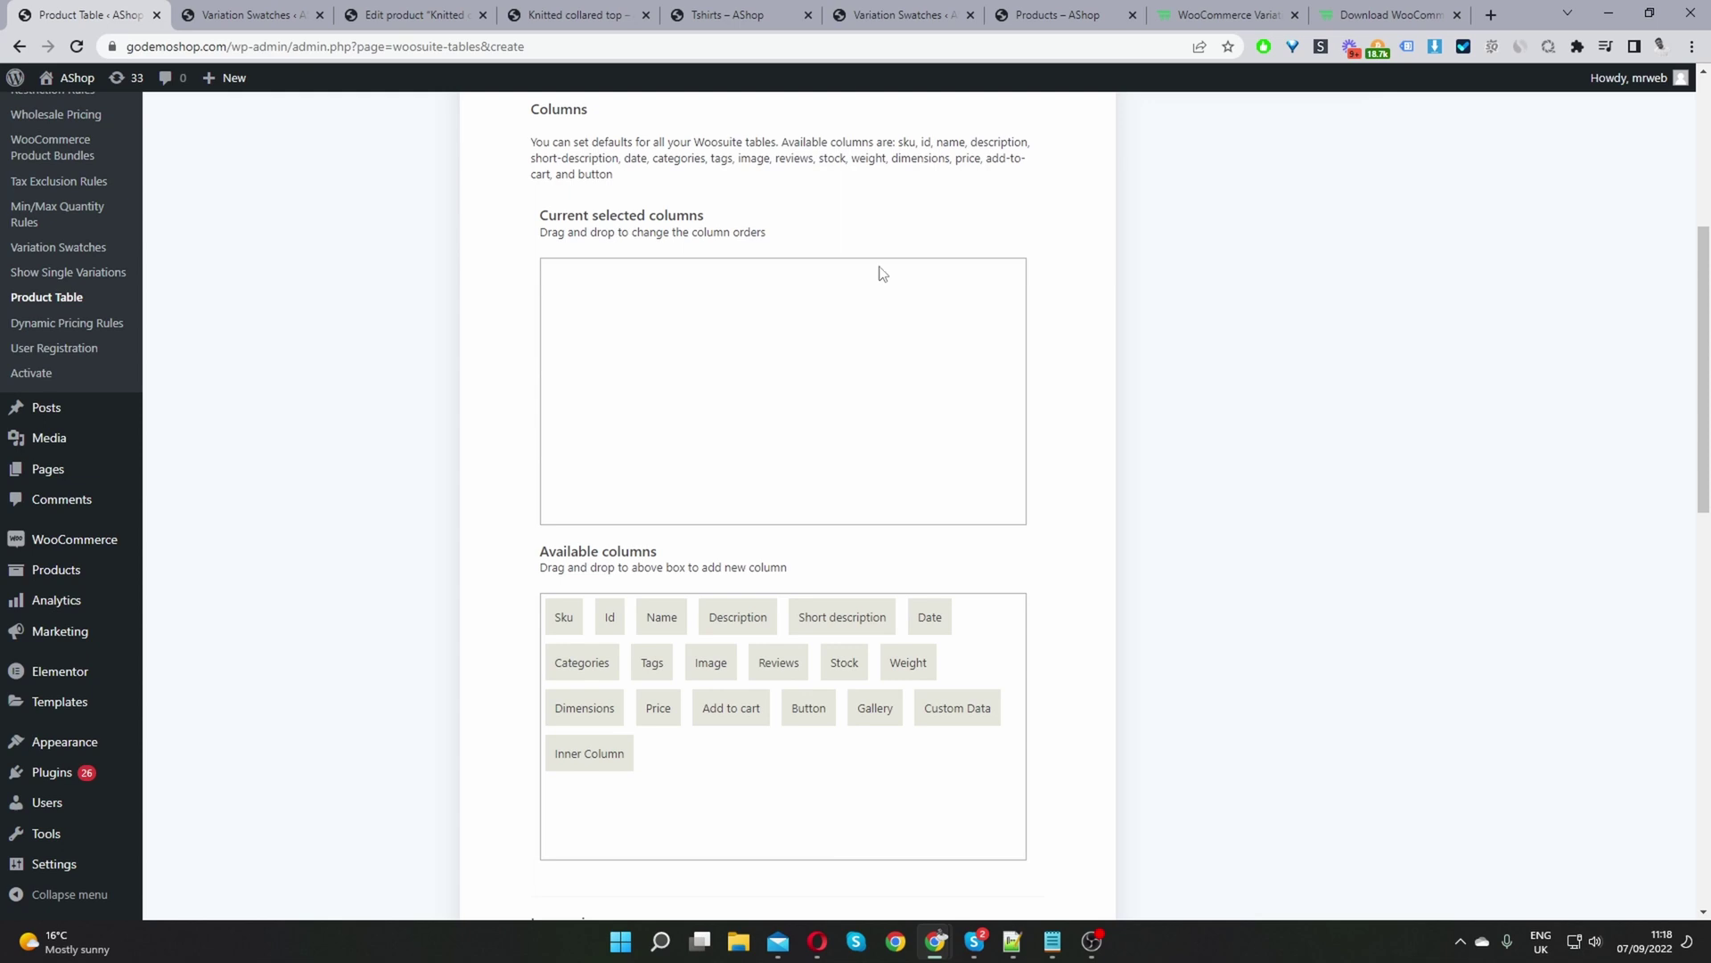
Step: Examine the example table layouts on Woosuite's product table web page and return to the table being created
click(1412, 12)
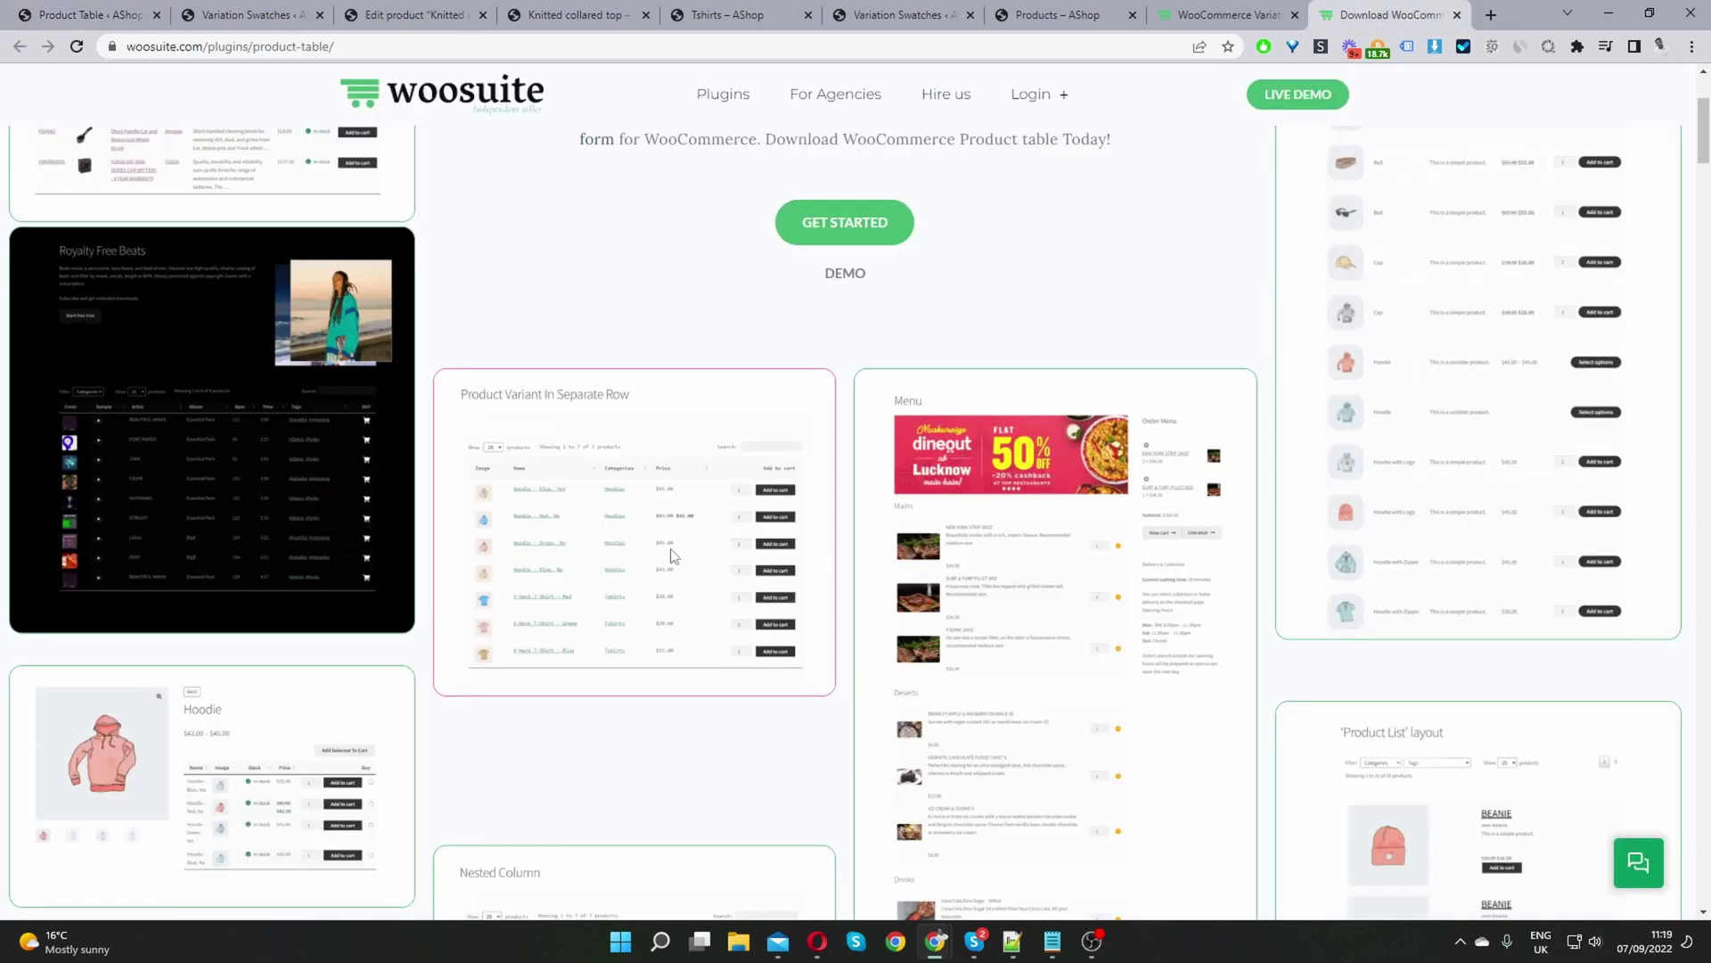
scroll(992, 453, down, 6)
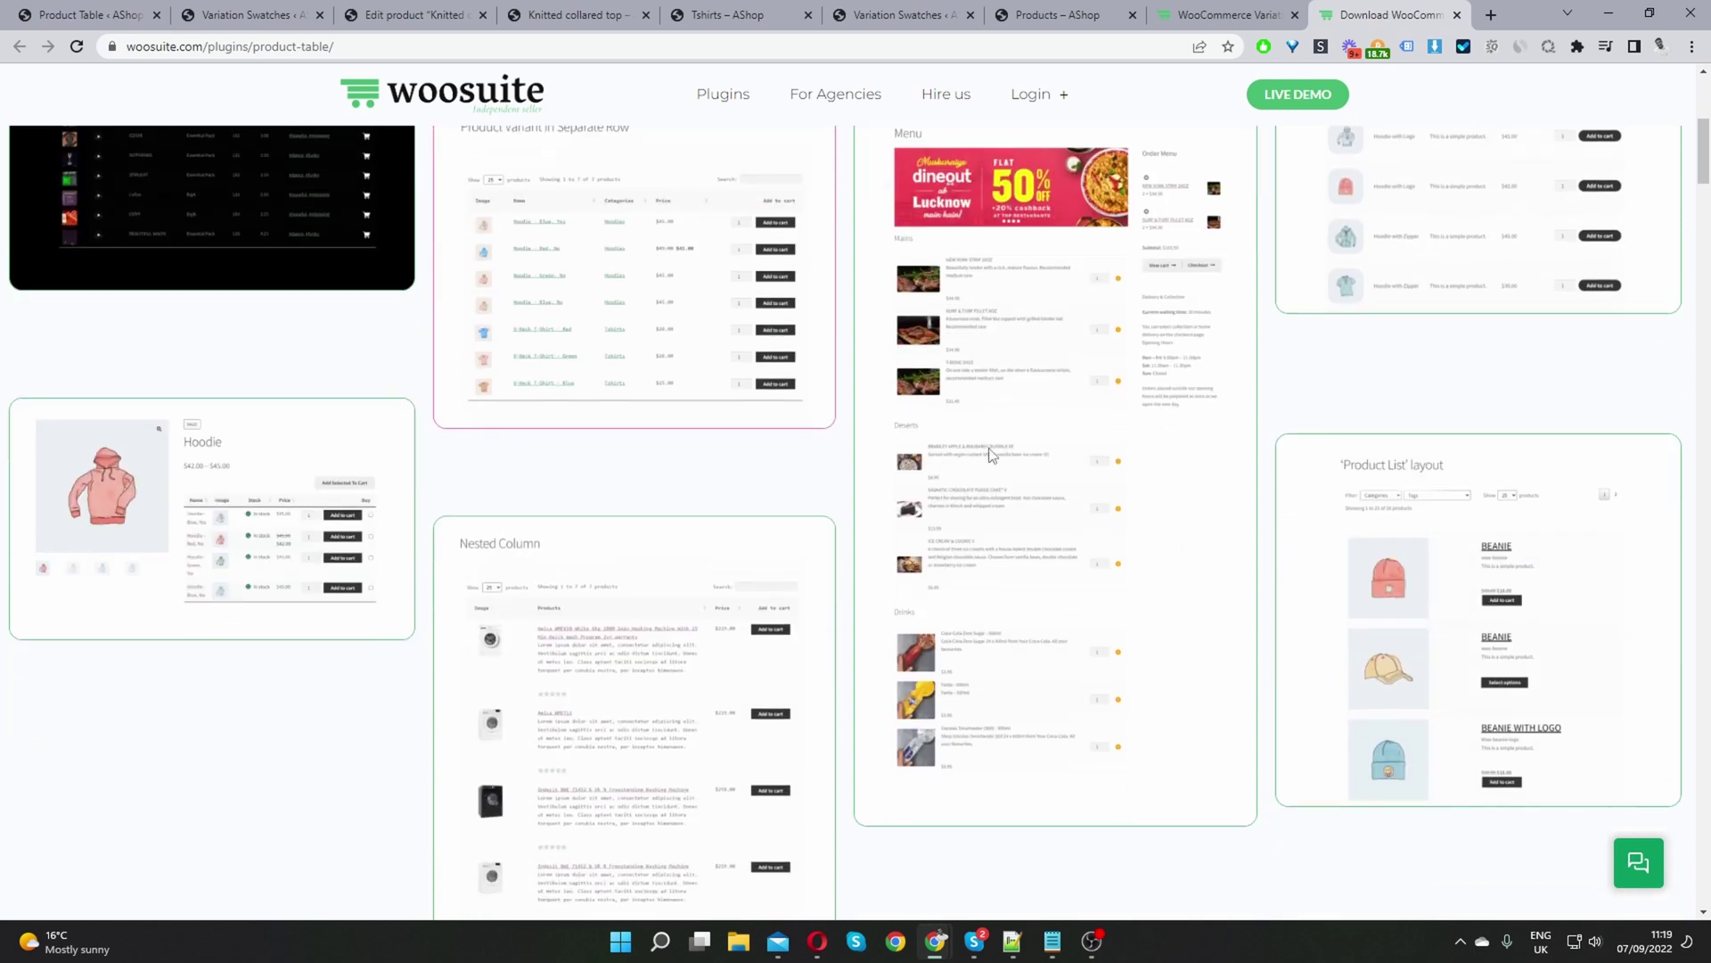
scroll(655, 432, up, 3)
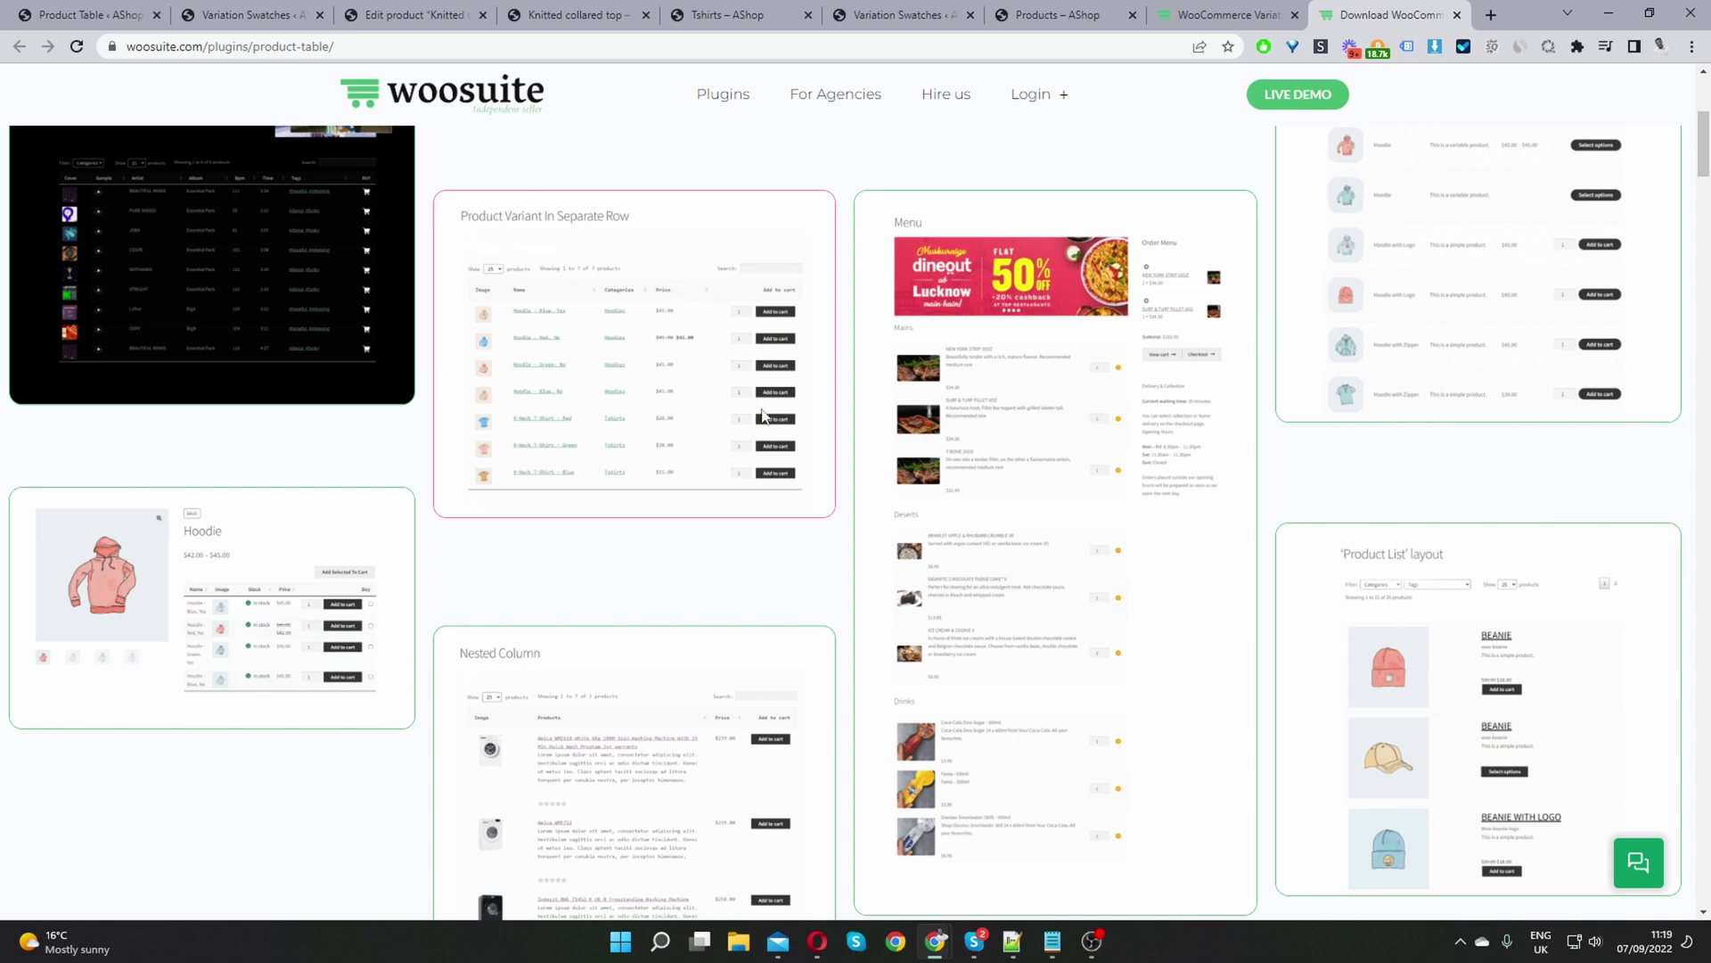
click(134, 14)
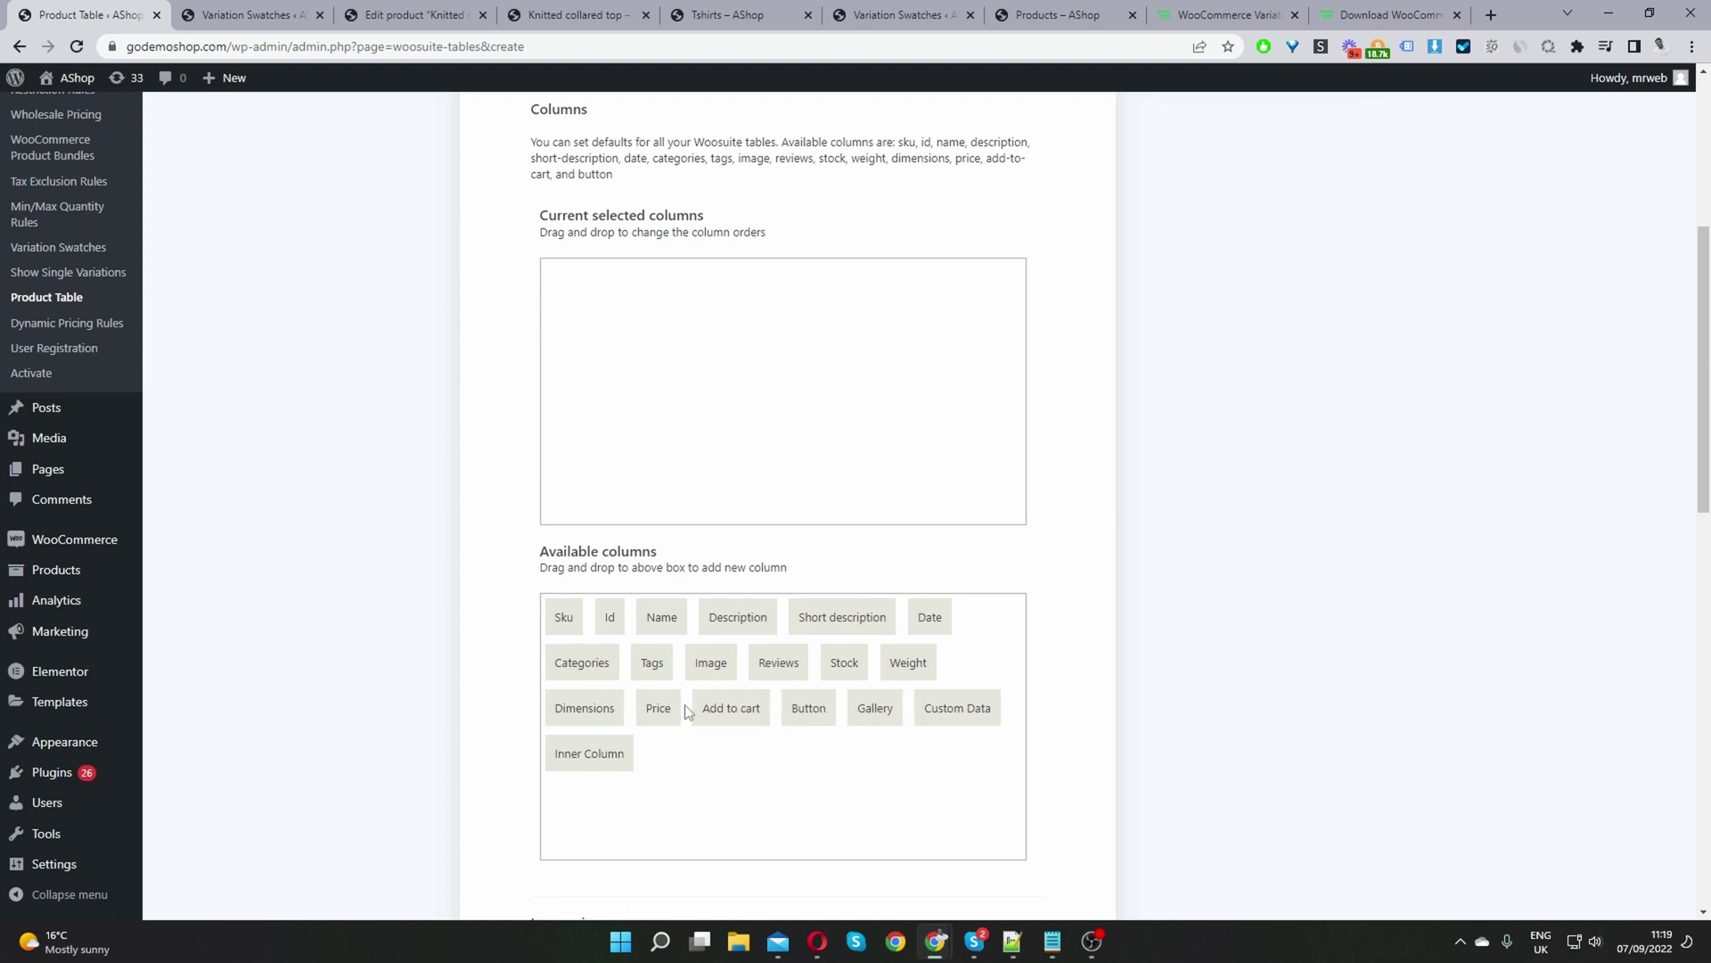
Step: Add the Image, Name, Short description and Price columns to the table's selected columns, in that order
drag(707, 668, 575, 308)
drag(660, 617, 634, 303)
drag(829, 619, 785, 332)
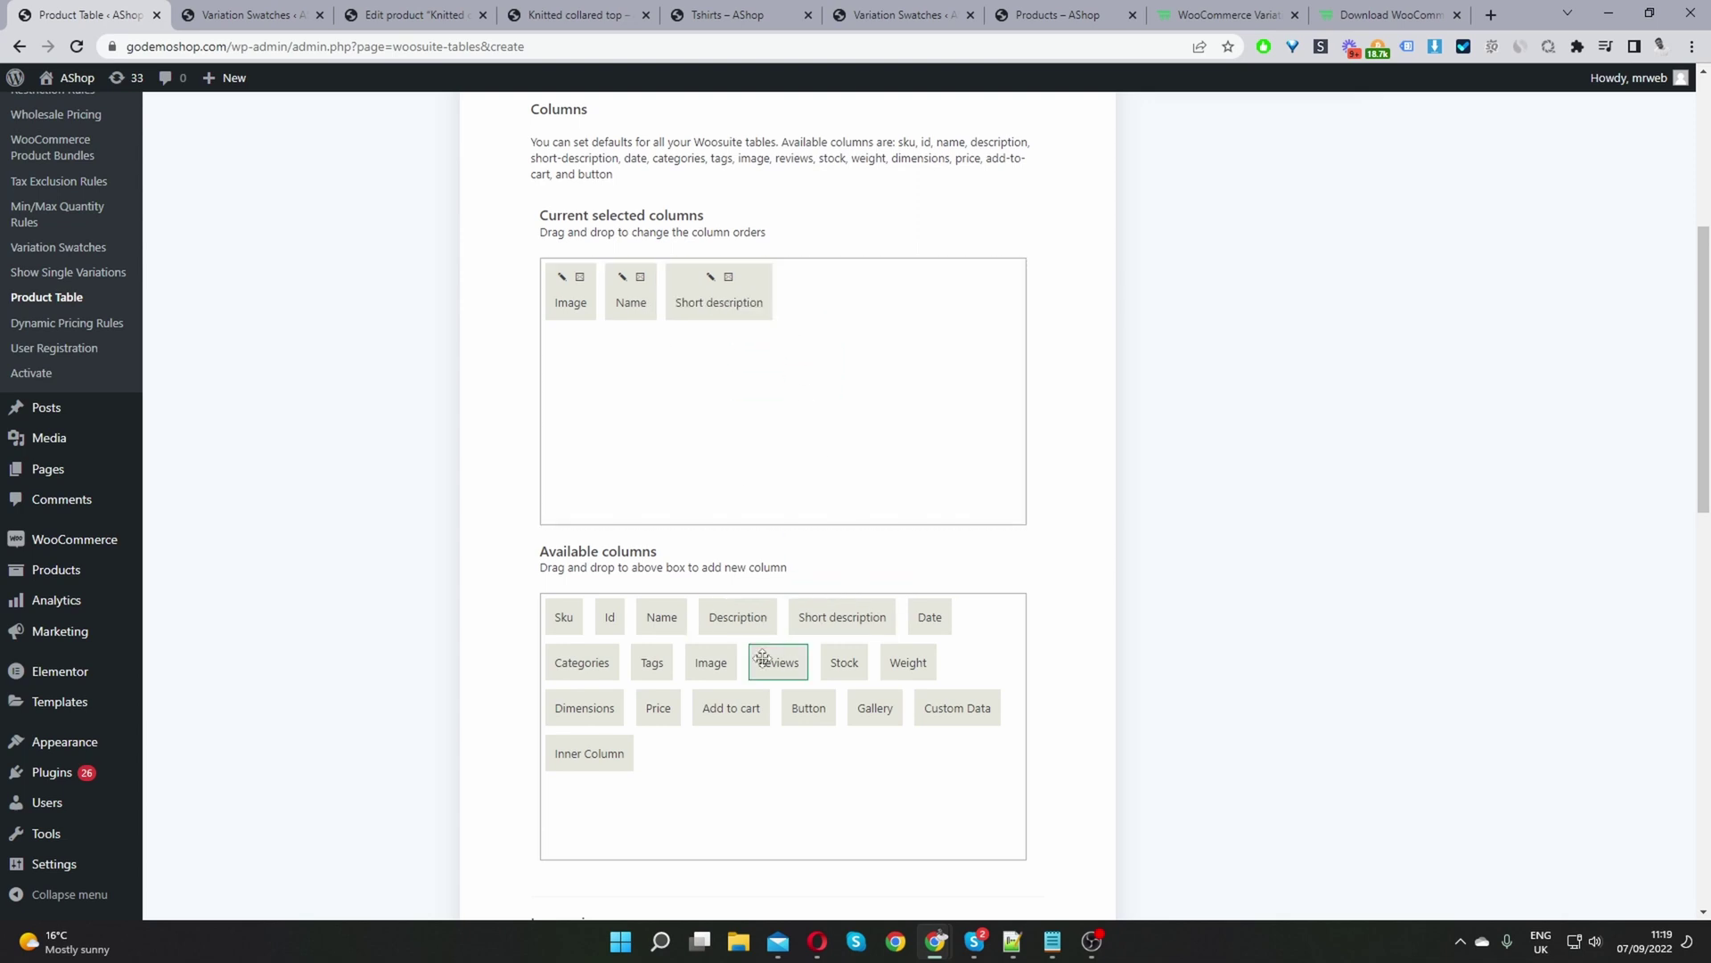
drag(659, 706, 854, 353)
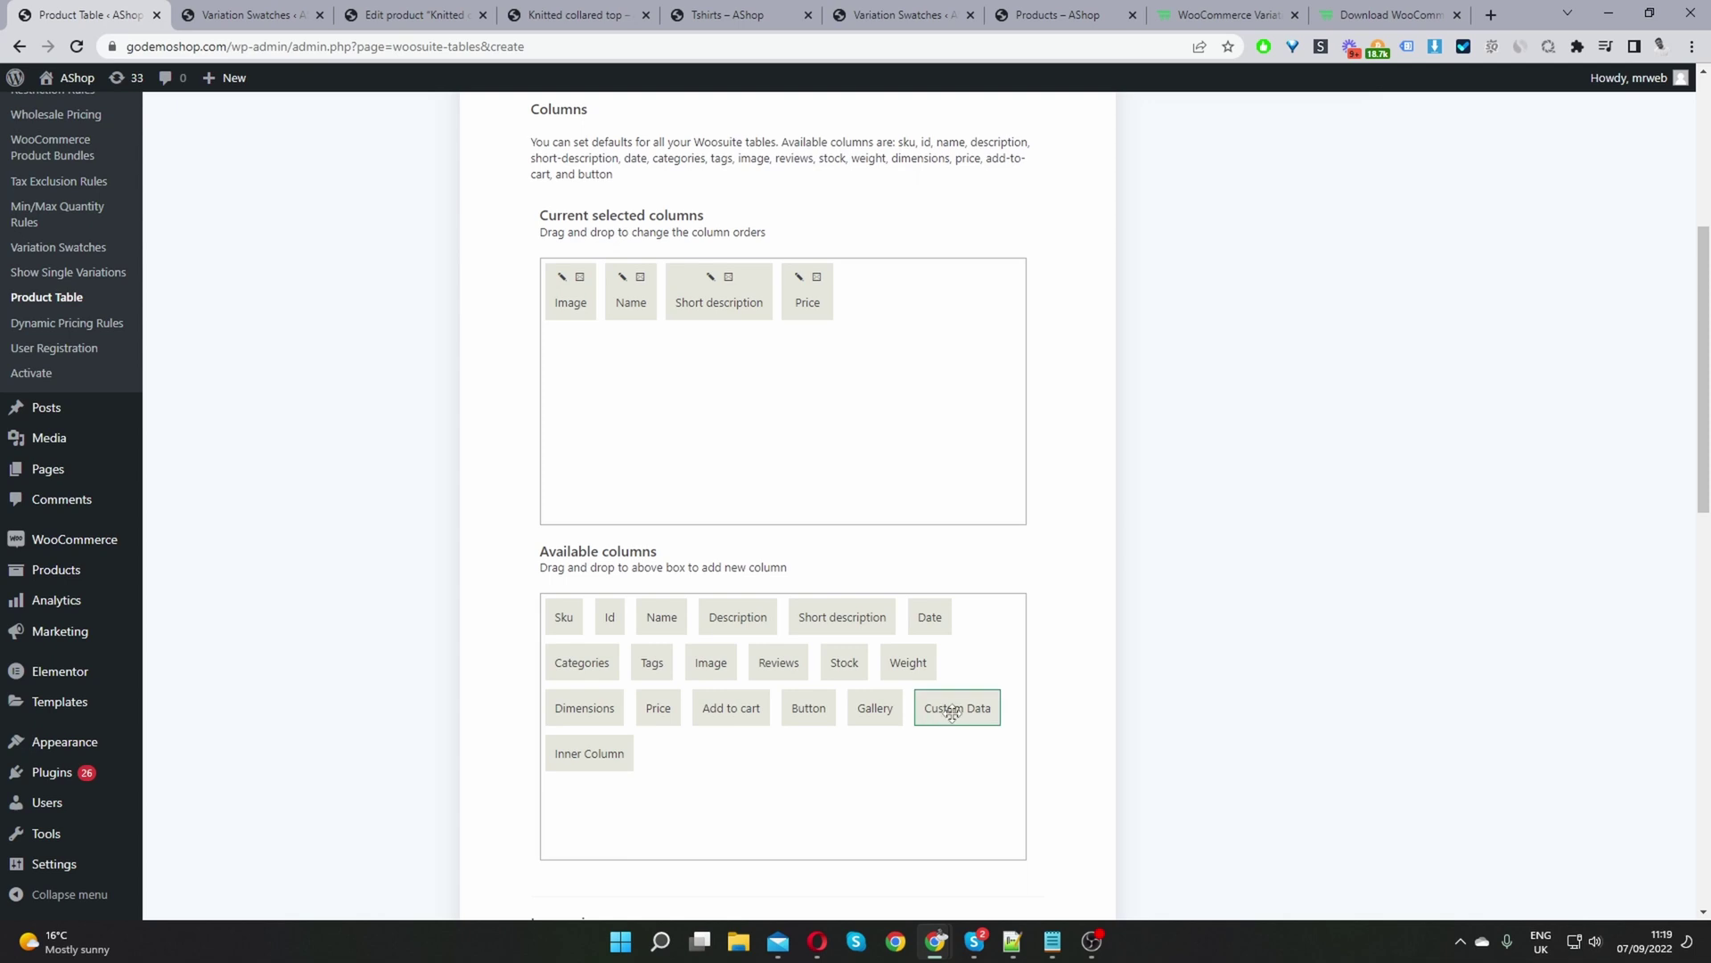
Step: Add a Custom Data column after Price, with Custom Taxonomies as data source and Product Color as taxonomy
drag(954, 709, 918, 347)
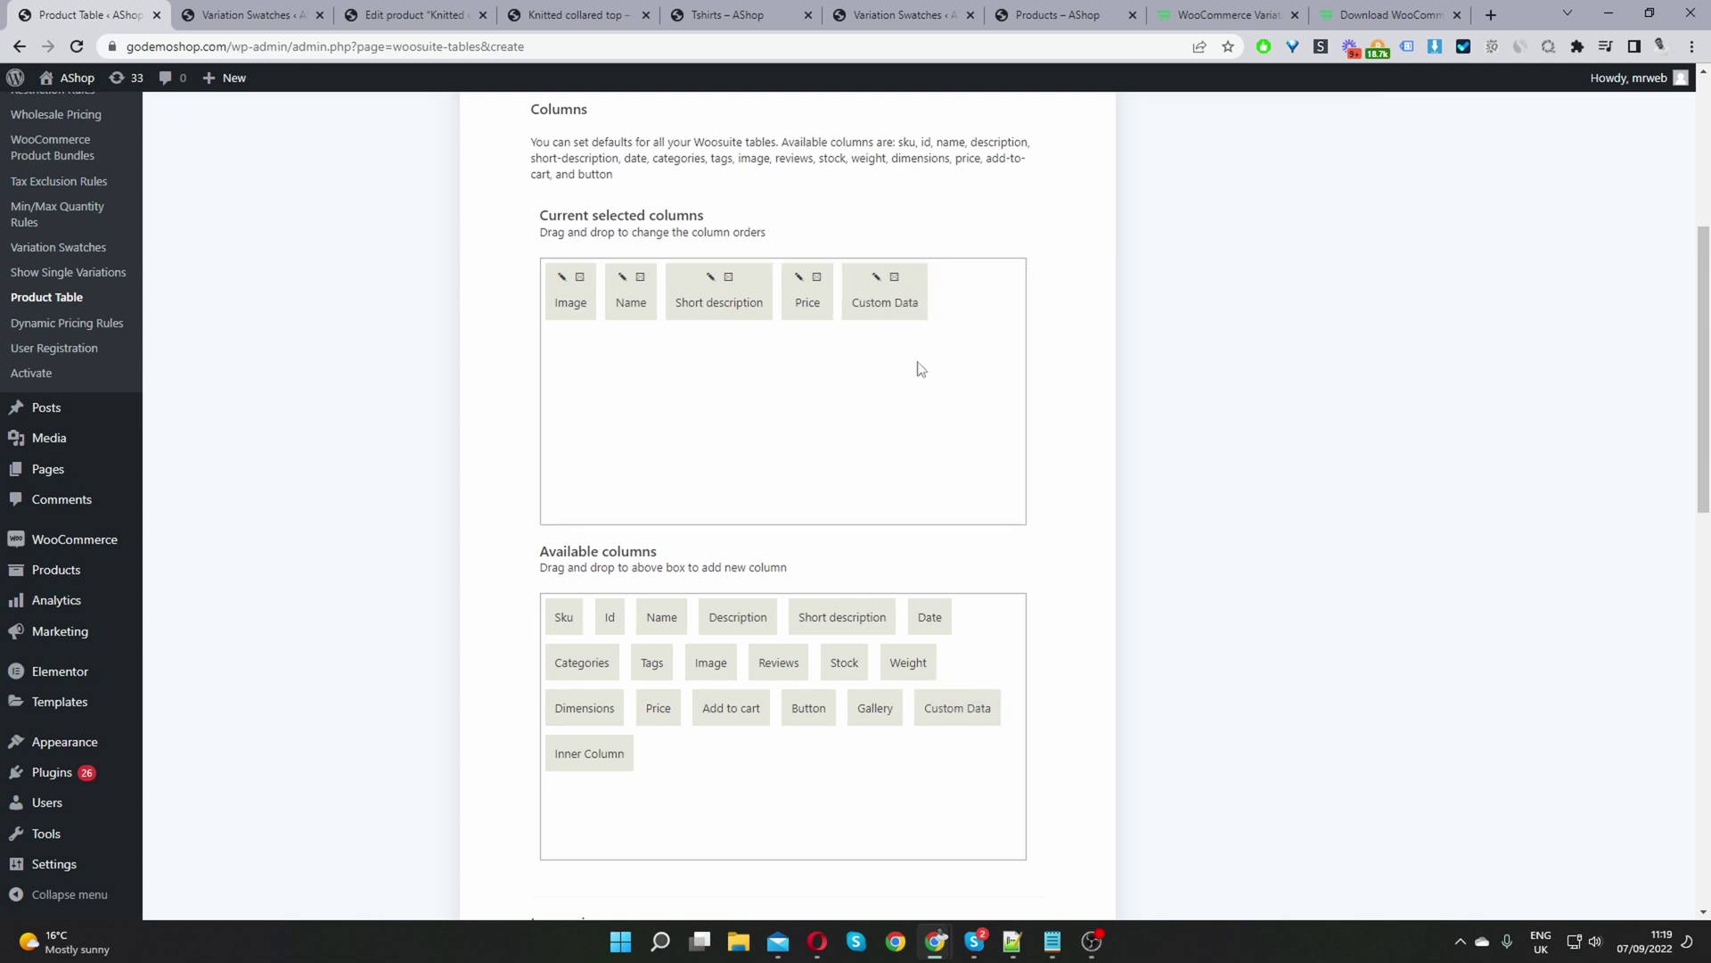
click(880, 279)
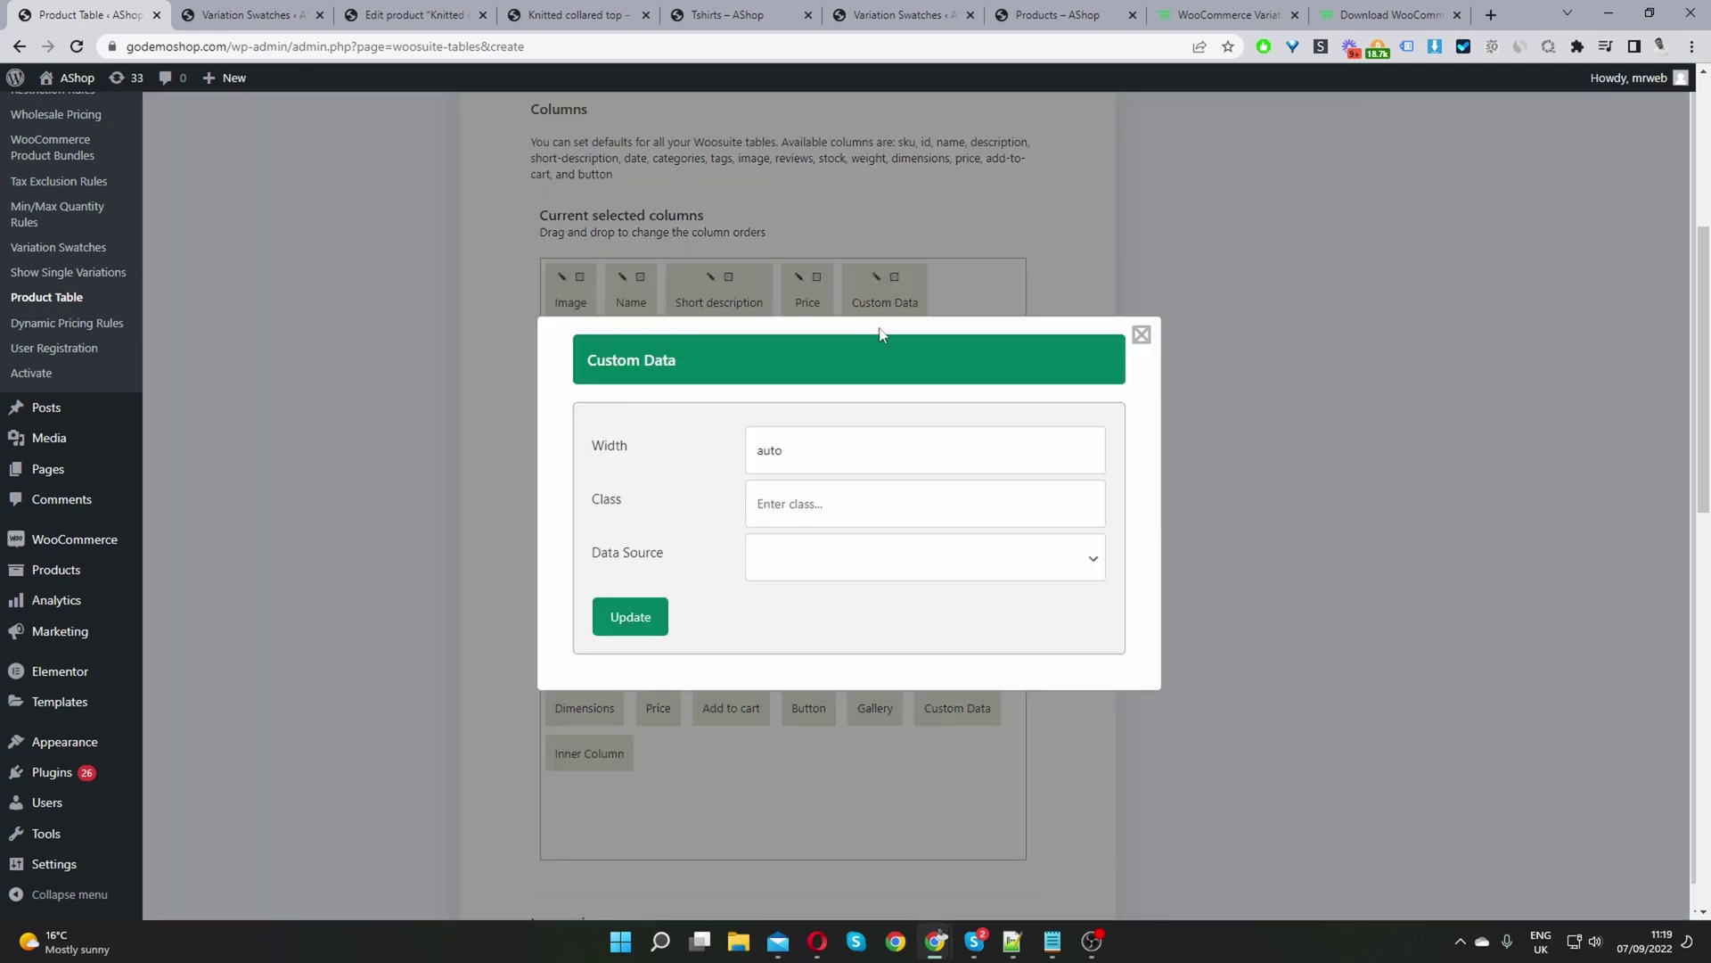
click(813, 562)
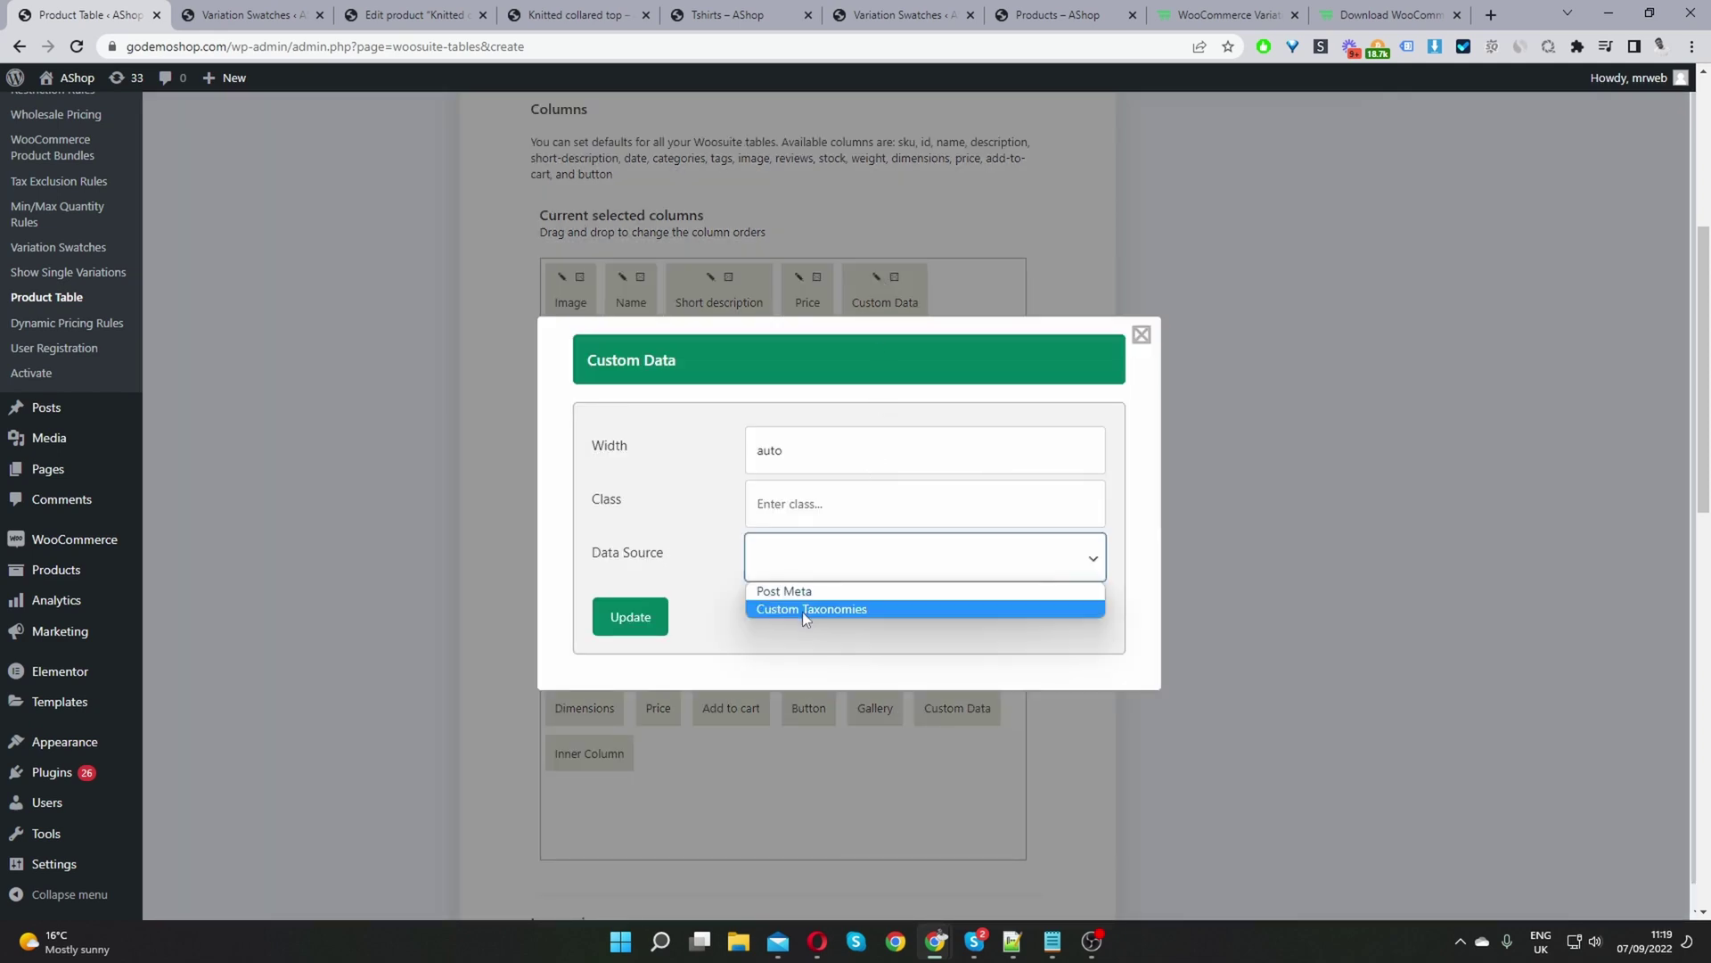
click(800, 614)
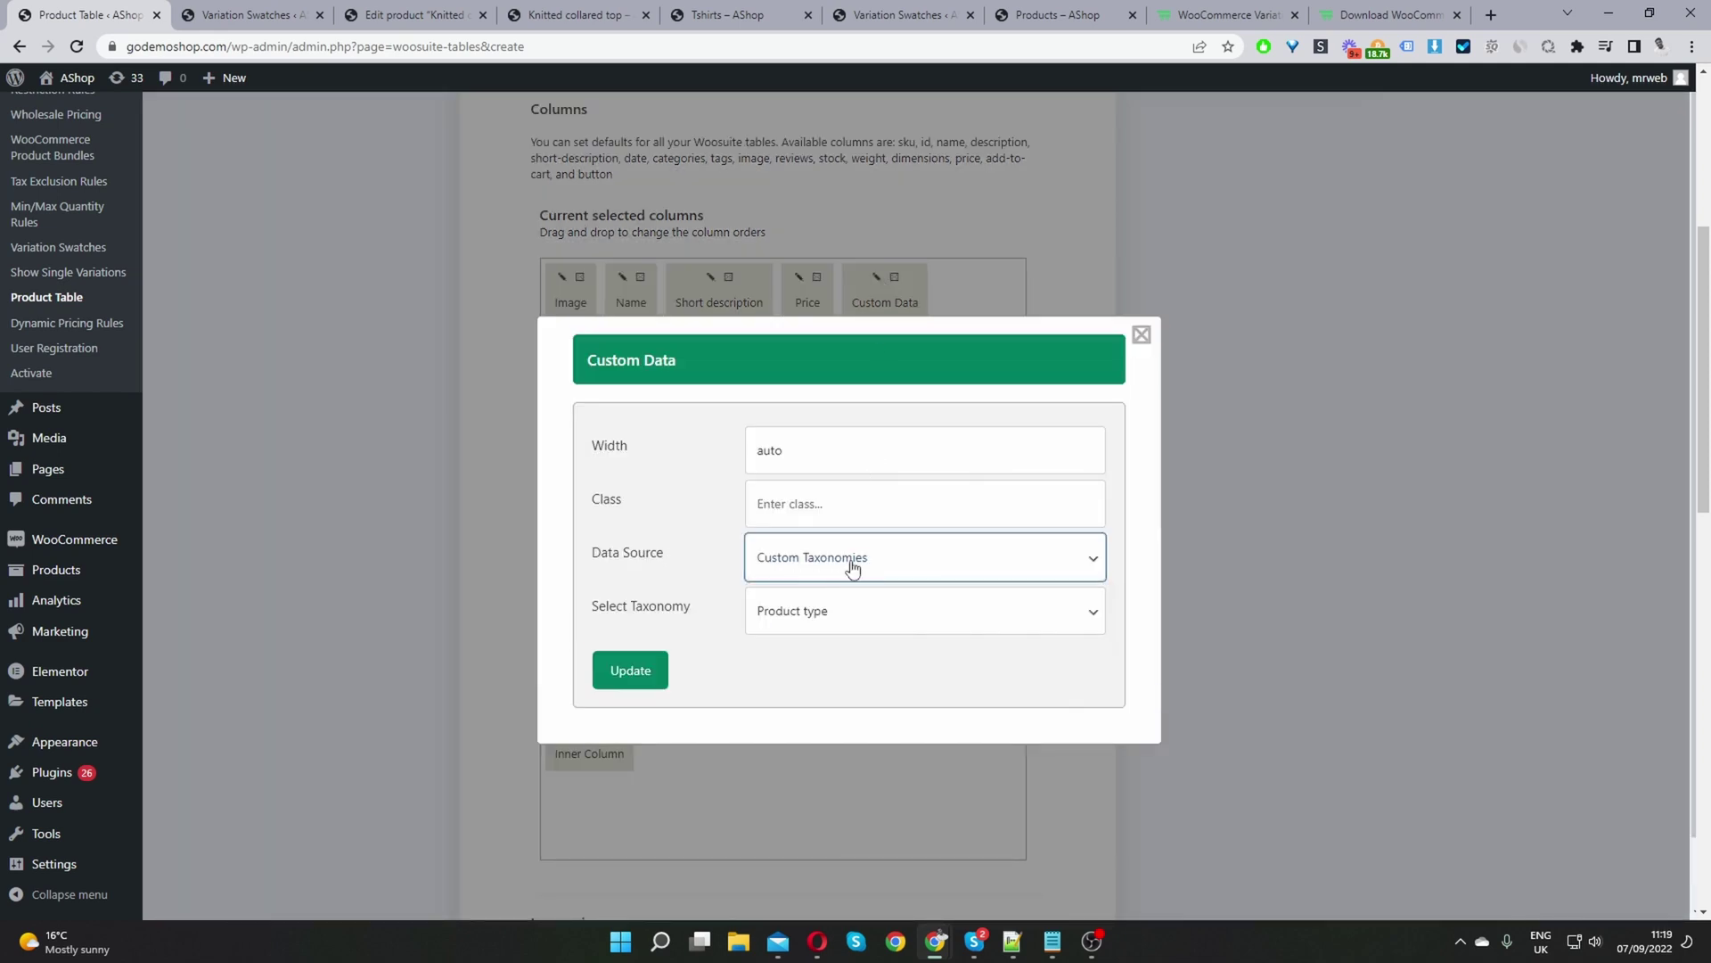
click(794, 615)
click(818, 734)
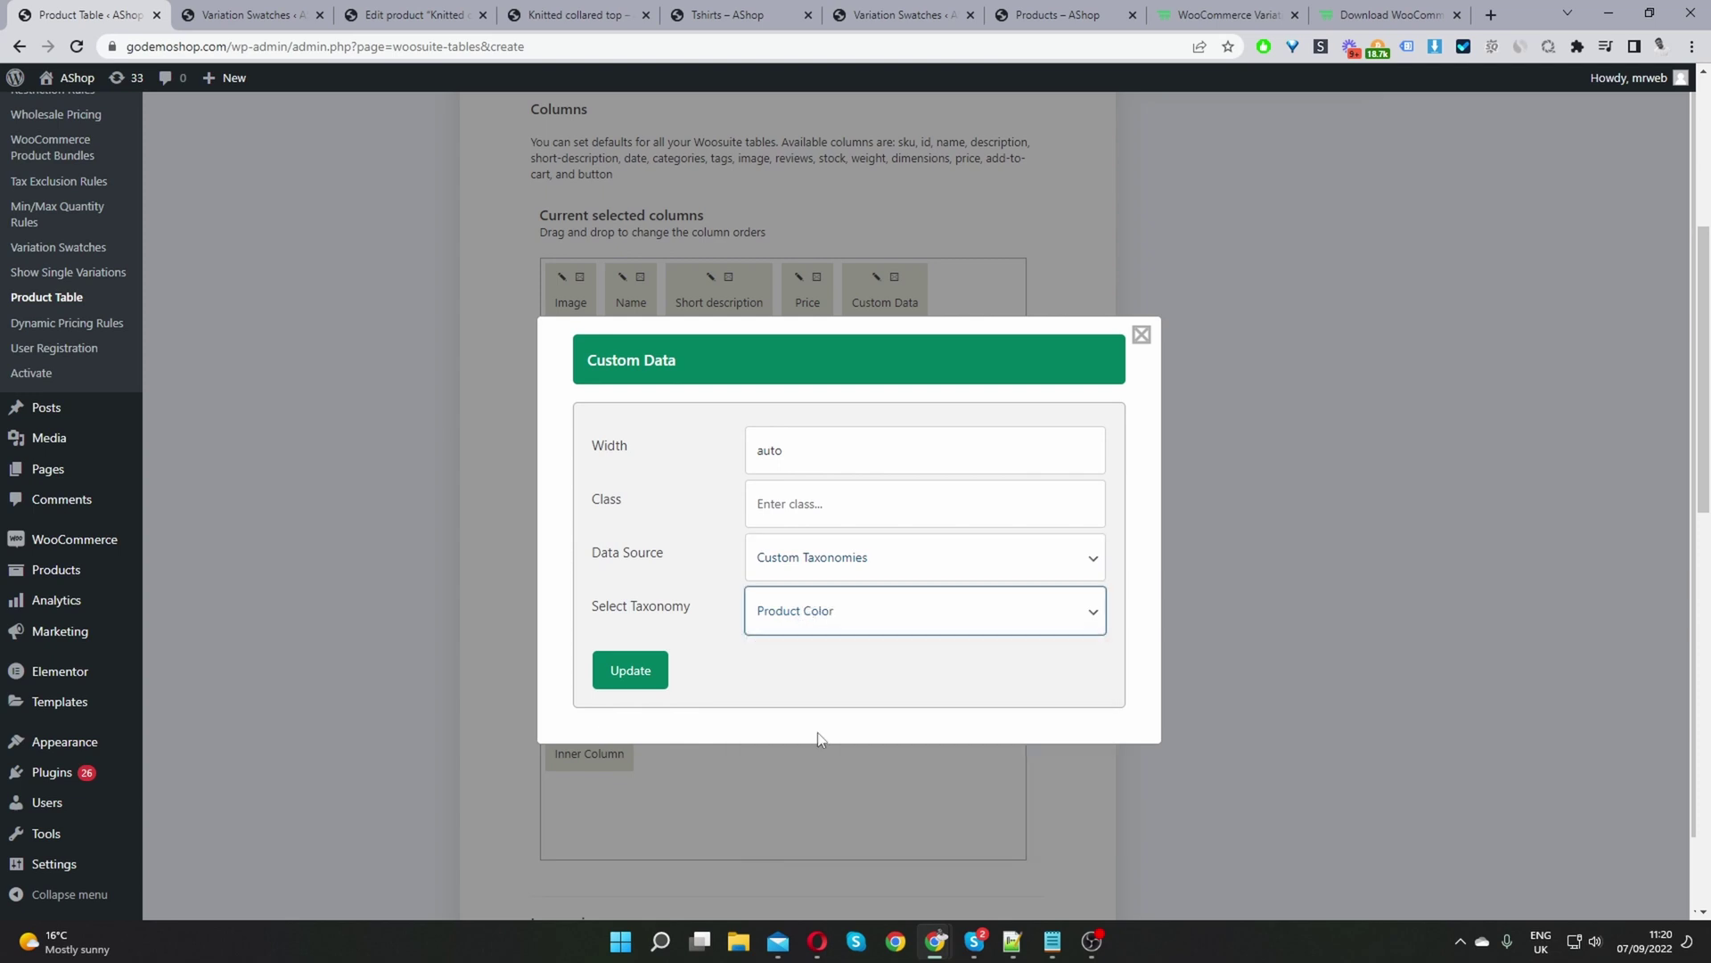
click(644, 686)
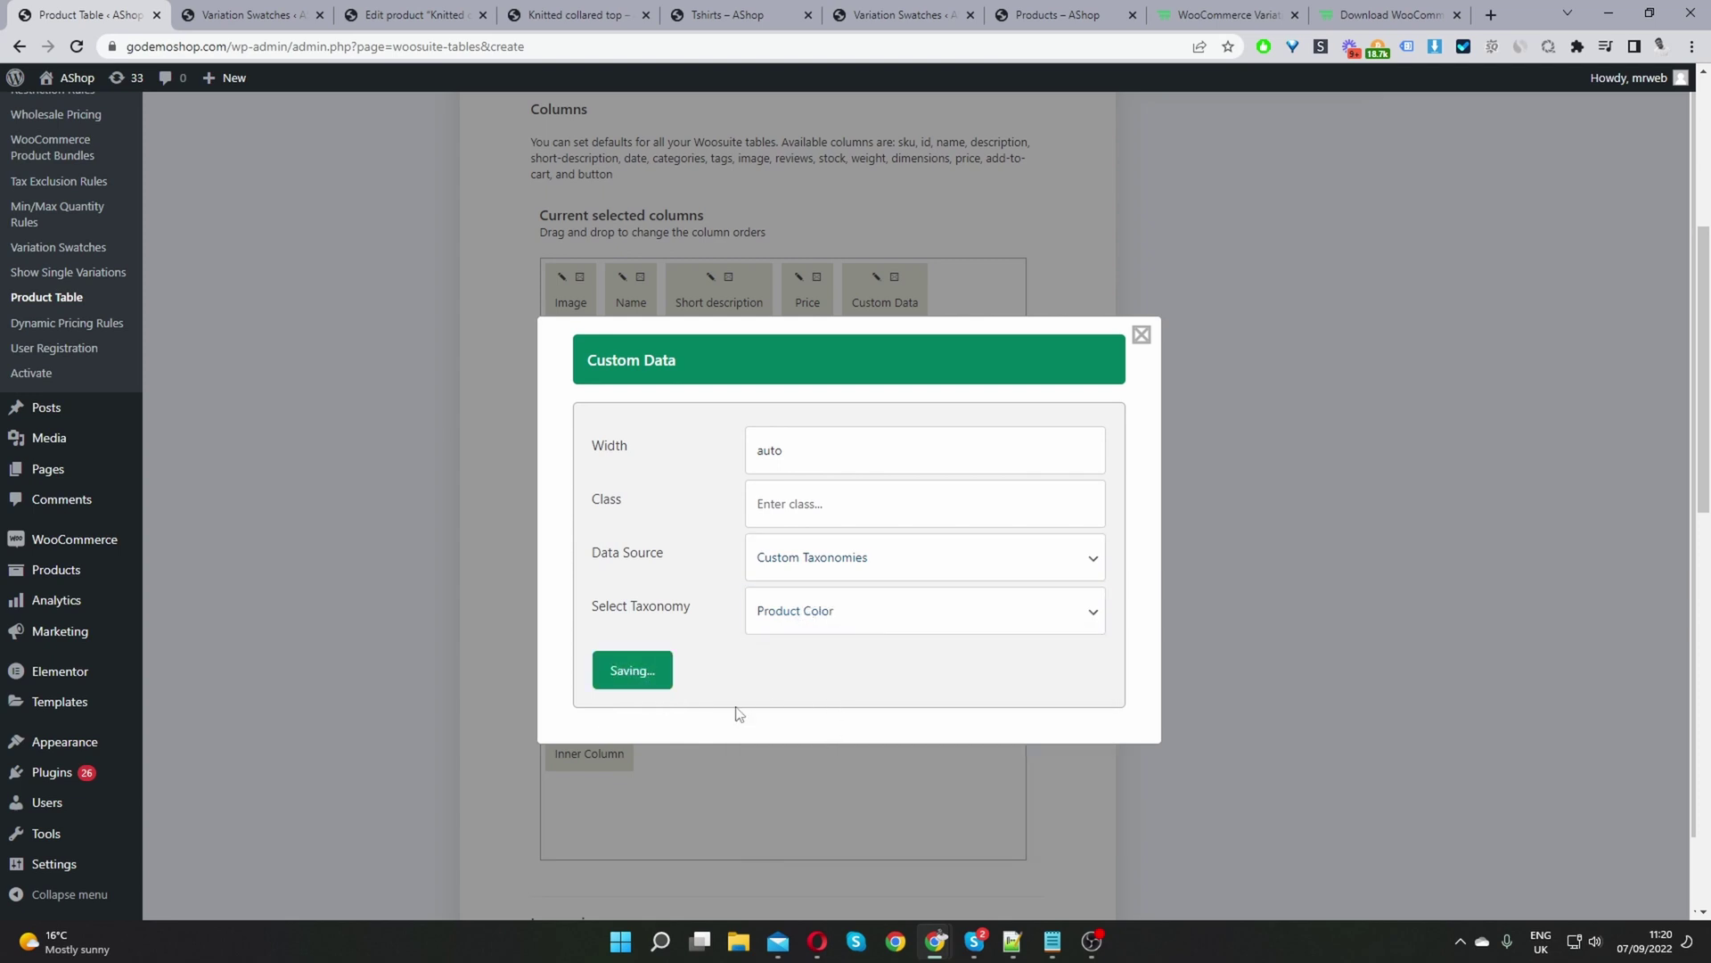
click(1142, 334)
Step: Add a second Custom Data column using the Custom Taxonomies source with Product Size, followed by an Add to cart column
drag(958, 708, 928, 386)
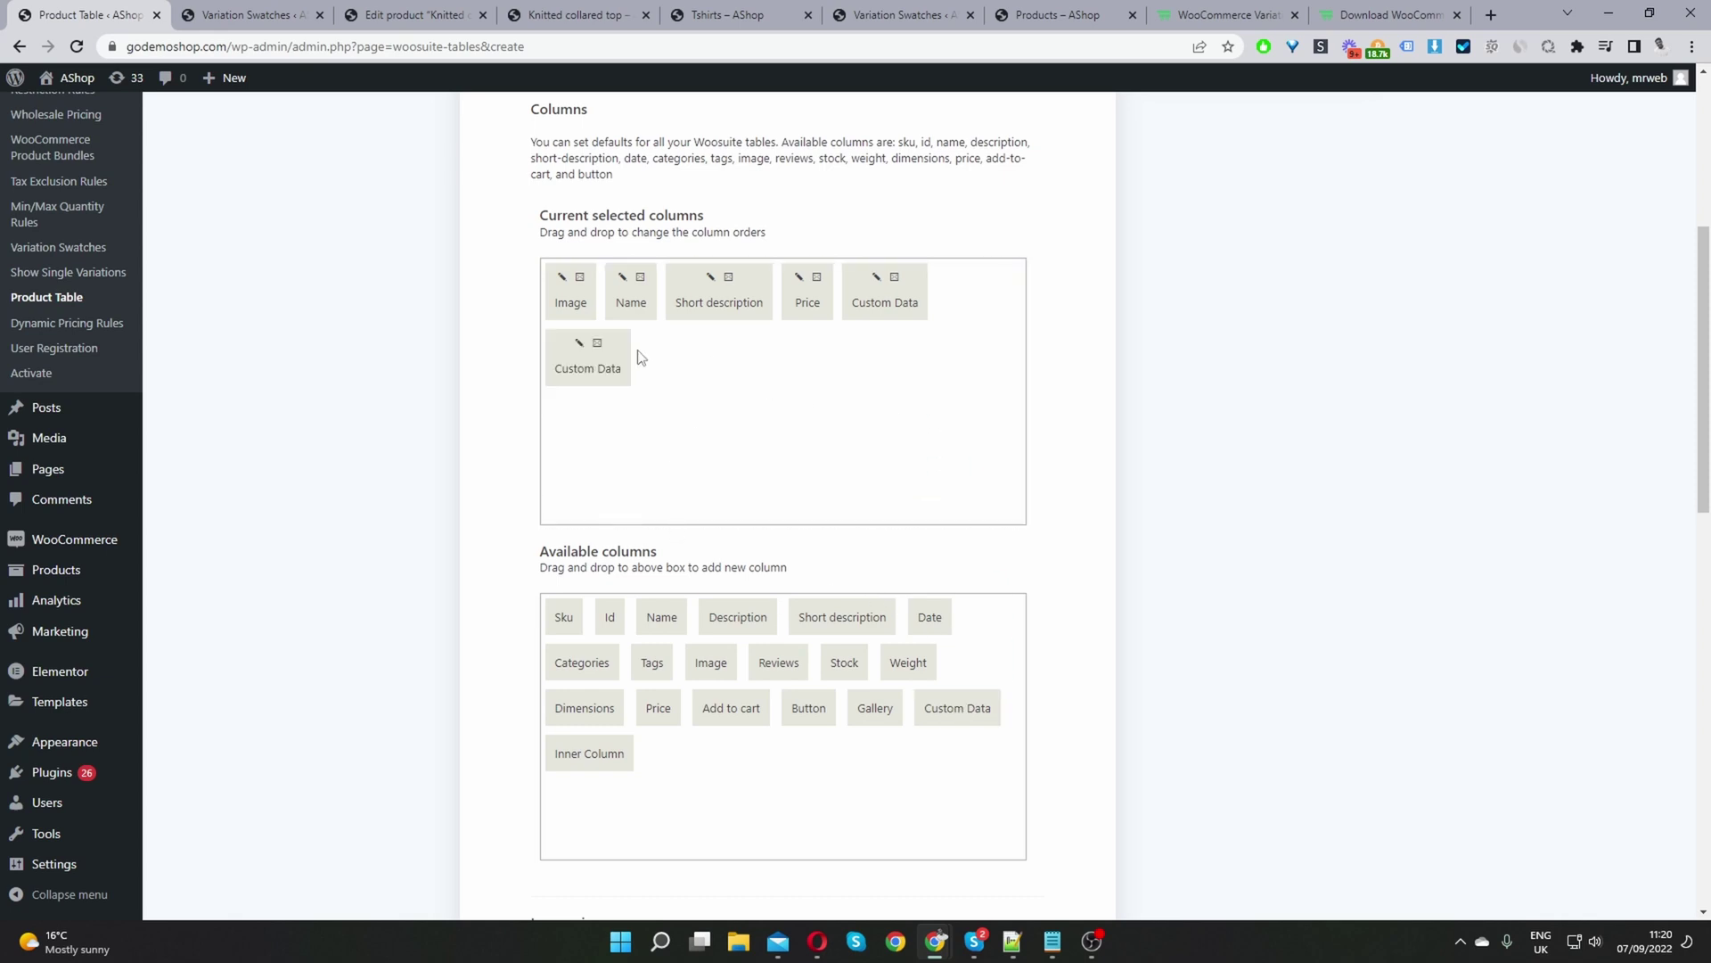
click(579, 343)
click(857, 561)
click(789, 609)
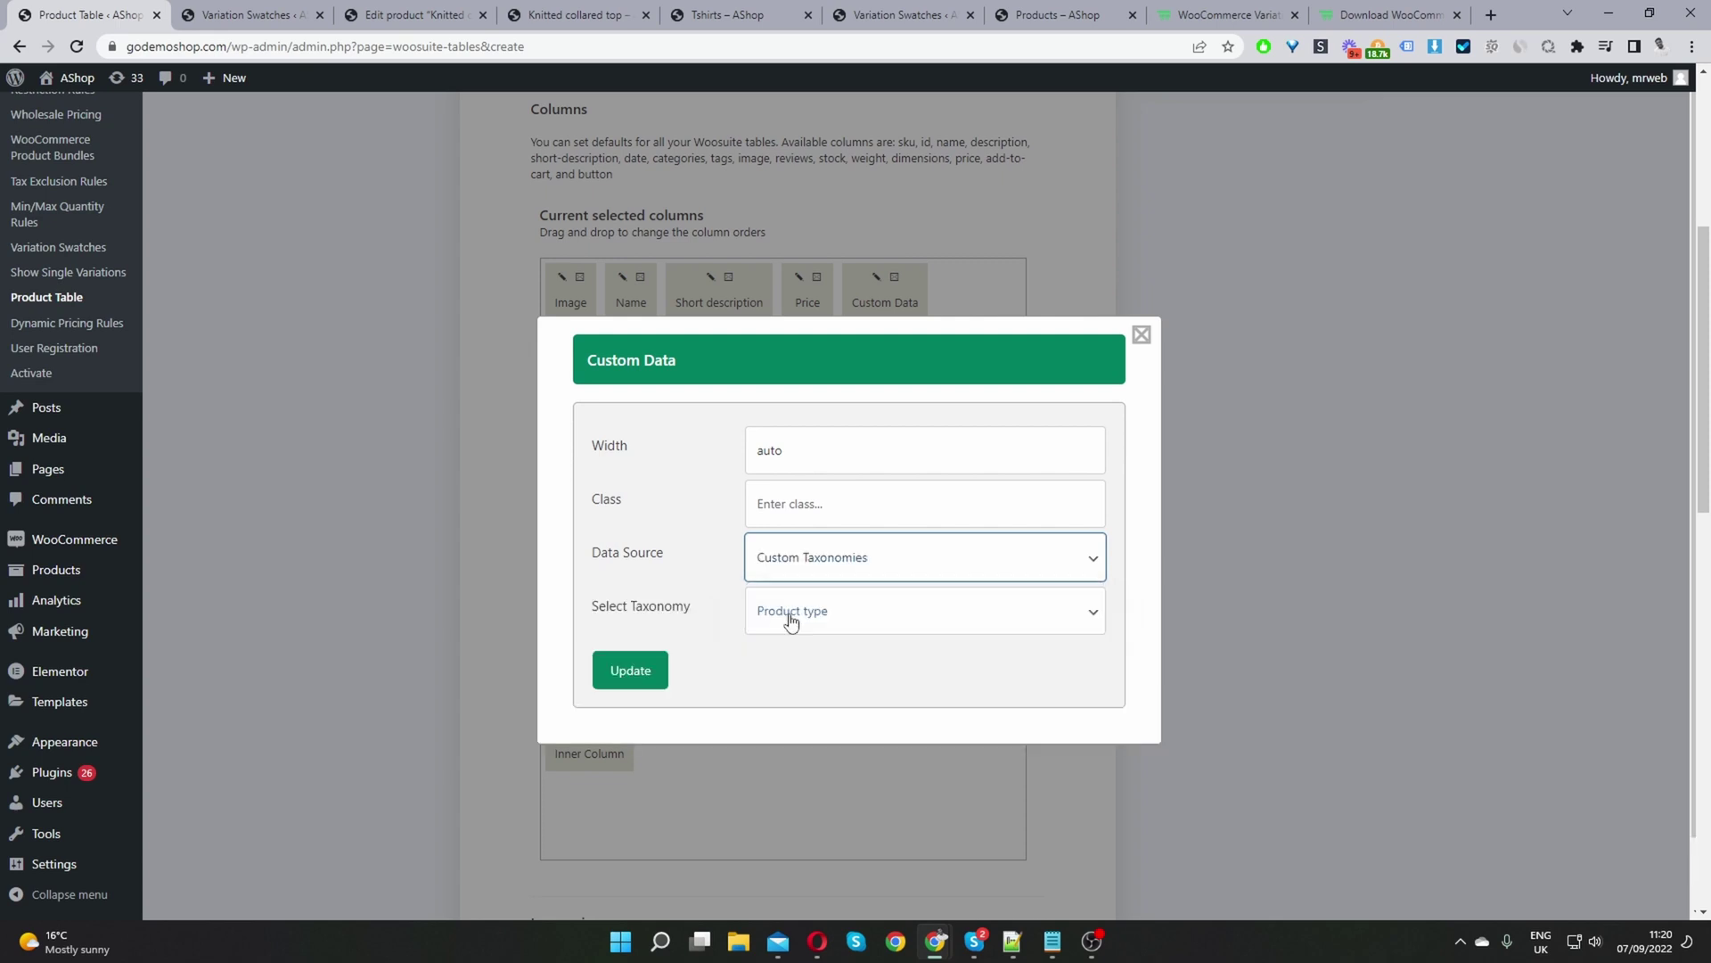
click(798, 624)
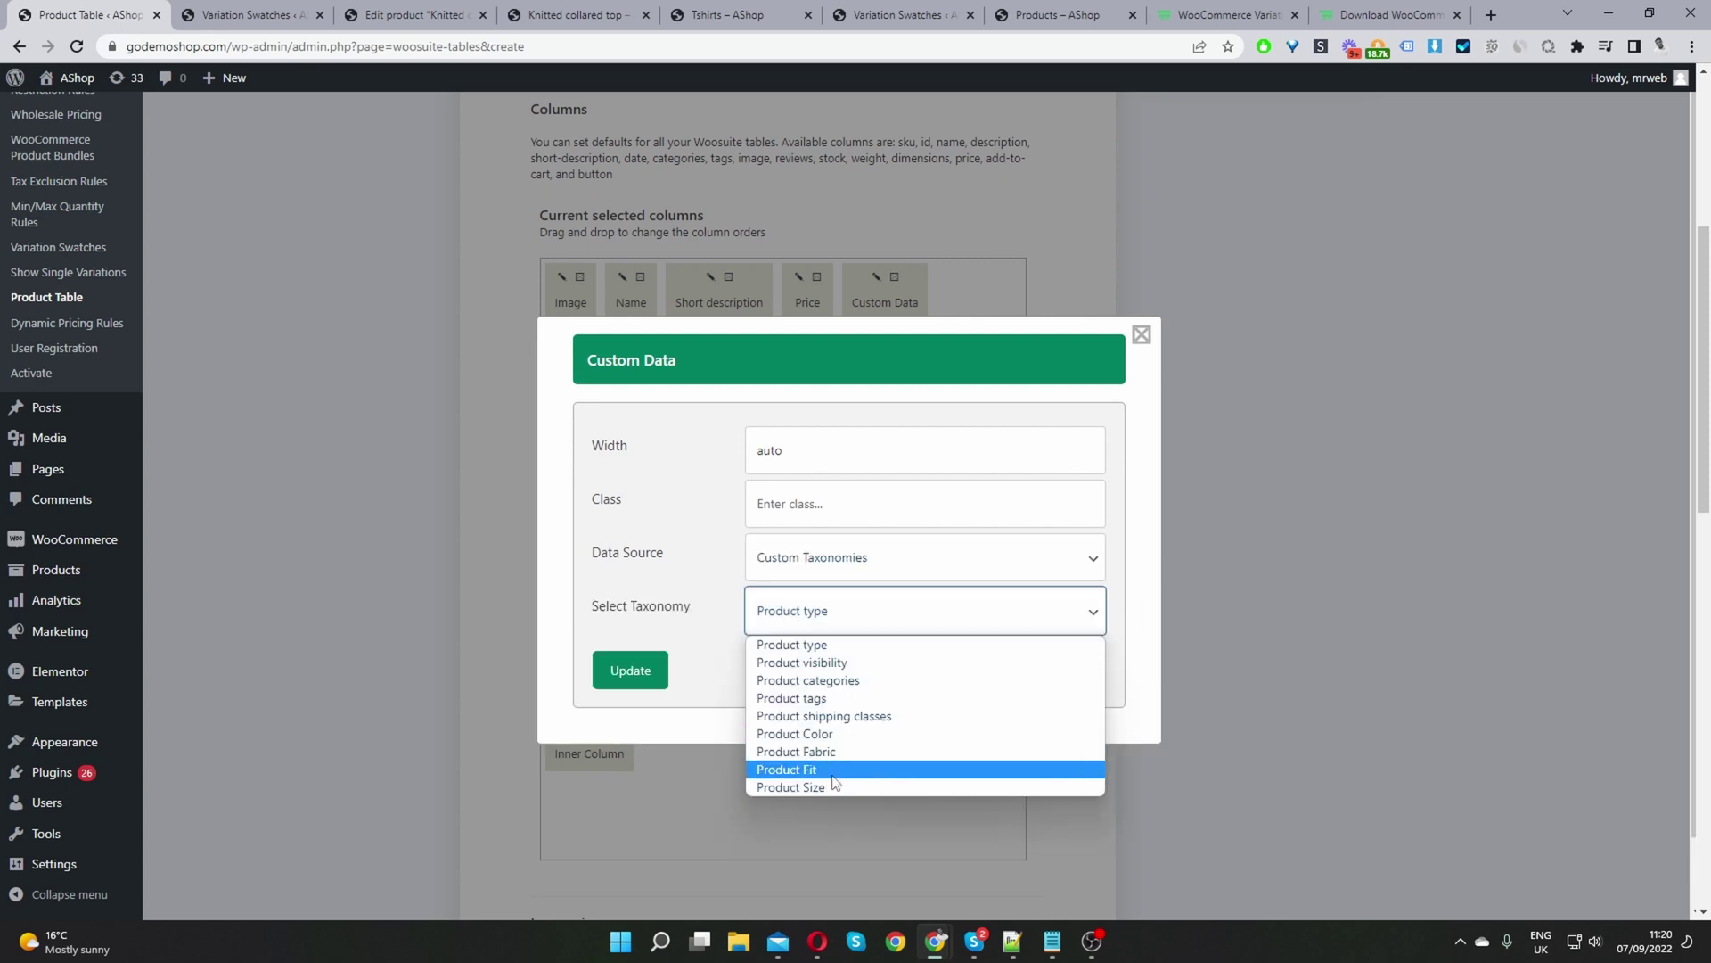
click(832, 785)
click(632, 675)
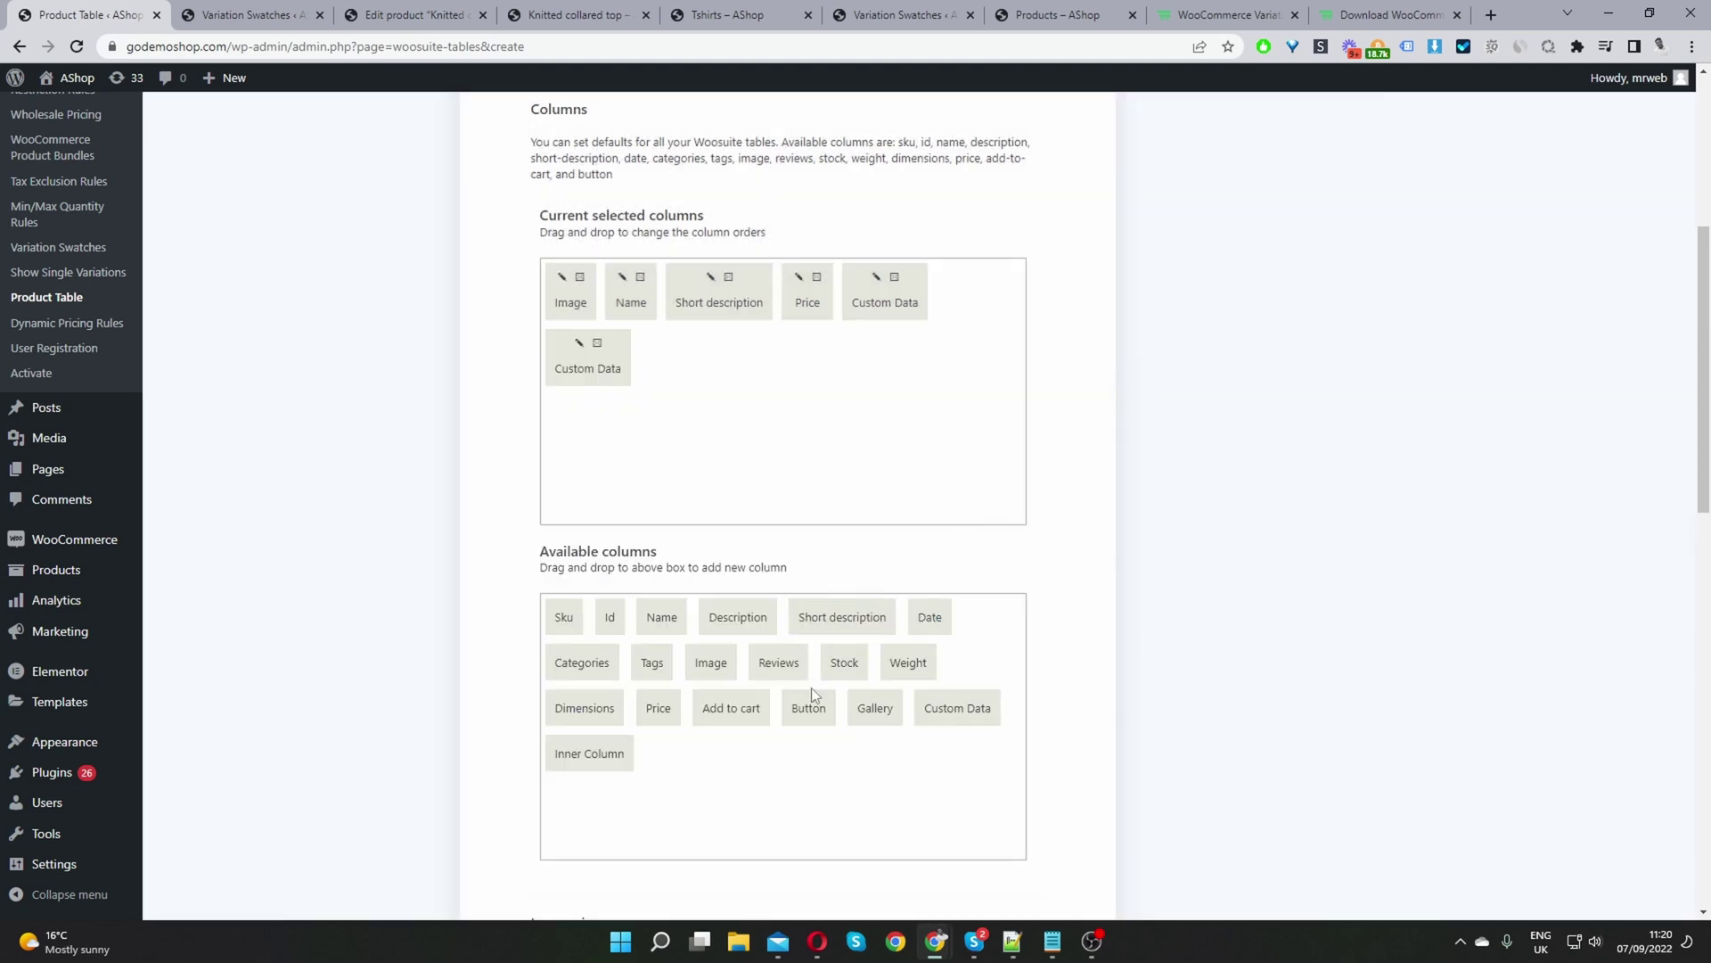
drag(744, 716, 738, 412)
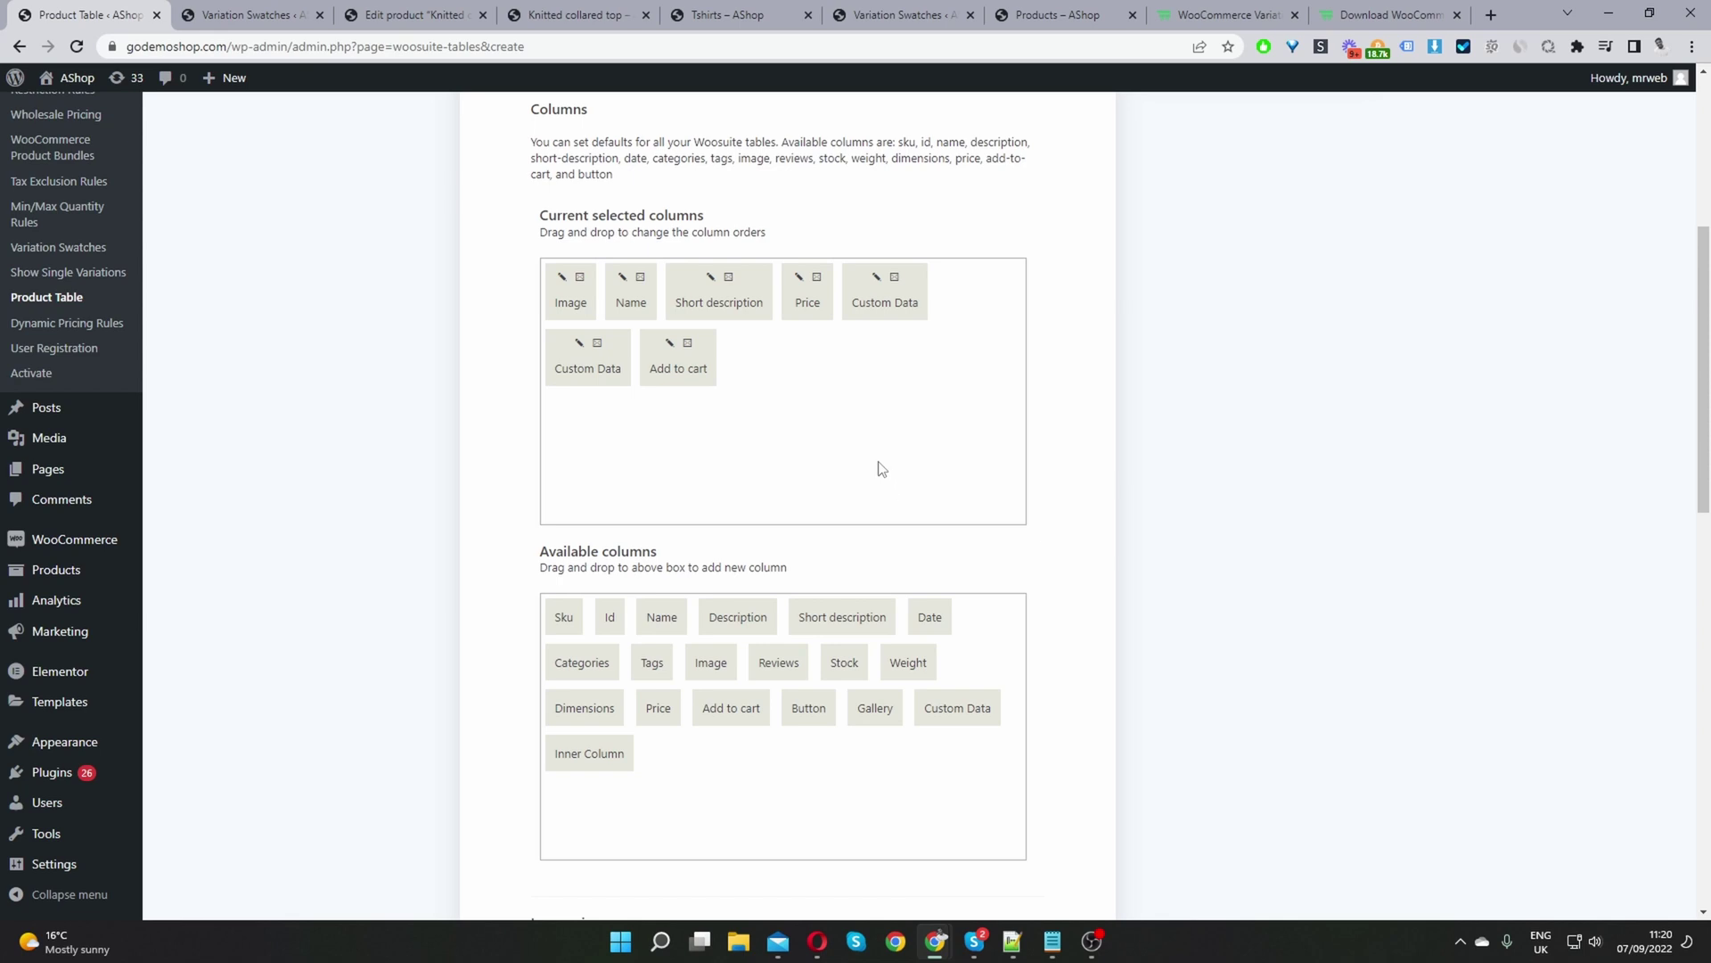
Step: In the Order Form Controls, set the product filters to Custom and enter "categories,tags,attributes,sale" as the custom filters
scroll(861, 511, down, 8)
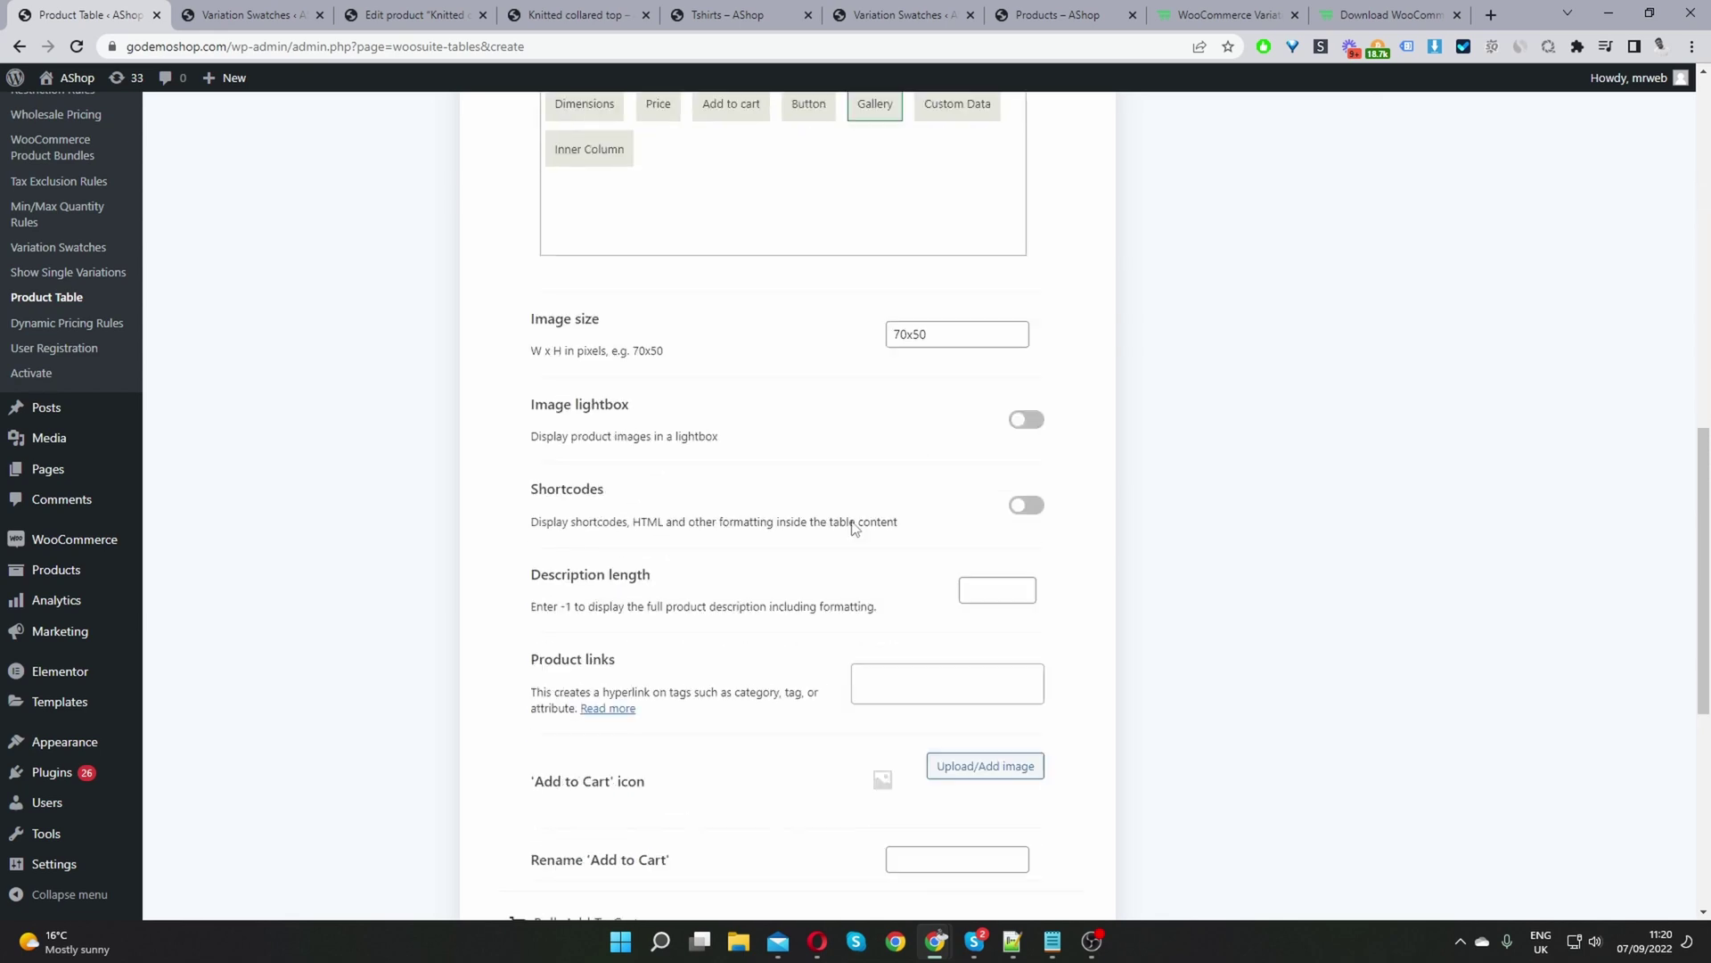
scroll(852, 550, down, 5)
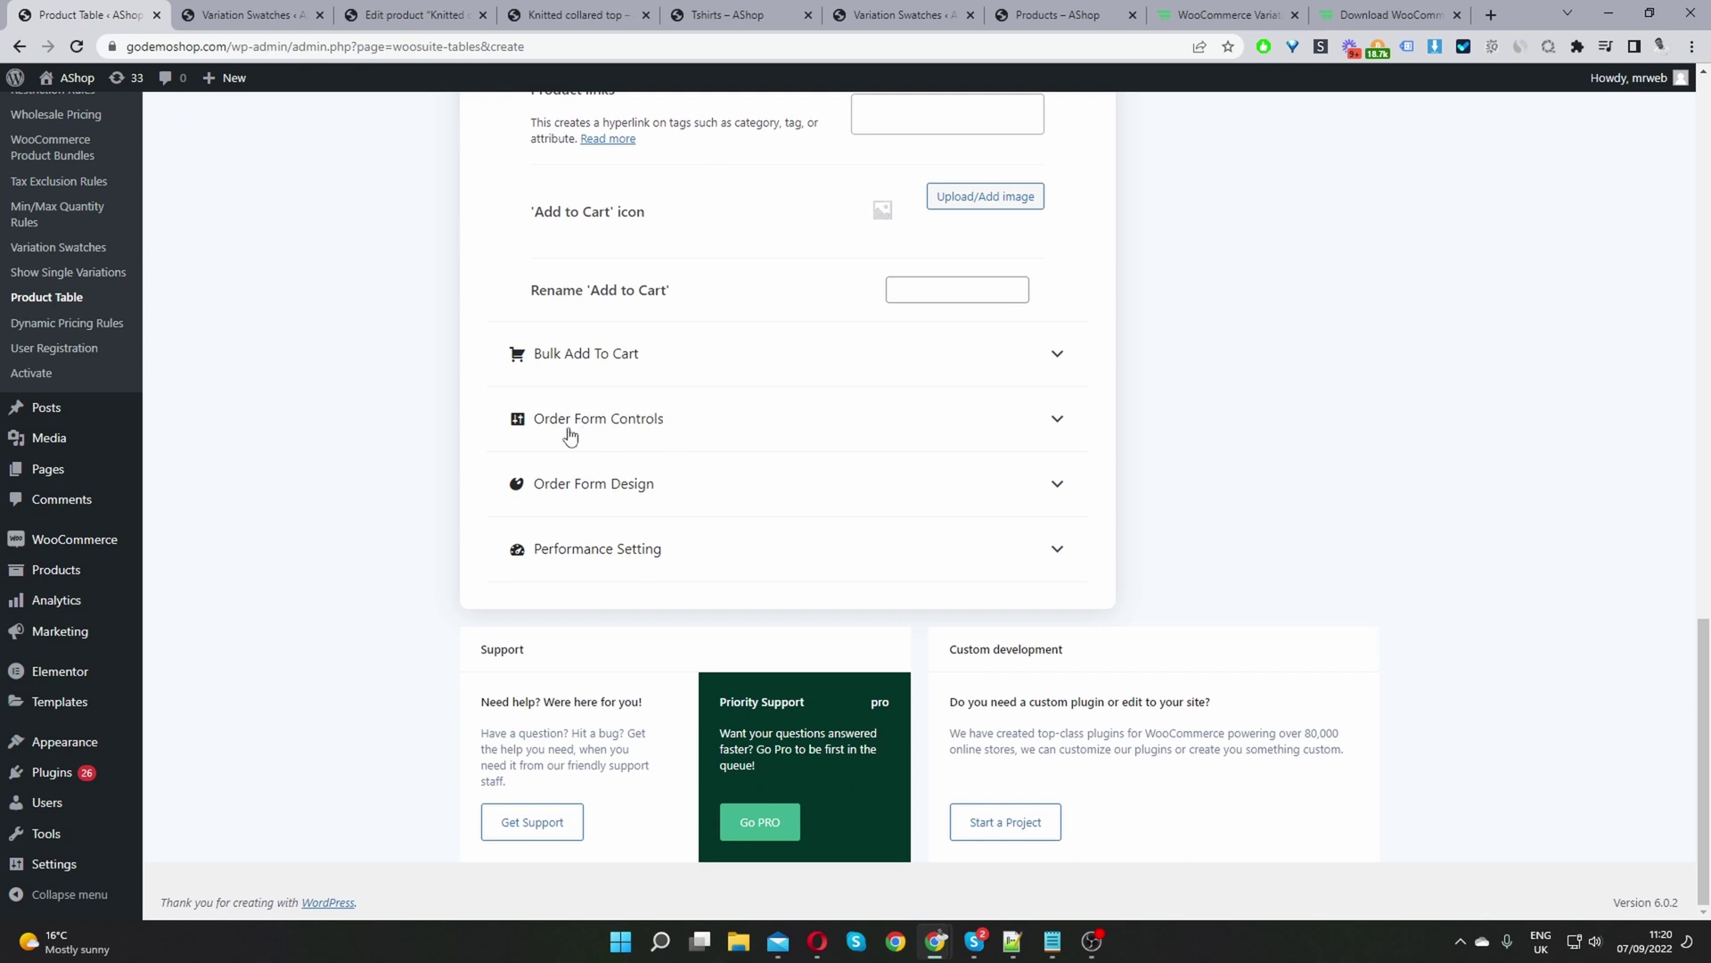
click(598, 430)
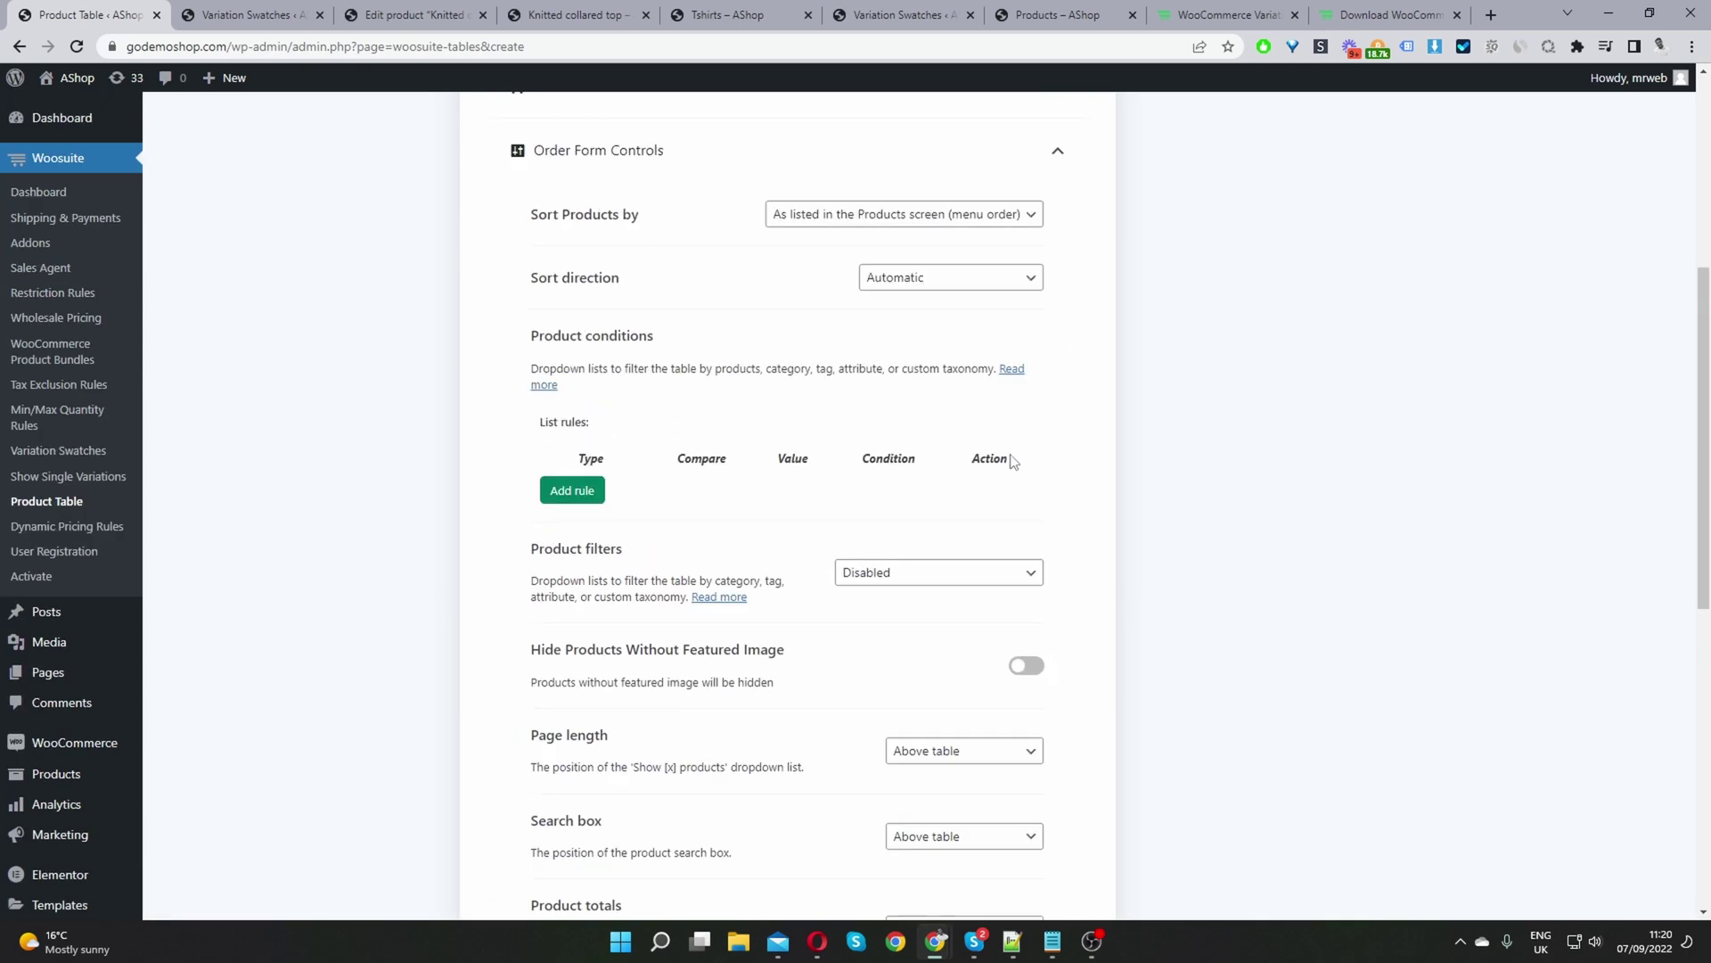
scroll(571, 357, down, 3)
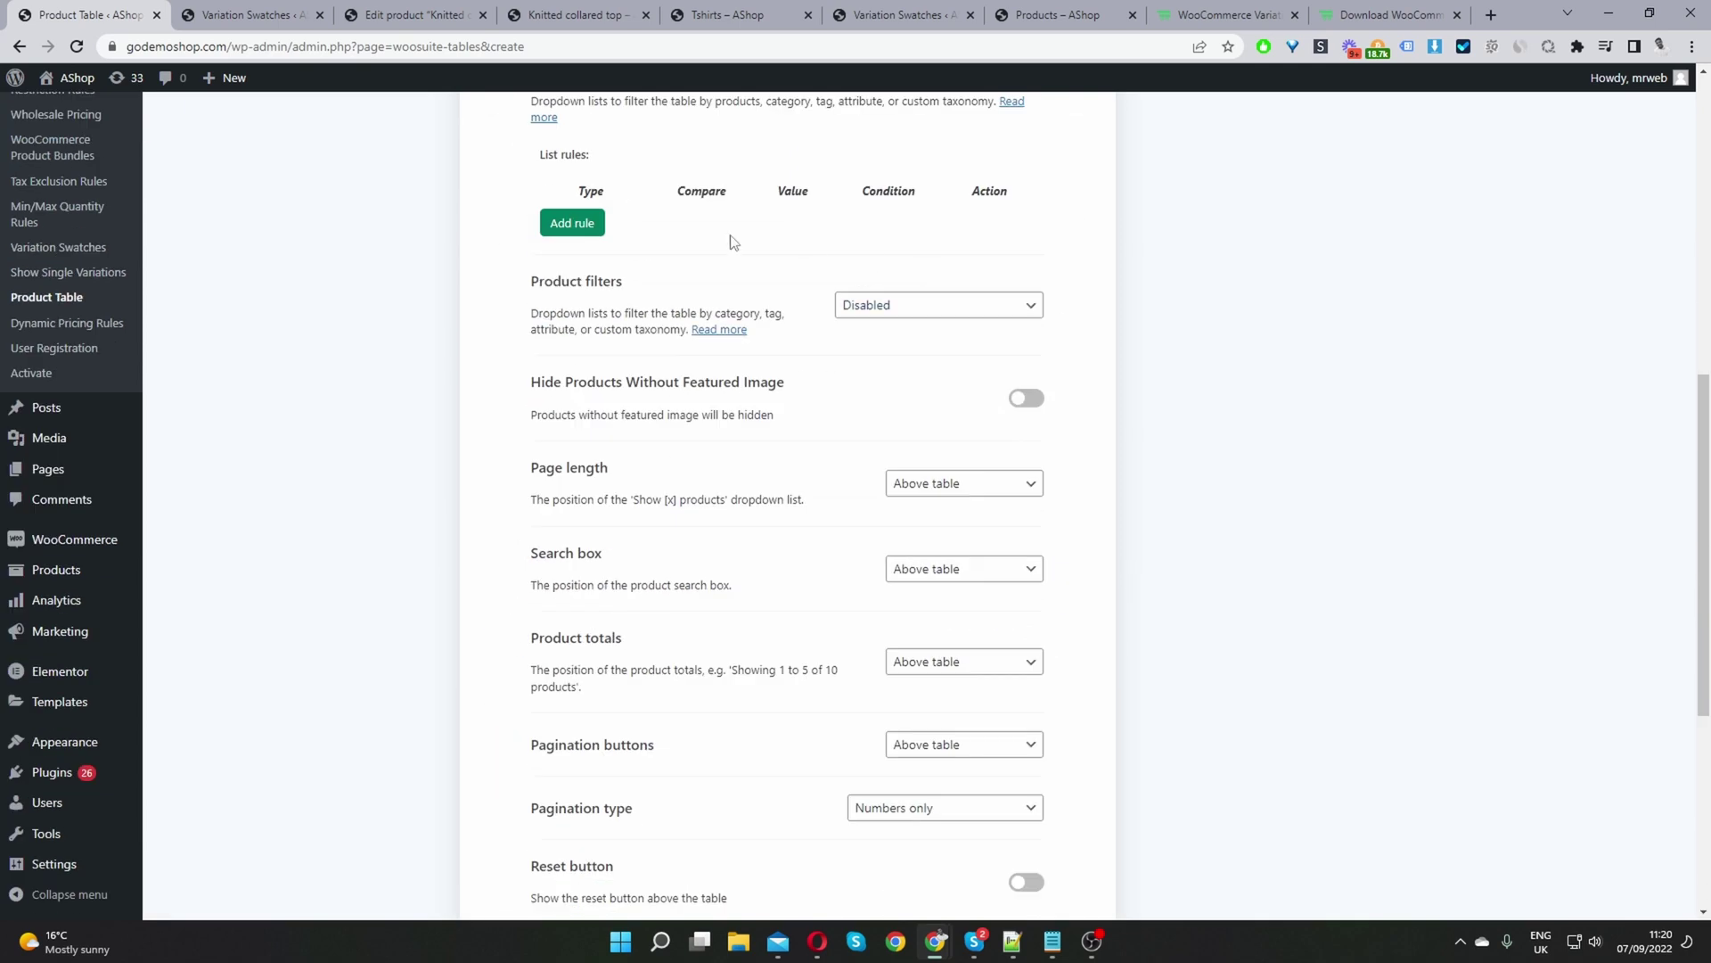
click(918, 309)
click(913, 361)
click(927, 403)
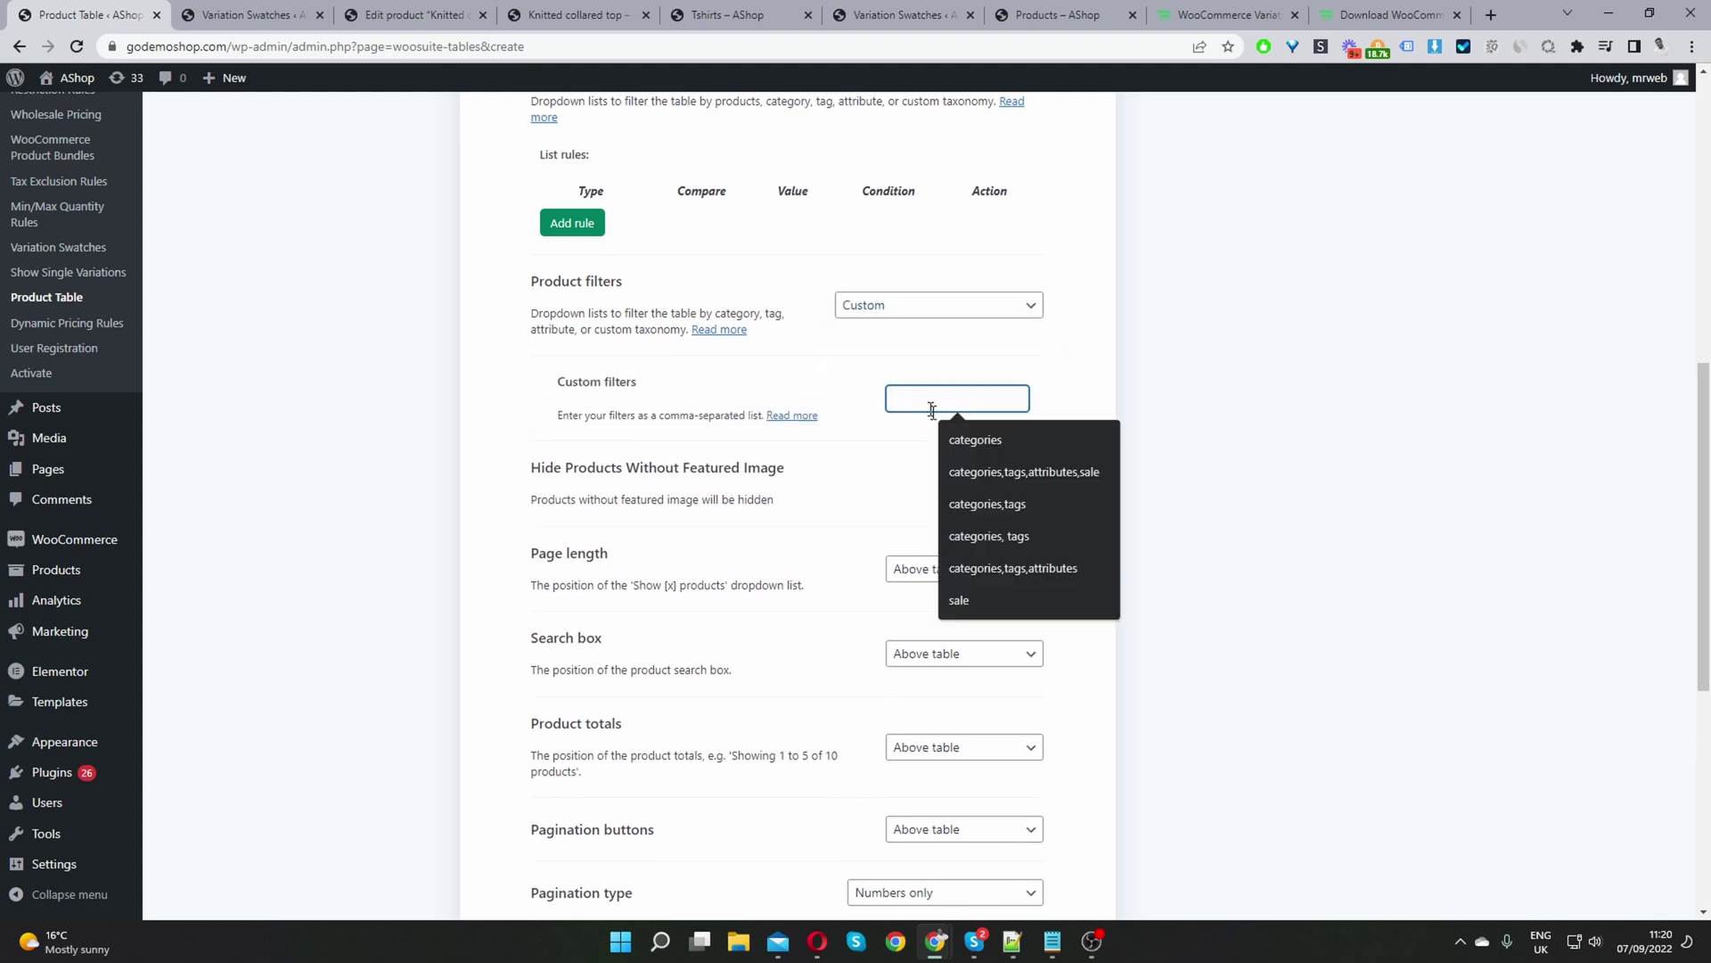
click(964, 471)
Step: Shorten the custom filters list to "categories,tags,attributes"
drag(894, 399, 949, 399)
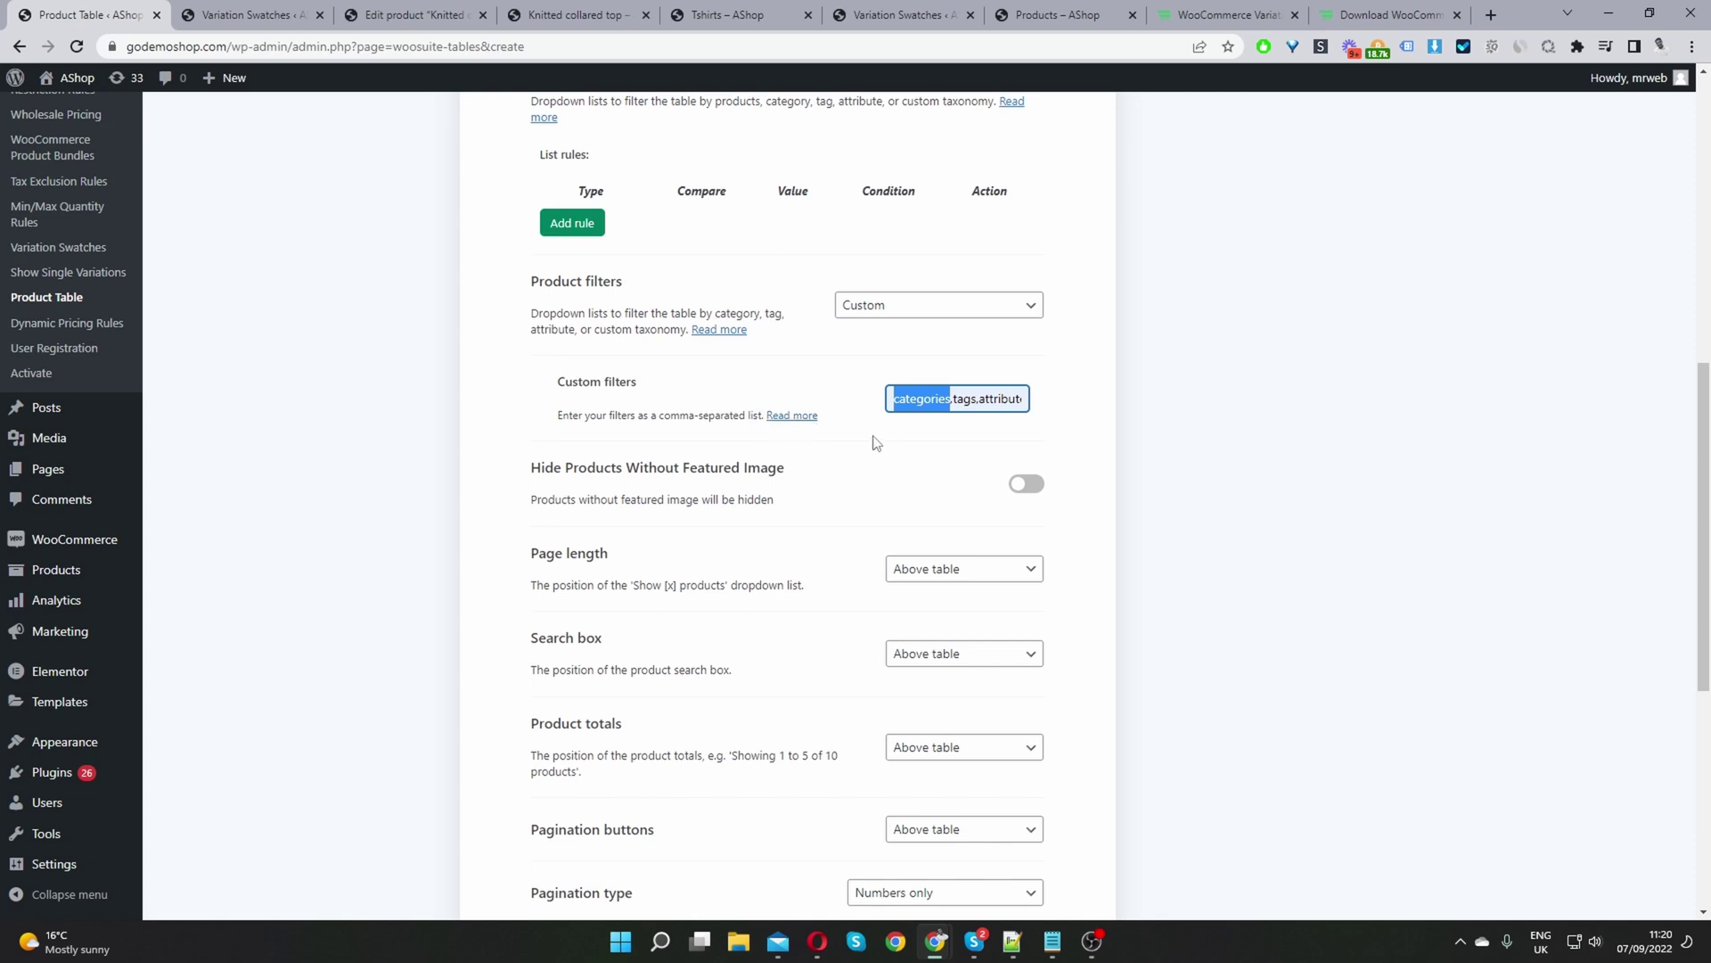
click(927, 401)
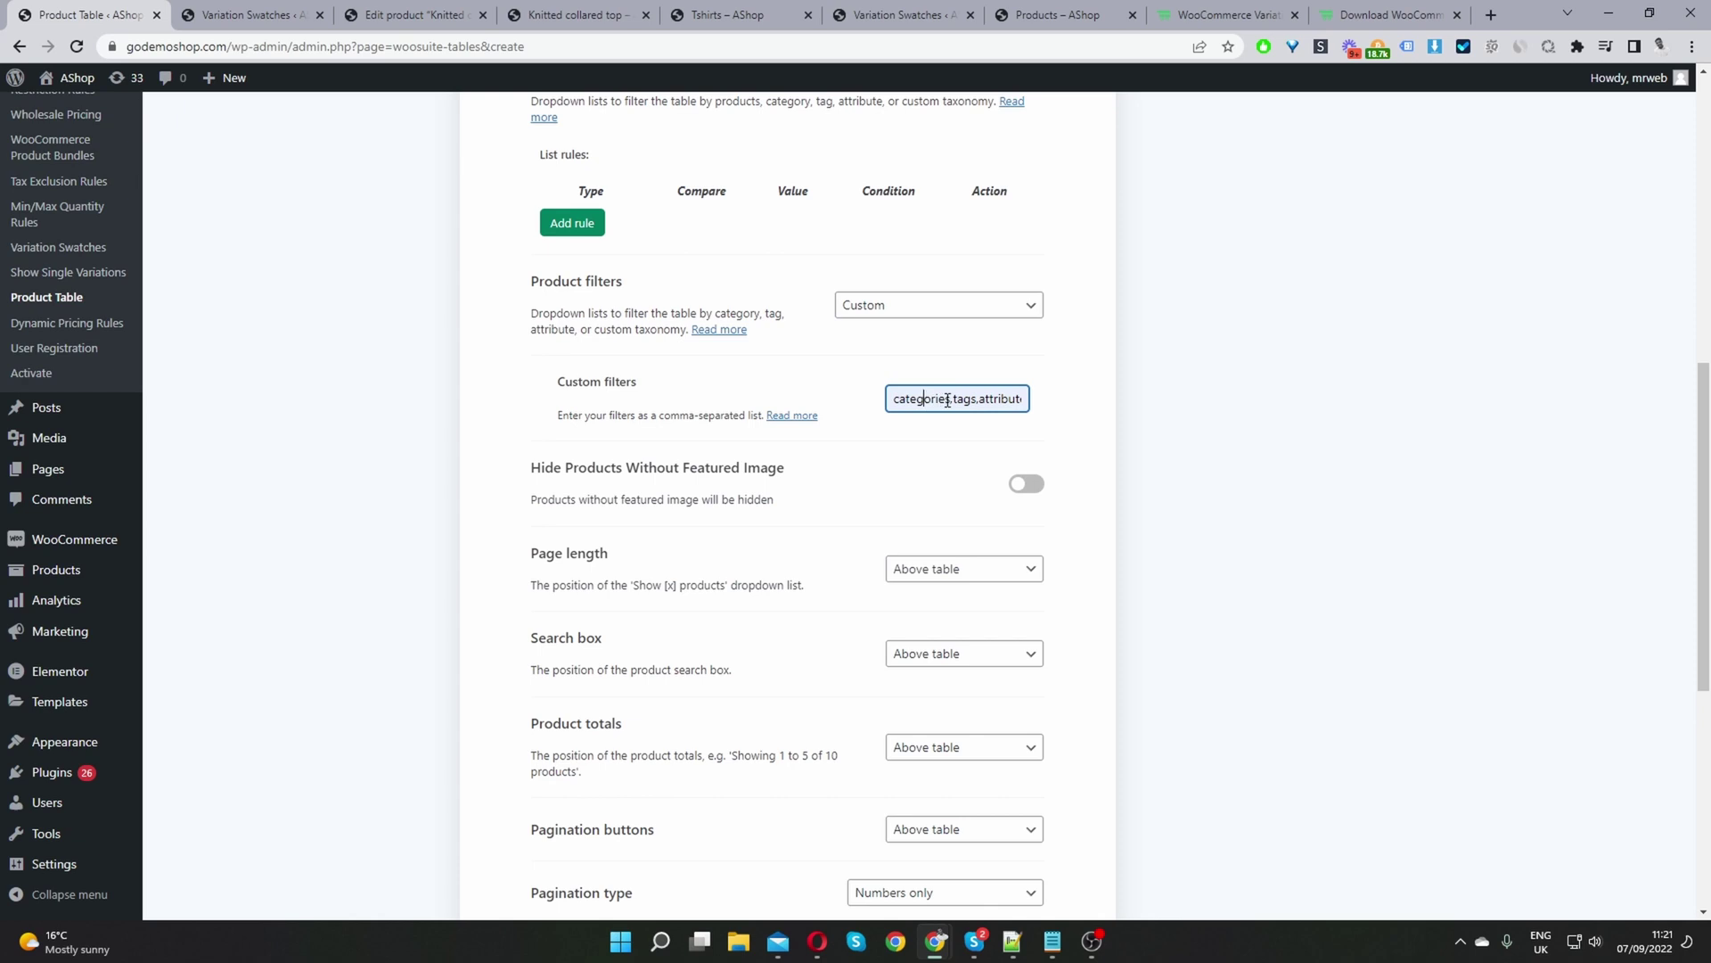
double_click(959, 400)
click(994, 400)
mouse_move(994, 400)
mouse_down()
mouse_move(1082, 409)
mouse_move(1010, 400)
mouse_up()
click(1003, 401)
key(BackSpace)
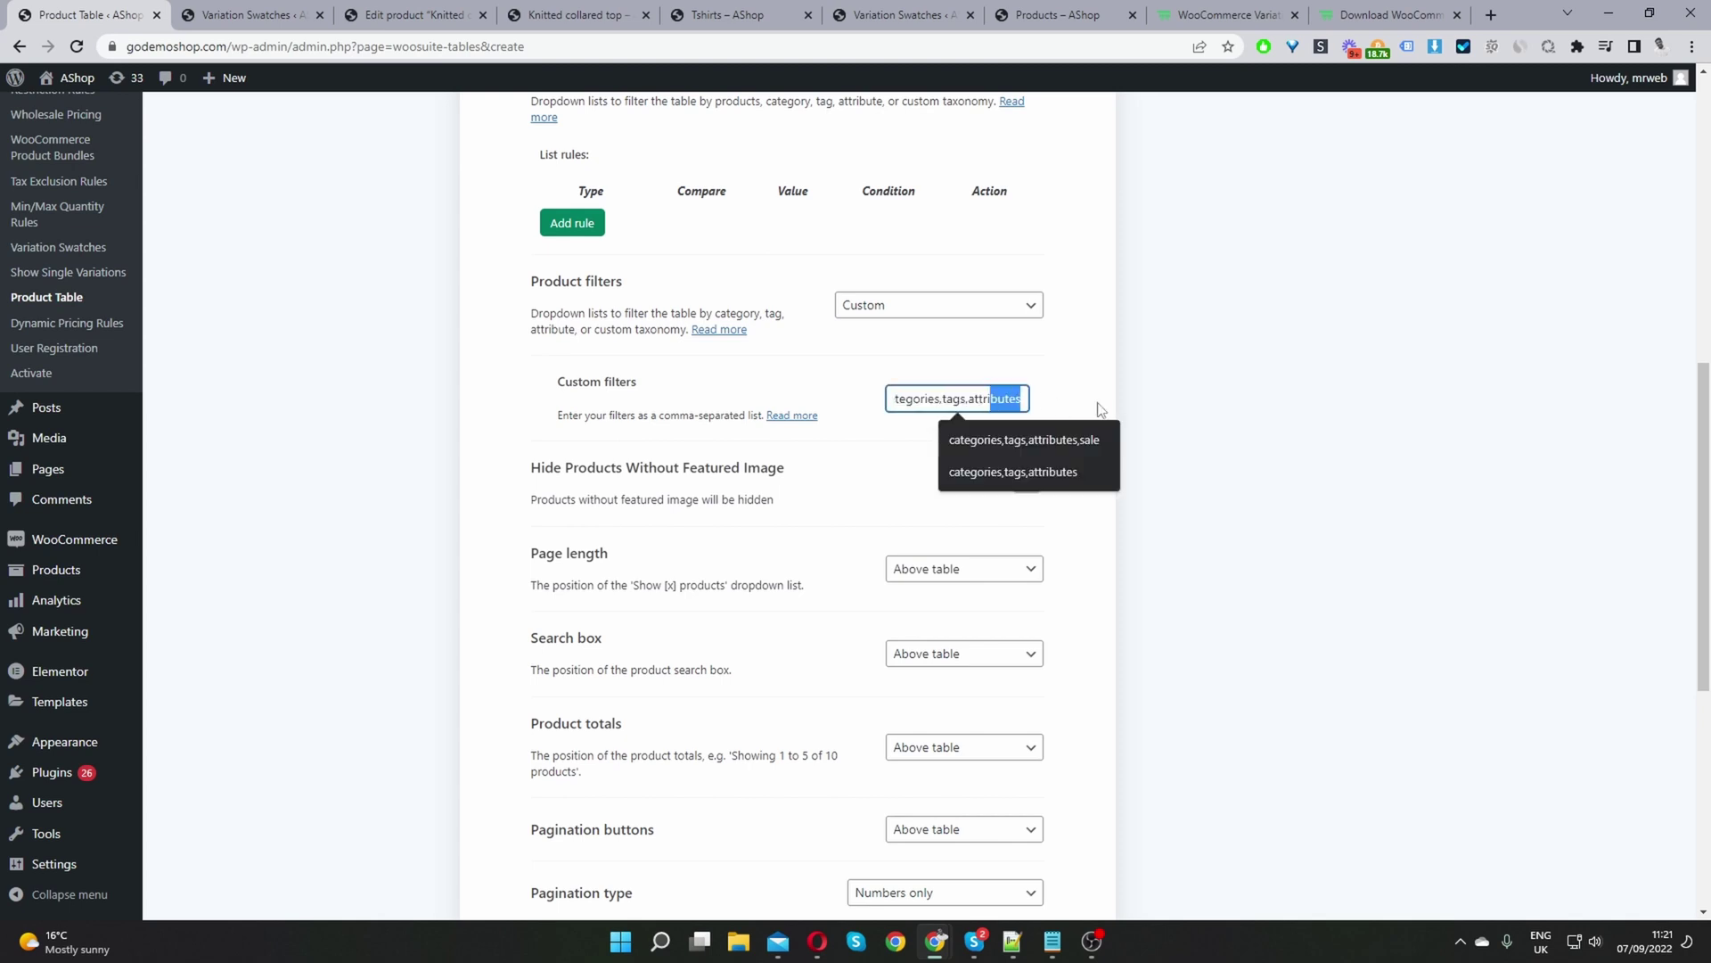
key(Right)
click(1062, 390)
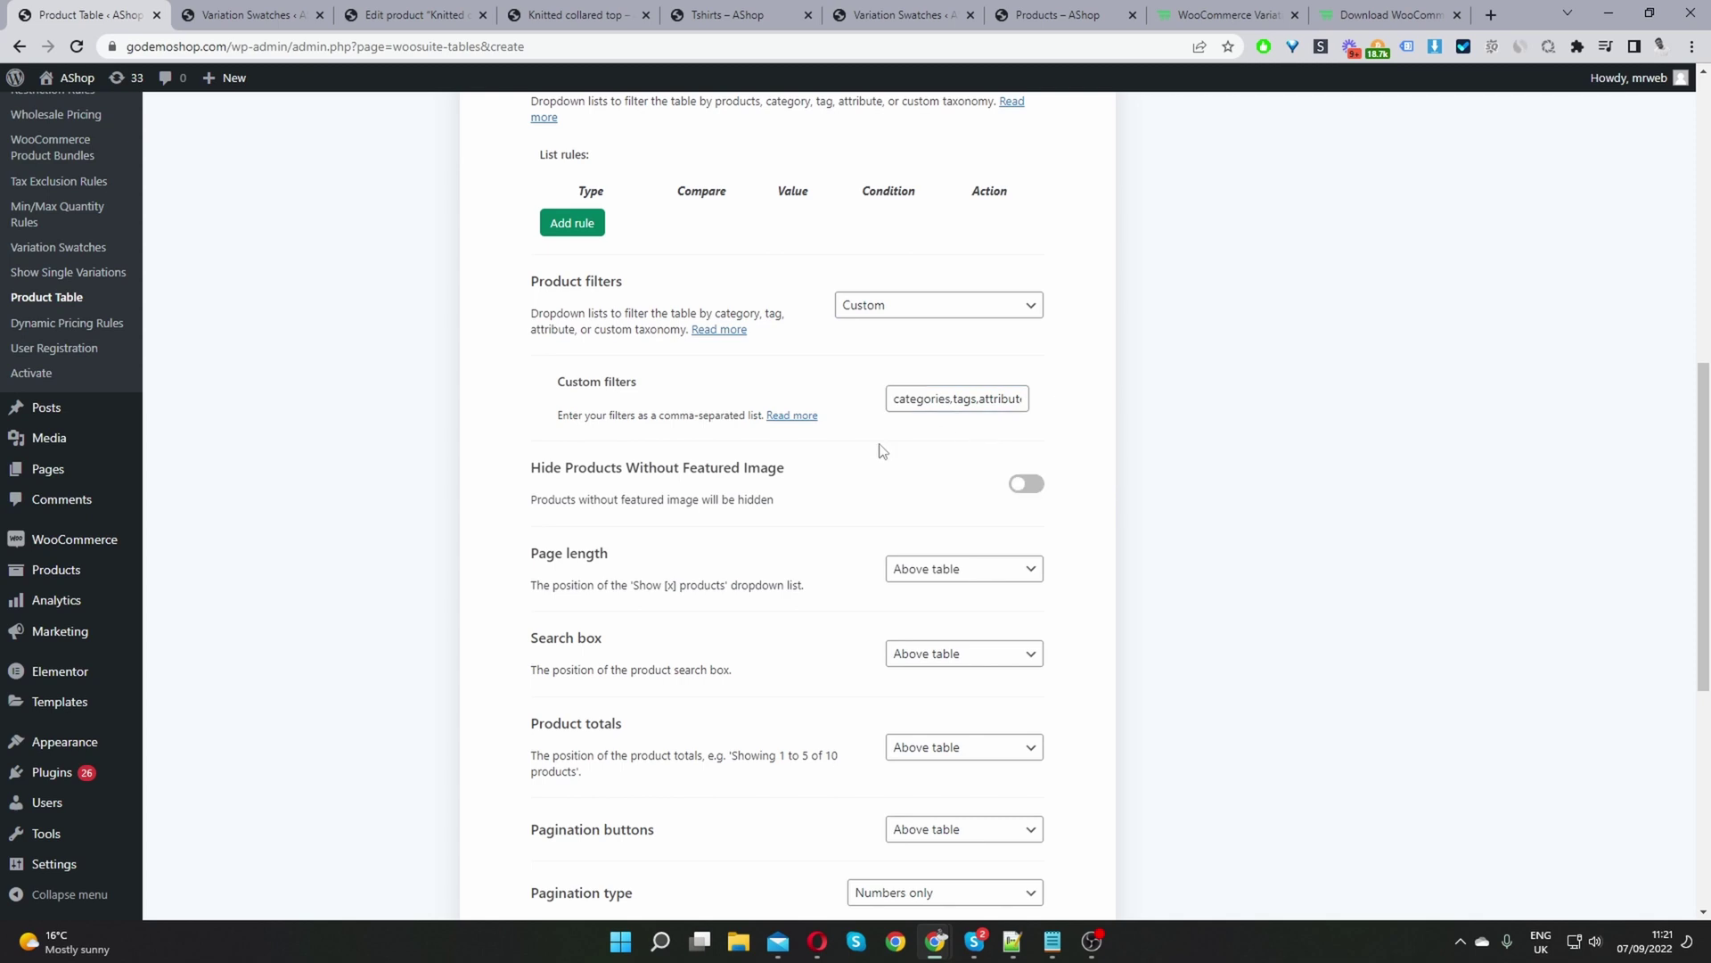
Step: Save the new product table
scroll(975, 504, down, 5)
scroll(1024, 500, up, 13)
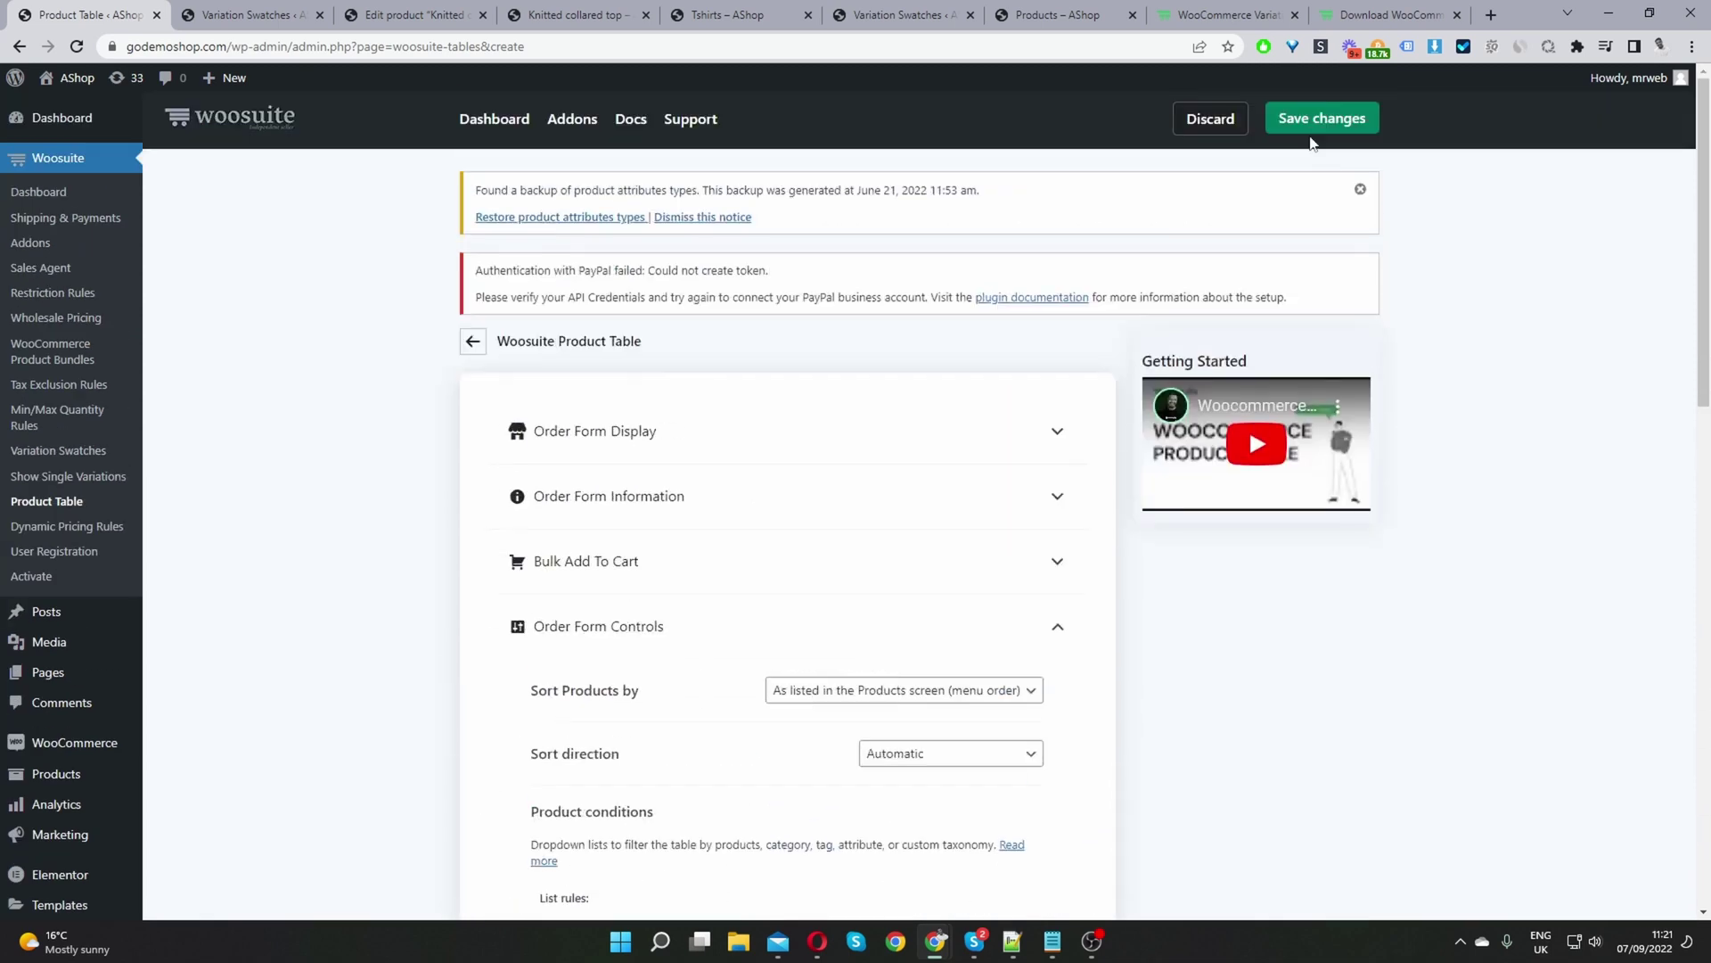
click(1314, 129)
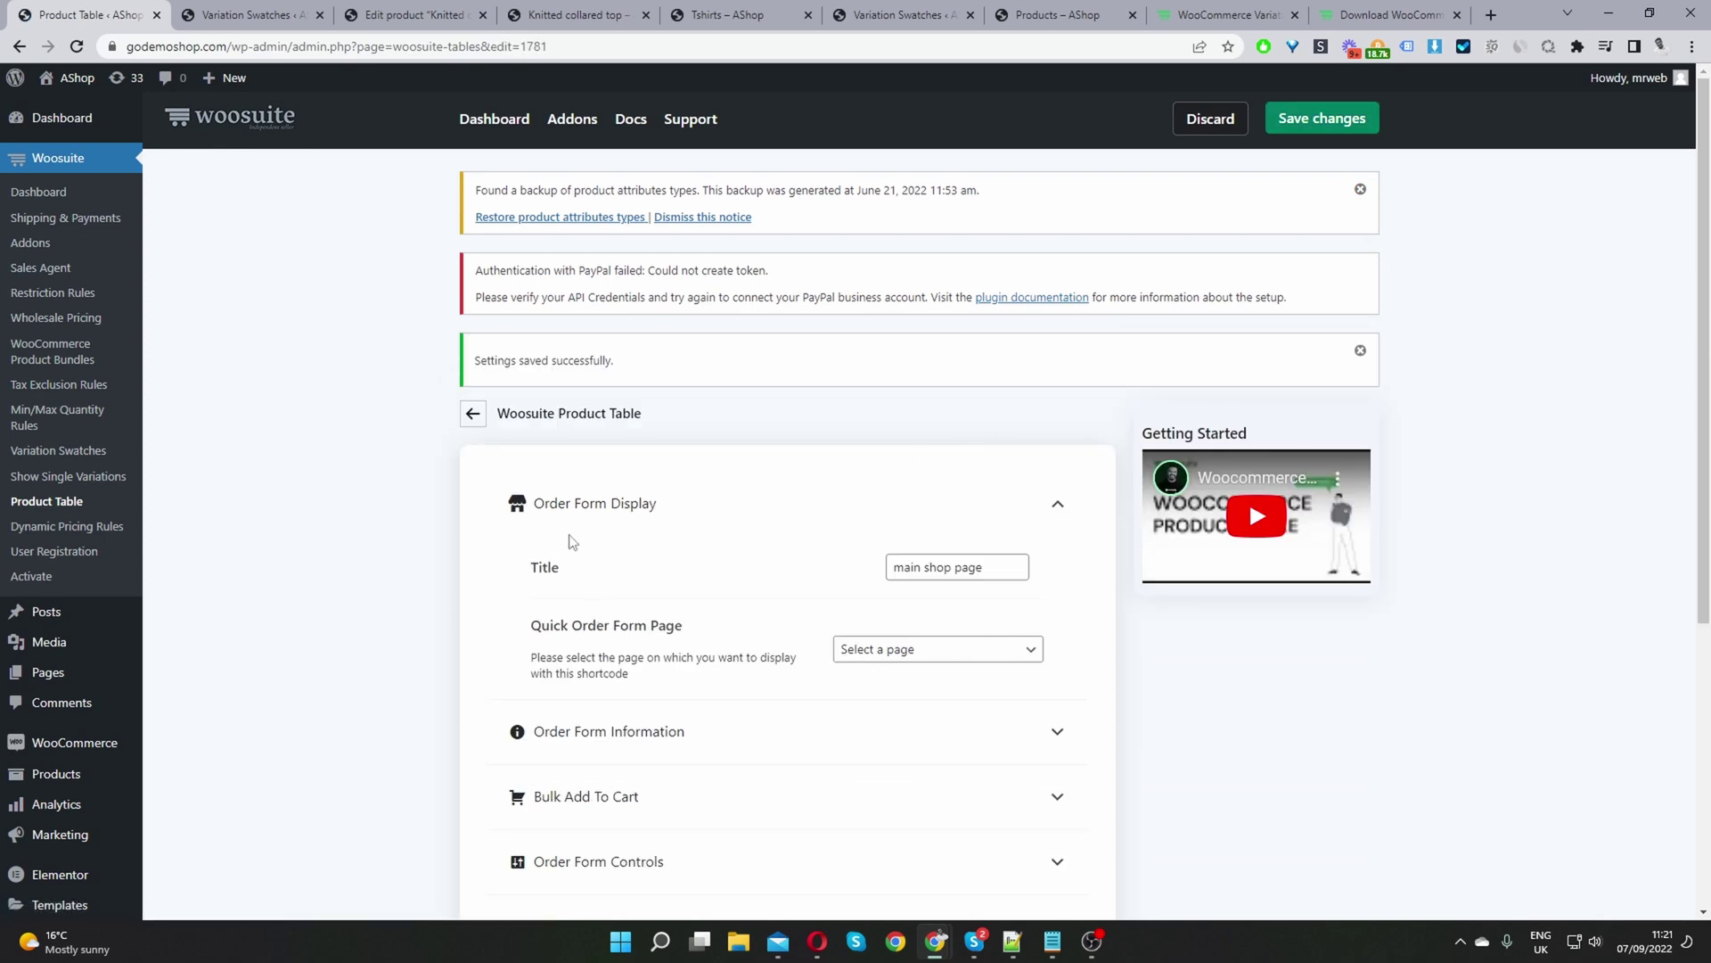
Step: Return to the product table general settings and assign the "main shop page" table as the Shop pages layout
click(473, 414)
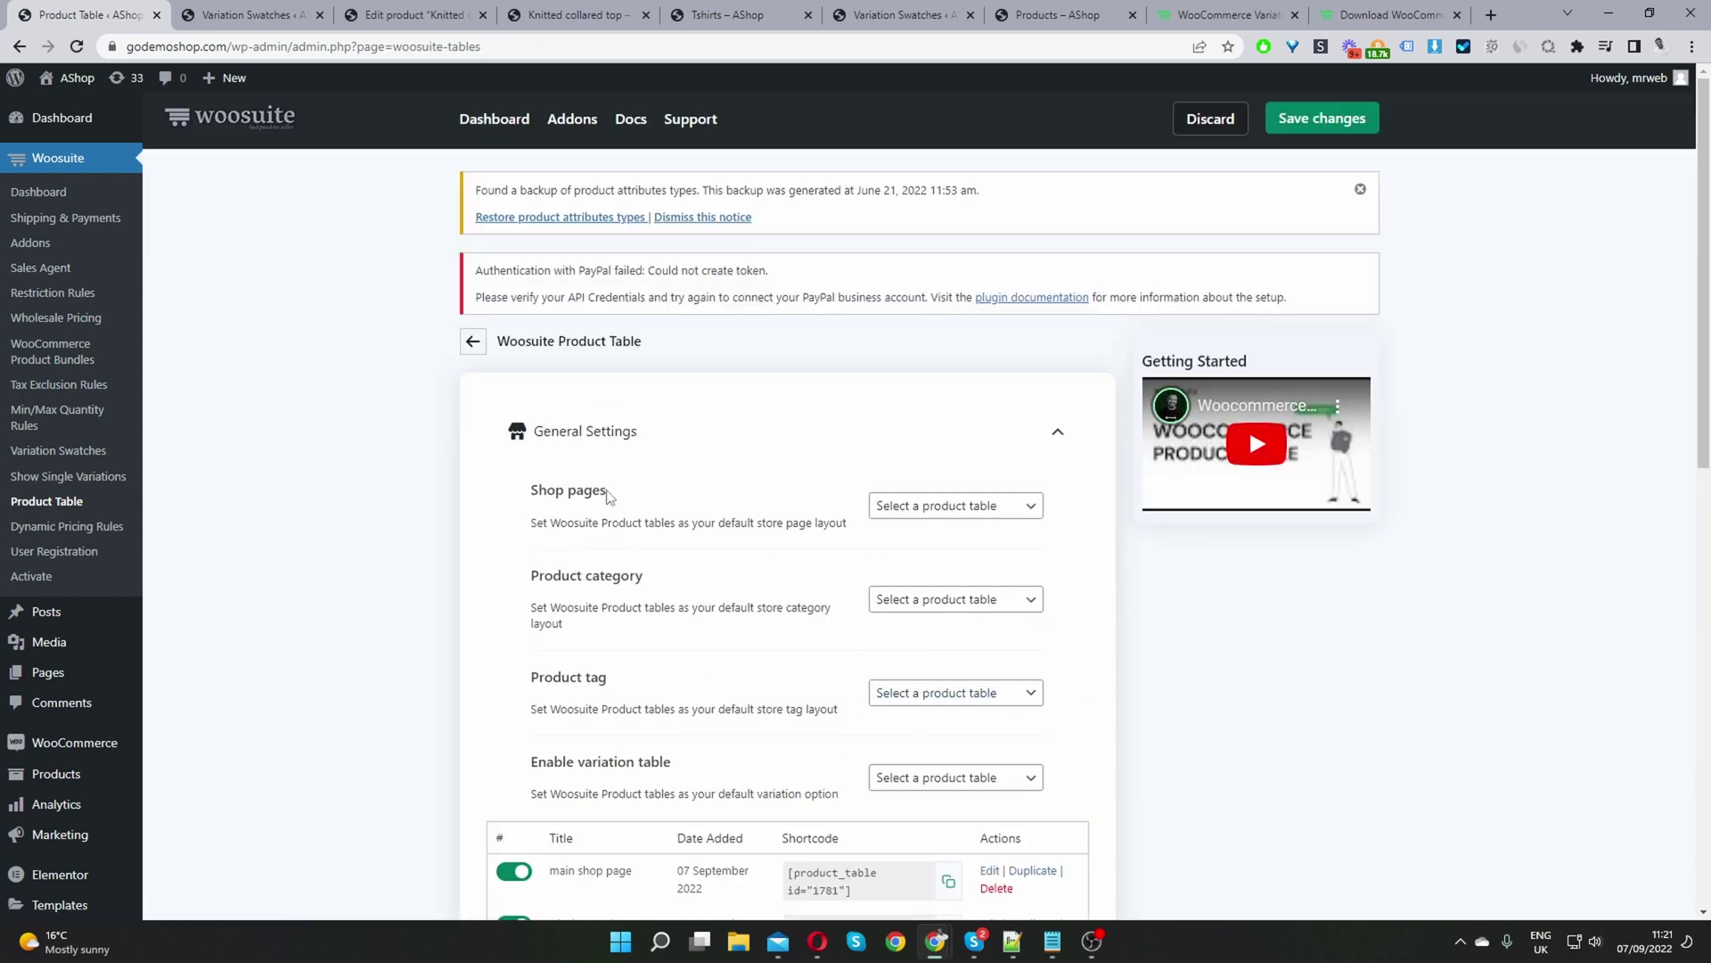
drag(617, 498, 515, 497)
click(946, 506)
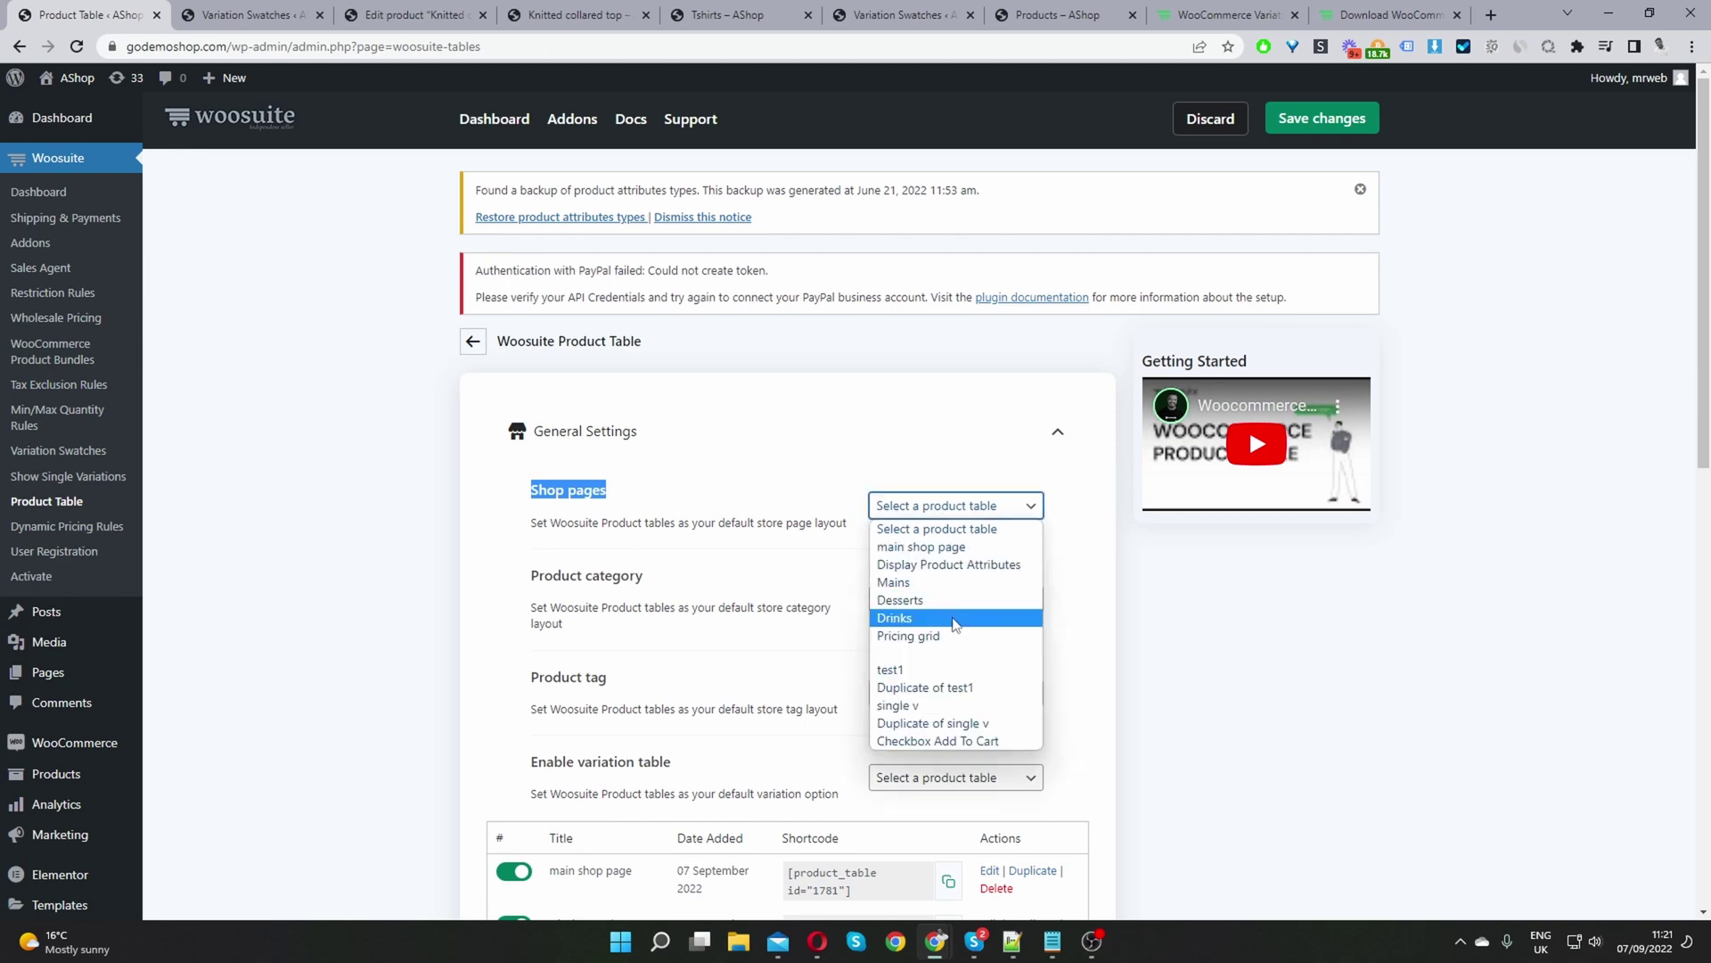
click(954, 549)
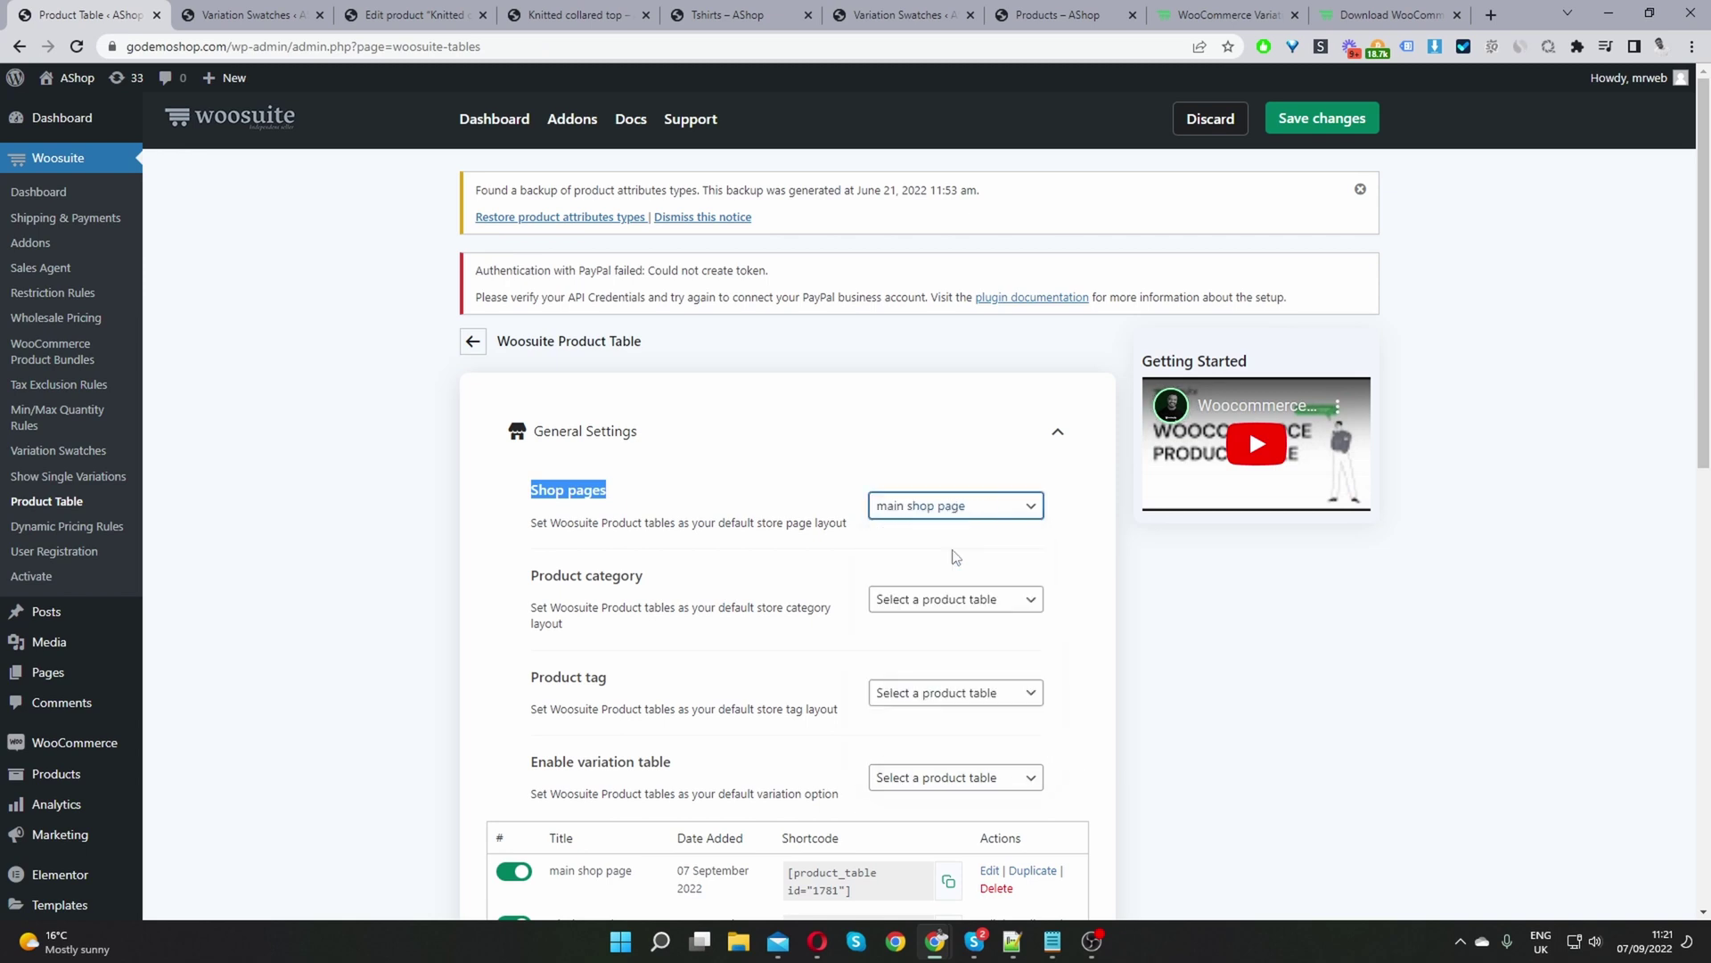
Step: Assign the "main shop page" table as the Product category and Product tag layouts and save the changes
scroll(680, 668, down, 3)
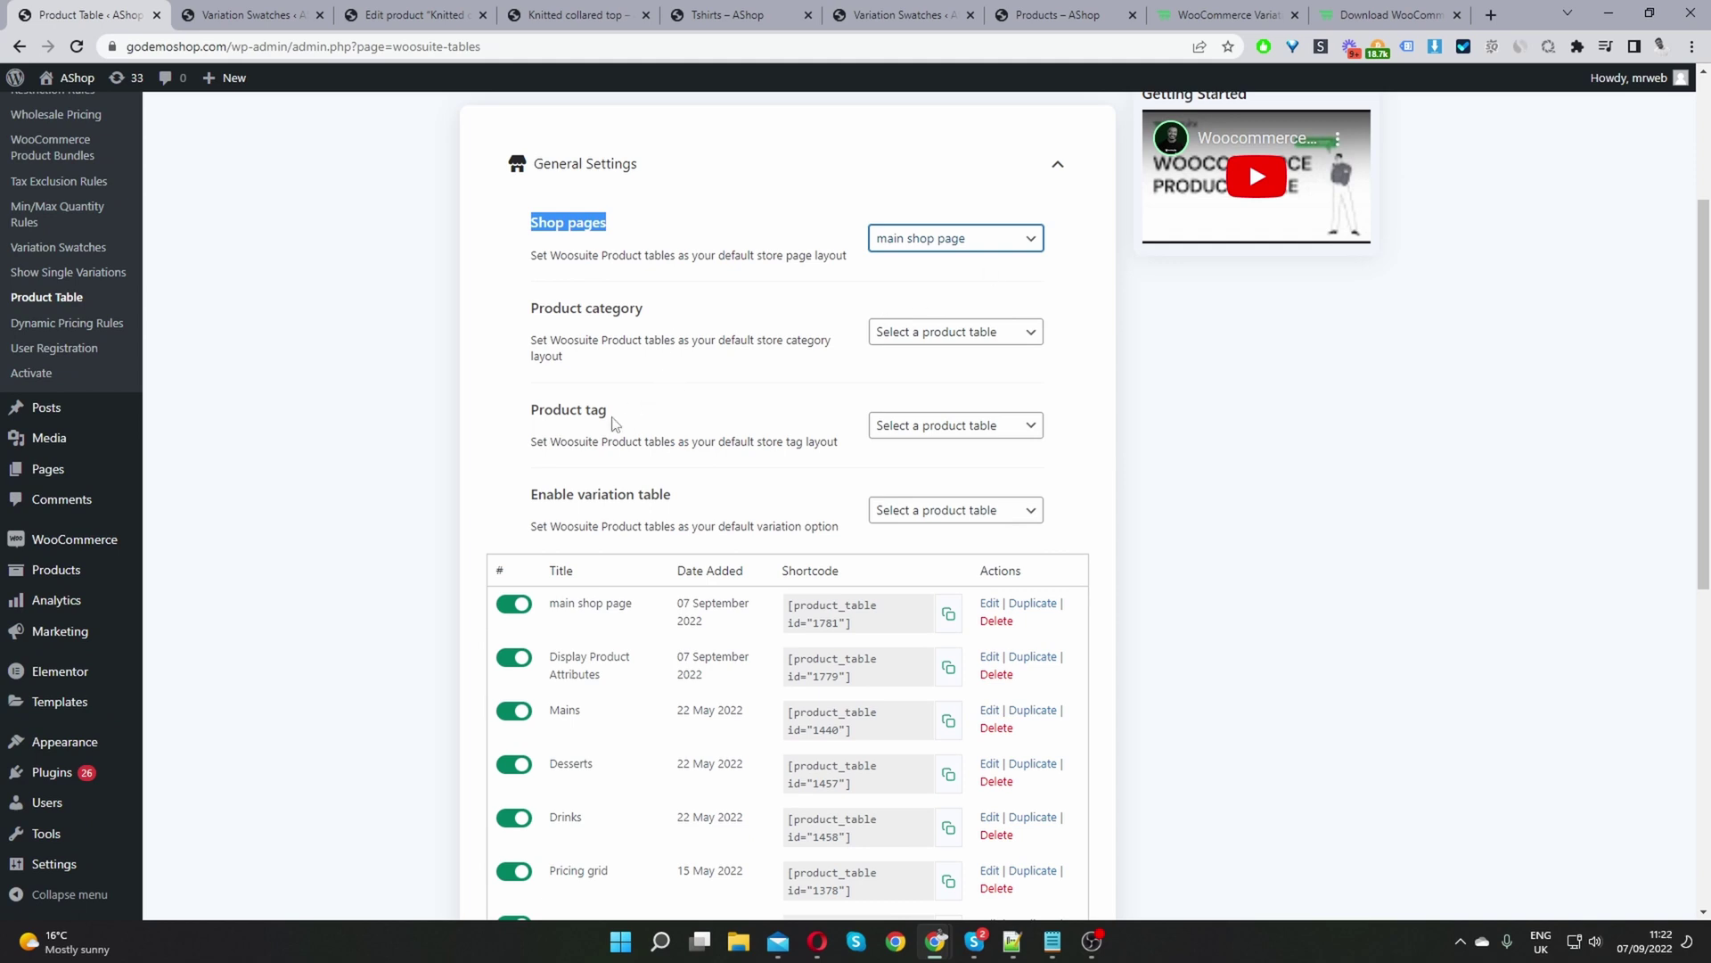
click(980, 335)
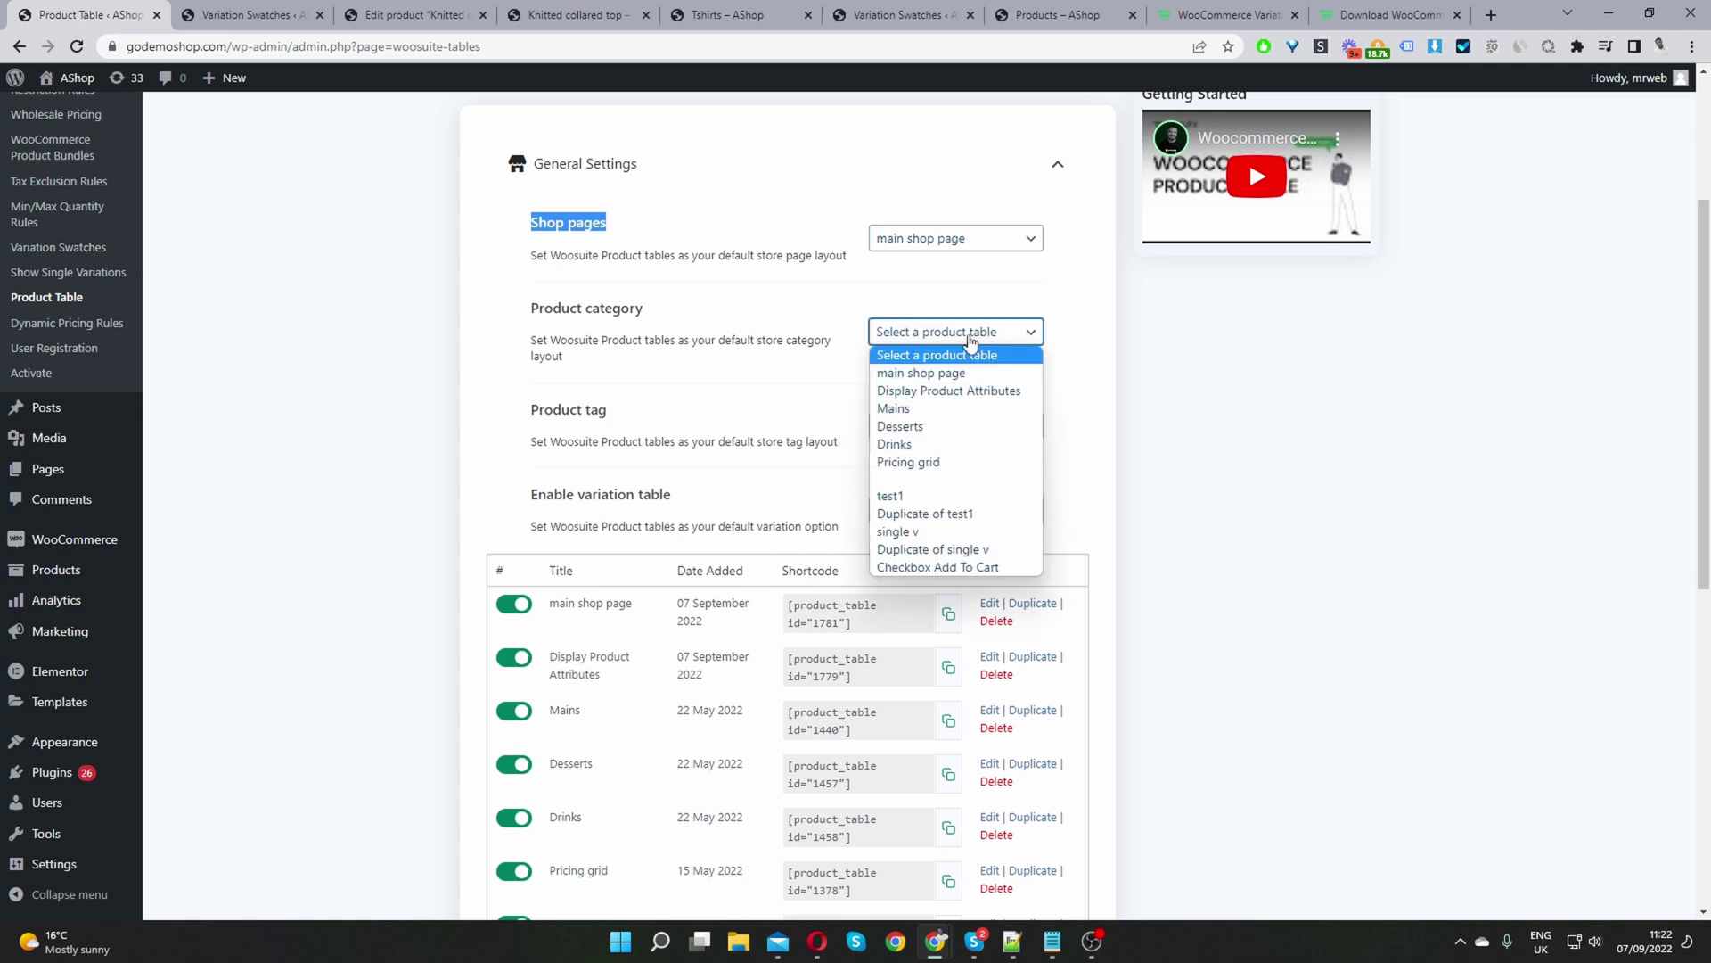
click(952, 378)
click(892, 426)
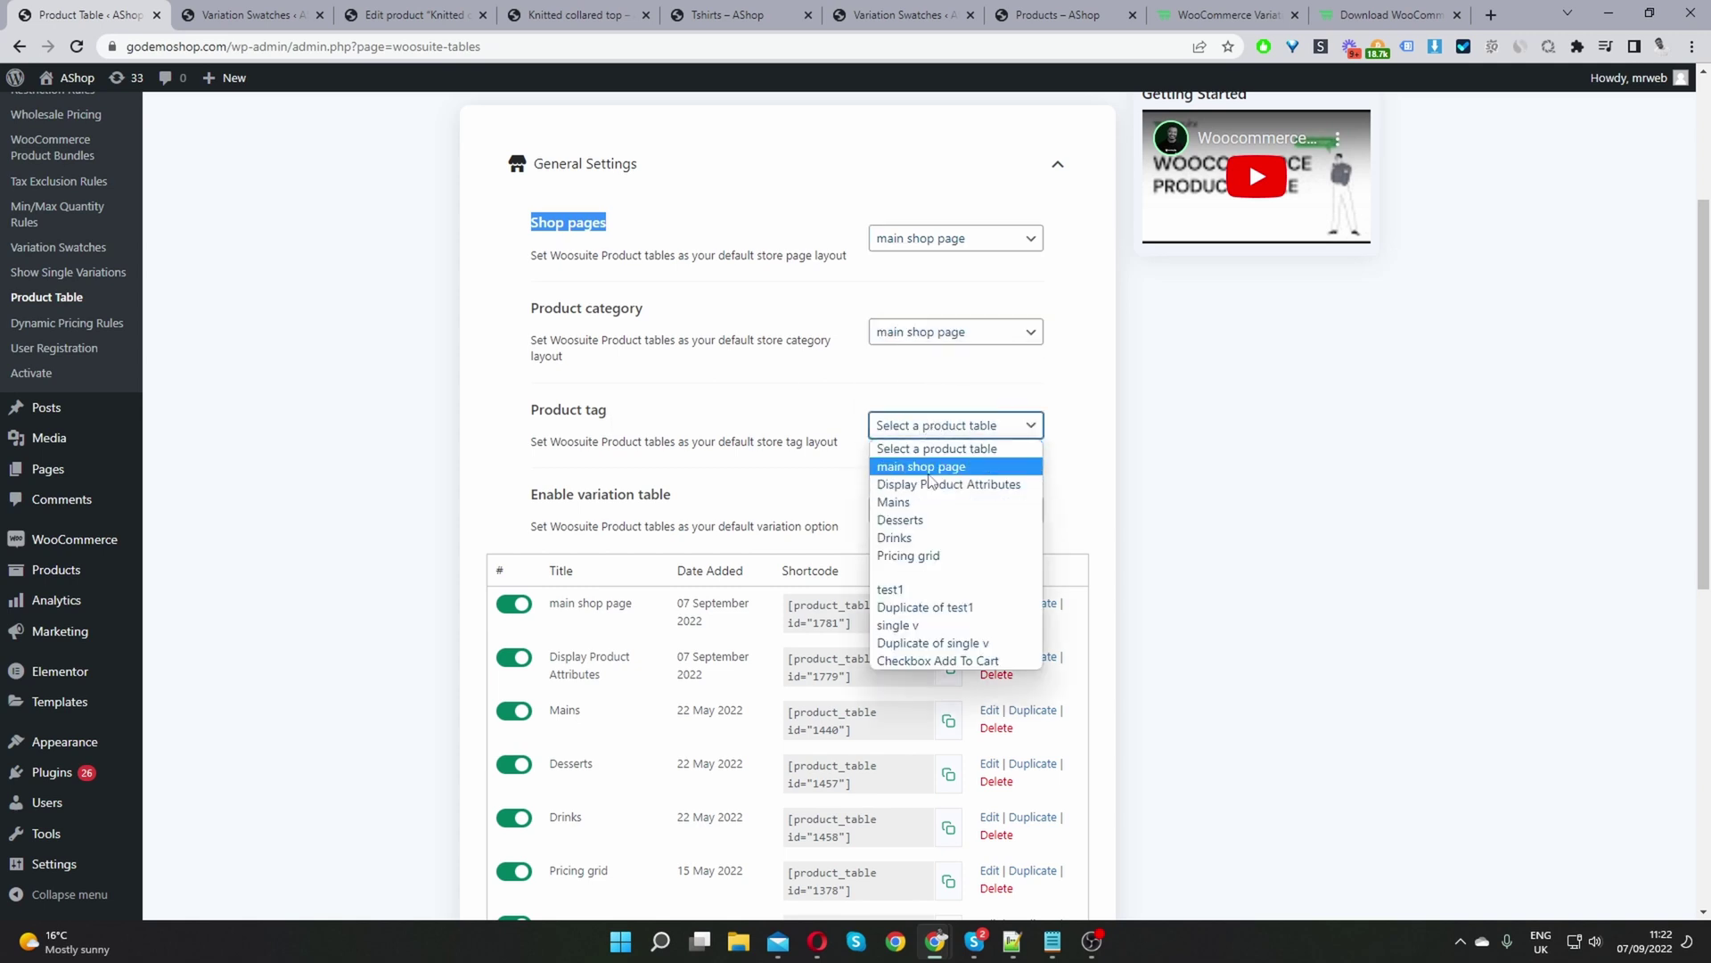
click(927, 466)
click(1275, 581)
scroll(1275, 581, up, 3)
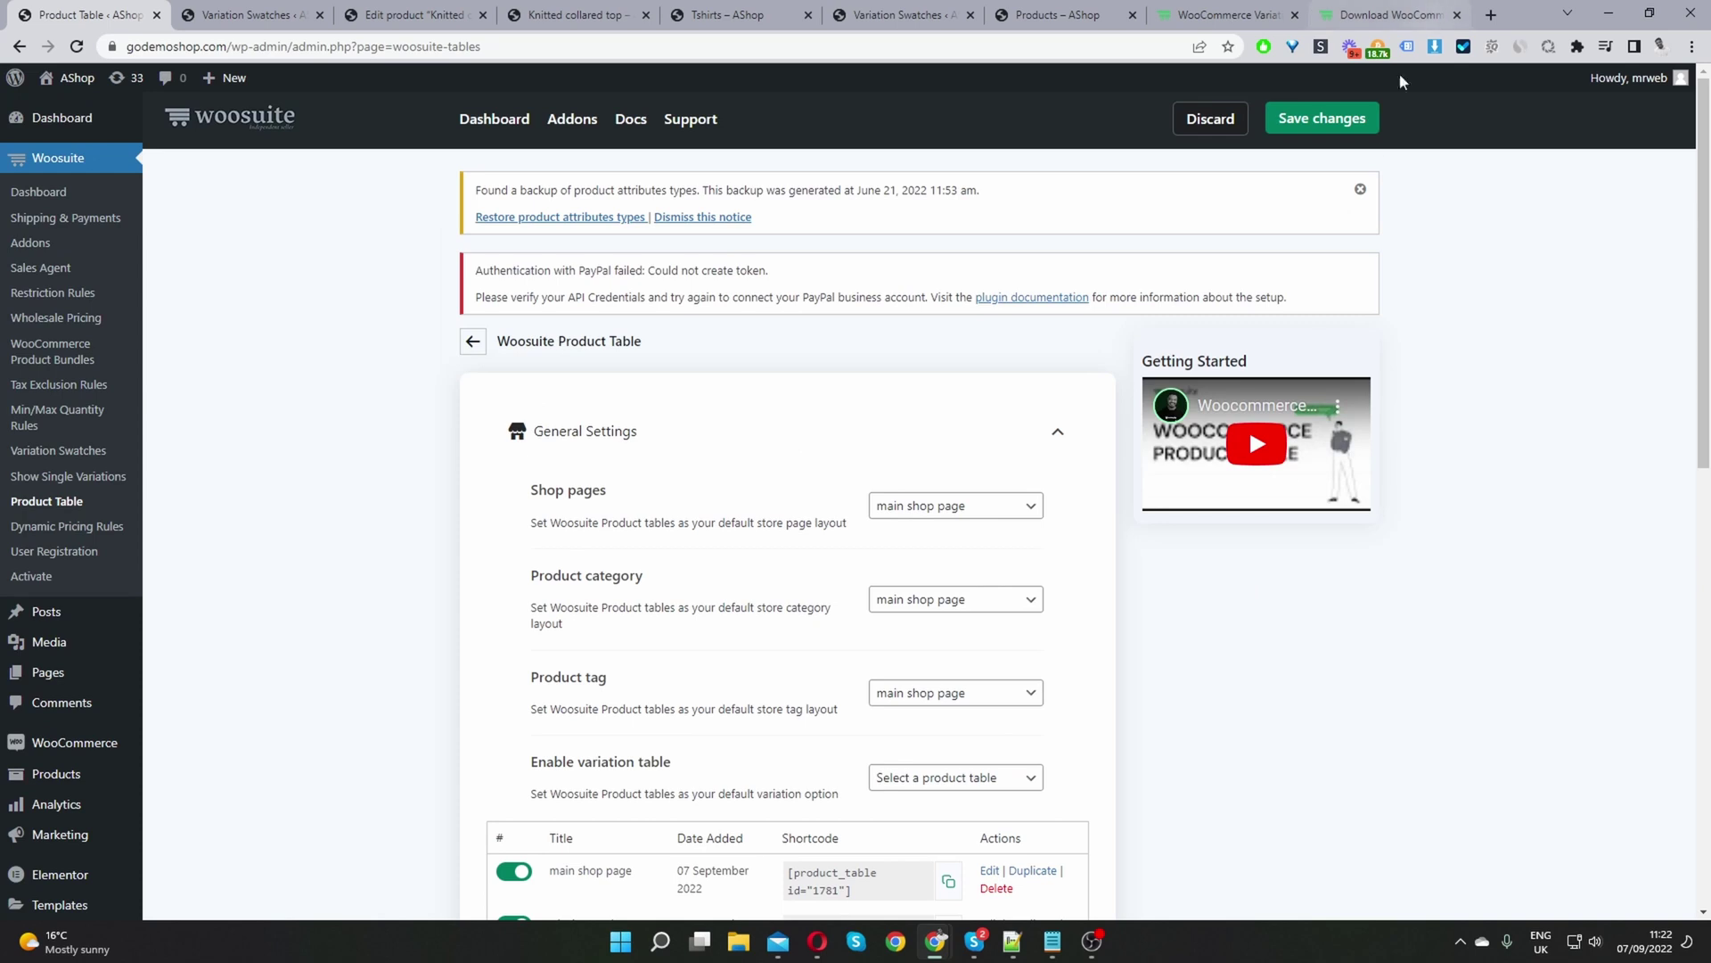
click(1354, 122)
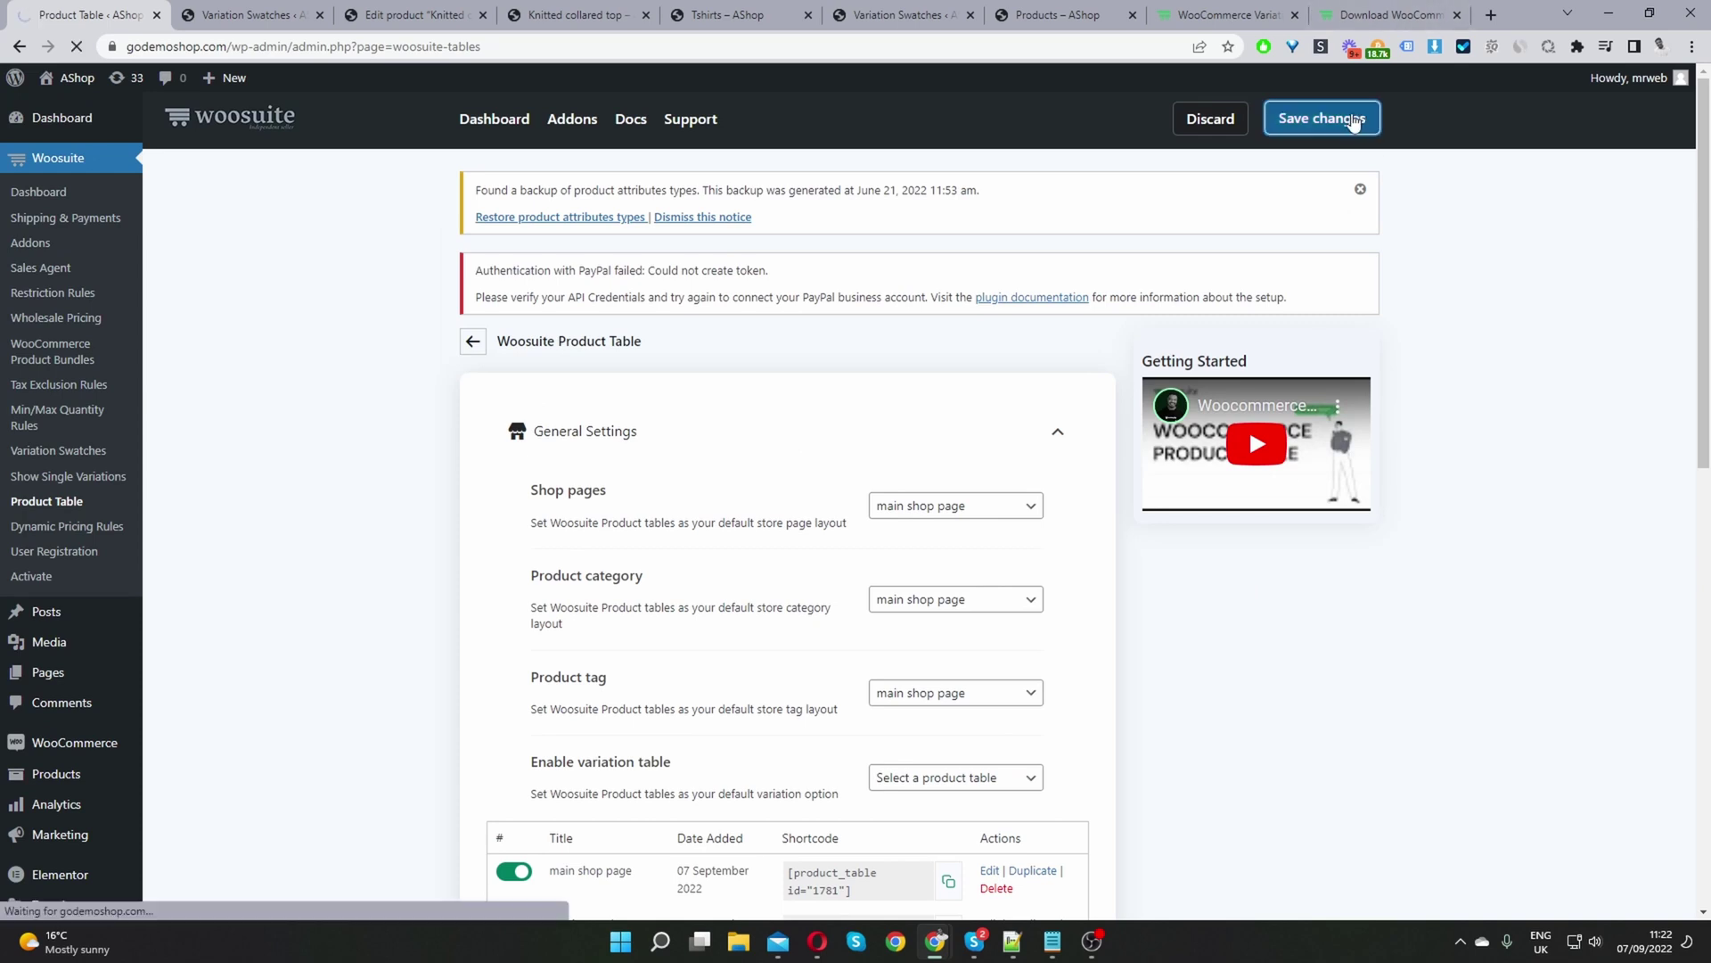
Step: Visit the store and test the product table filters with category Hoodies, color Brown and fabric Cotton
mouse_move(72, 79)
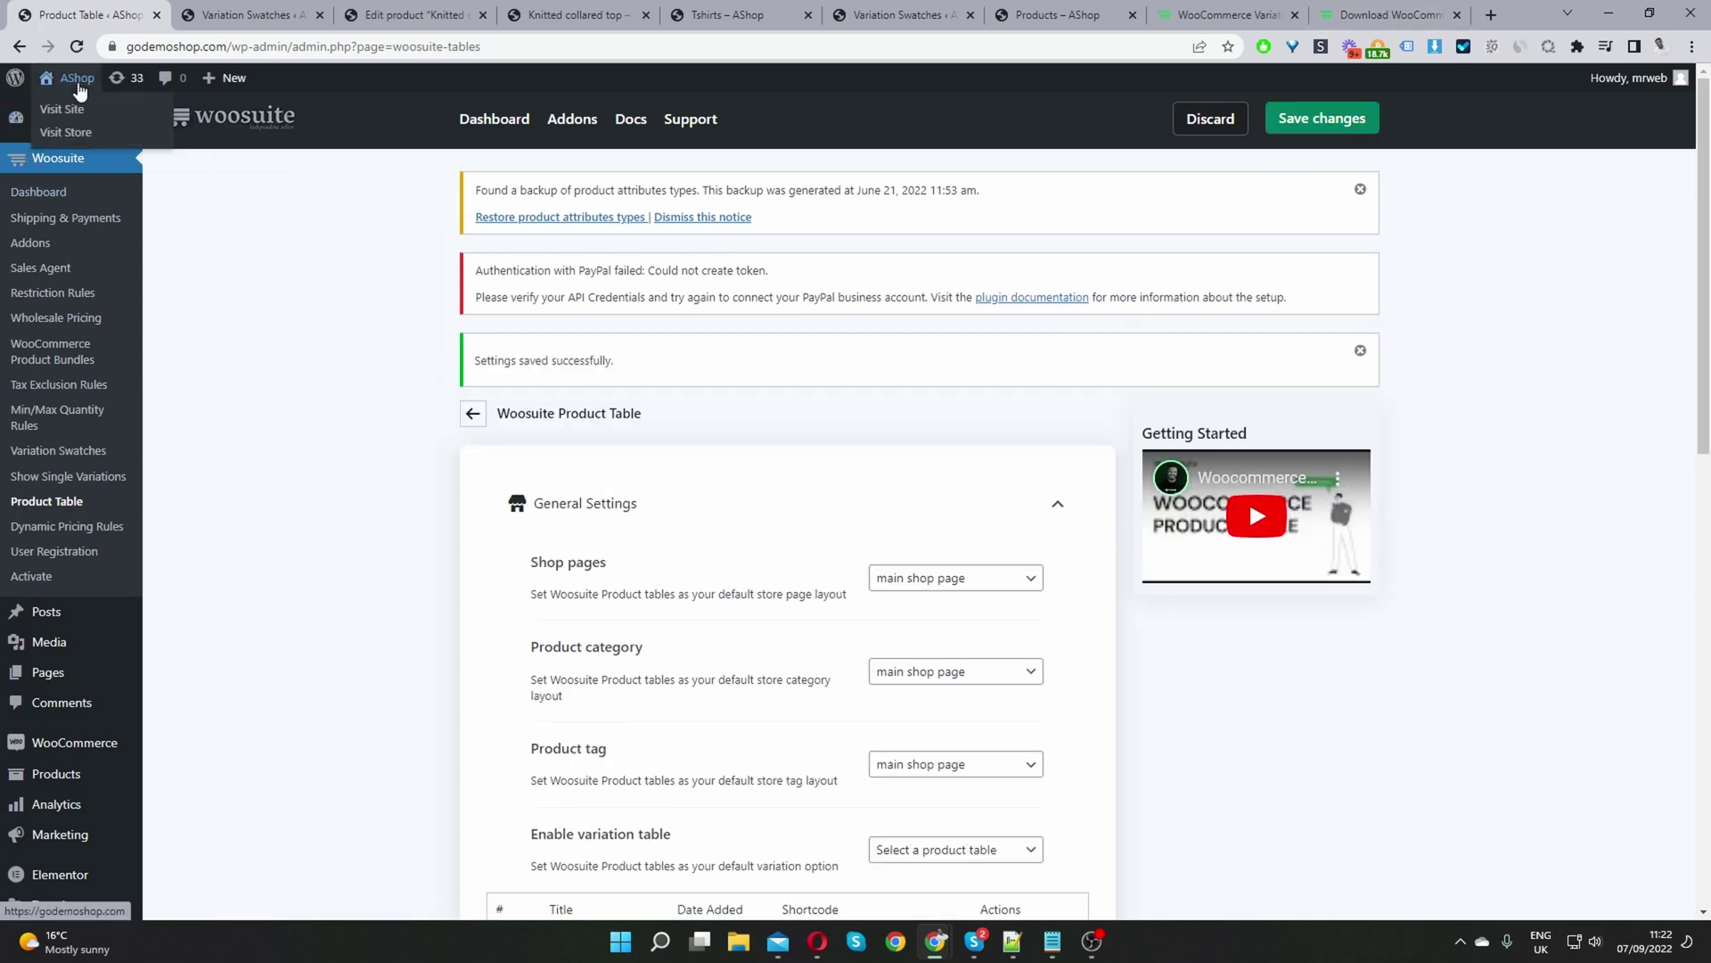
click(79, 132)
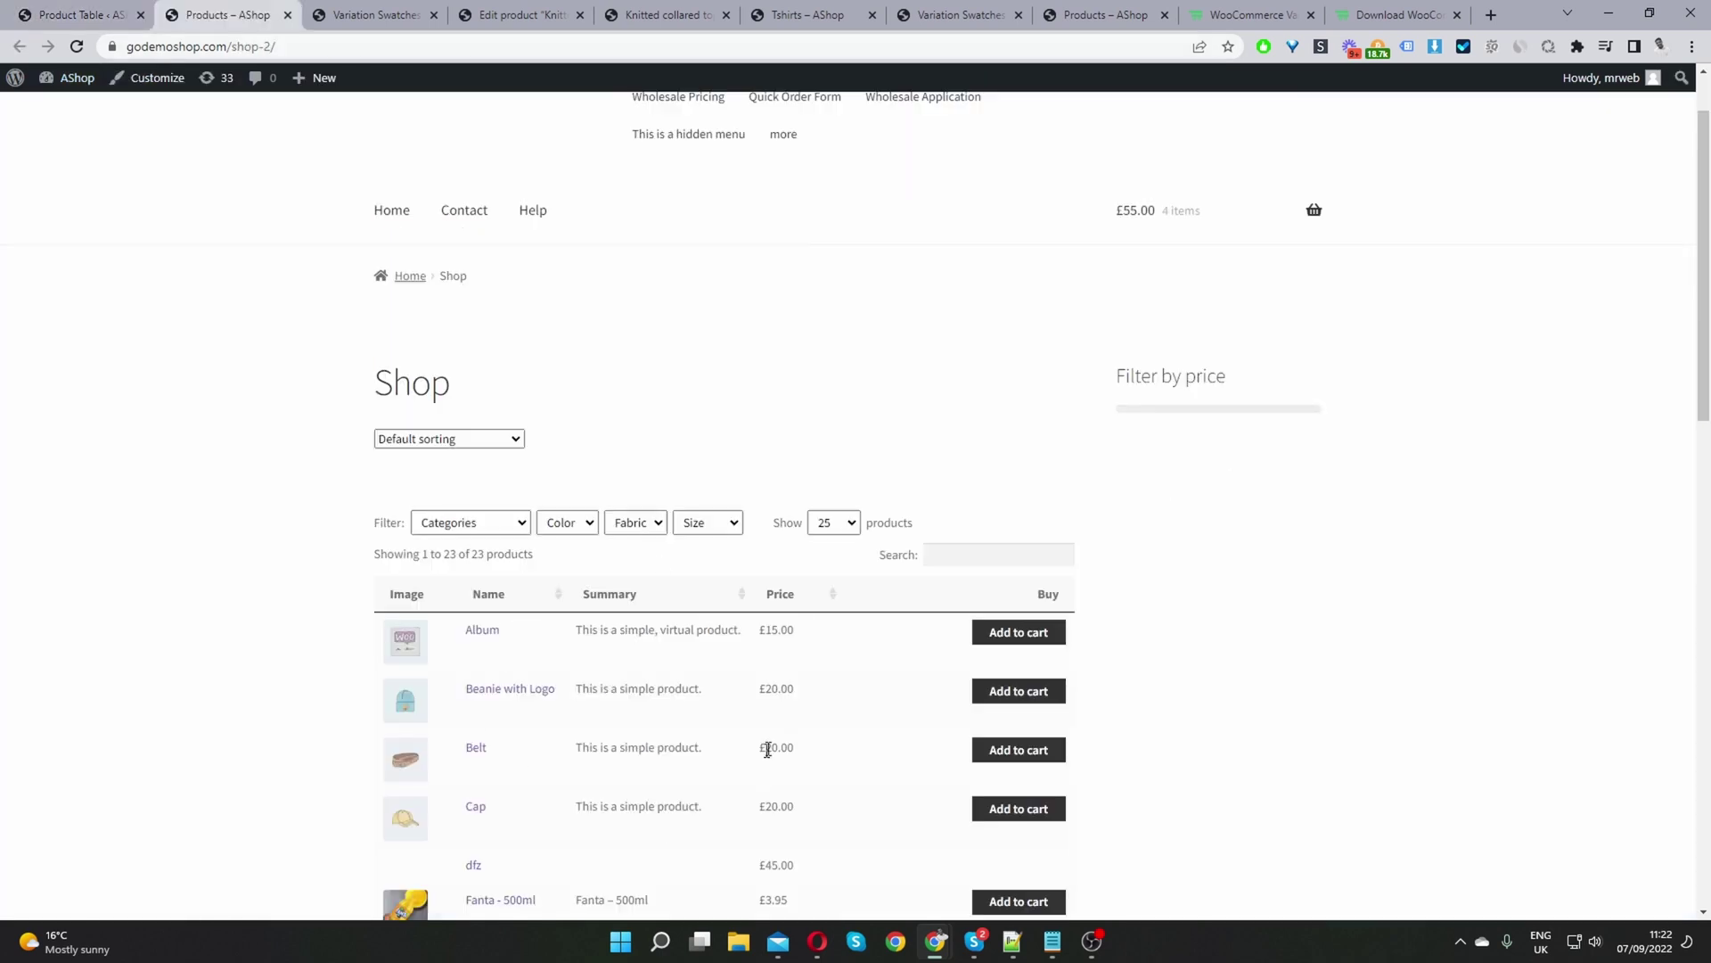
scroll(661, 767, down, 3)
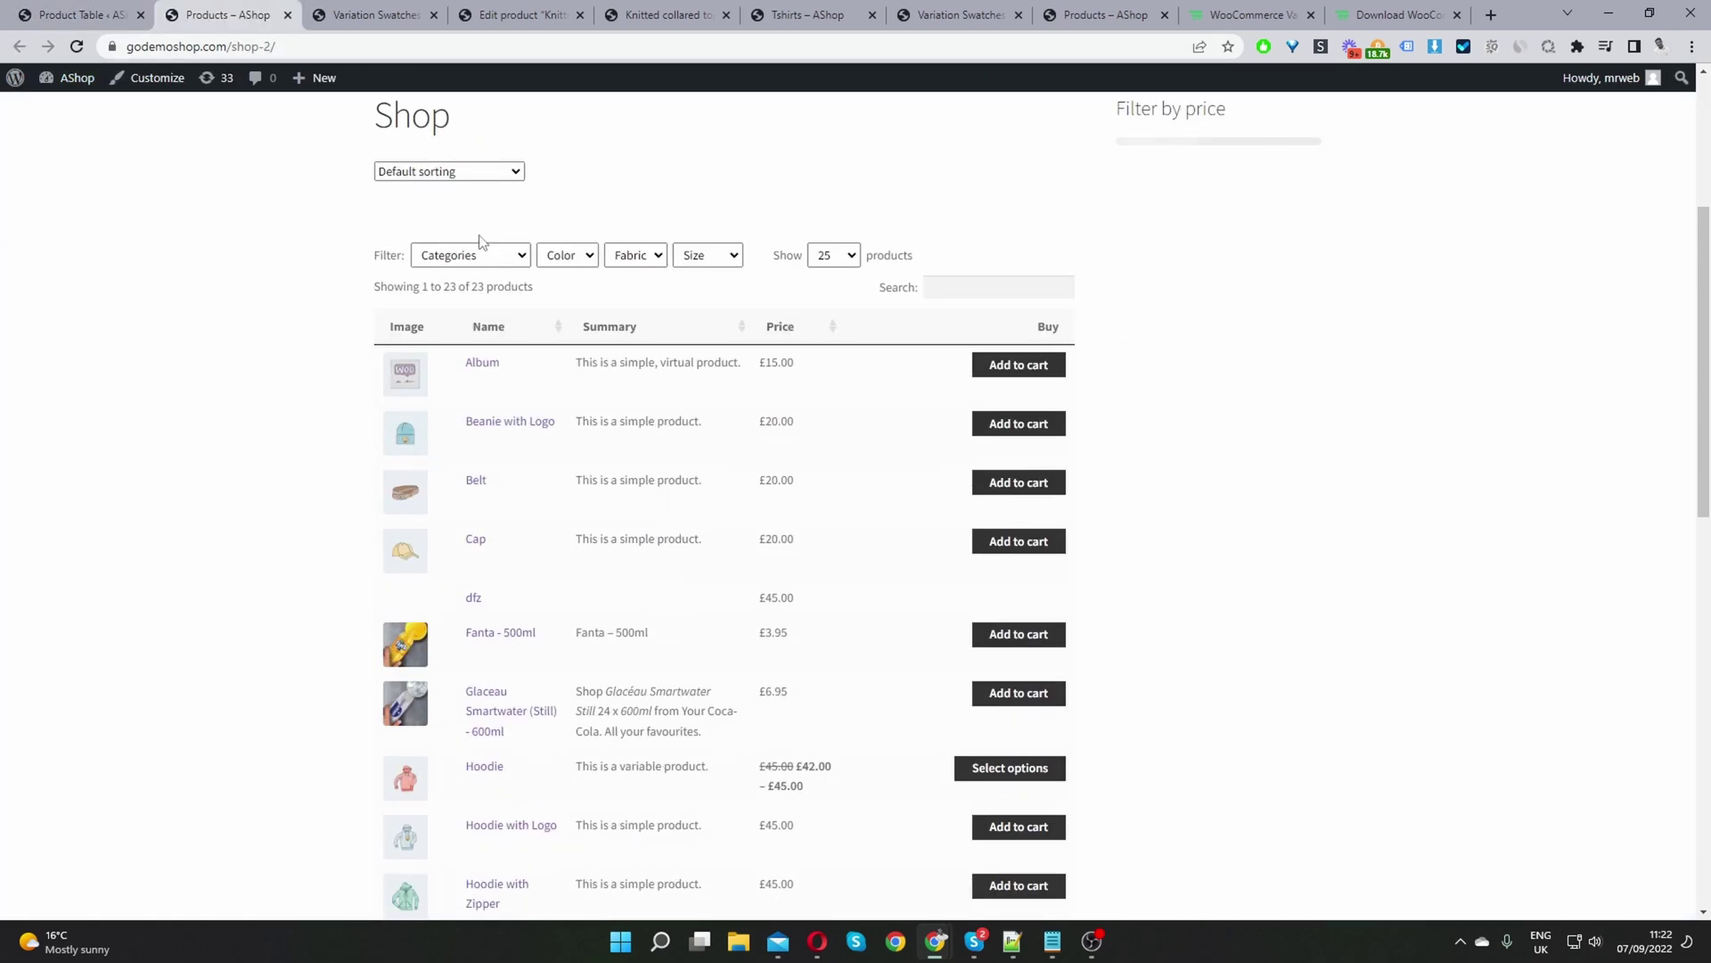
click(481, 255)
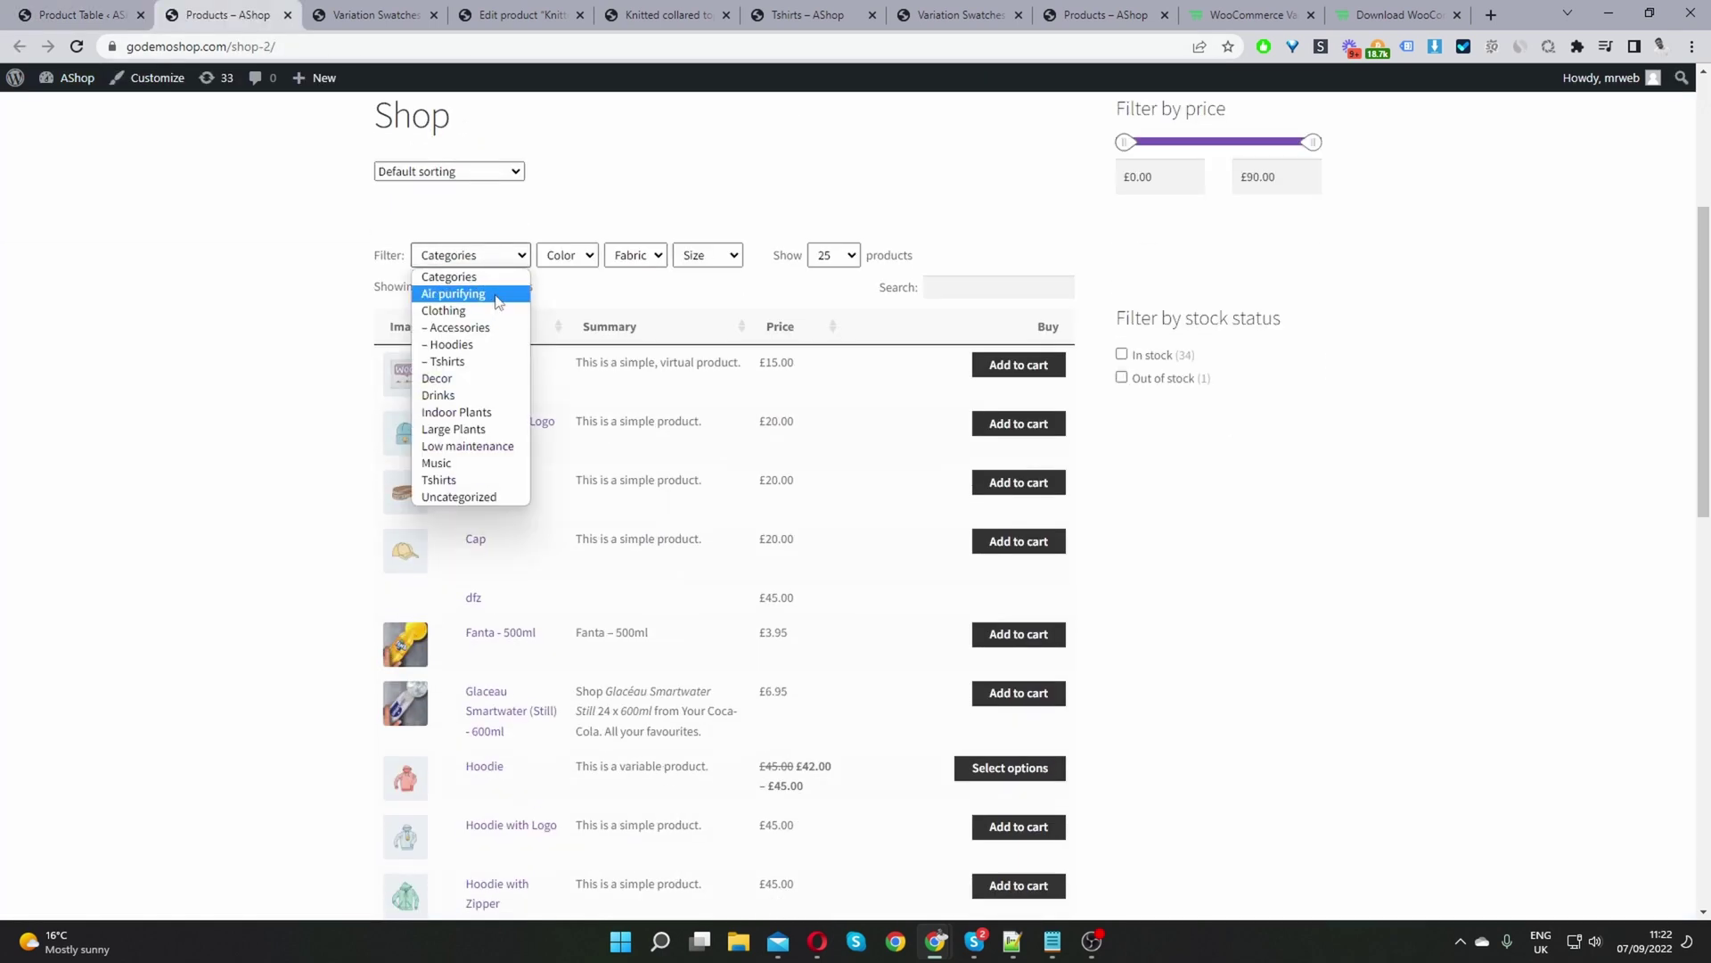
click(481, 344)
click(567, 313)
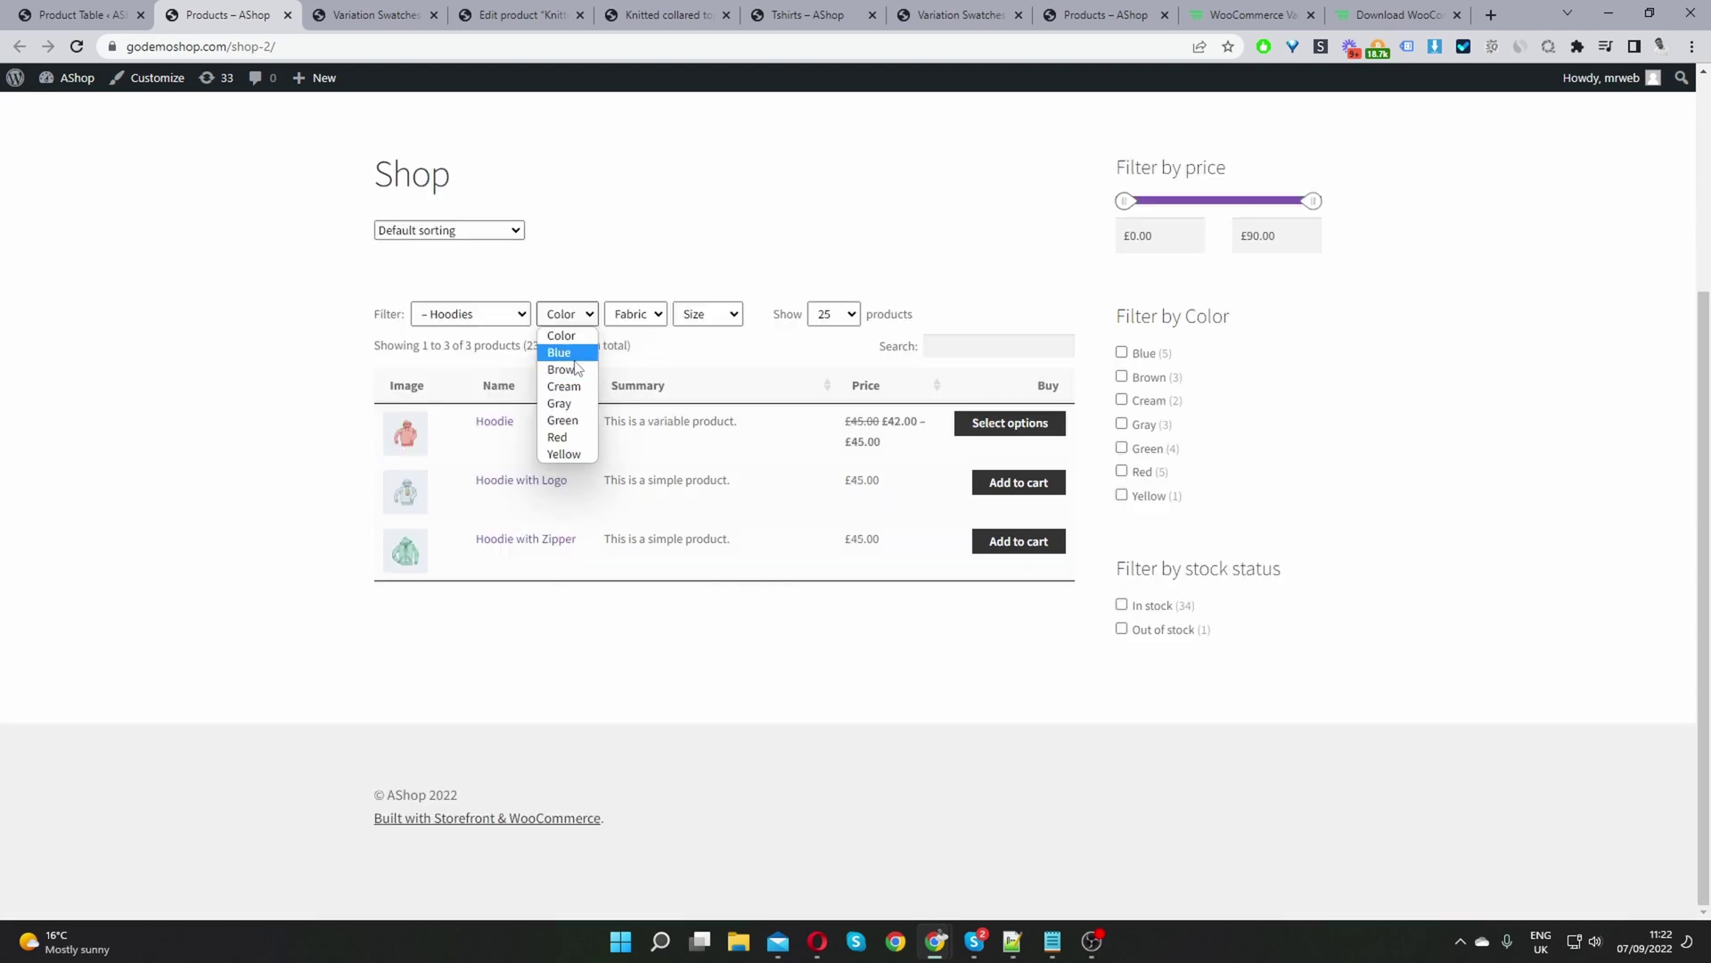
click(576, 369)
click(635, 314)
click(637, 352)
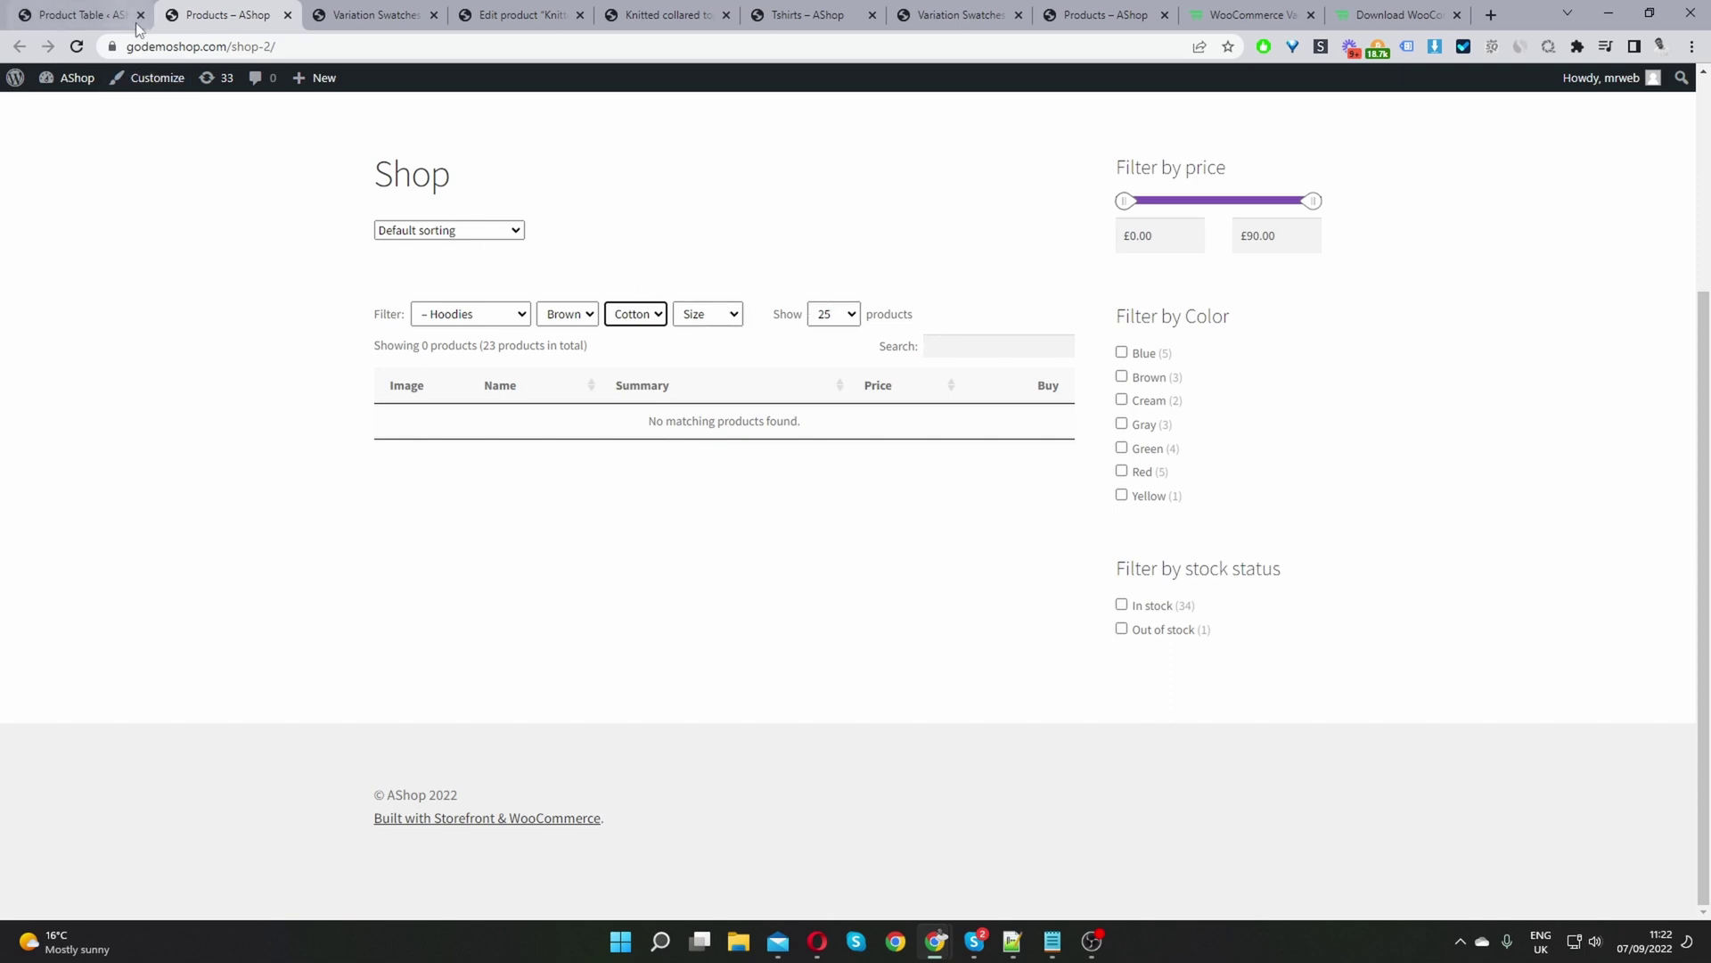
Step: Edit the "main shop page" table, enable the Reset button in its Order Form Controls and save the changes
click(102, 16)
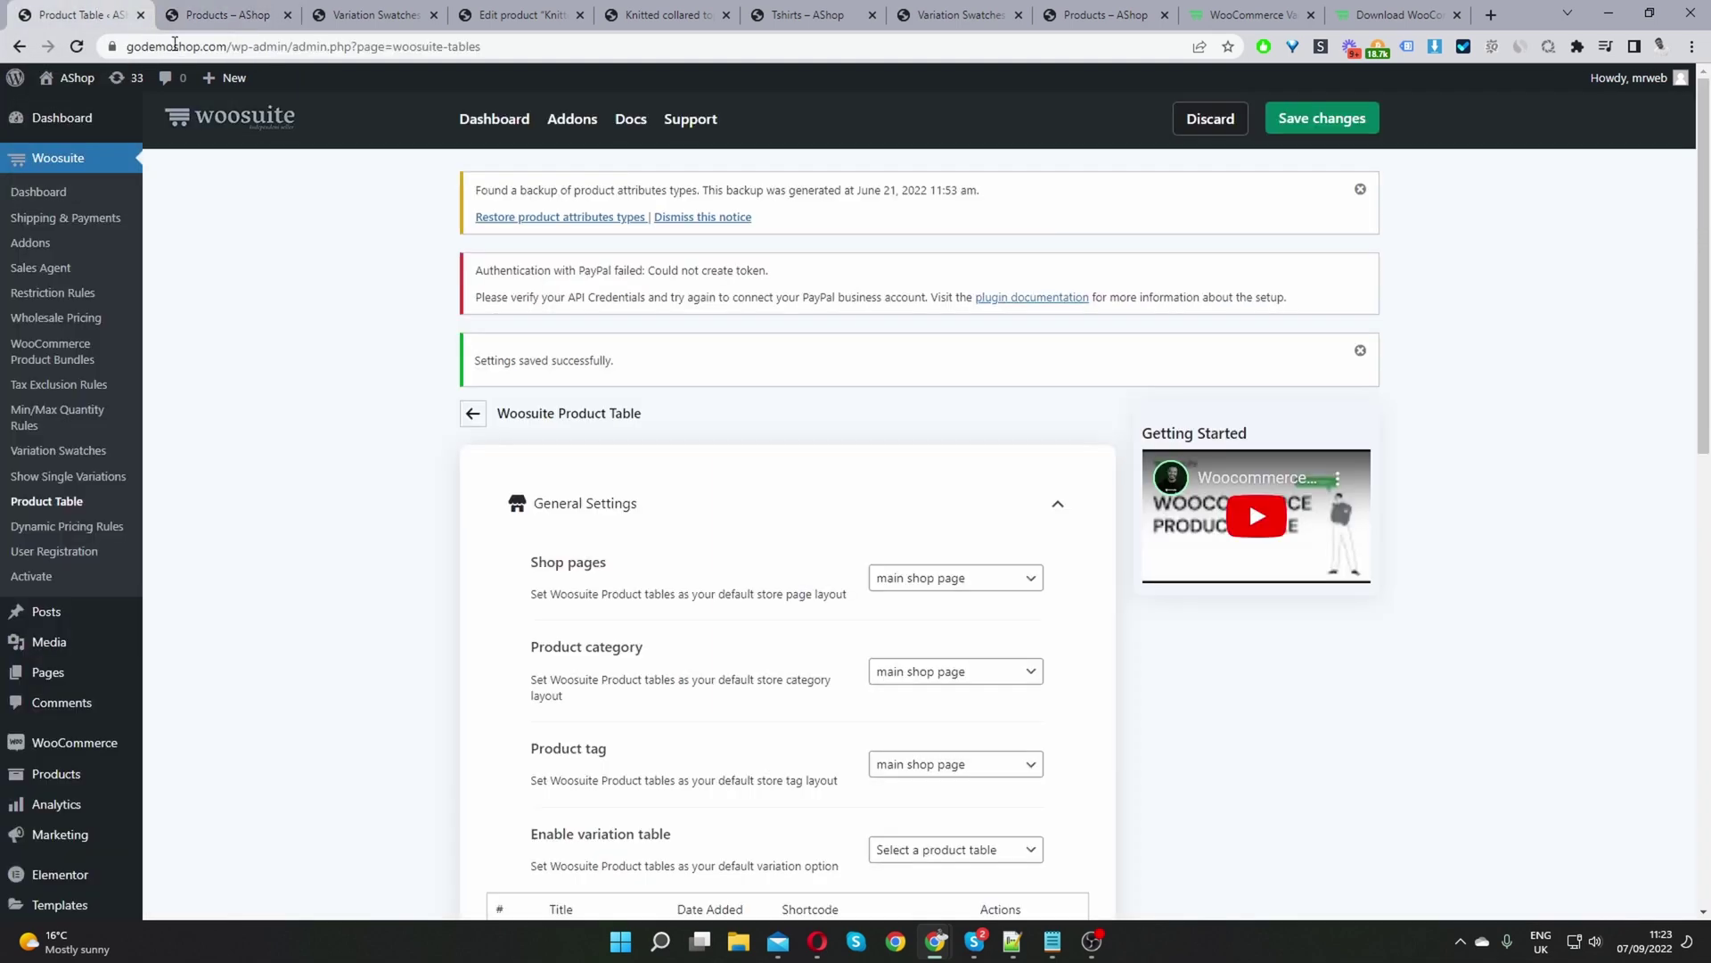
scroll(687, 538, down, 6)
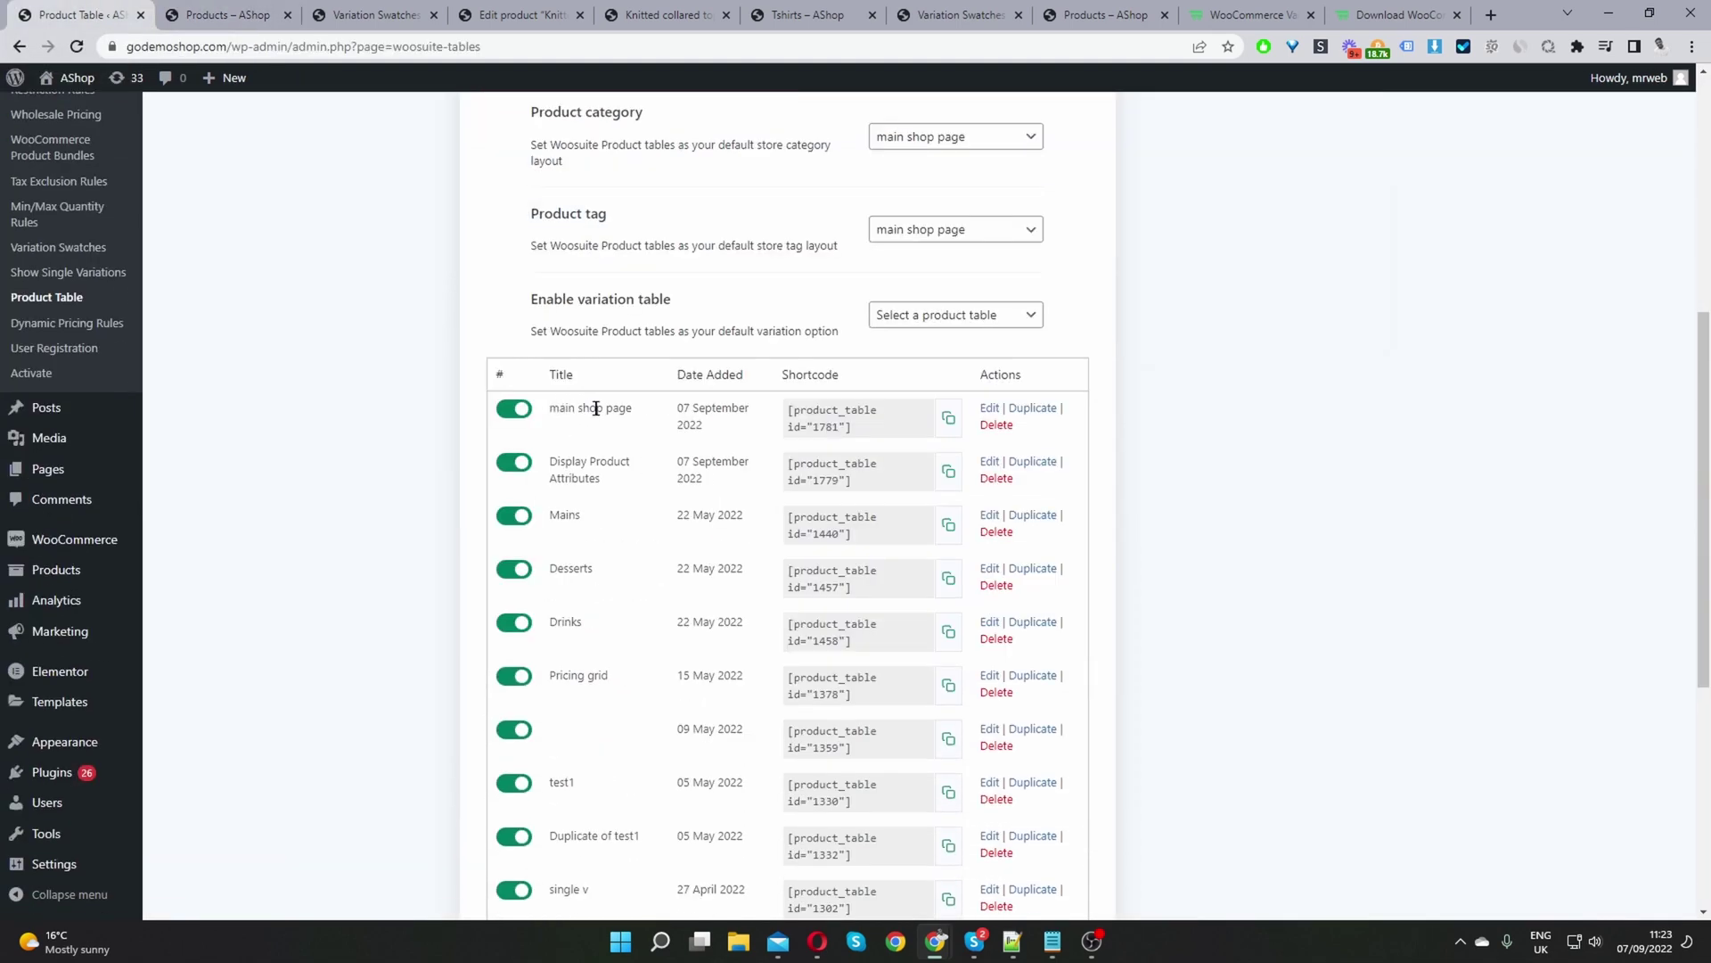
click(990, 408)
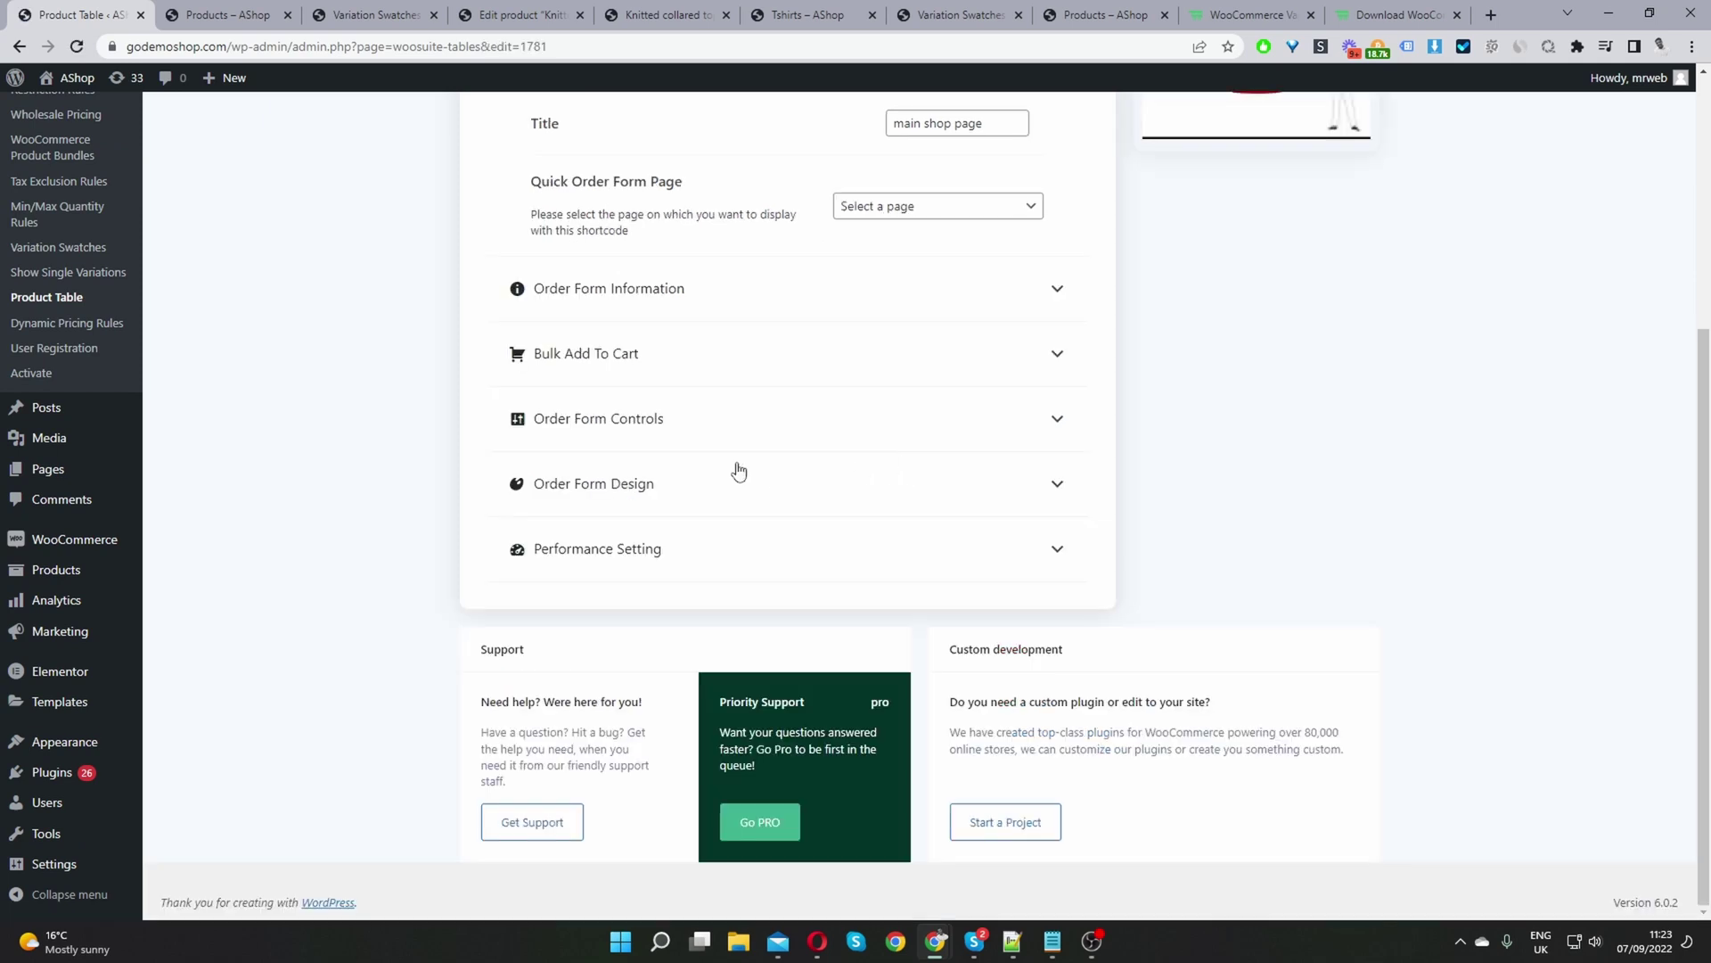
click(579, 420)
scroll(957, 505, down, 8)
scroll(957, 504, down, 3)
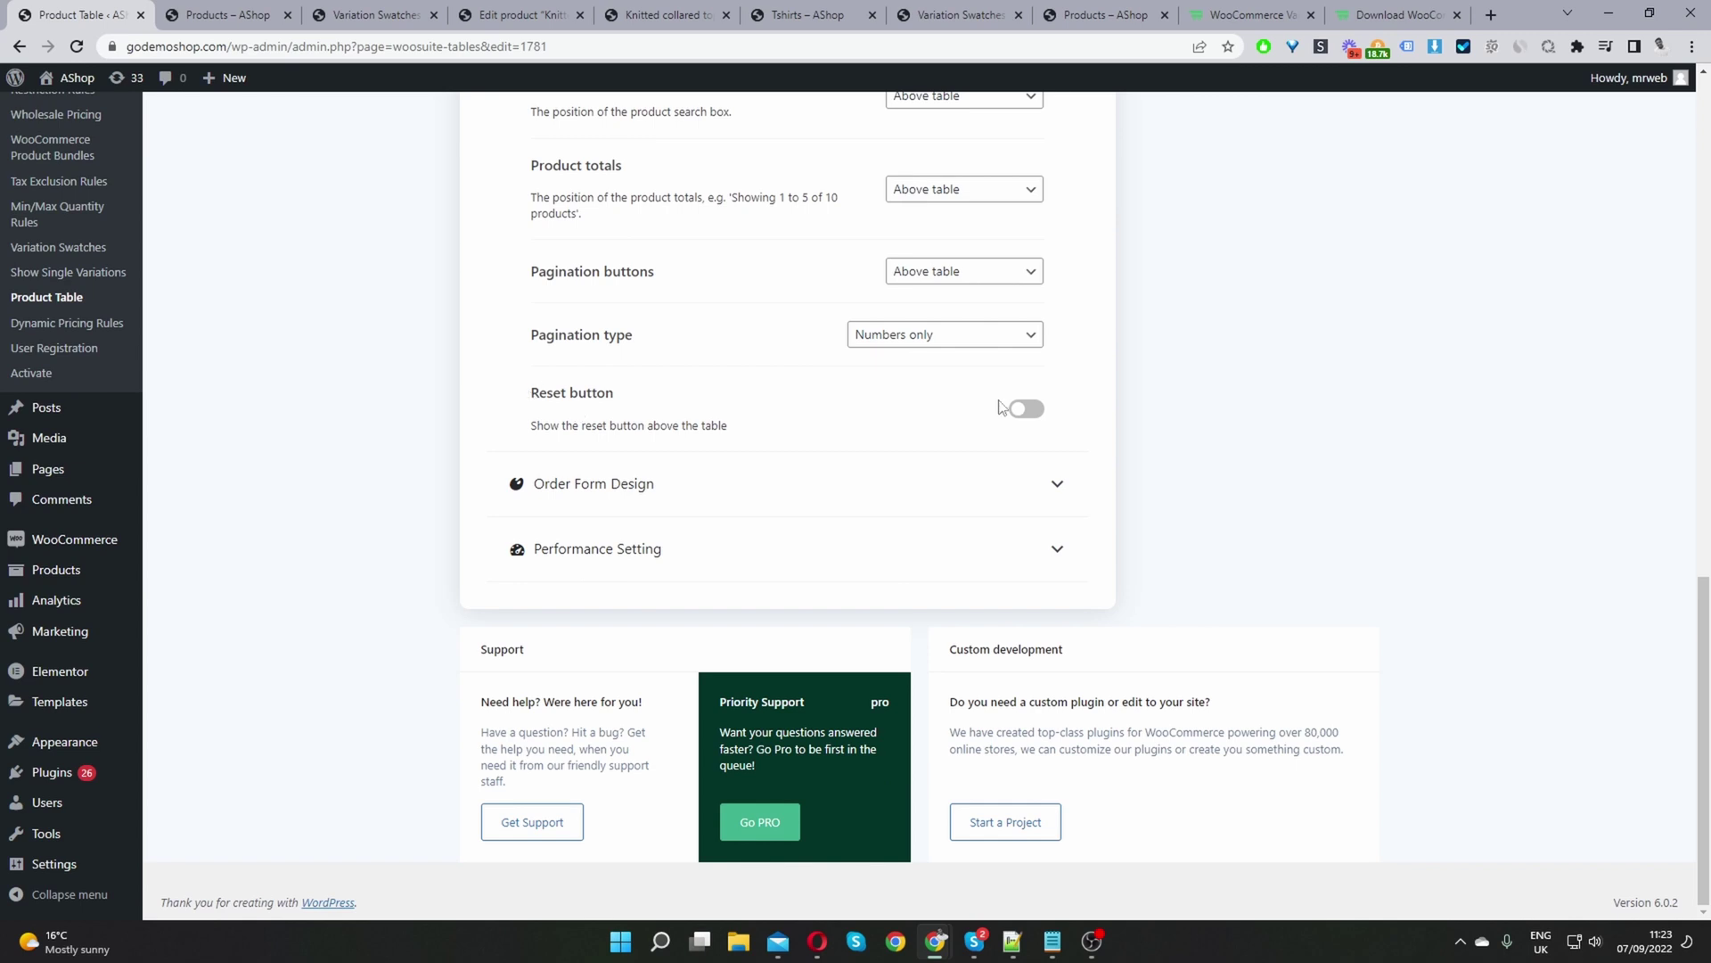
click(1029, 410)
scroll(804, 415, up, 15)
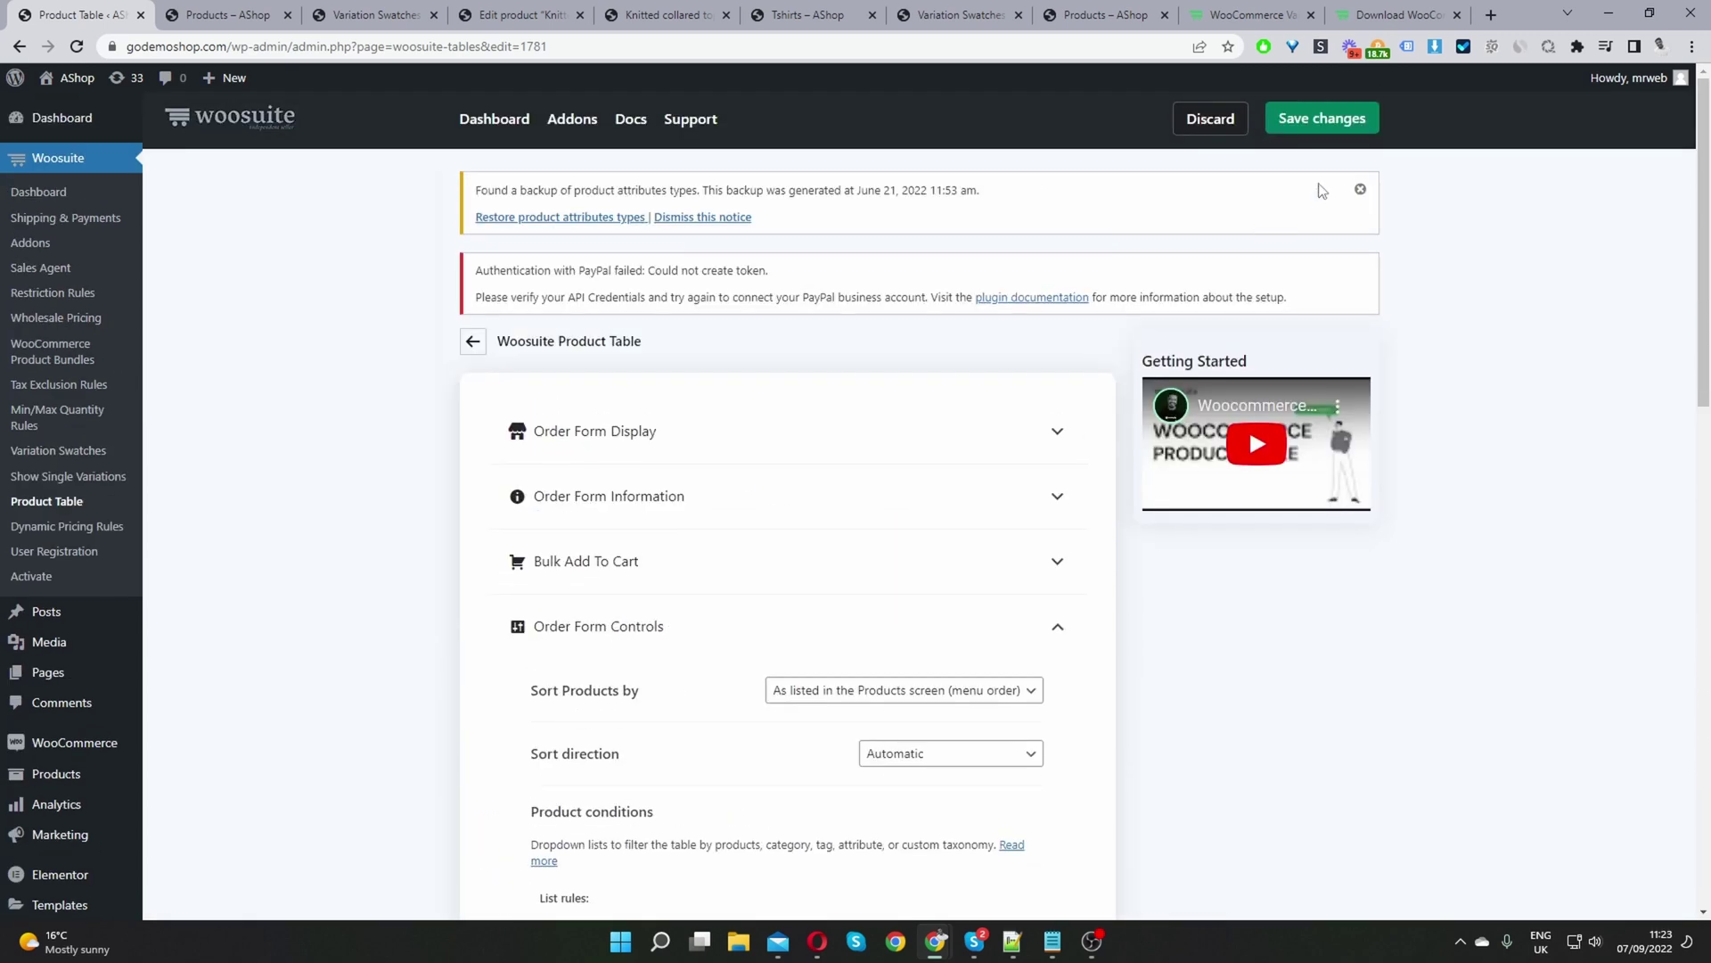
click(1331, 125)
Step: Reload the shop page, filter the table by category Clothing and color Blue, and reset the filters
key(ctrl+Tab)
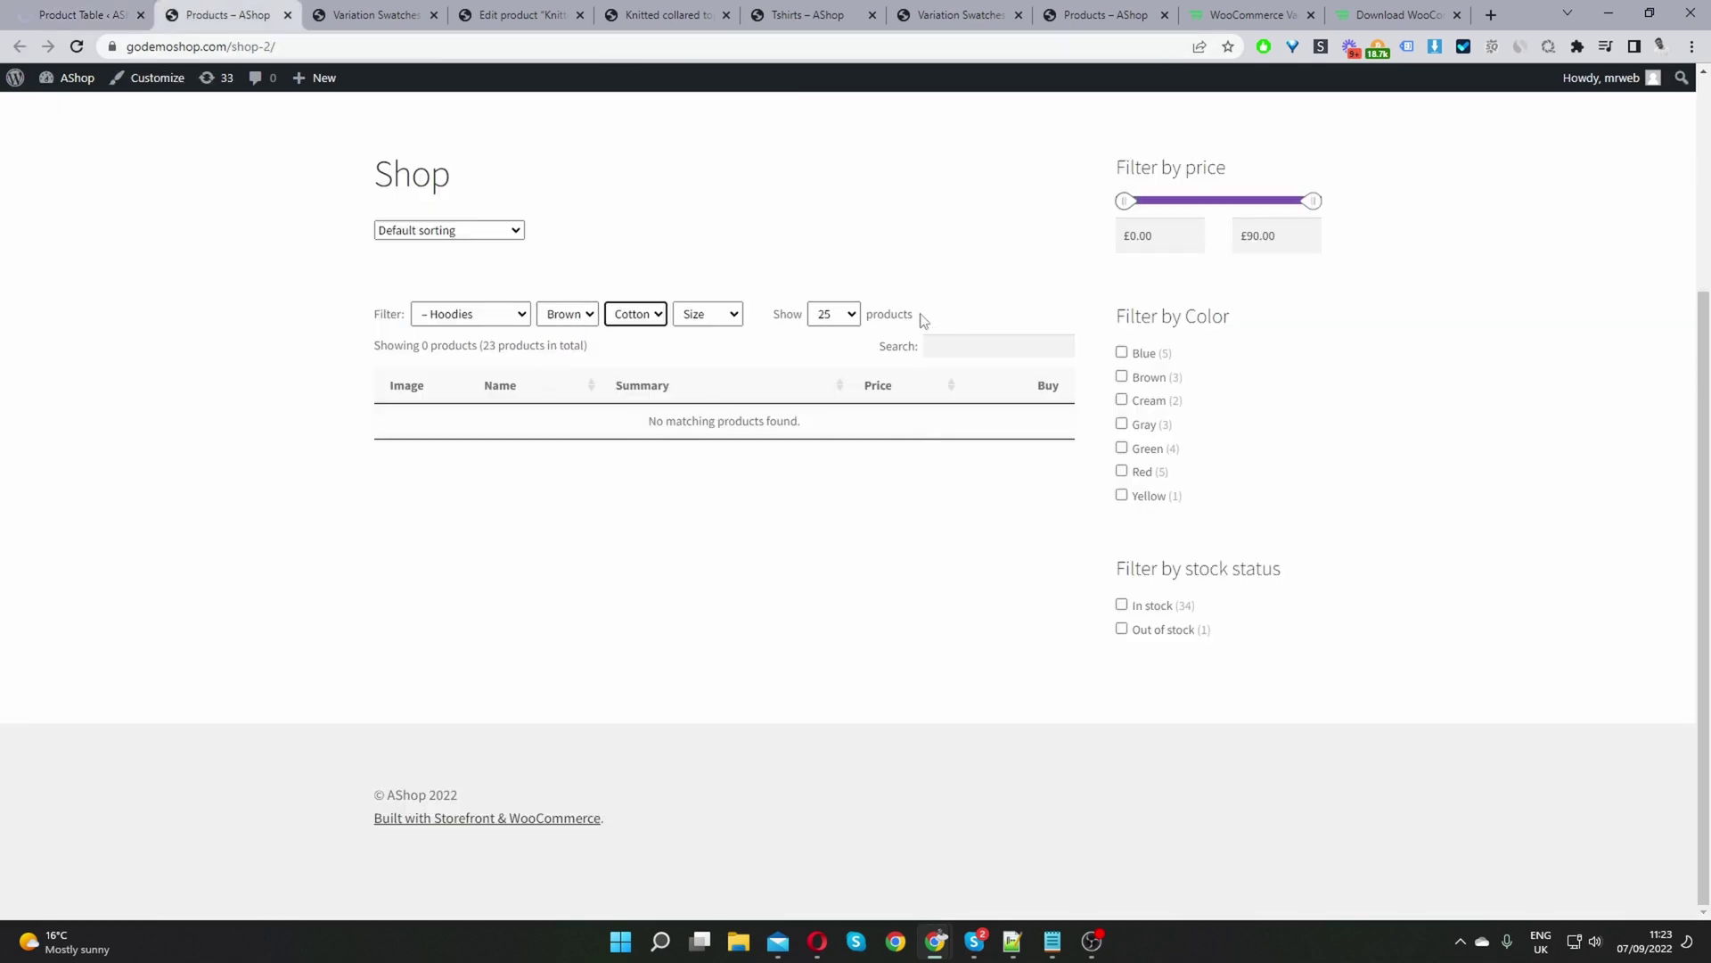
click(76, 46)
click(471, 314)
click(472, 346)
key(Tab)
key(Down)
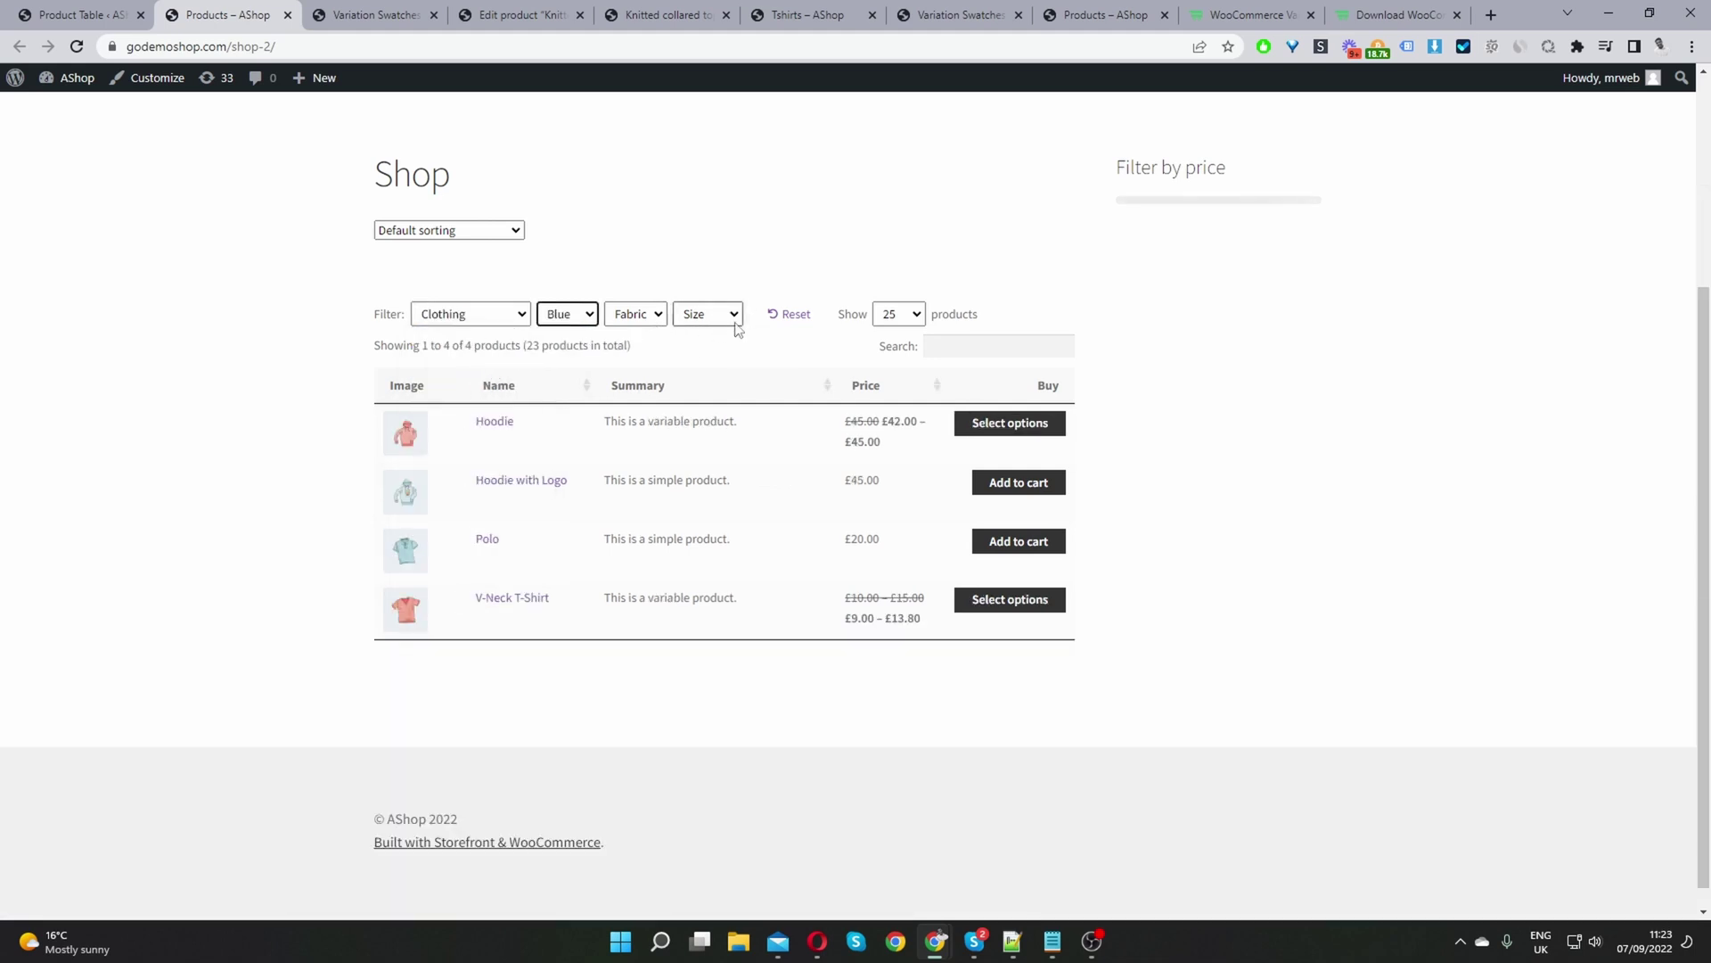
click(789, 314)
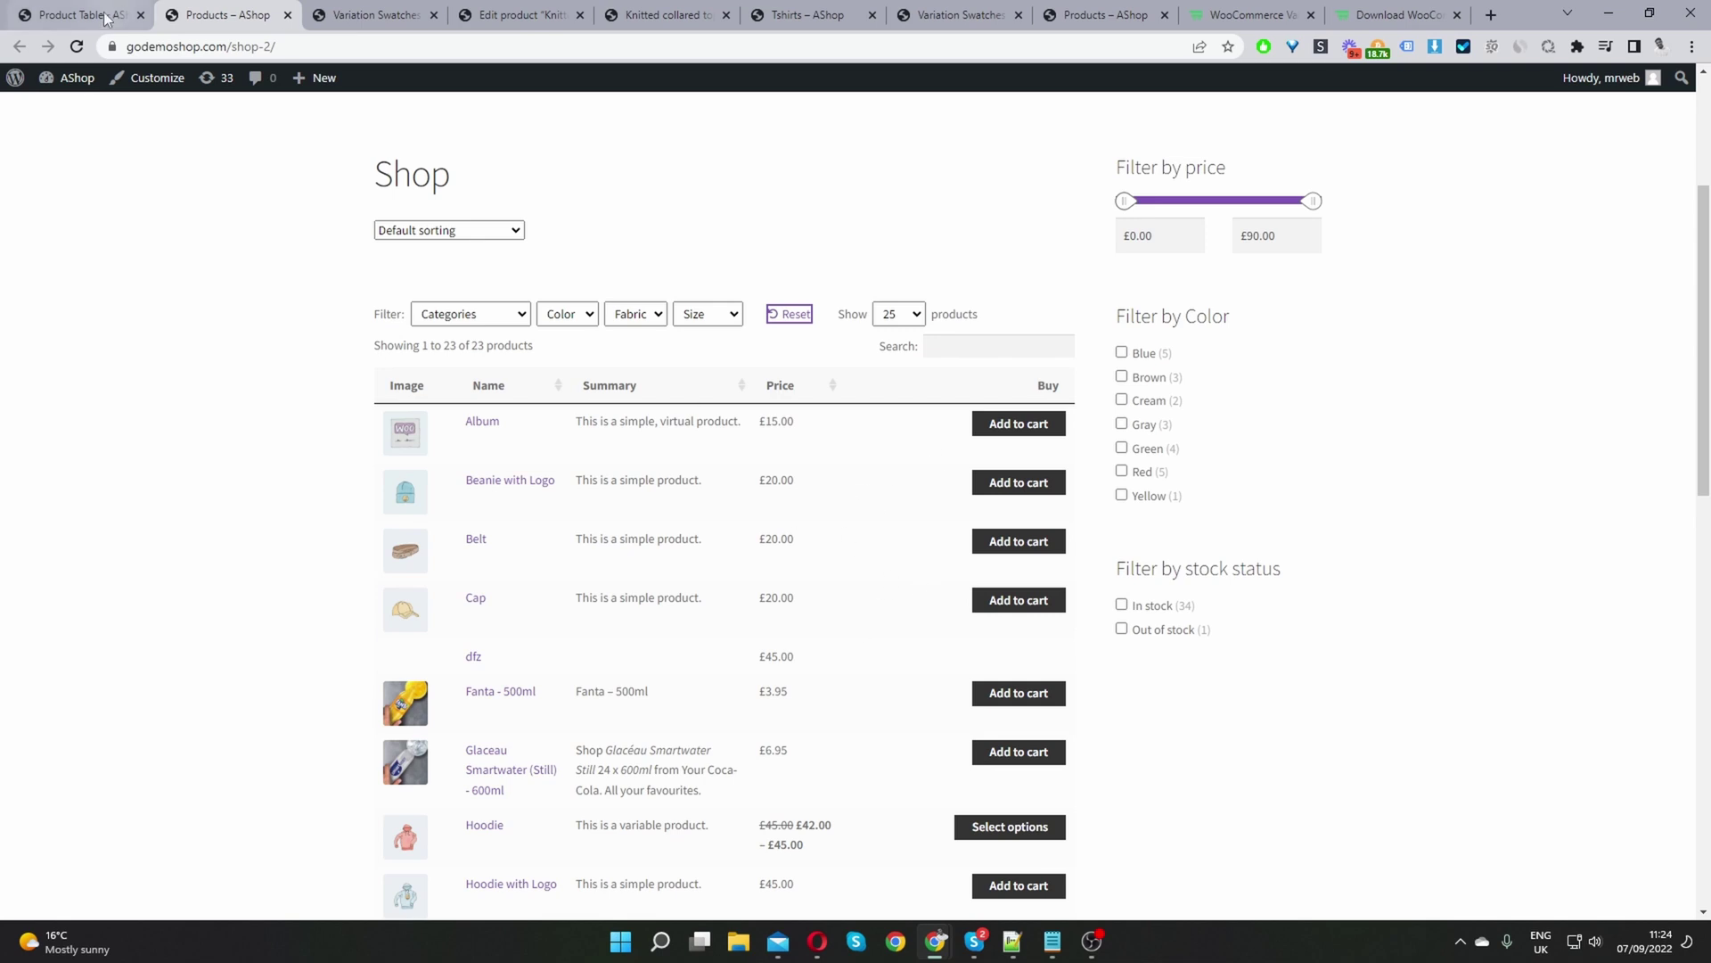
Step: Open the settings of the first Custom Data column in the "main shop page" table's Order Form Information
click(75, 15)
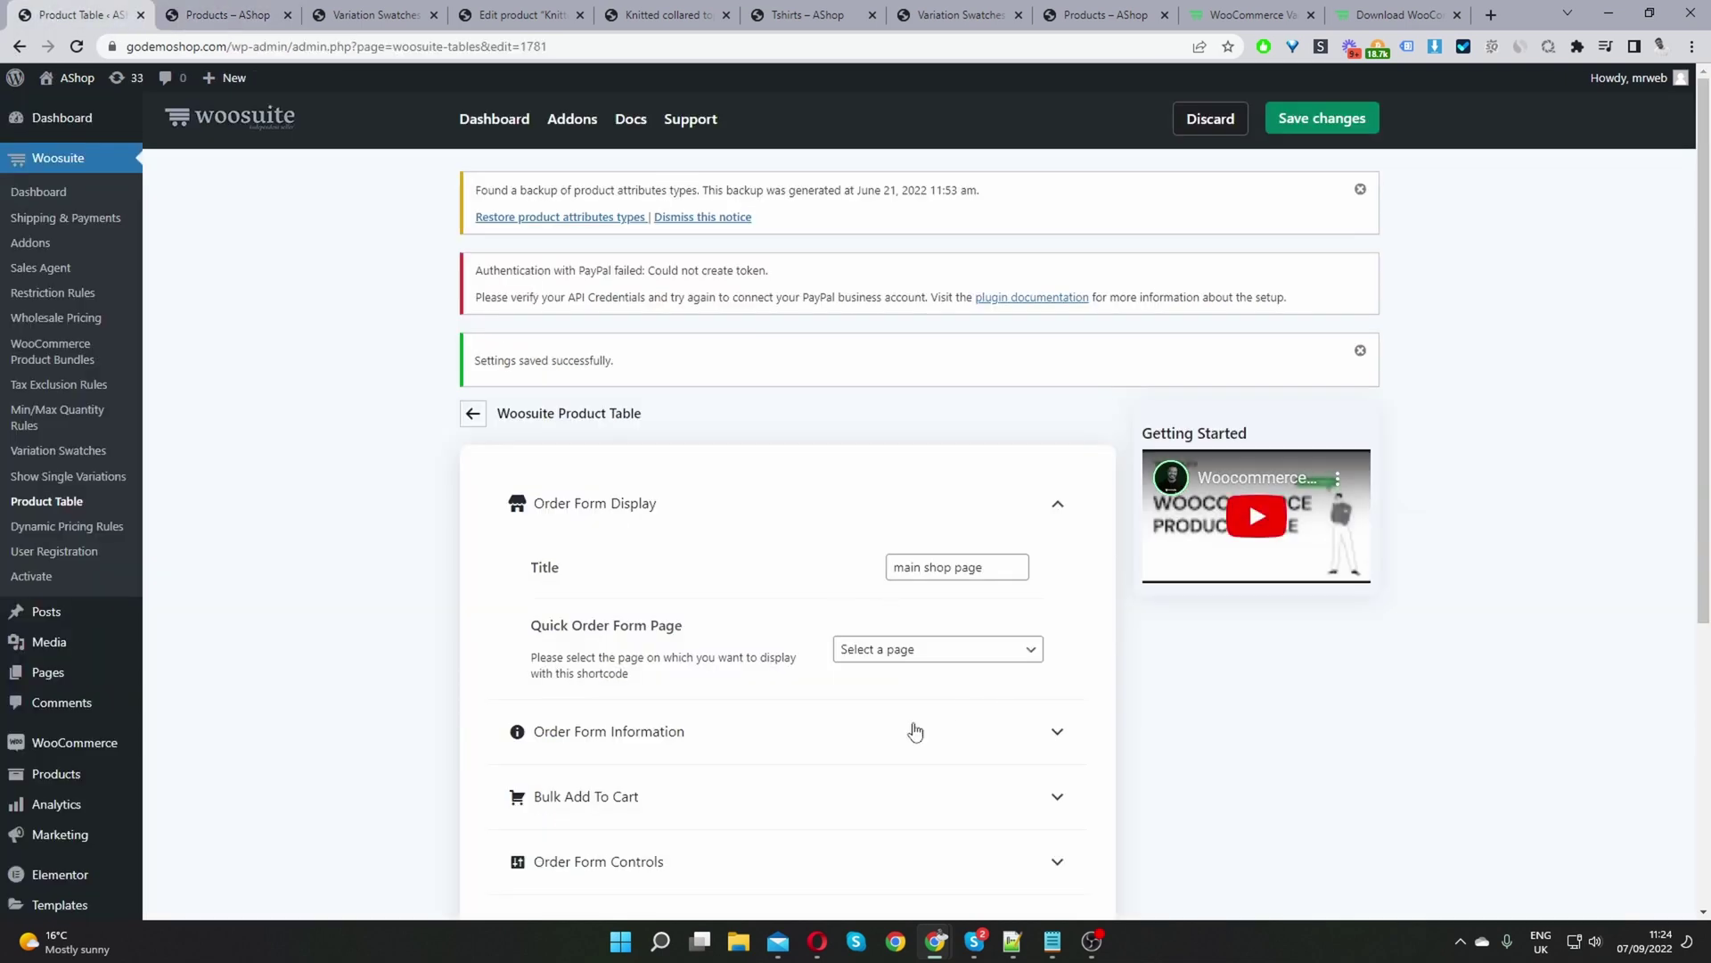
click(801, 751)
scroll(886, 734, down, 4)
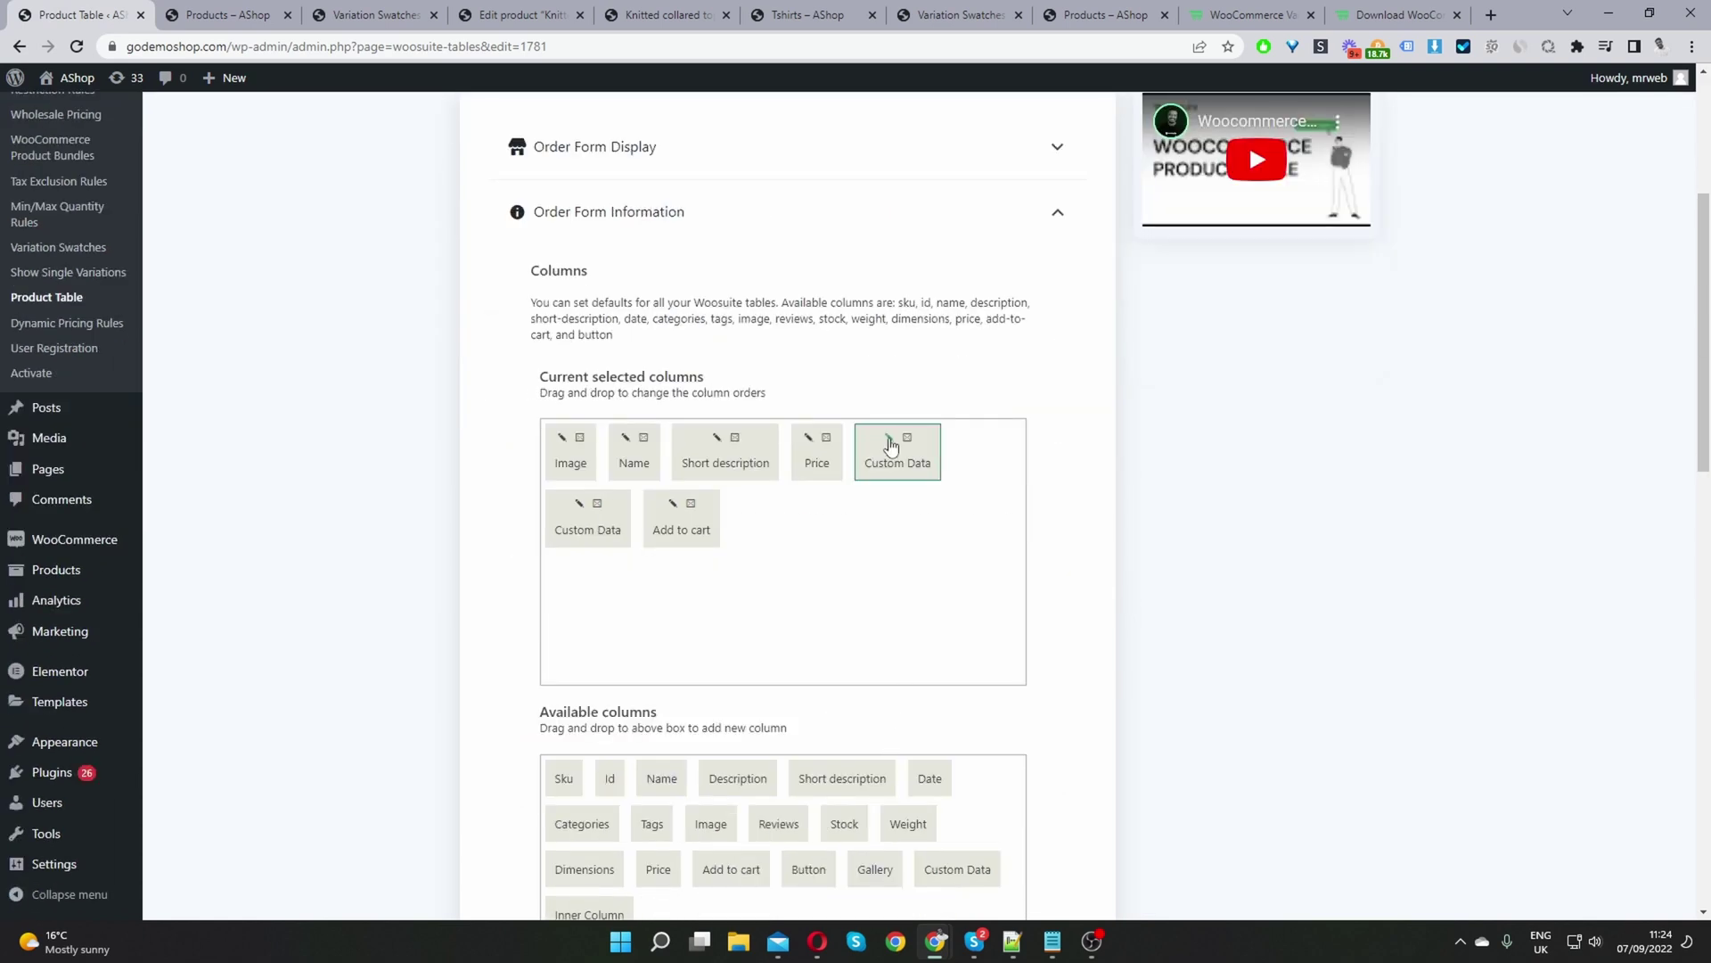
click(889, 440)
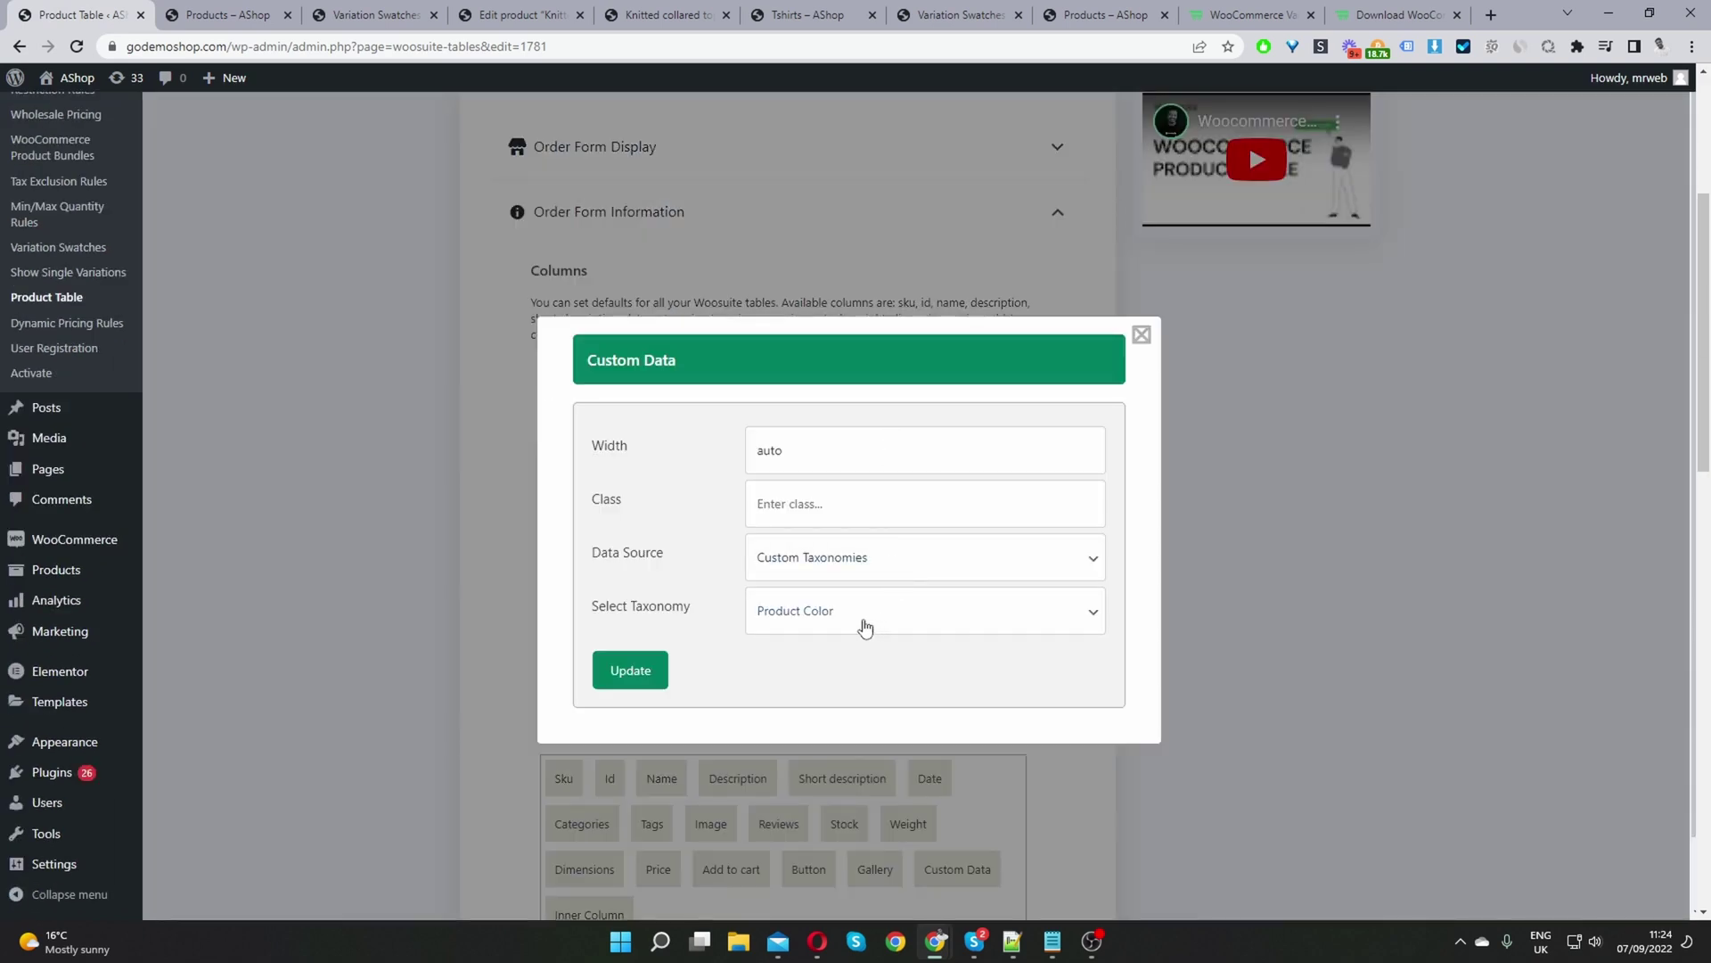
Step: Examine the Product Color column and the purchase options of variable products in the shop page table
key(ctrl+Tab)
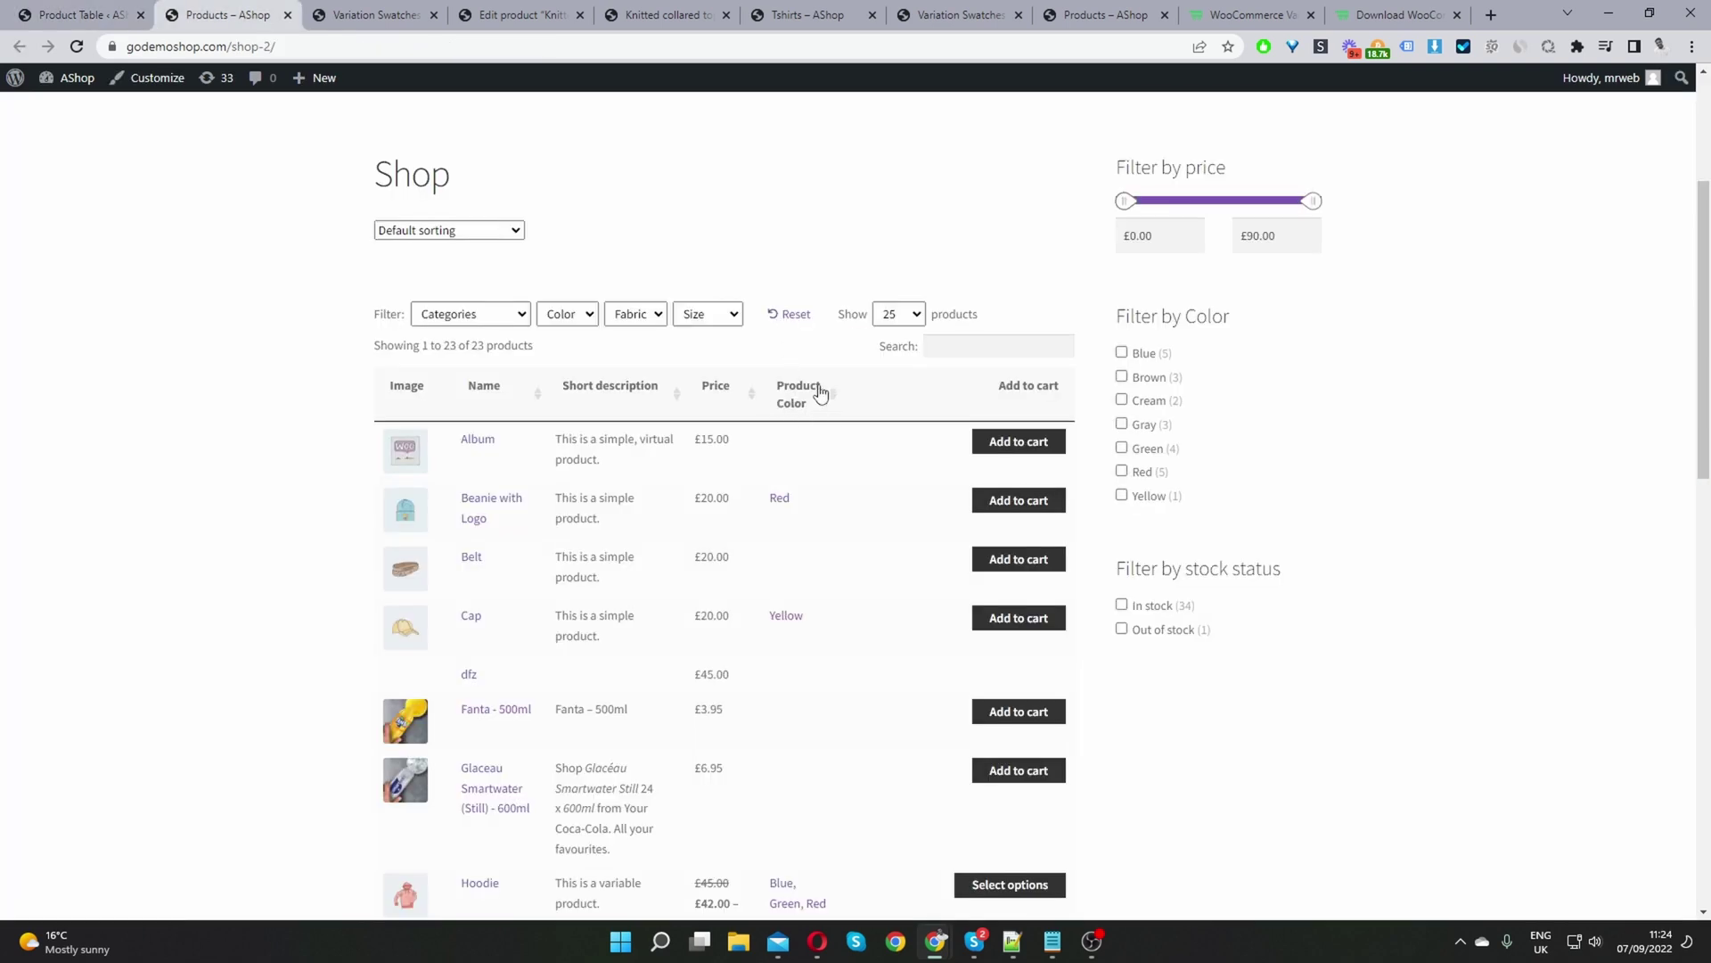
scroll(854, 548, down, 5)
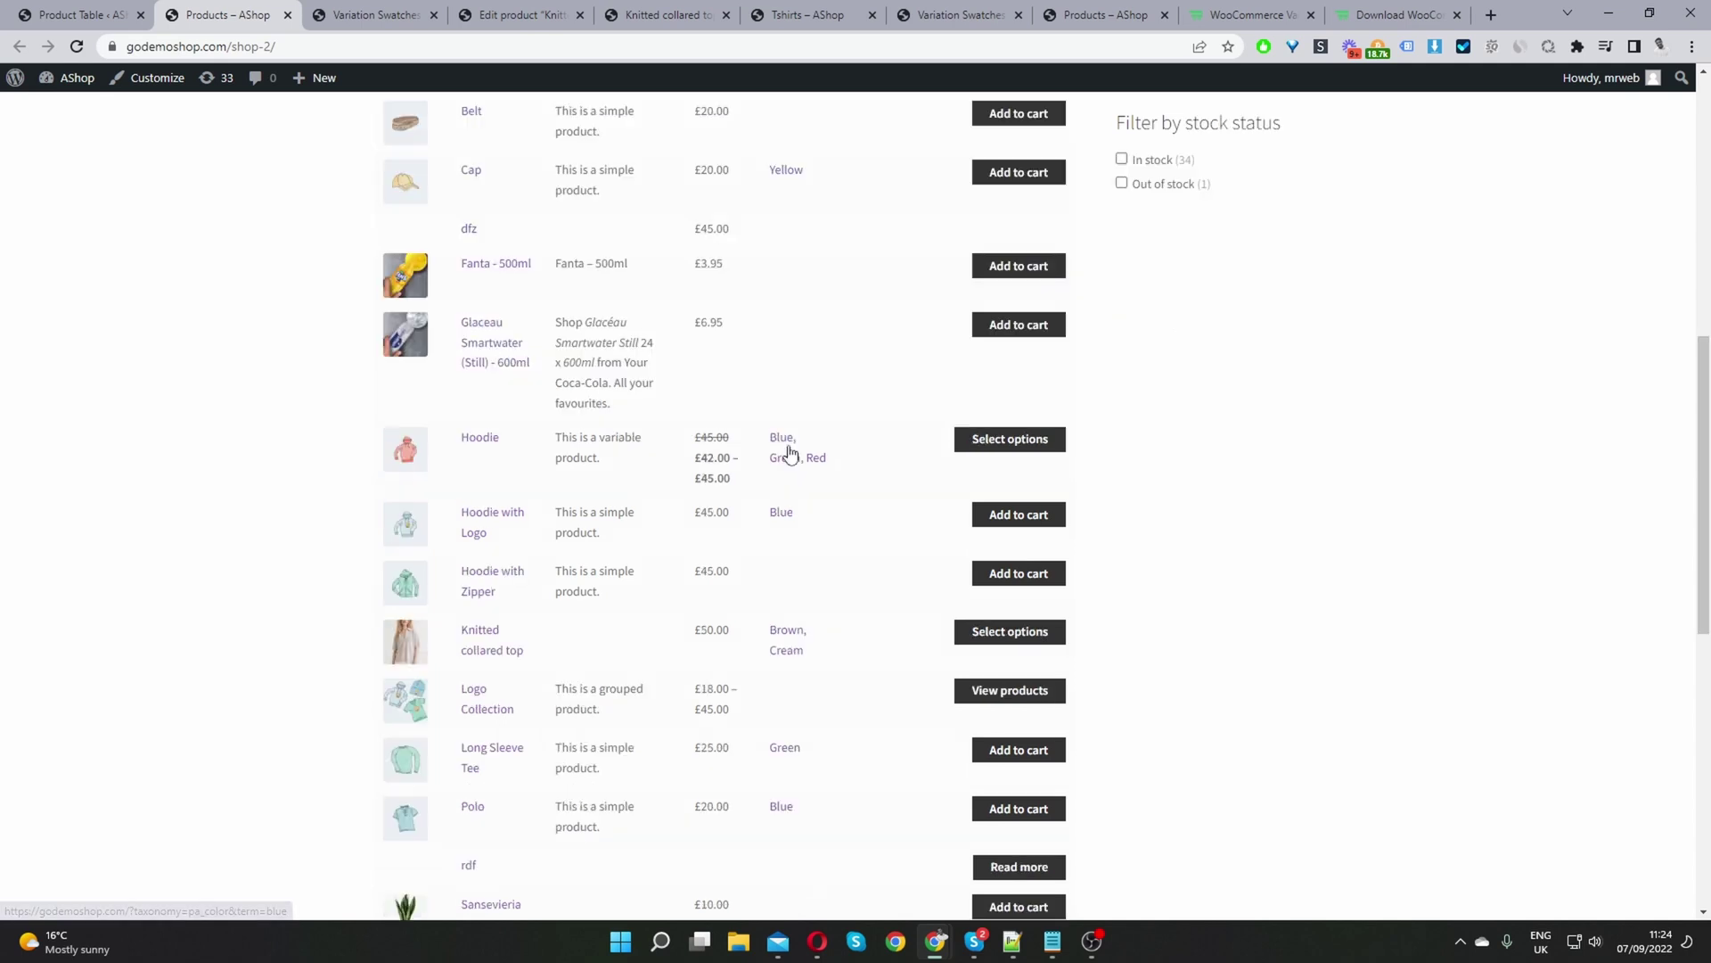
scroll(775, 559, down, 9)
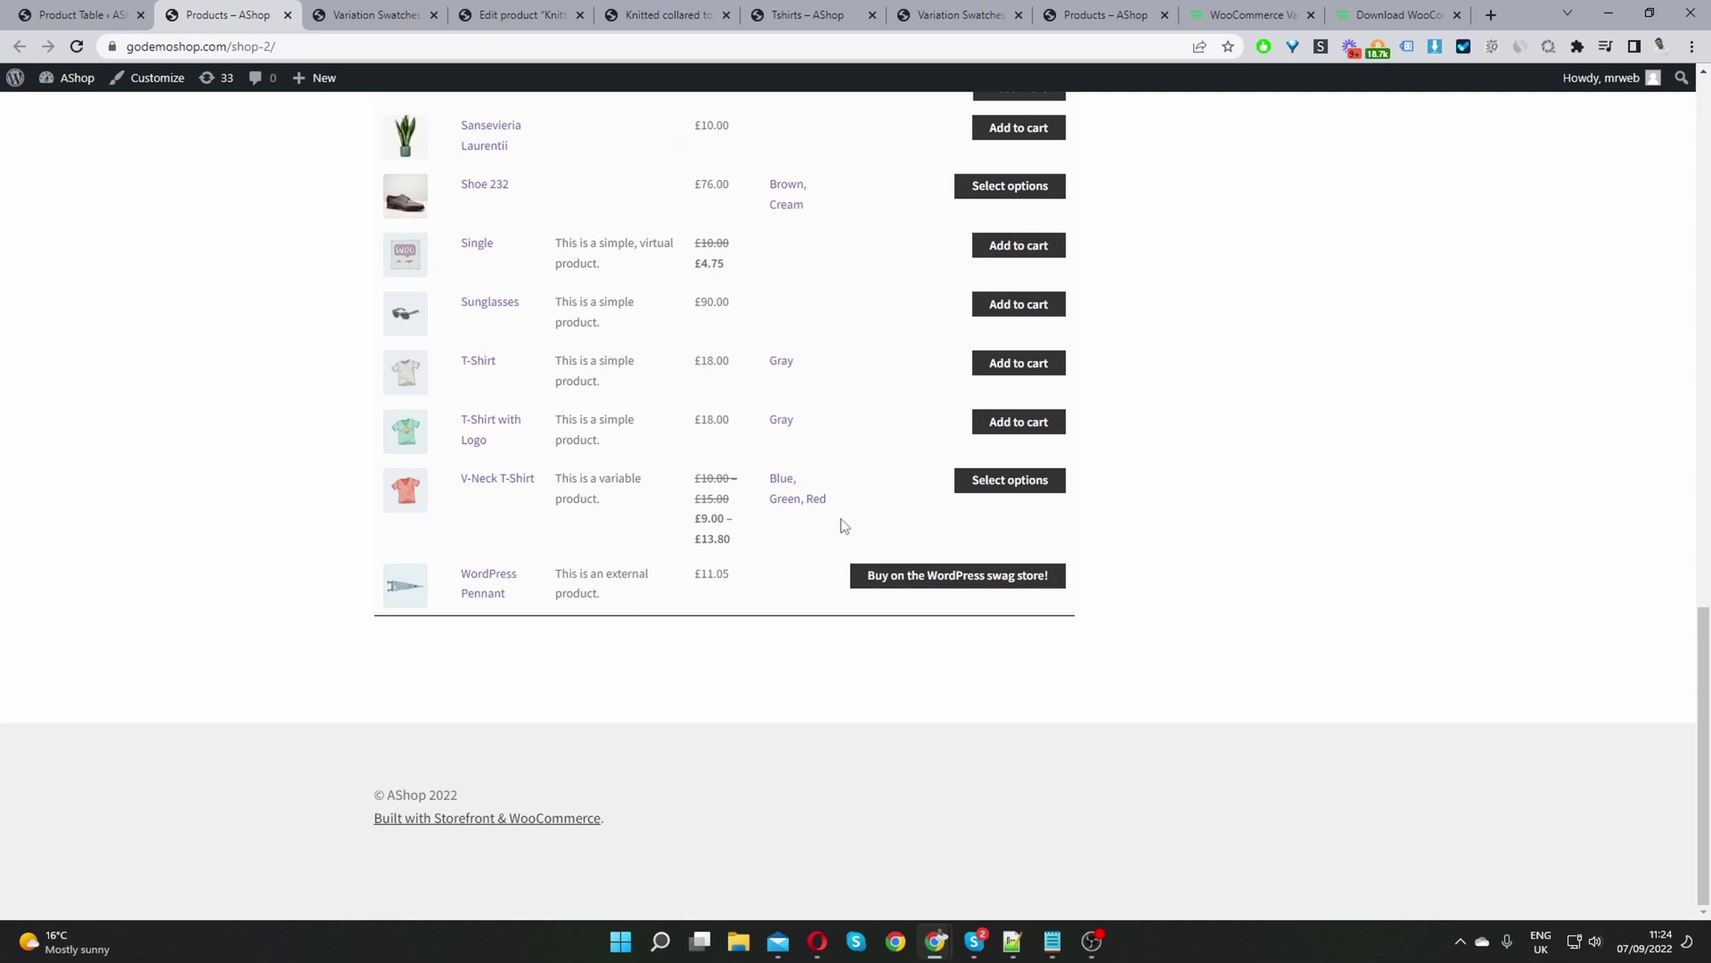
scroll(844, 525, up, 9)
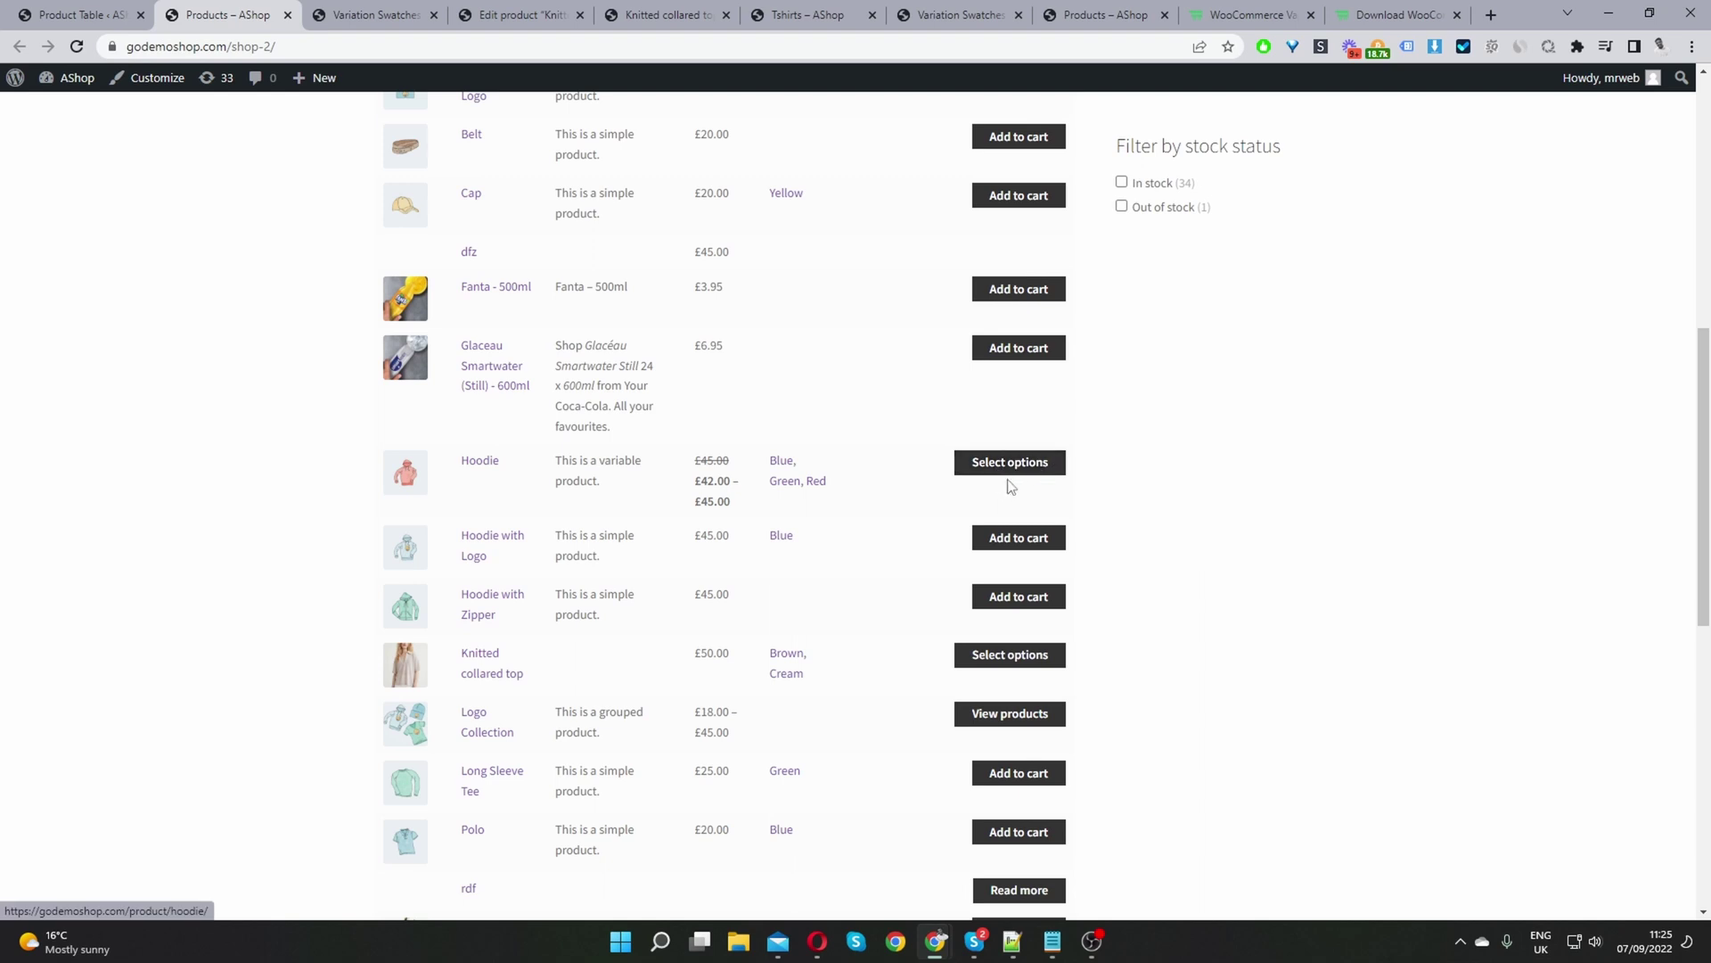
Step: In Bulk Add To Cart, enable AJAX add to cart and Quantities, and set Variations Setting to "Dropdown lists in add to cart column"
click(92, 13)
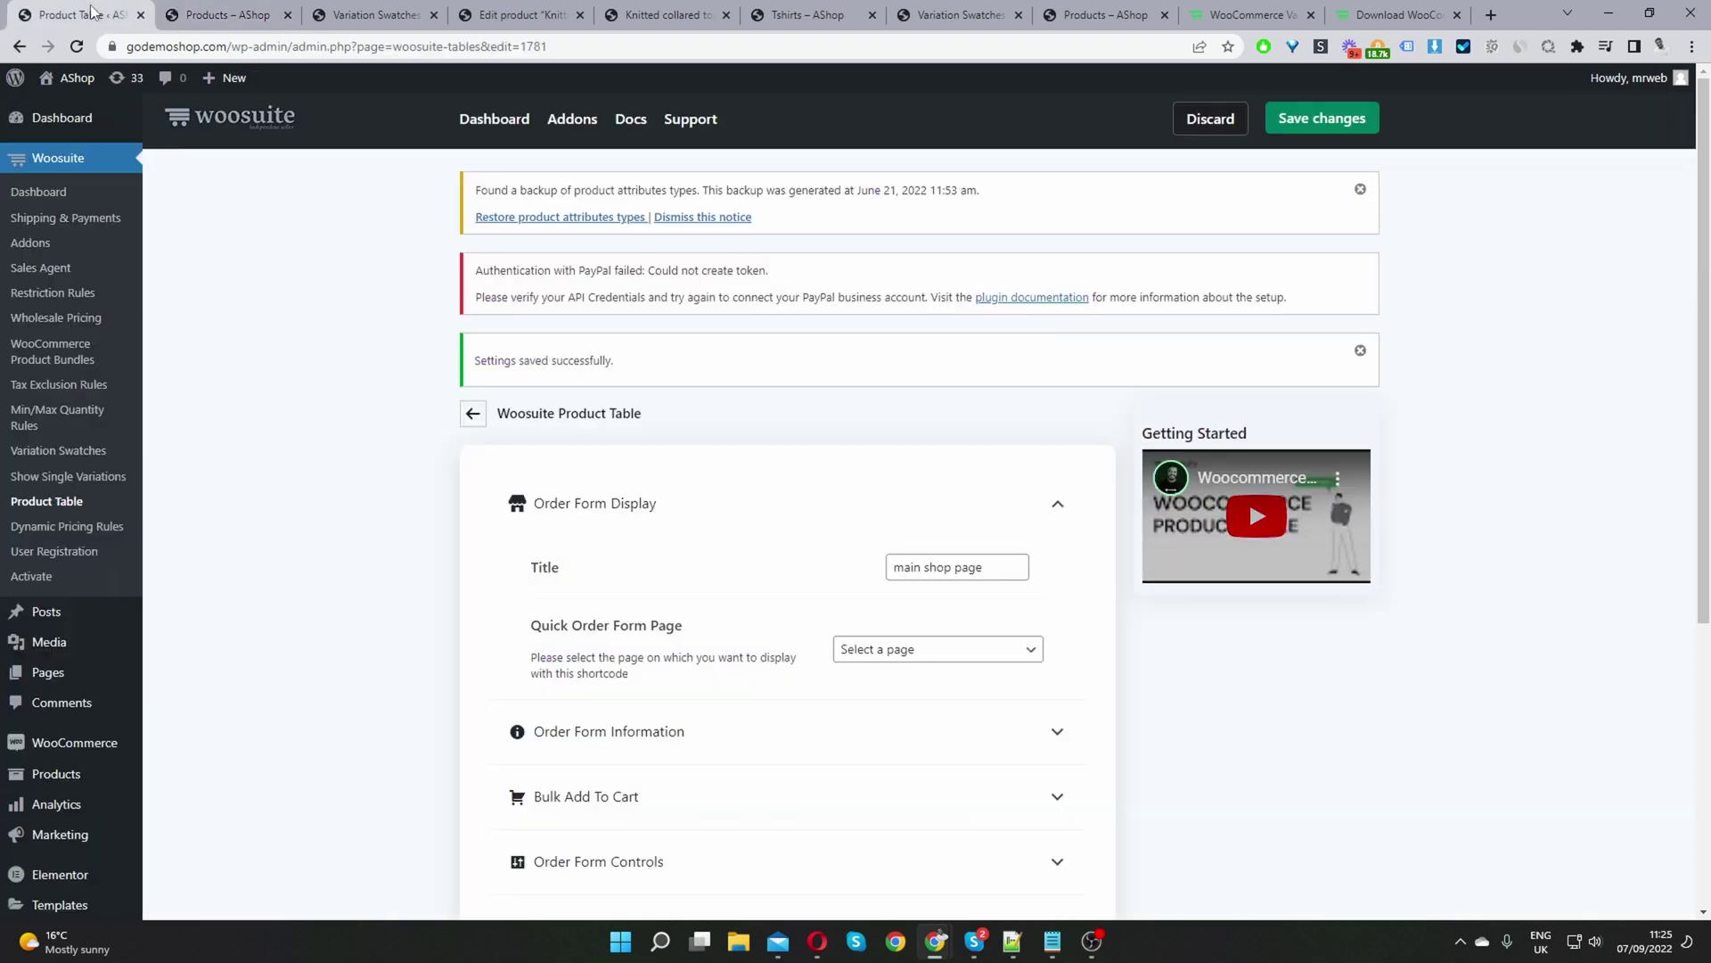
scroll(845, 531, down, 5)
scroll(933, 259, up, 2)
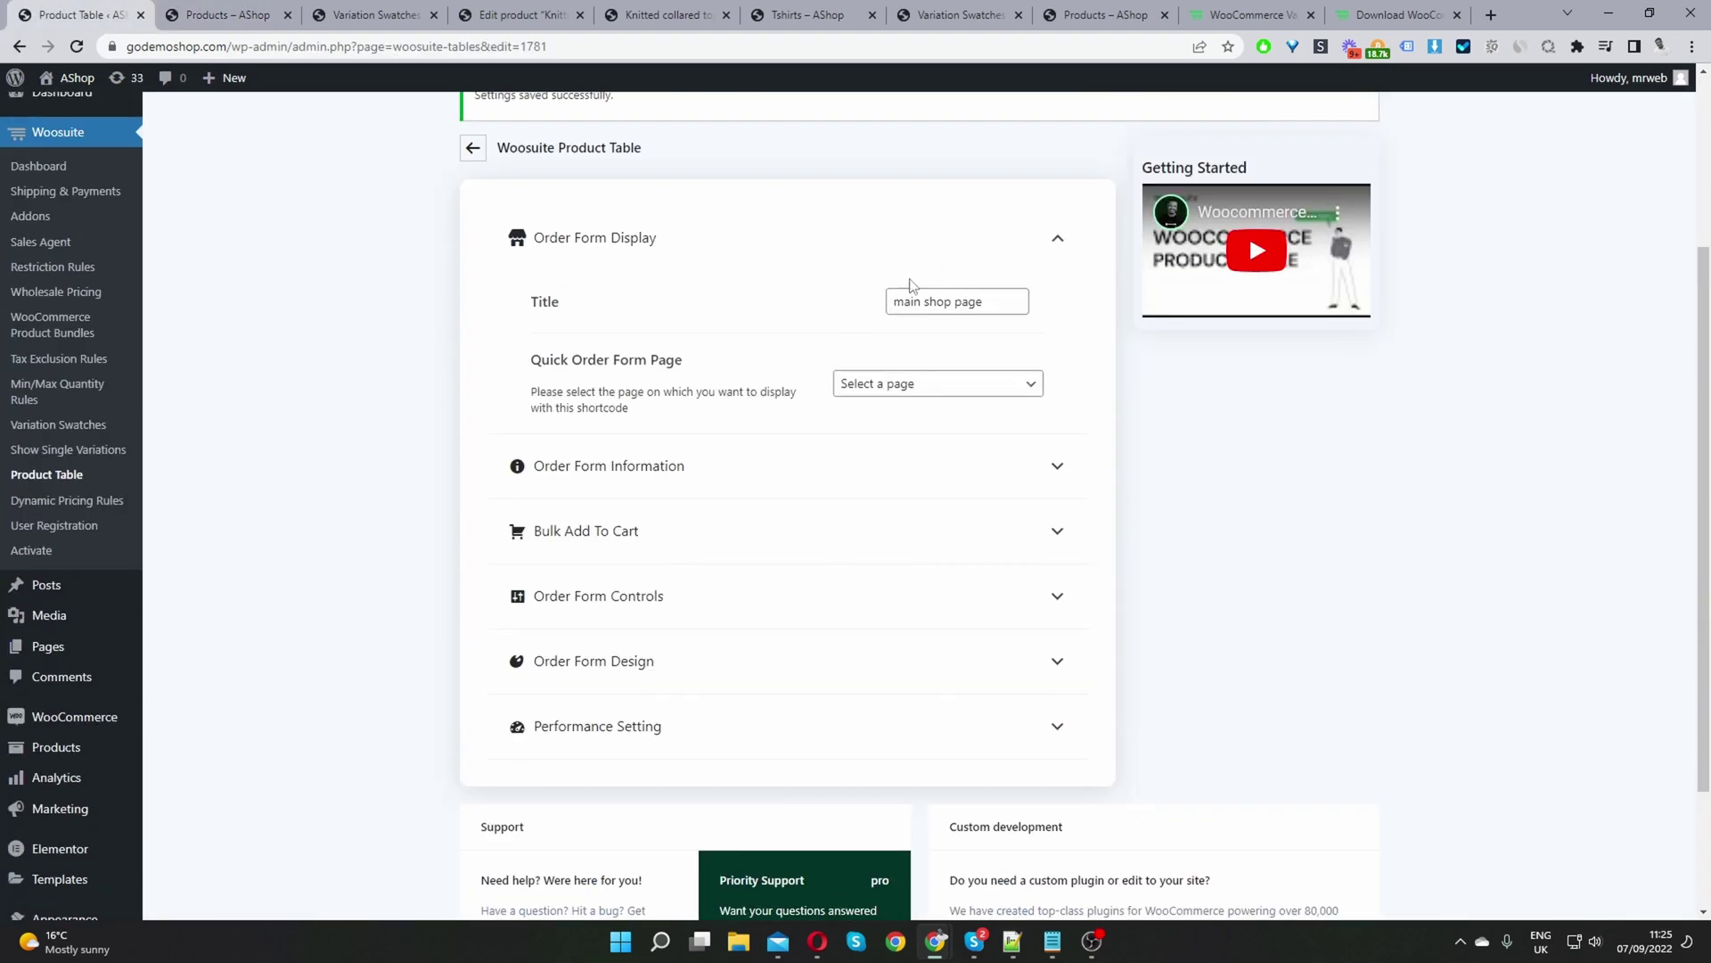
drag(1012, 304, 817, 304)
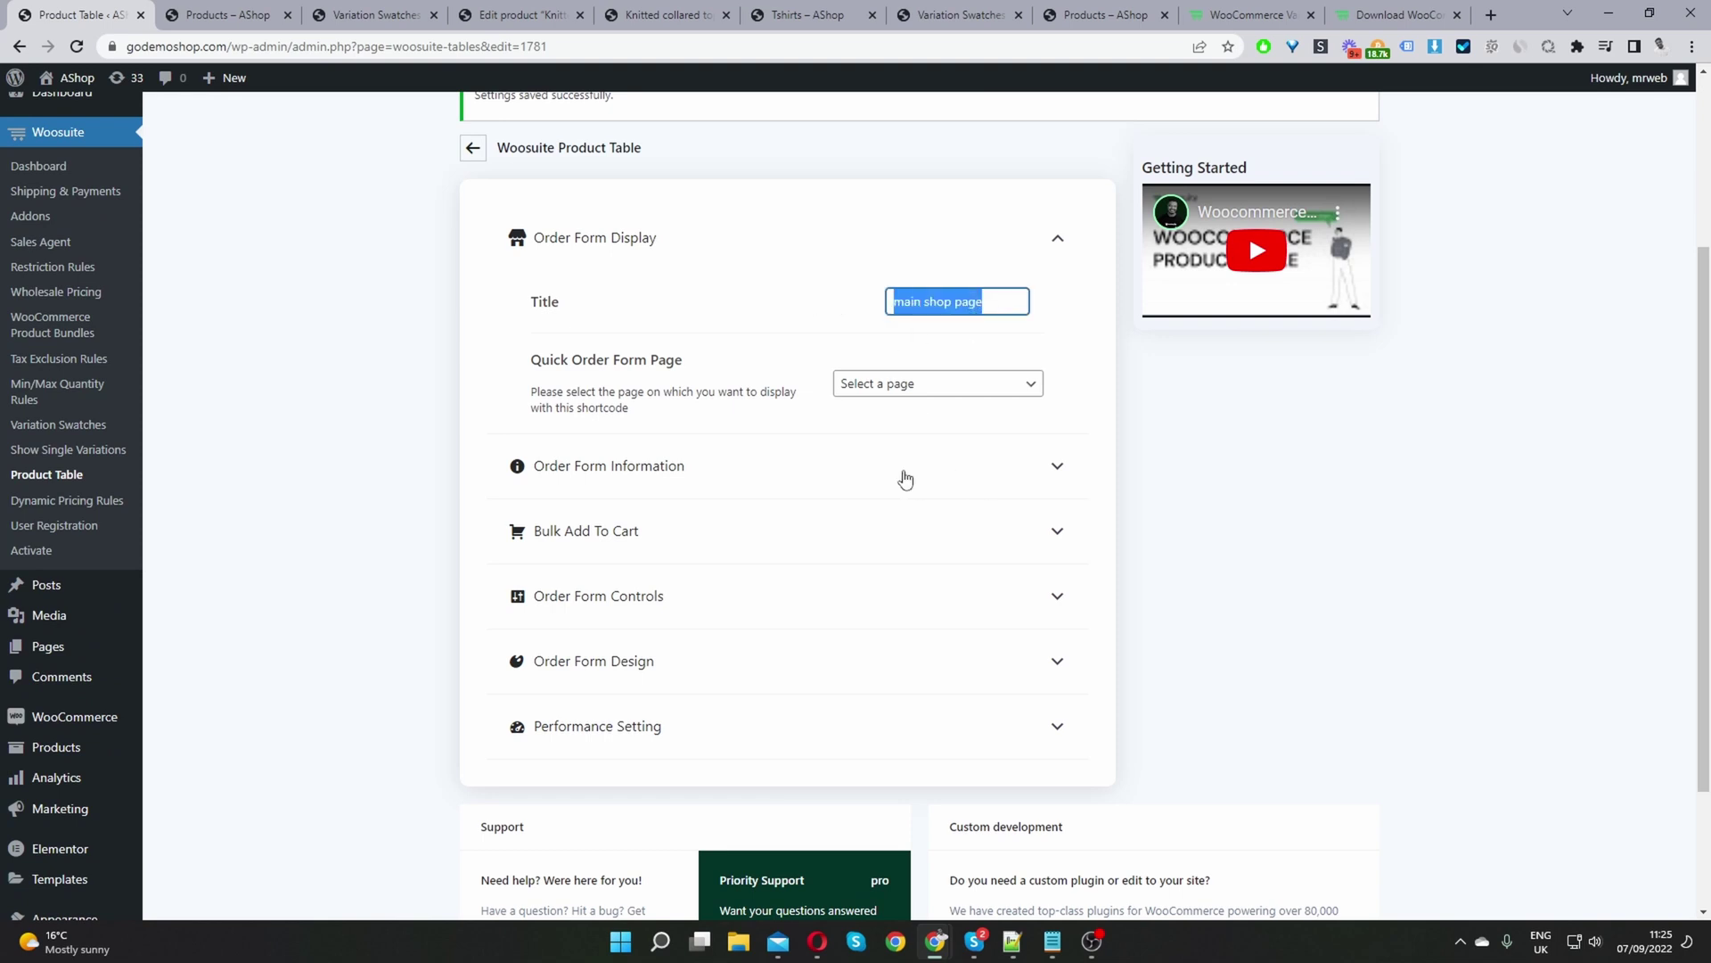
click(590, 533)
scroll(822, 603, down, 1)
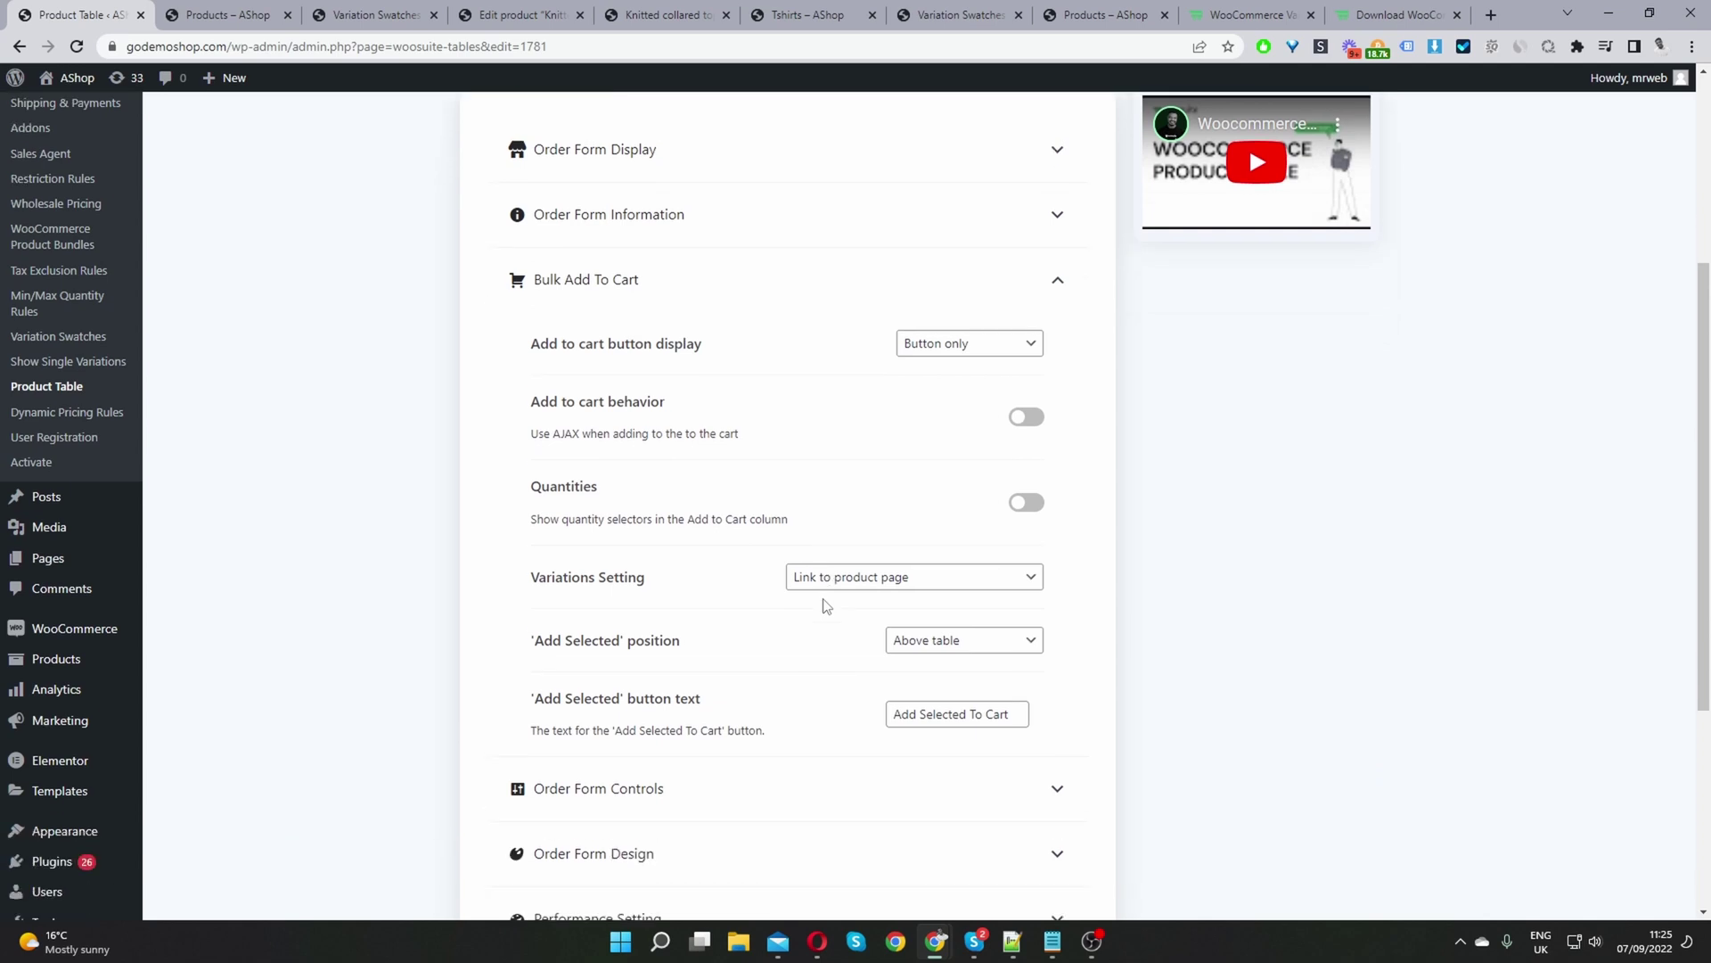
click(1017, 415)
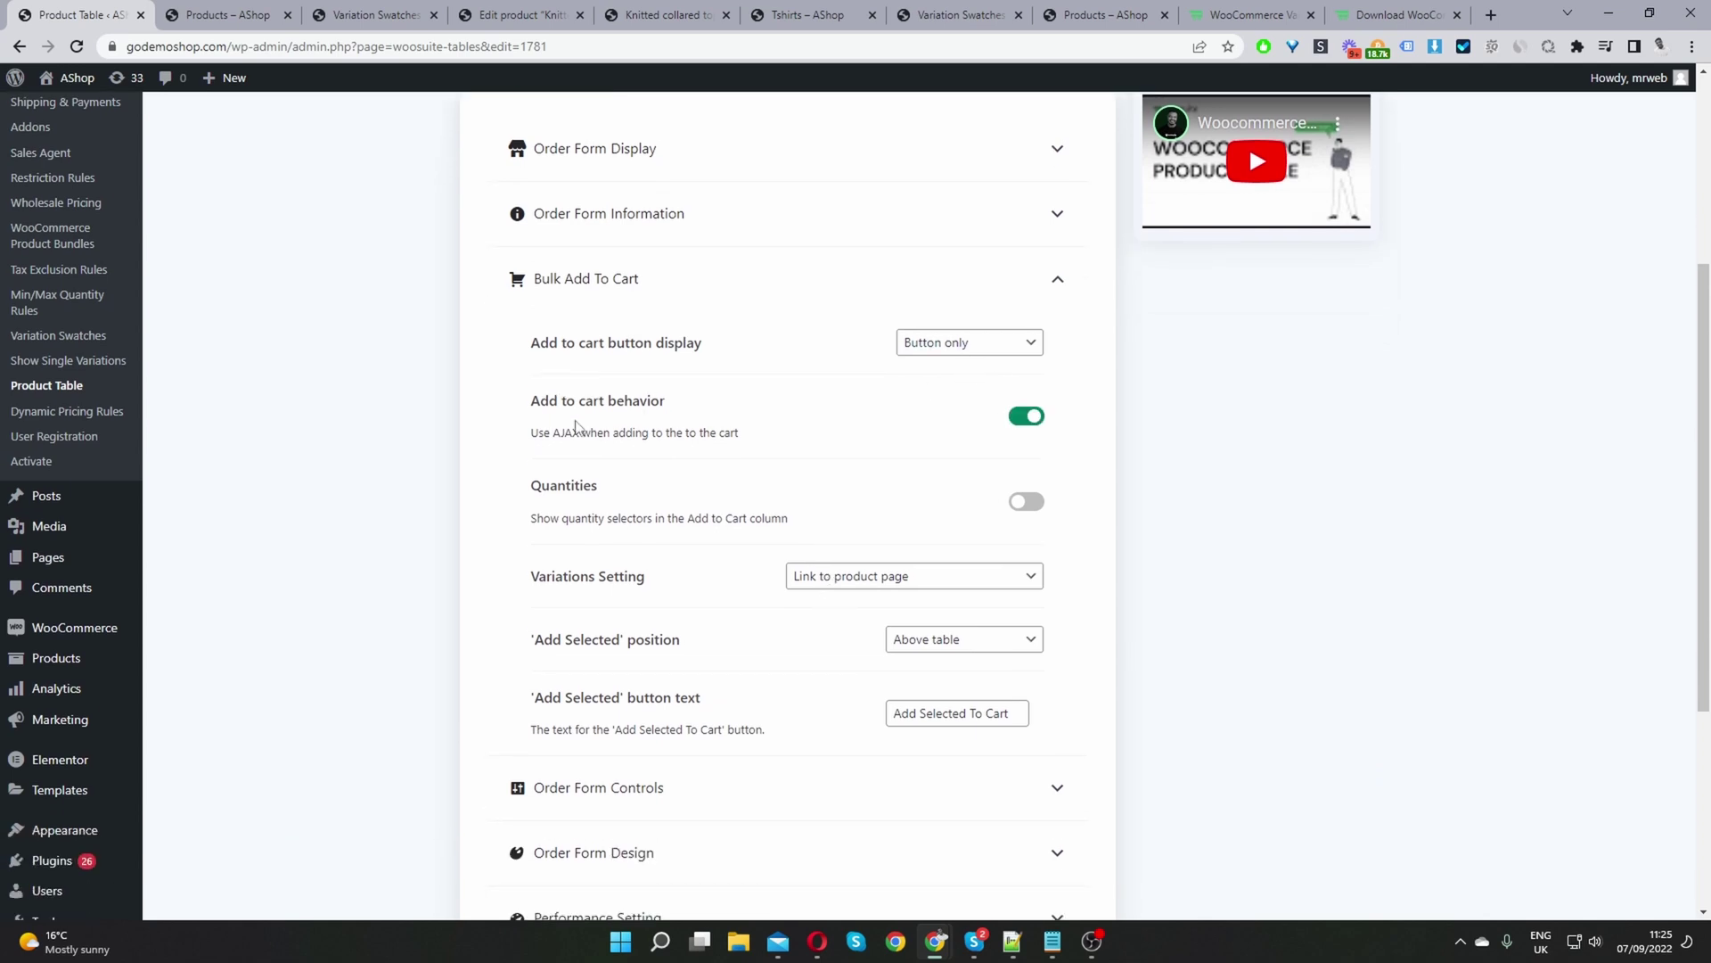
click(1021, 501)
click(890, 577)
click(871, 617)
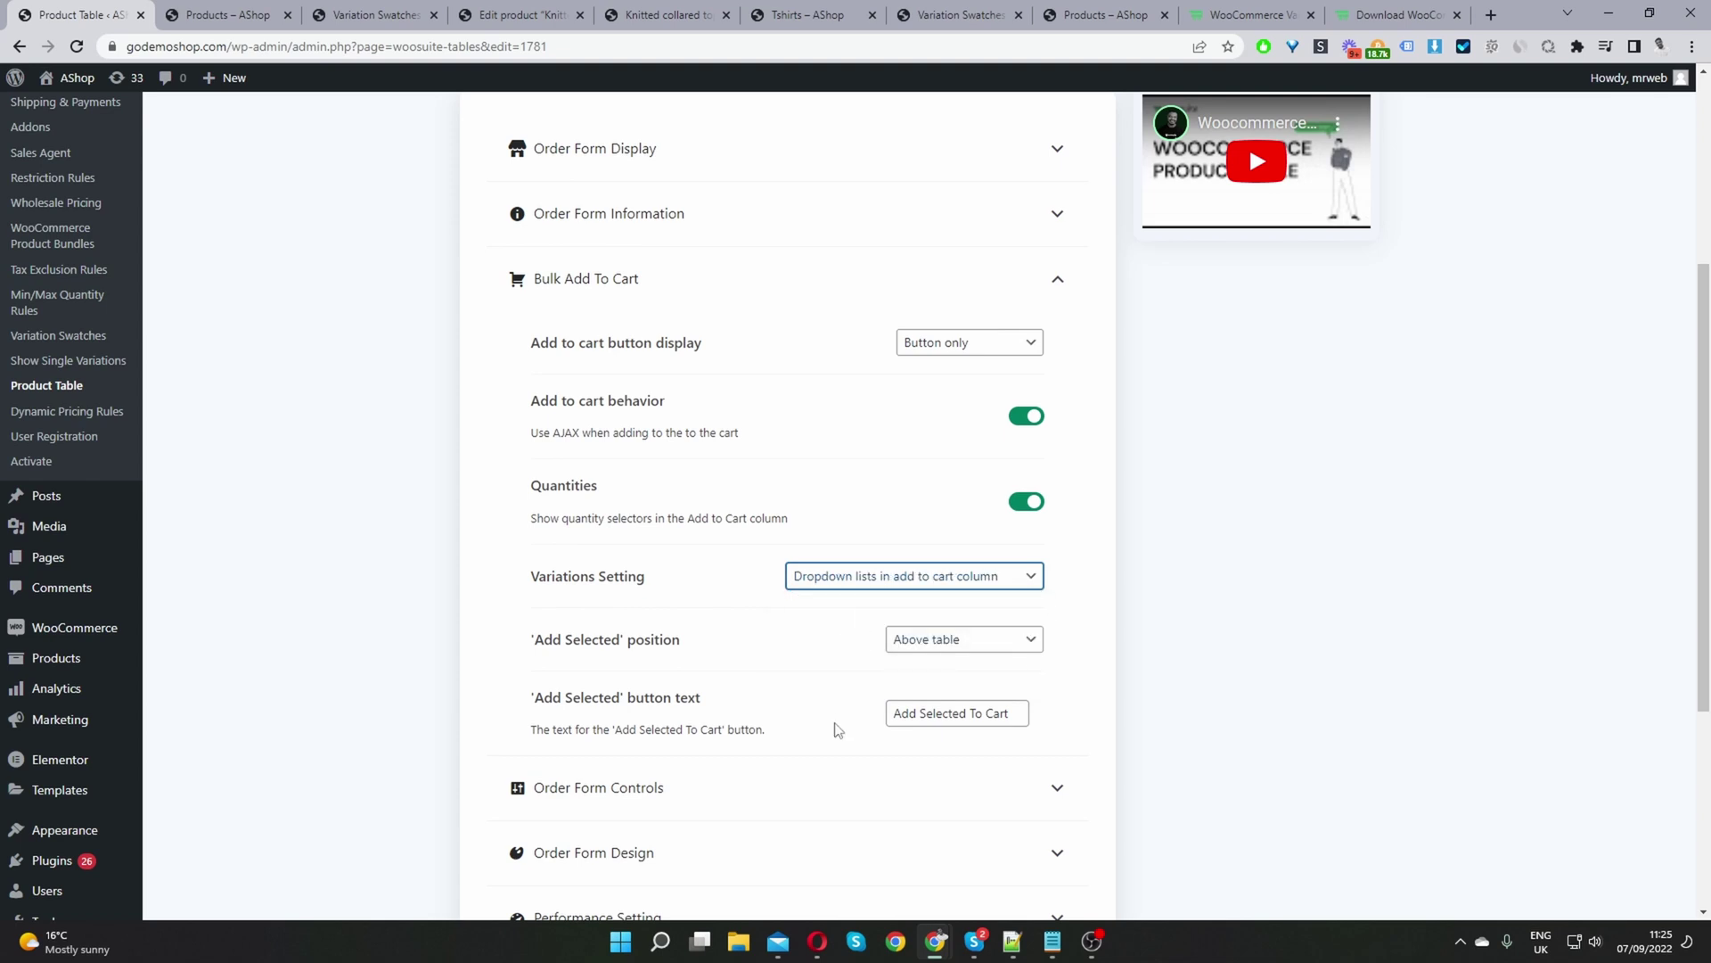
Step: Save the product table changes and reload the shop page
scroll(1195, 202, up, 4)
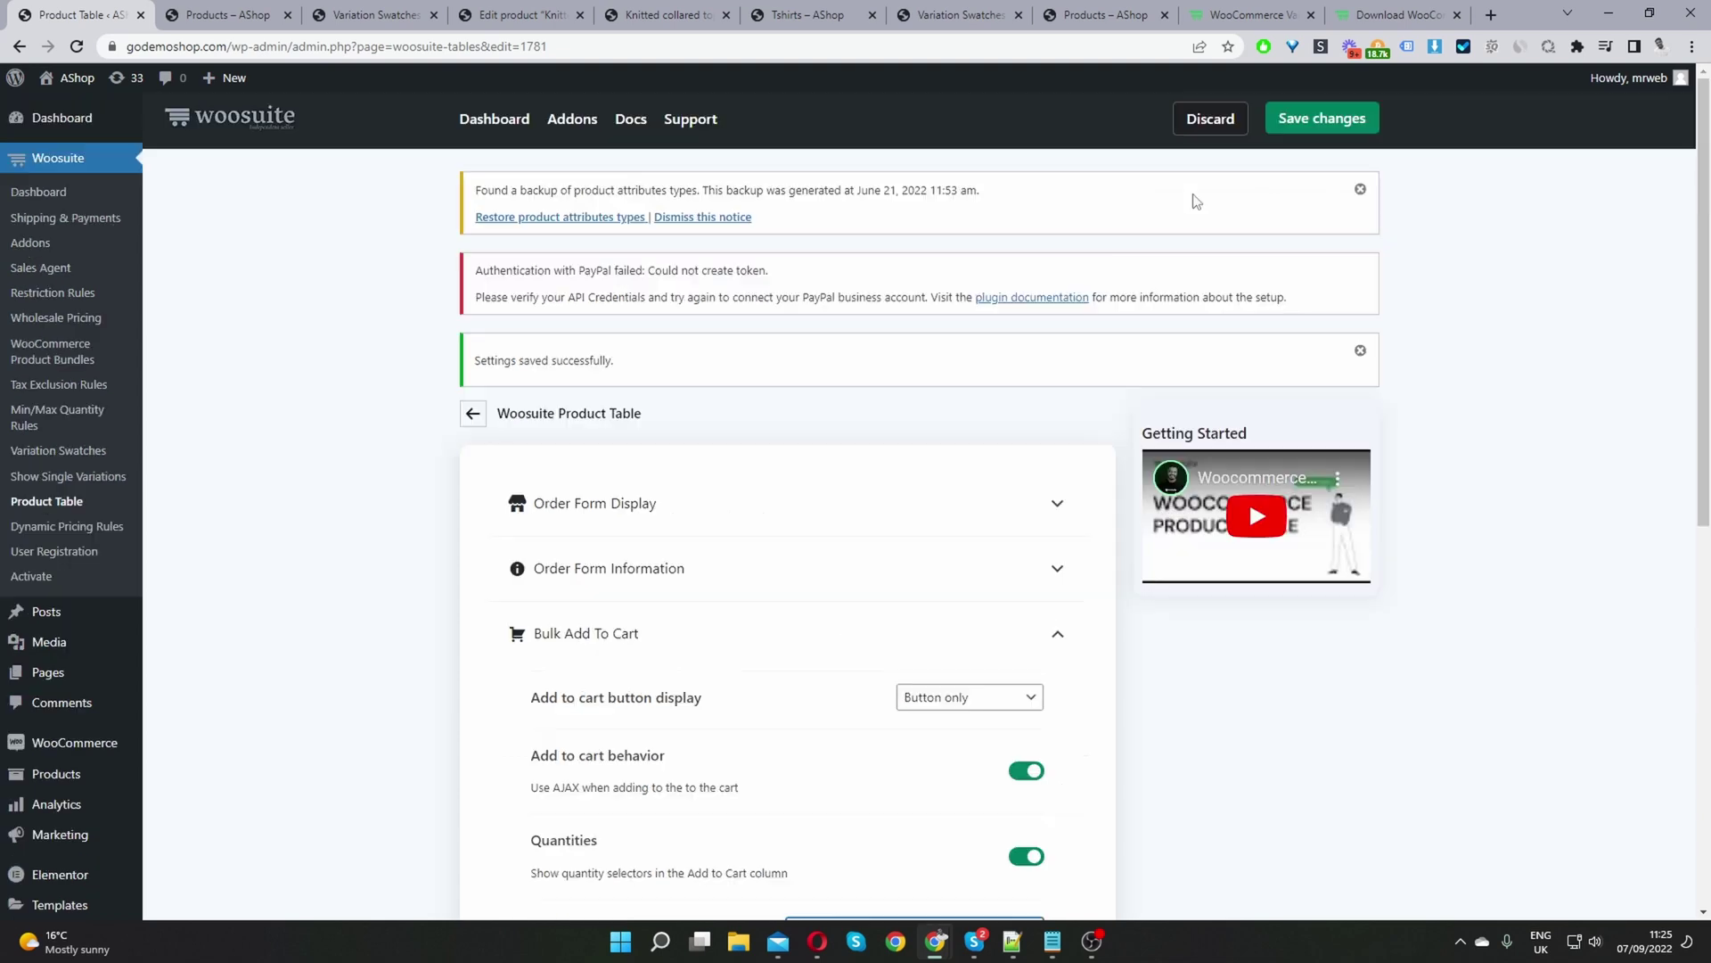
click(1311, 134)
key(ctrl+Tab)
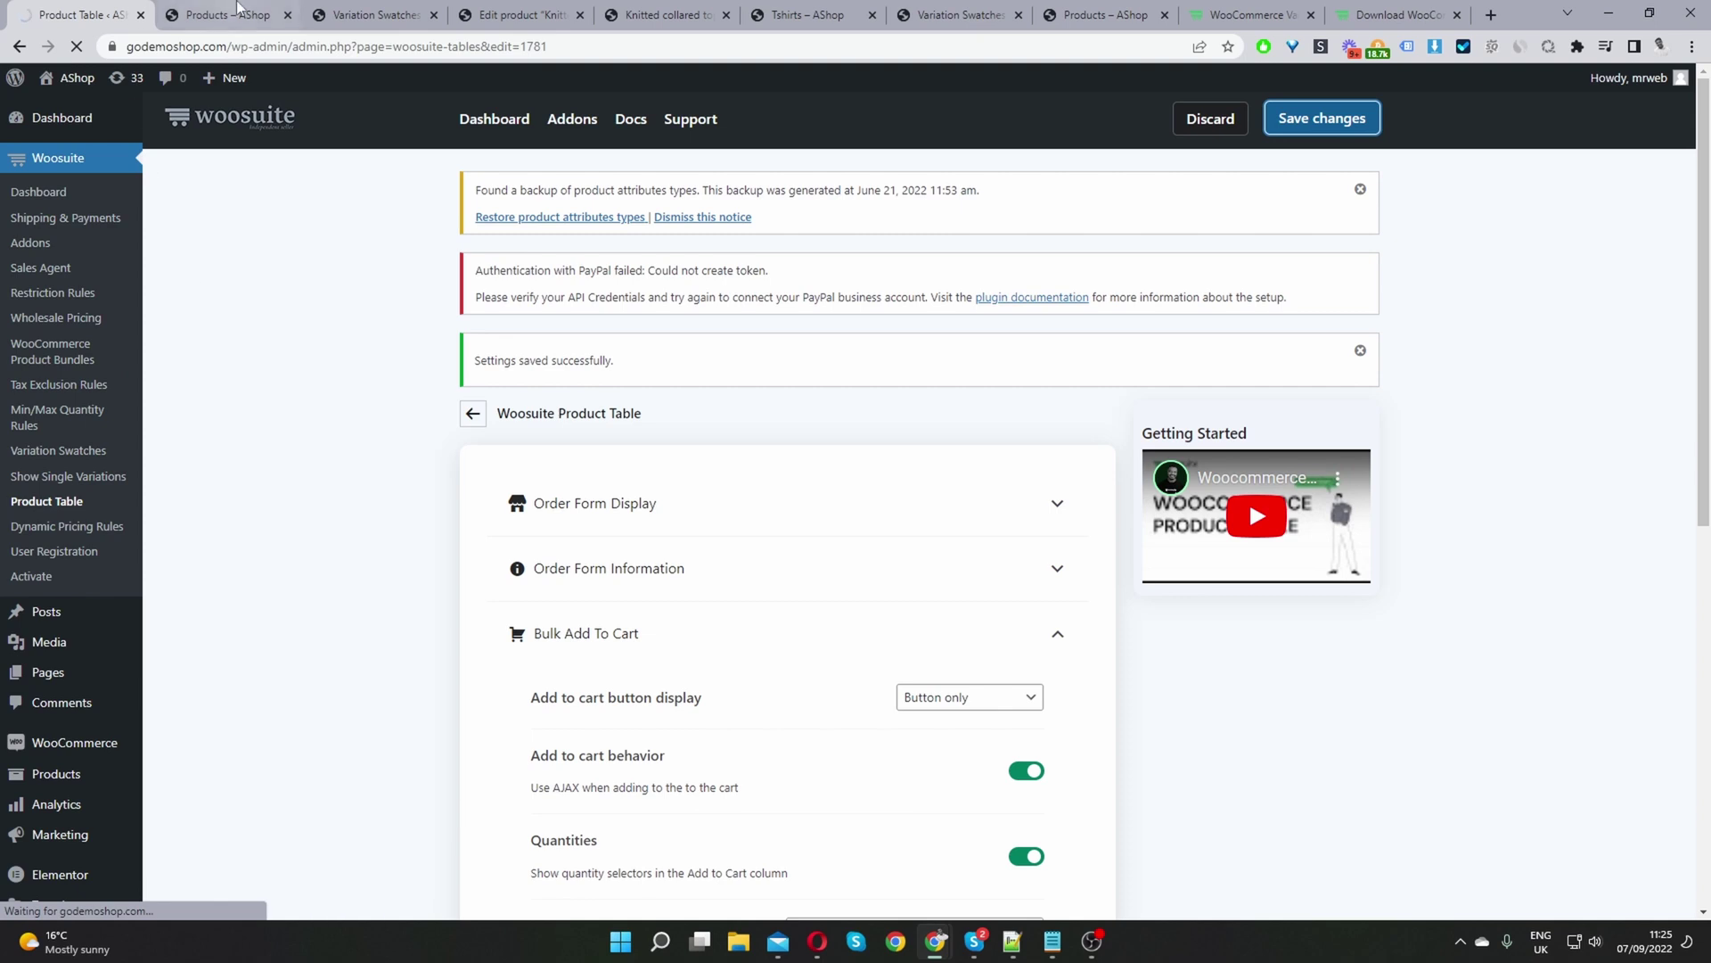
click(77, 46)
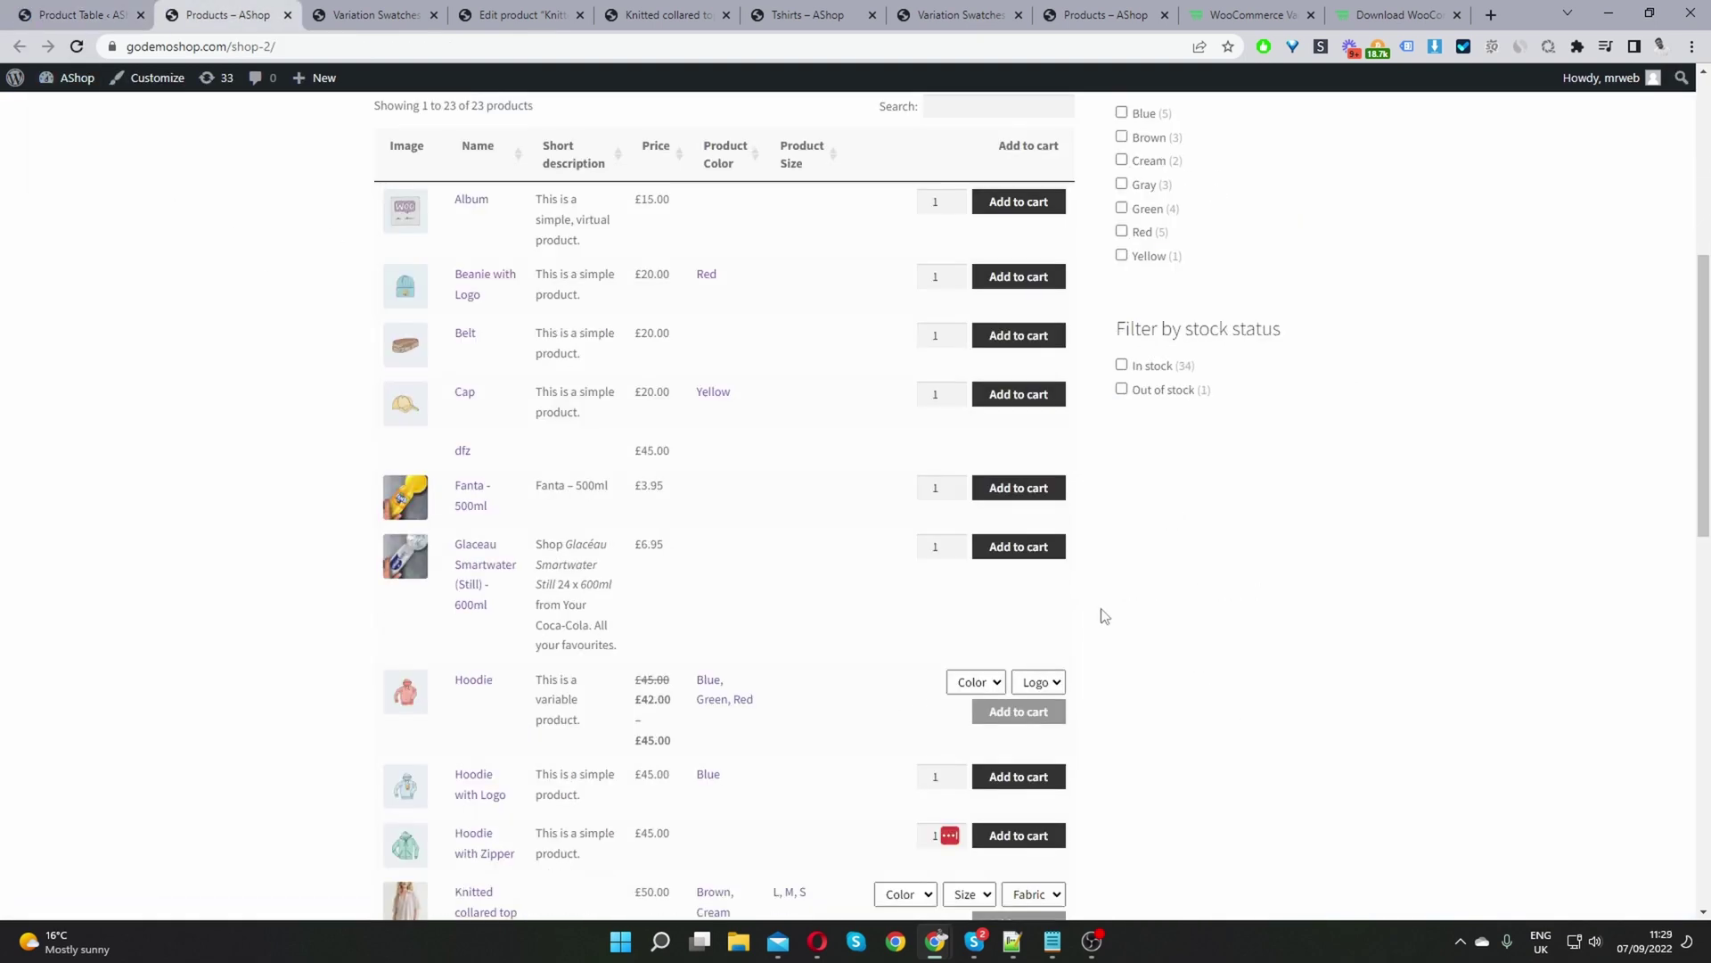
Step: Choose Brown, size L and Cotton for the Knitted collared top in the shop table and add that variation to the cart
scroll(900, 570, down, 3)
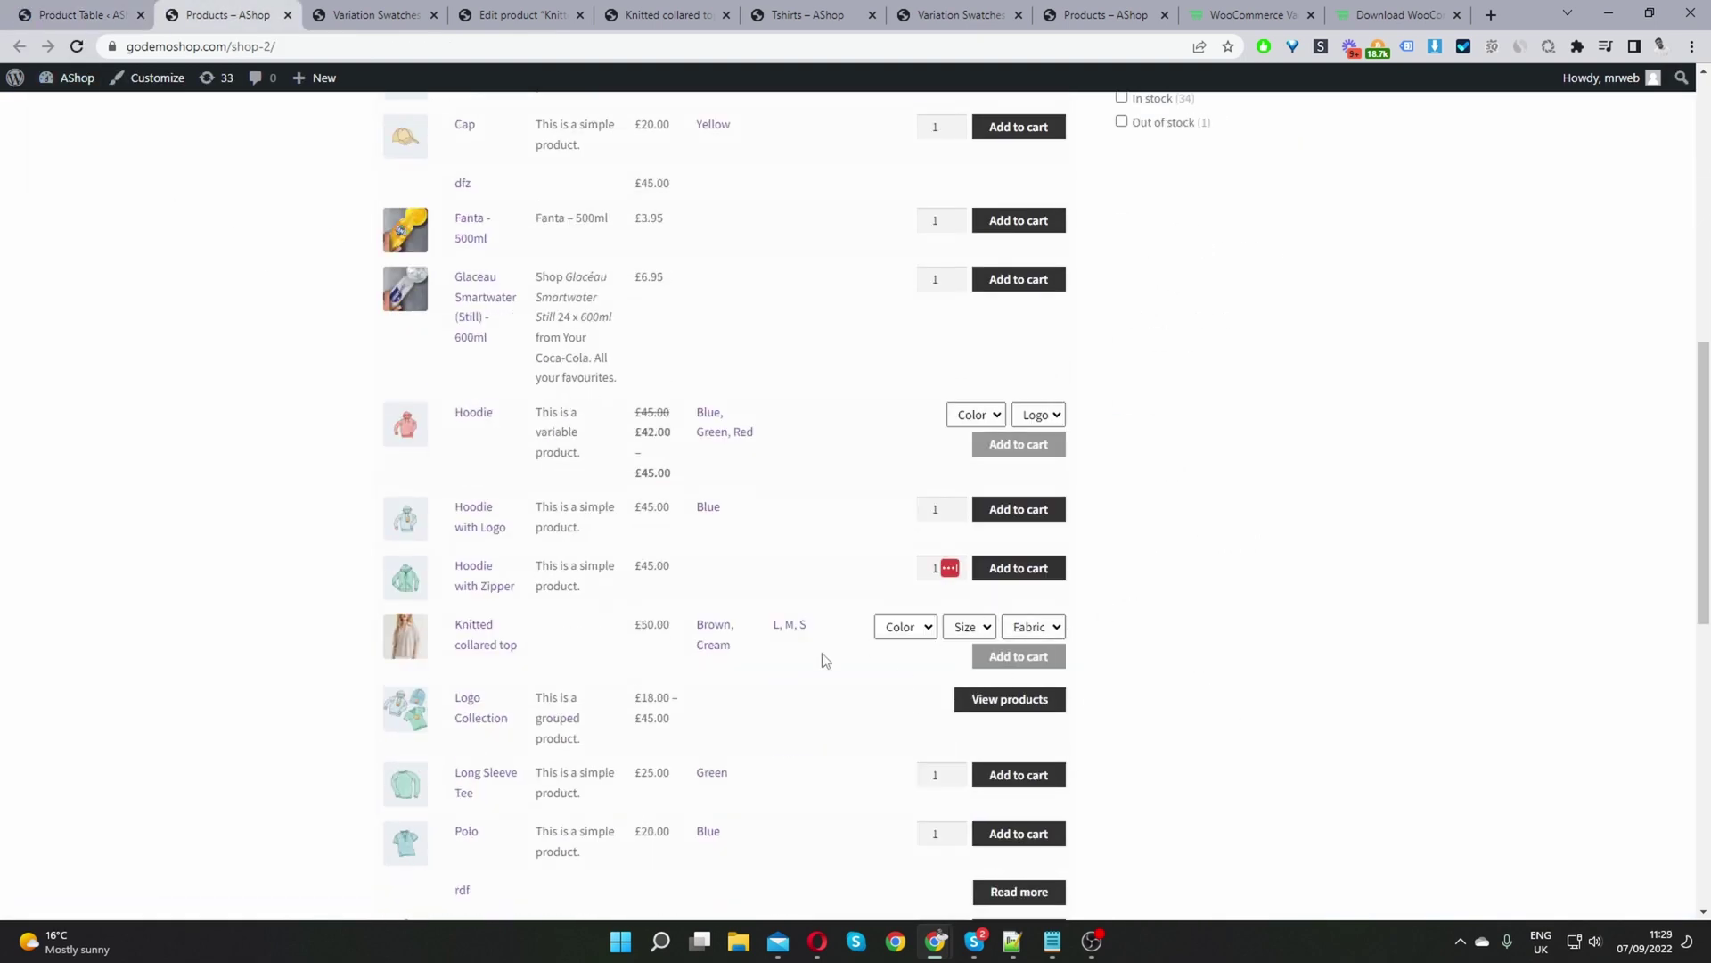
click(902, 627)
click(901, 665)
click(969, 627)
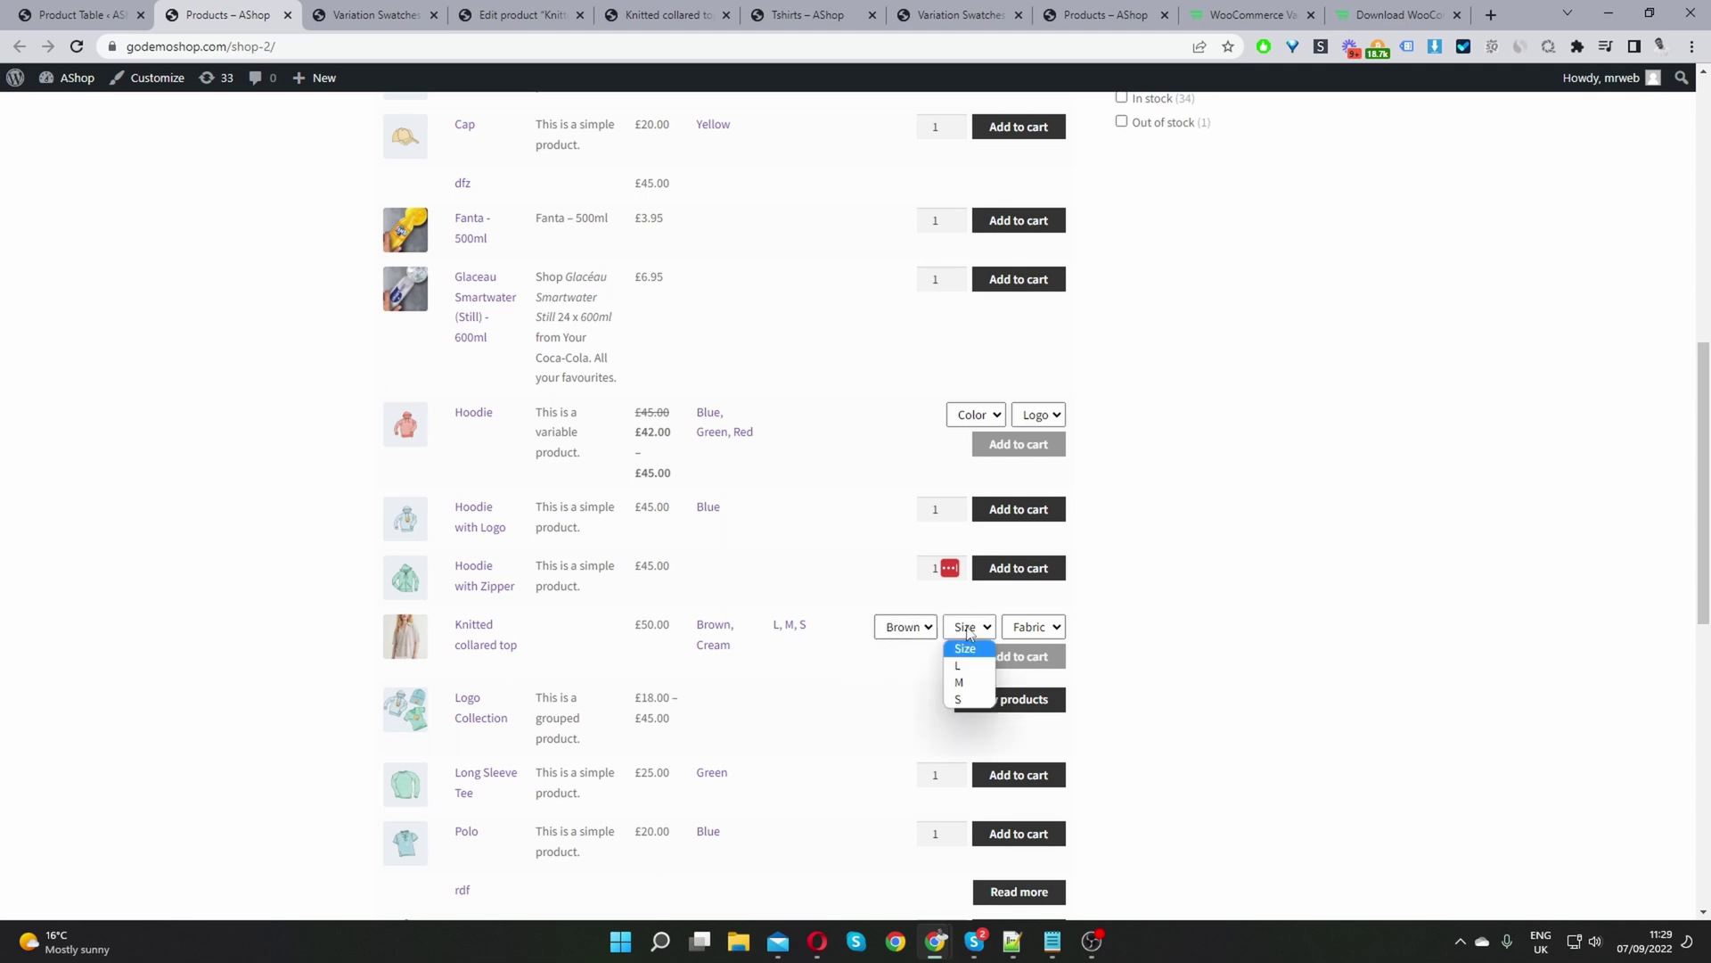
click(962, 668)
click(1033, 626)
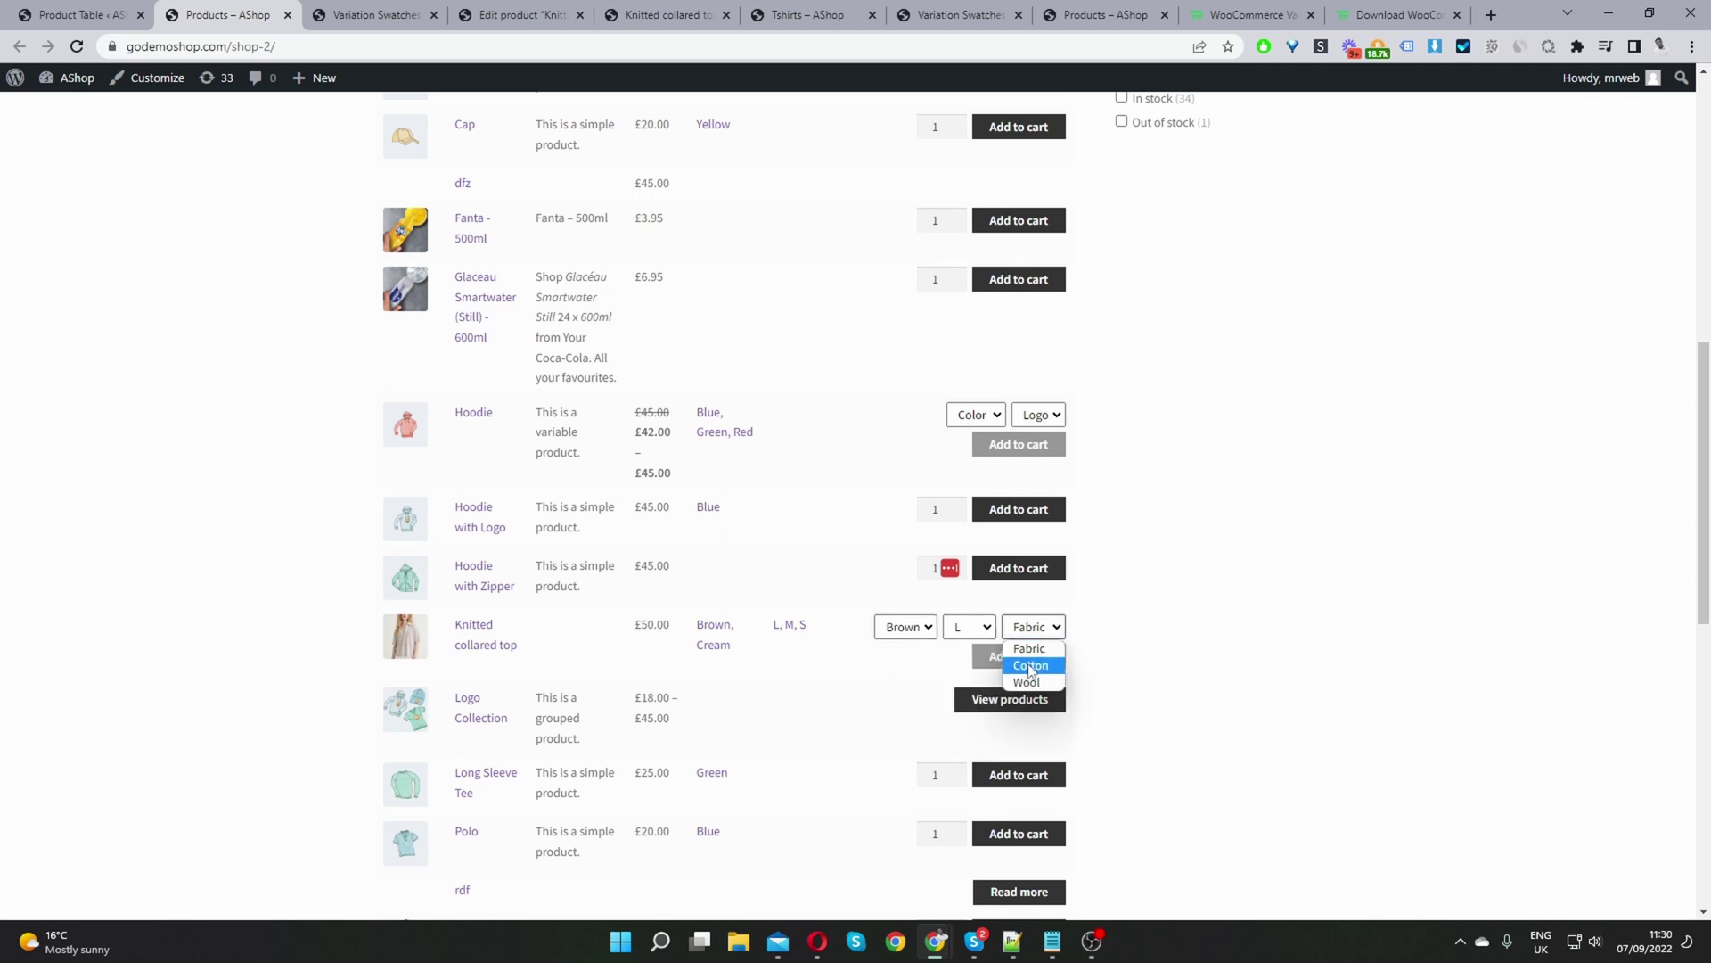
click(1031, 665)
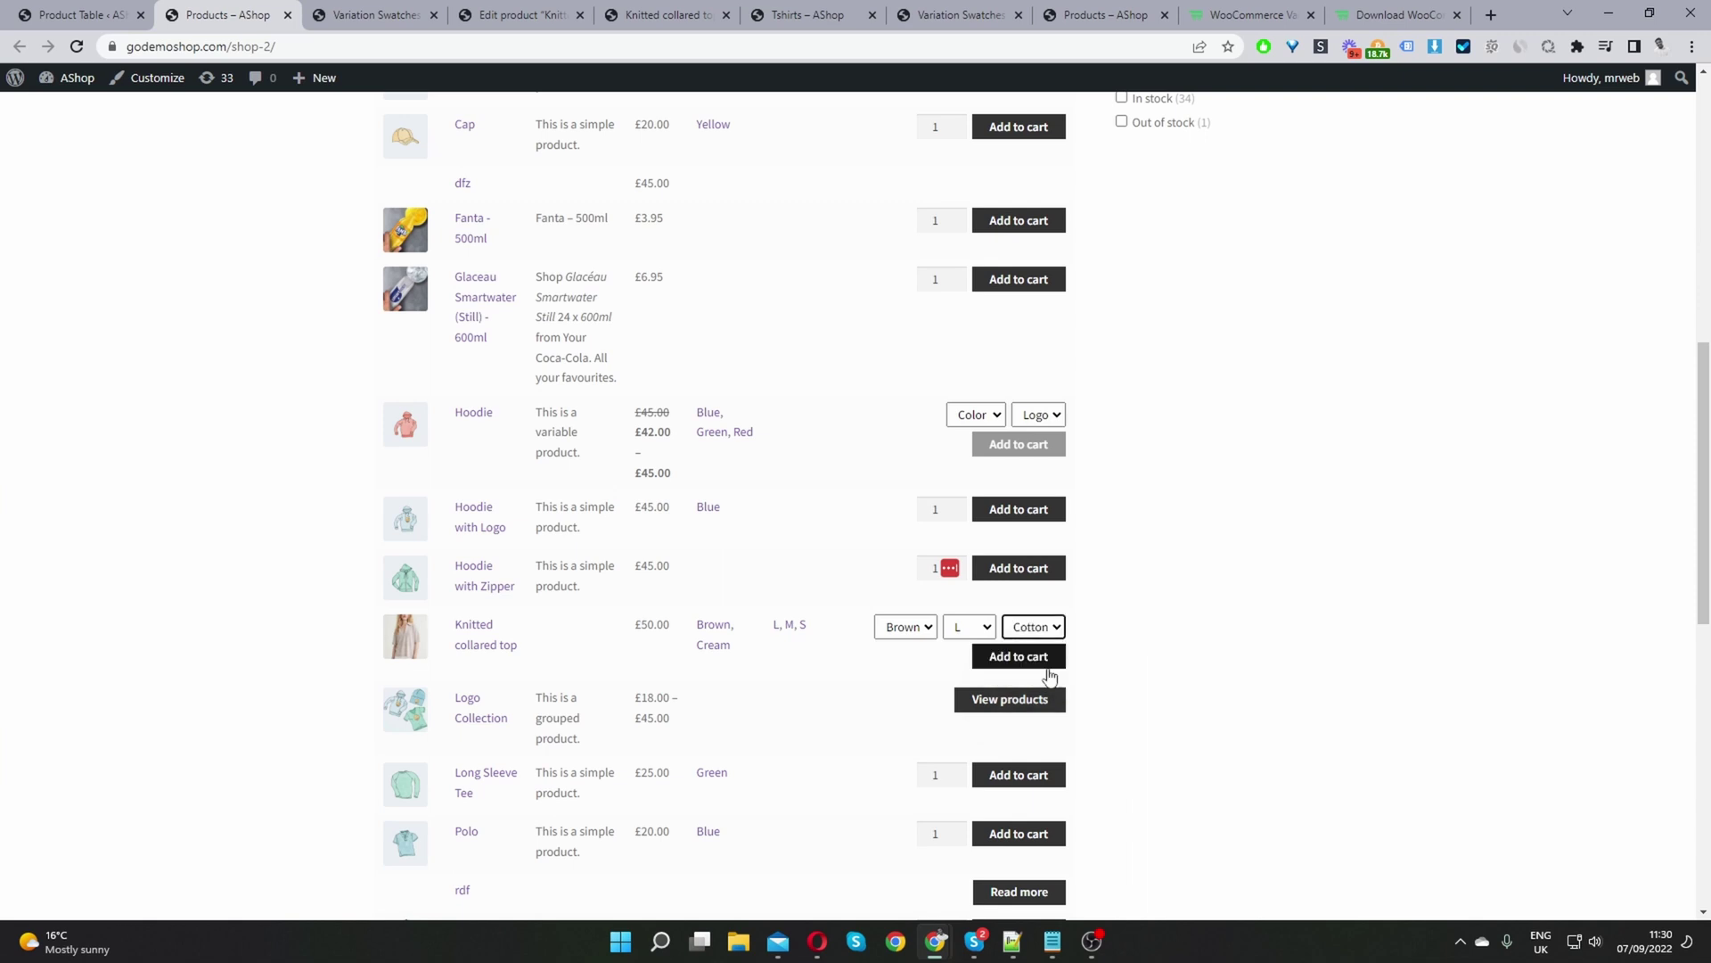
click(1025, 664)
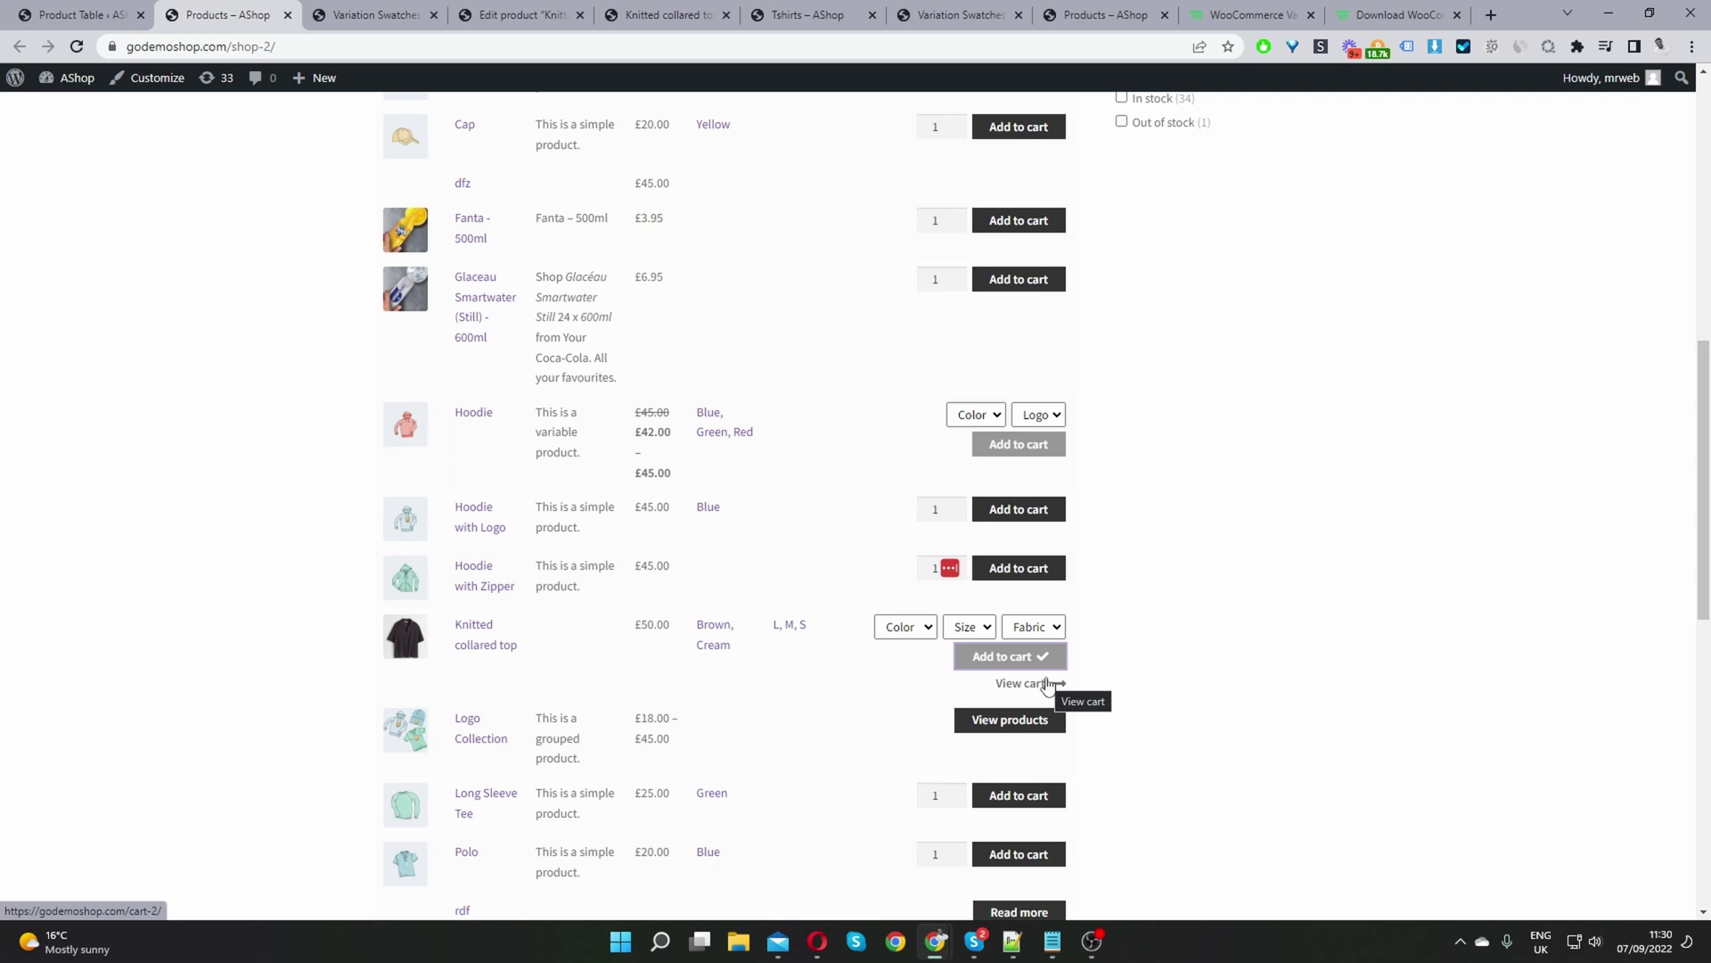
Step: Search the shop product table for "top" and reset the table to clear the search
scroll(1048, 684, up, 7)
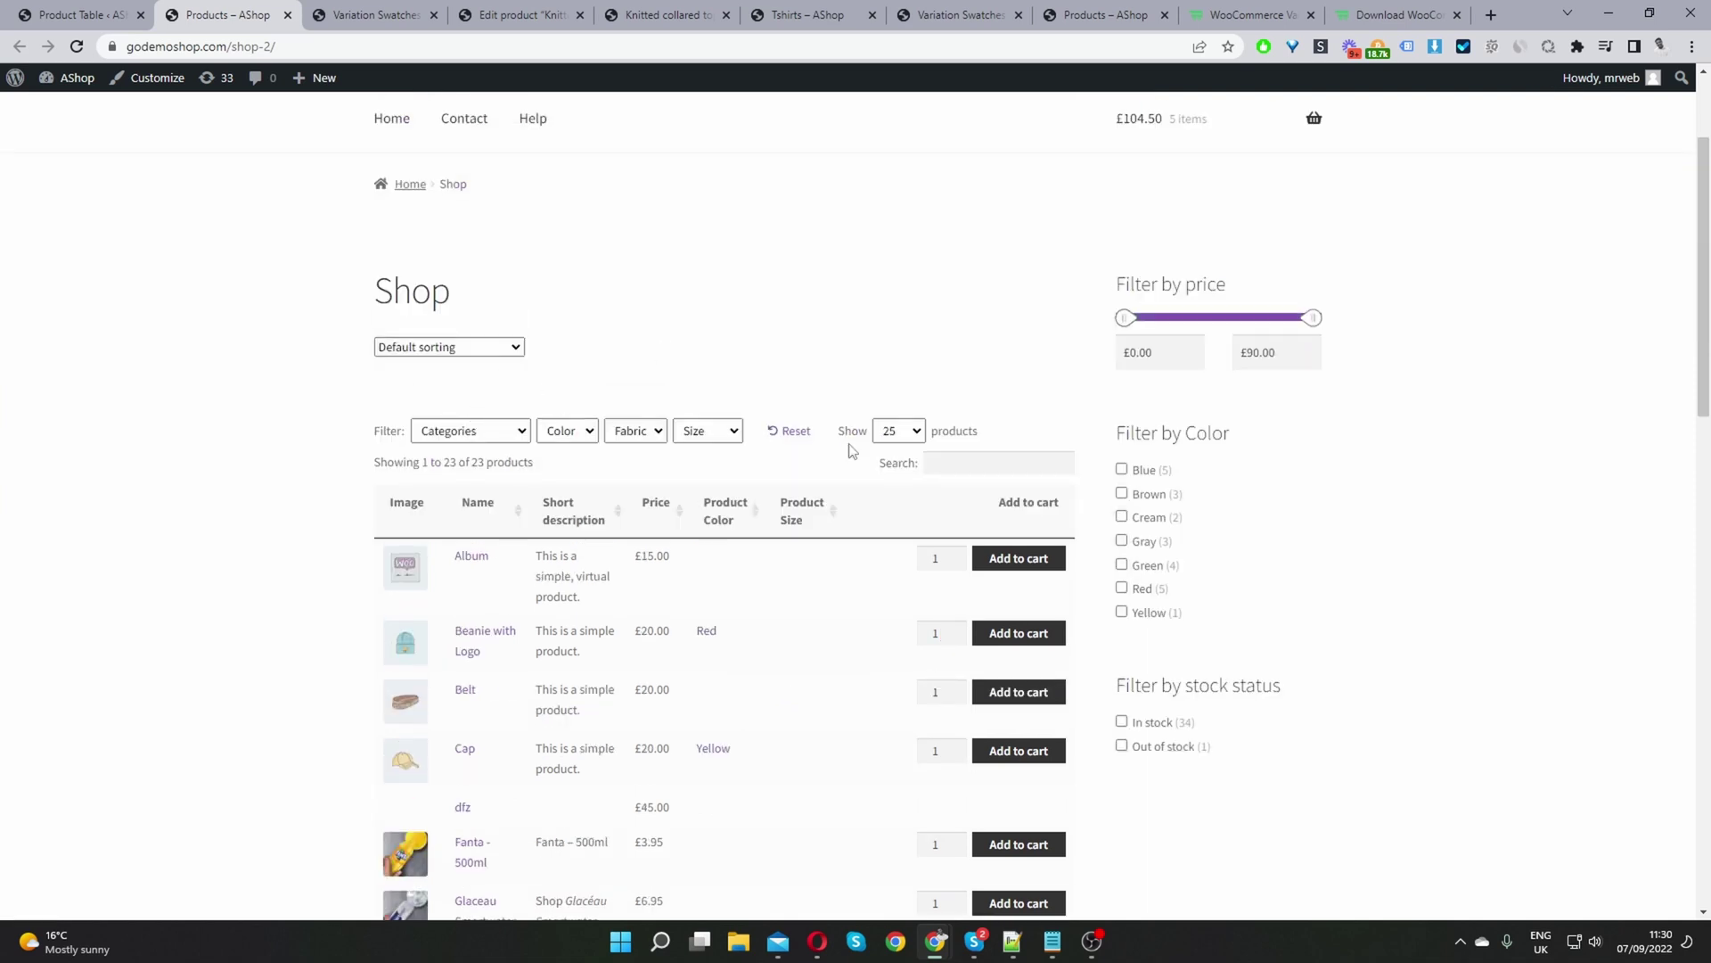
click(947, 457)
text(top)
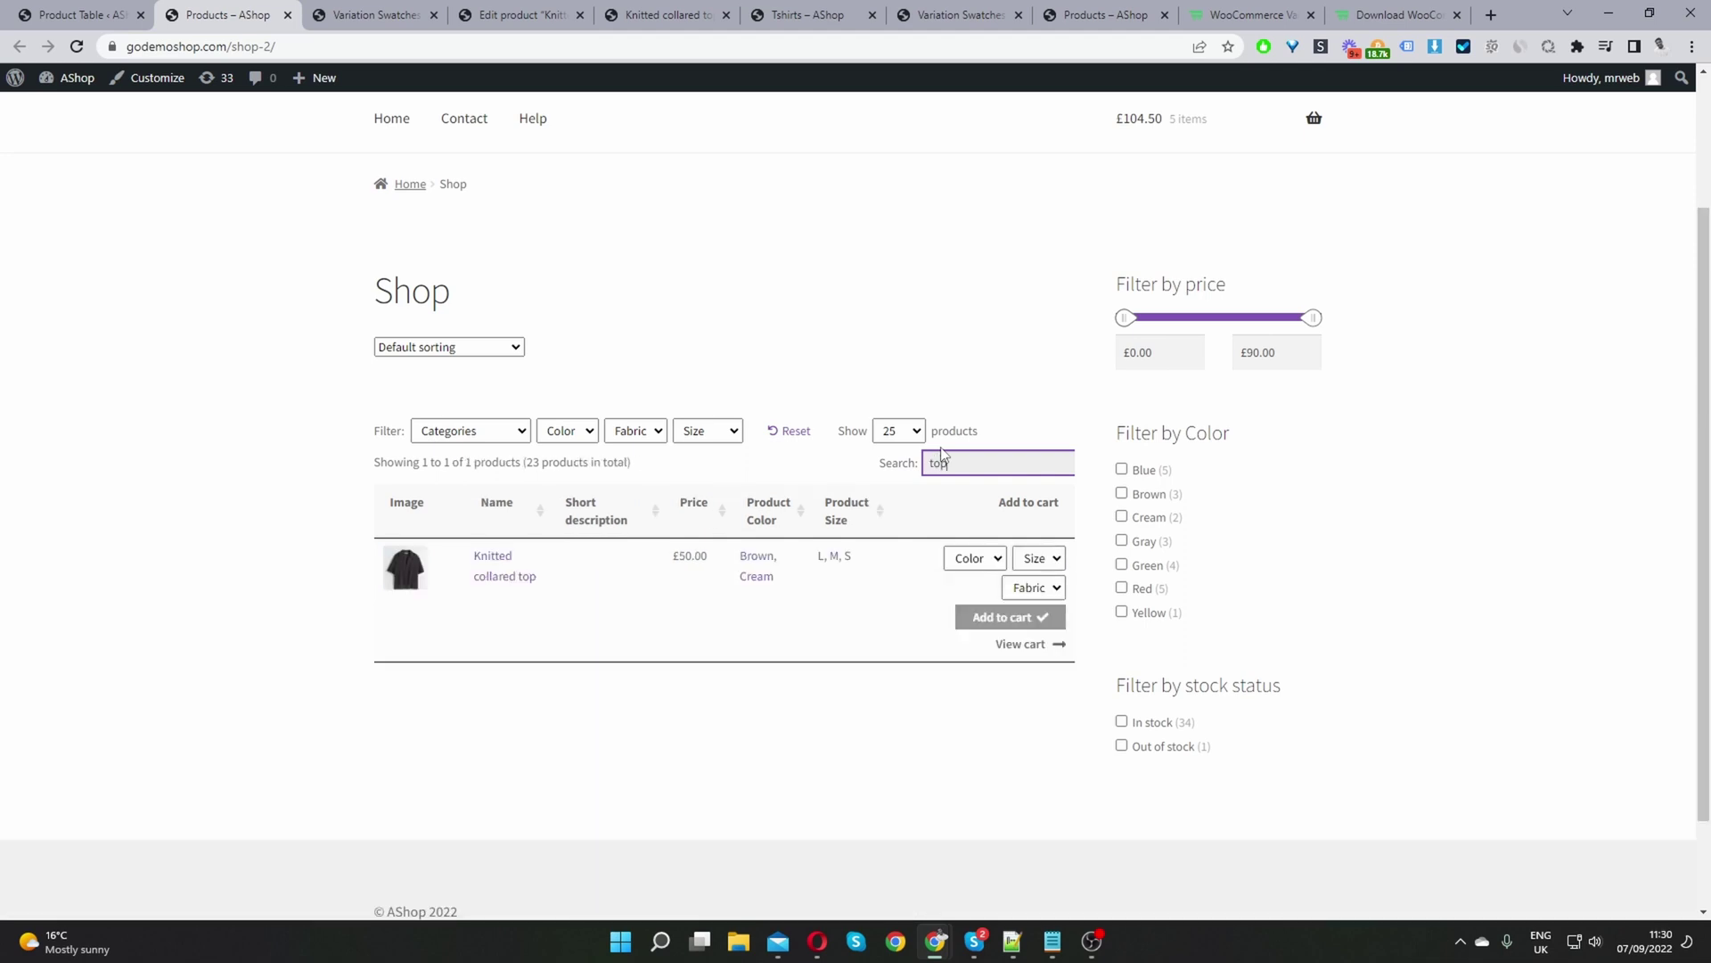
click(788, 431)
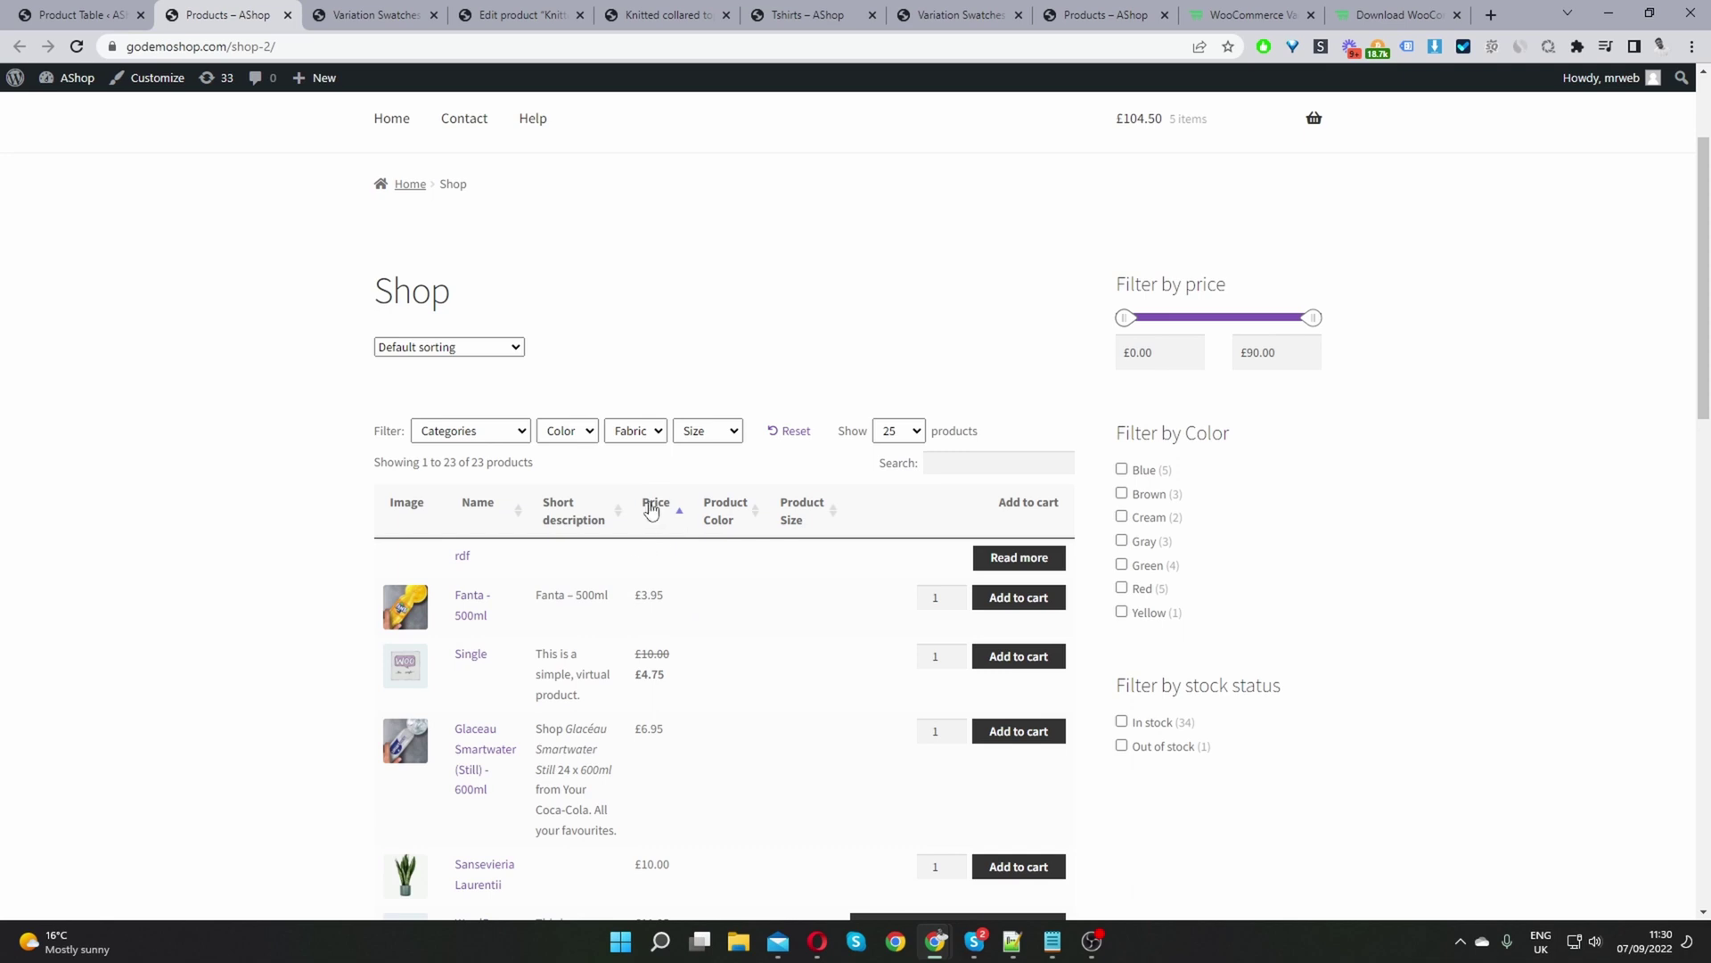
Step: Sort the shop product table by price from highest to lowest, and by name in ascending order
click(654, 506)
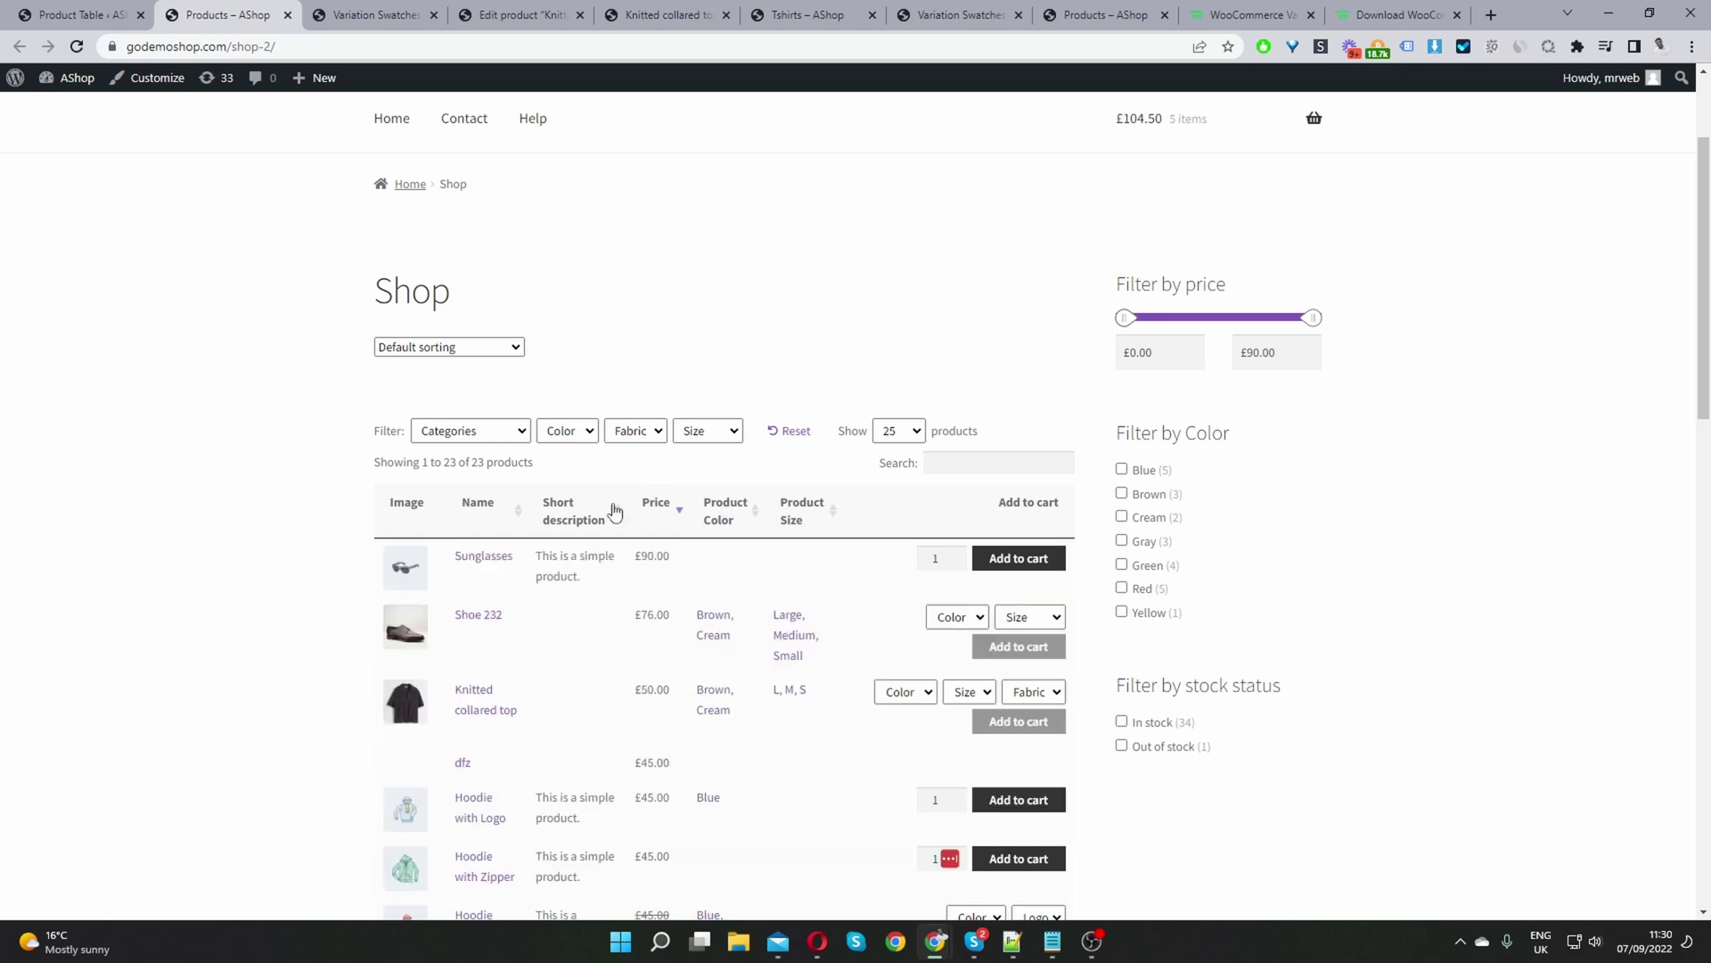
click(476, 510)
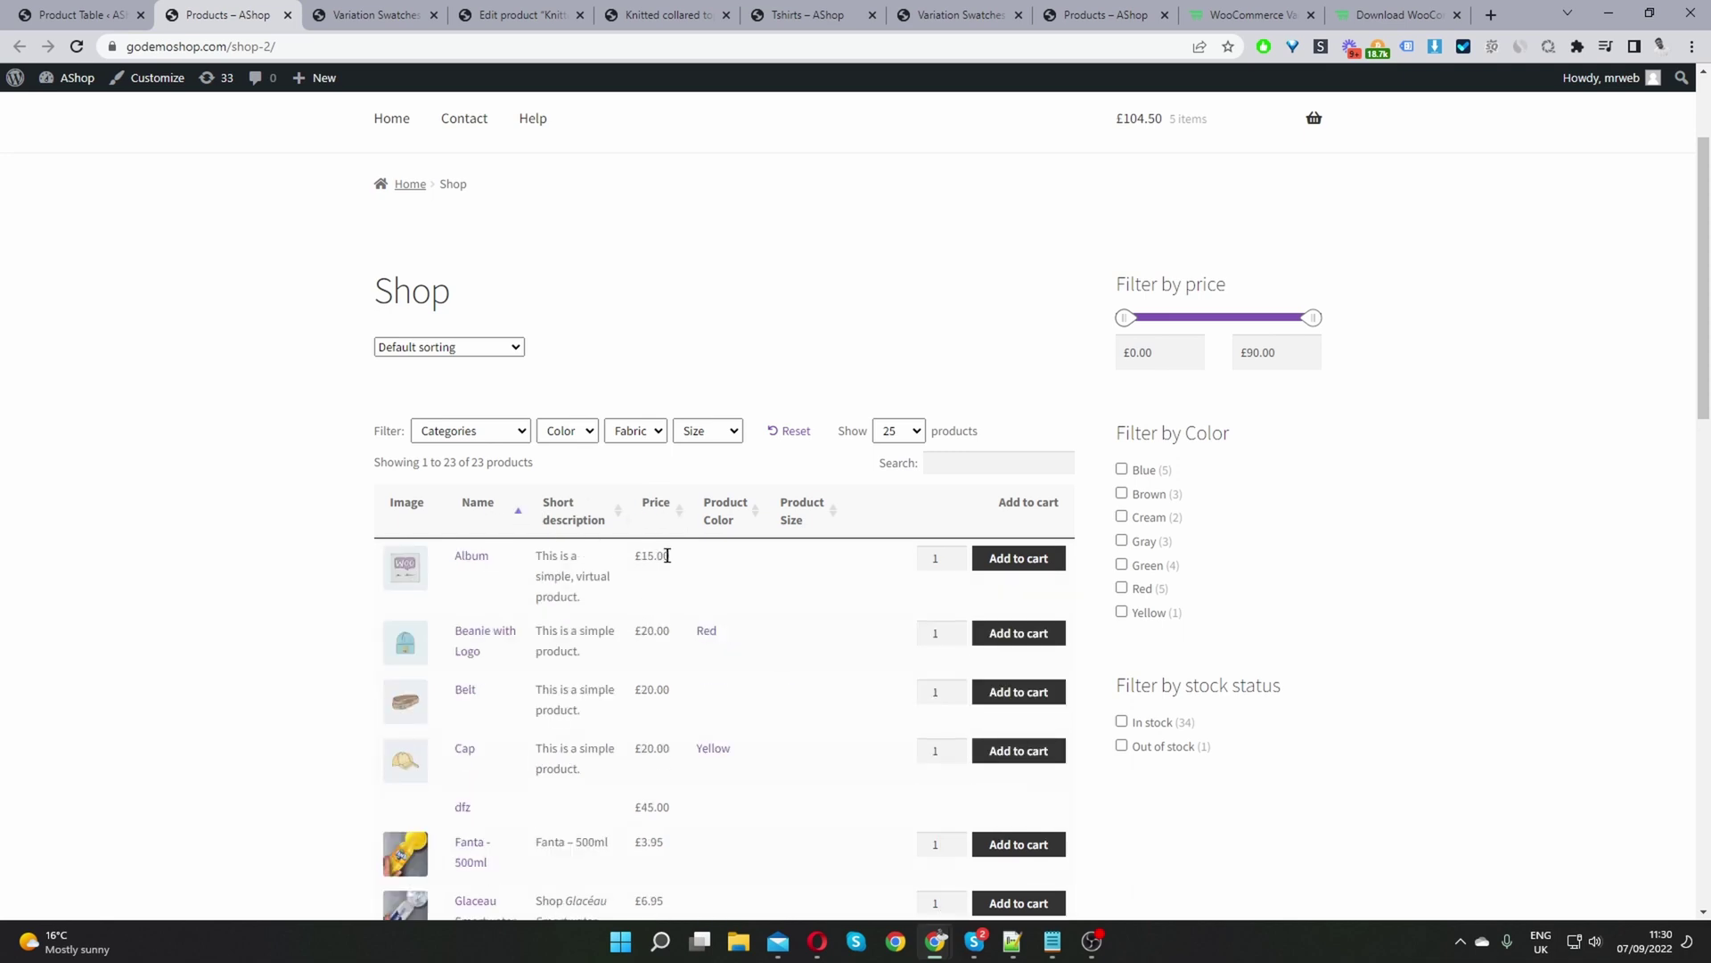